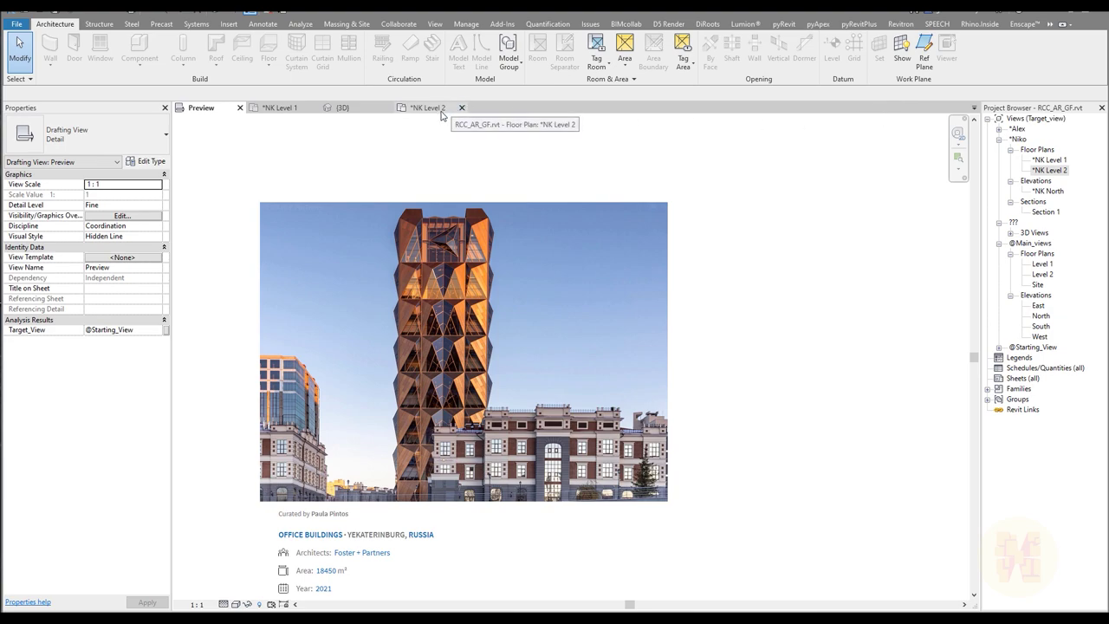
Open the *NK Level 2 floor plan
double_click(1043, 170)
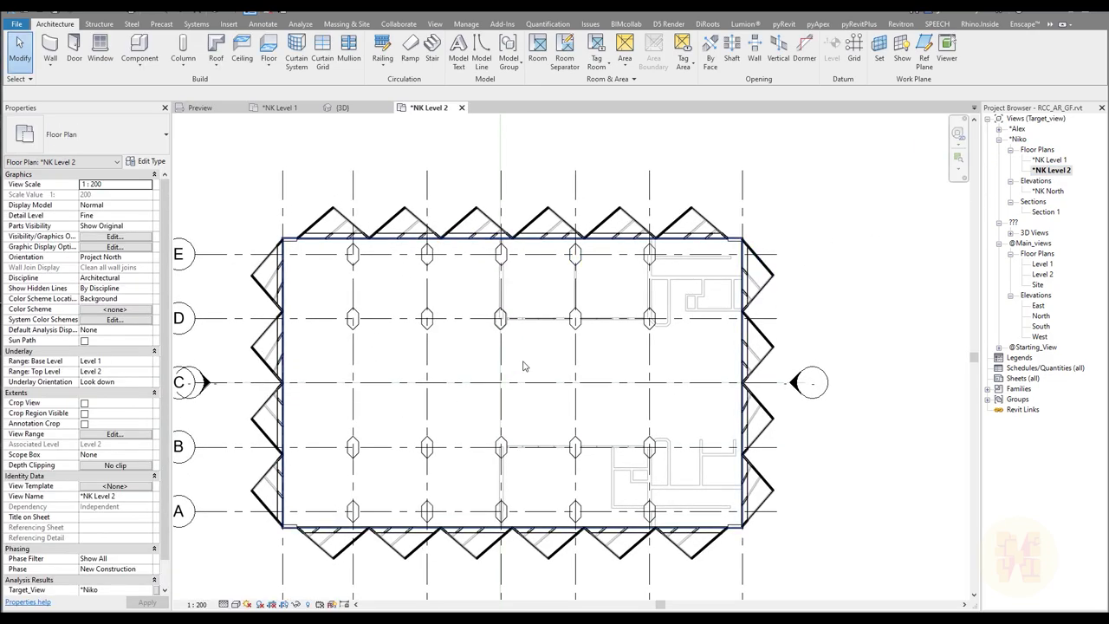
middle_click_drag(531, 369, 551, 341)
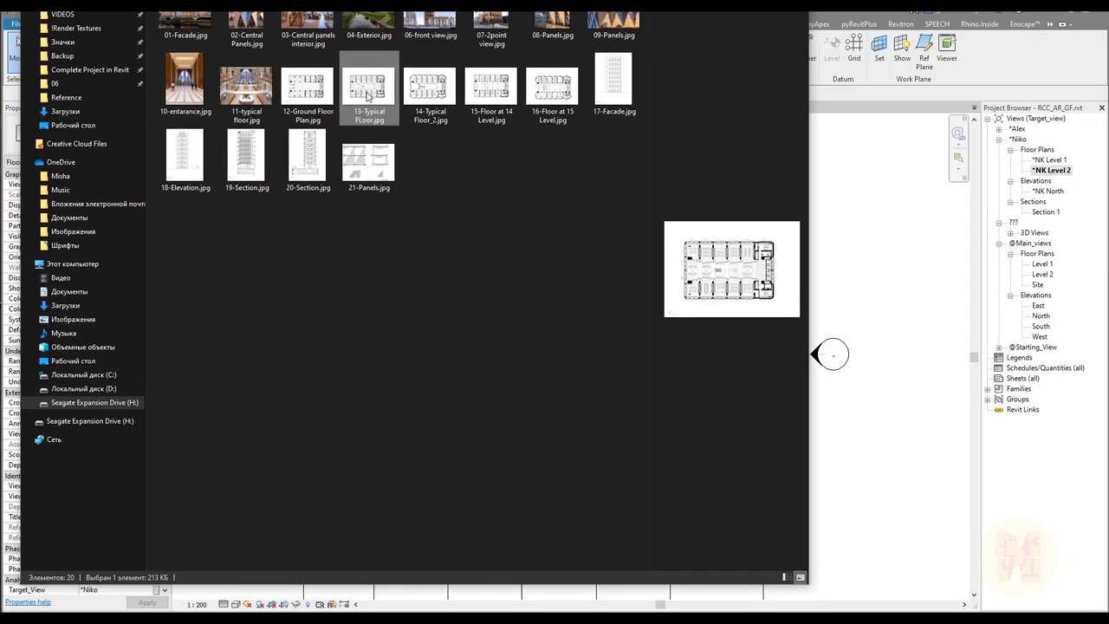
Review the reference images 13-Typical FLoor.jpg and 14-Typical Floor_2.jpg, examining the layout of the central corridor and offices
key("Return")
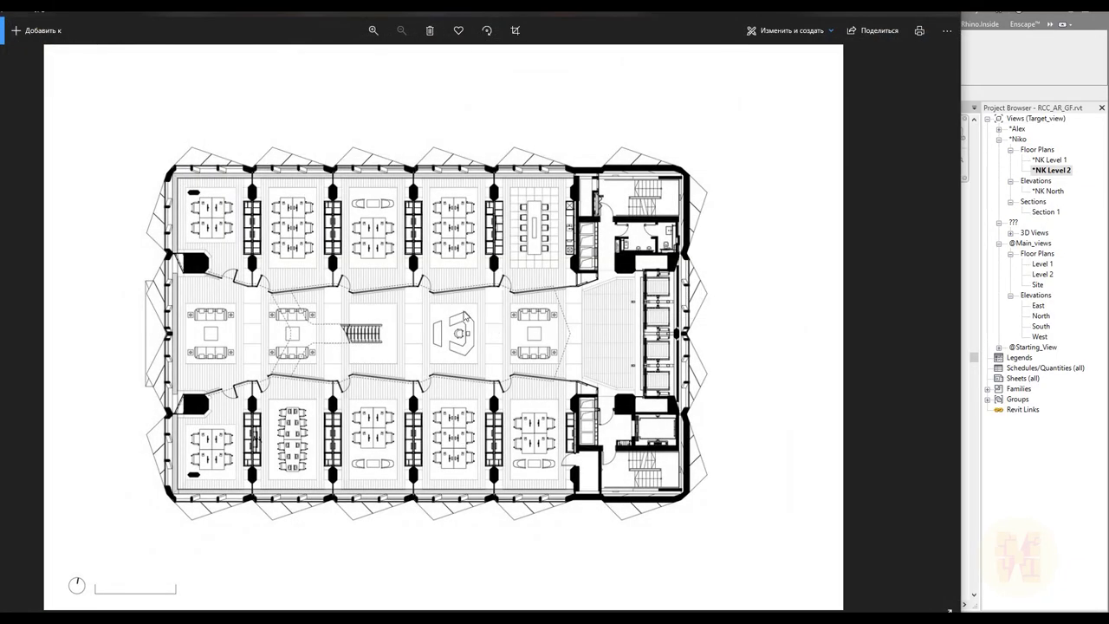
scroll(264, 290, "up", 4)
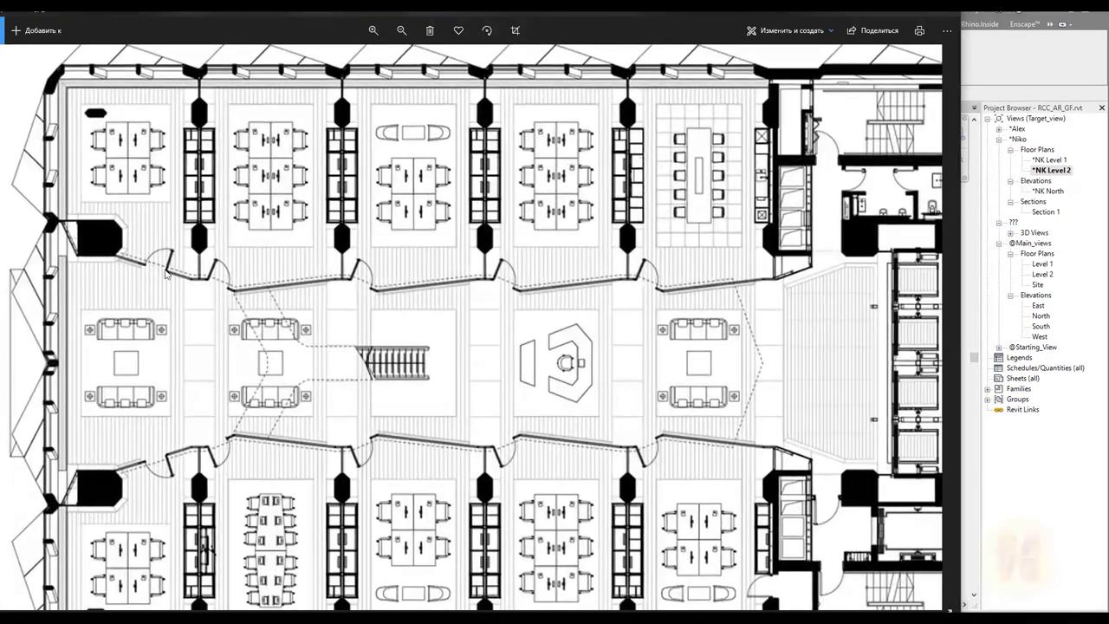
left_click_drag(687, 316, 660, 296)
key("Escape")
double_click(442, 93)
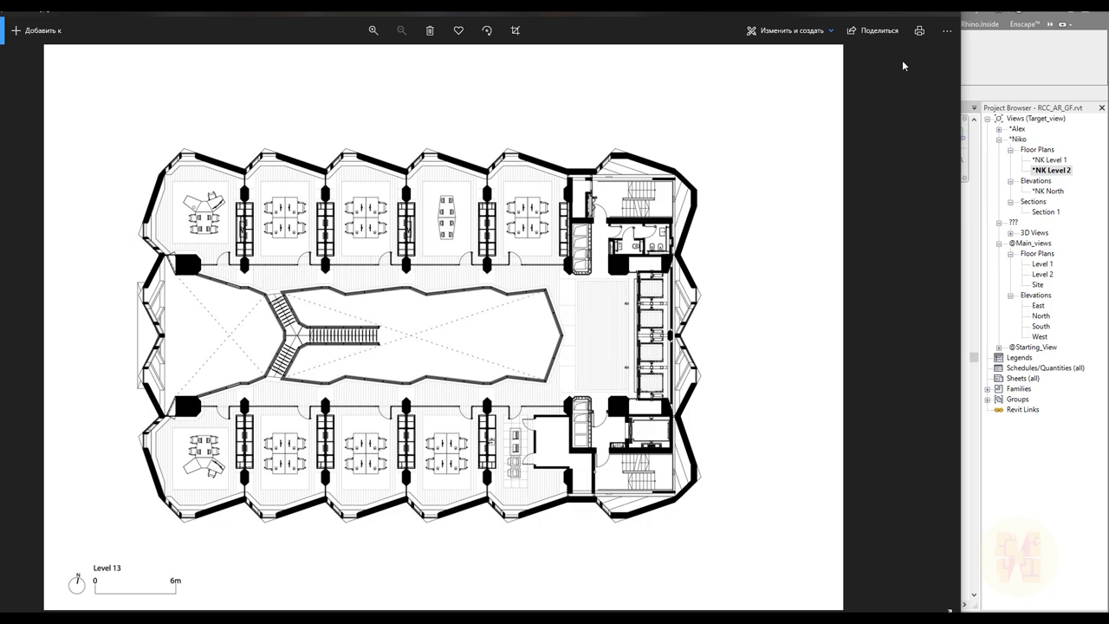
left_click(956, 14)
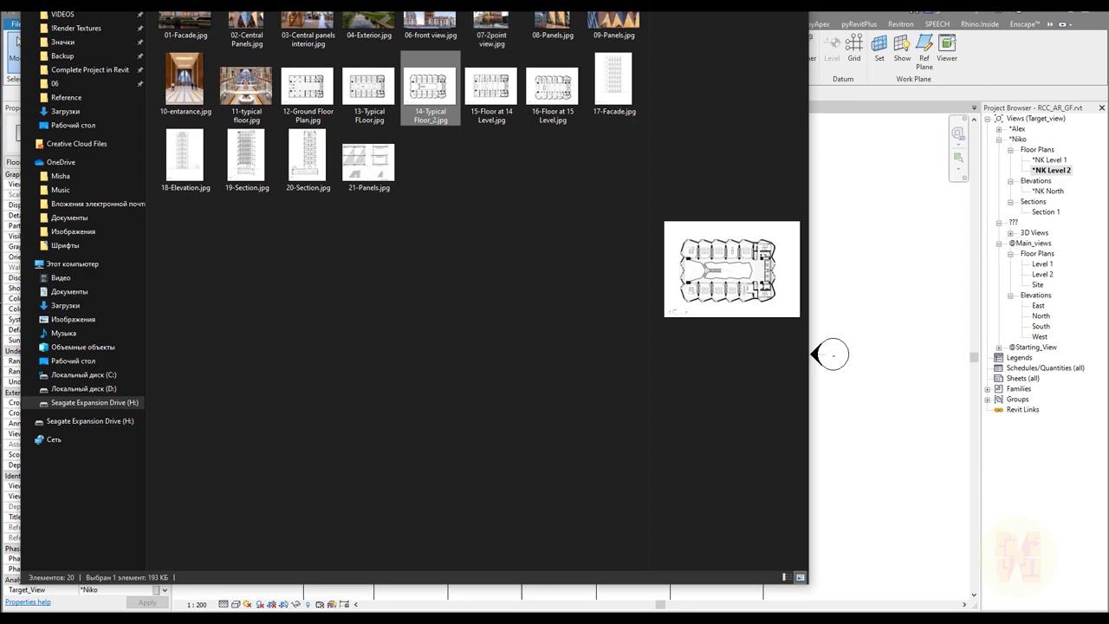
Import 13-Typical FLoor.jpg from the reference folder and place it in the *NK Level 2 plan beside the building
left_click_drag(829, 355, 99, 350)
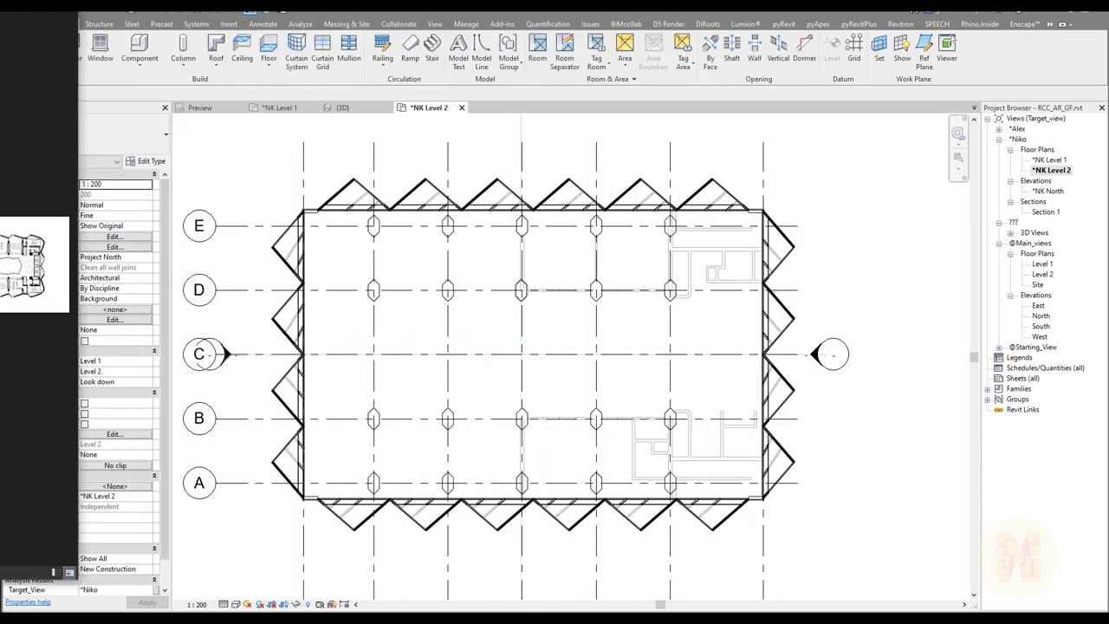
left_click_drag(26, 264, 869, 315)
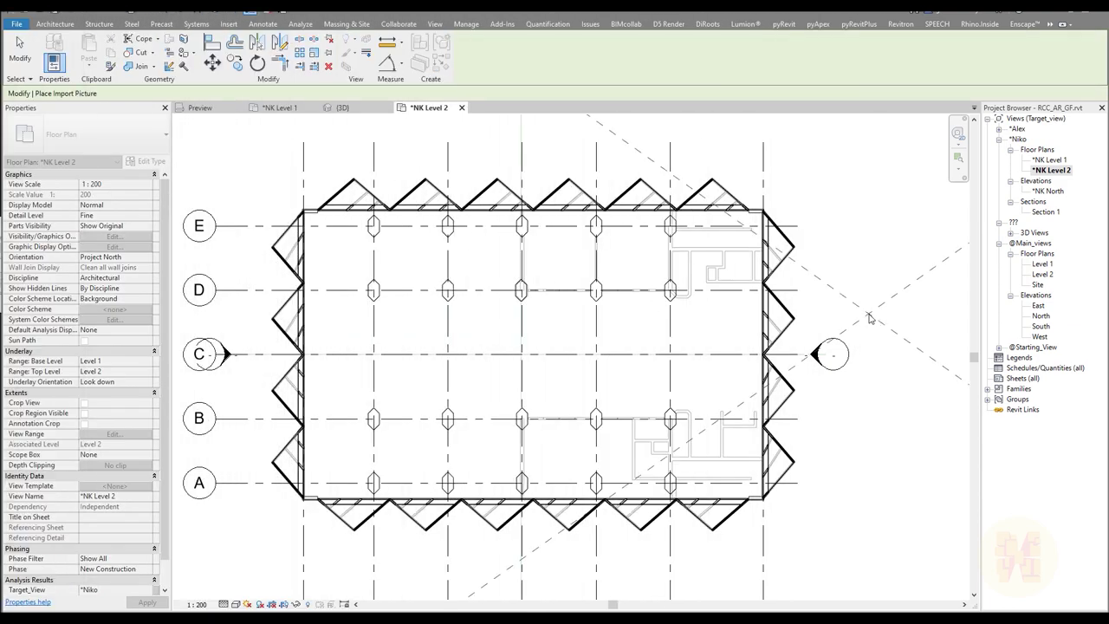
left_click(870, 318)
scroll(744, 295, "down", 3)
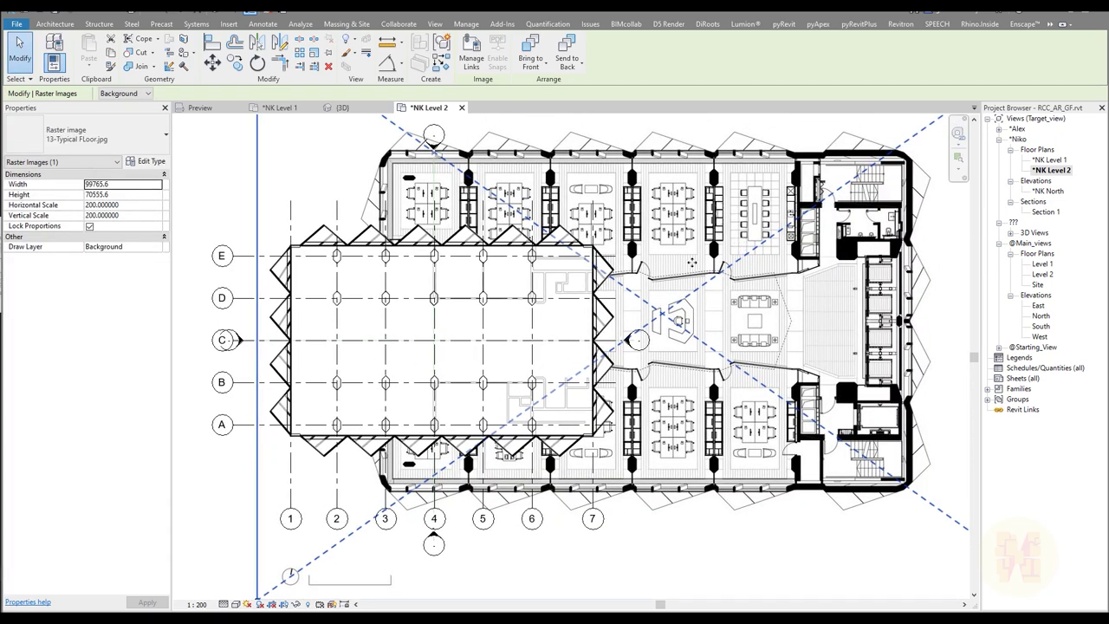
Move the typical floor image further right, so that it sits mostly beside the building outline
middle_click_drag(627, 249, 559, 271)
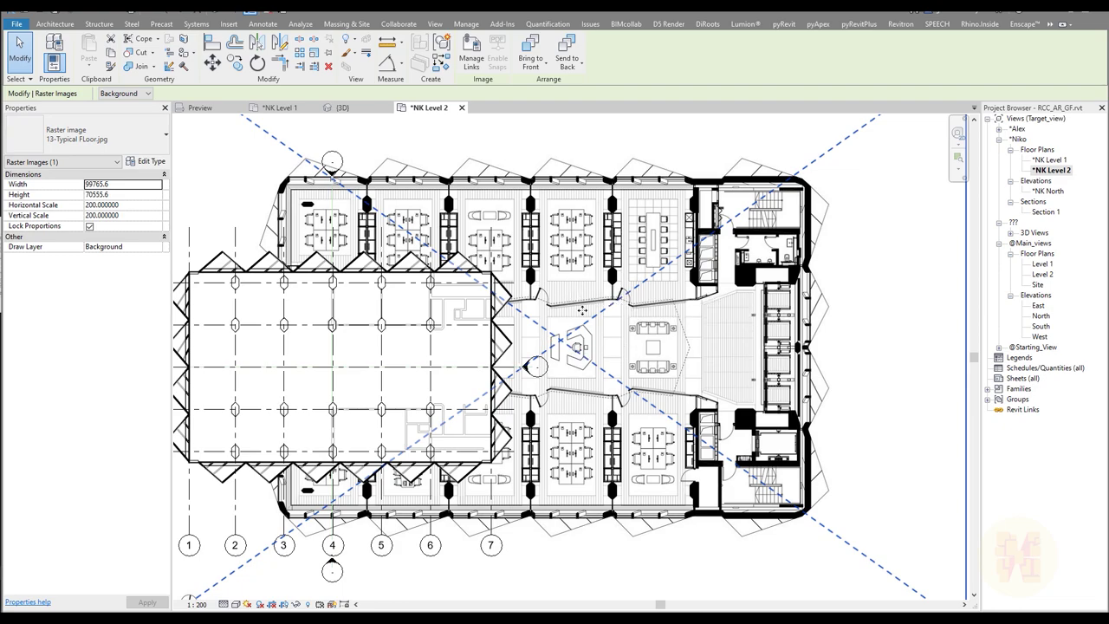
left_click_drag(582, 310, 819, 274)
middle_click_drag(701, 286, 551, 321)
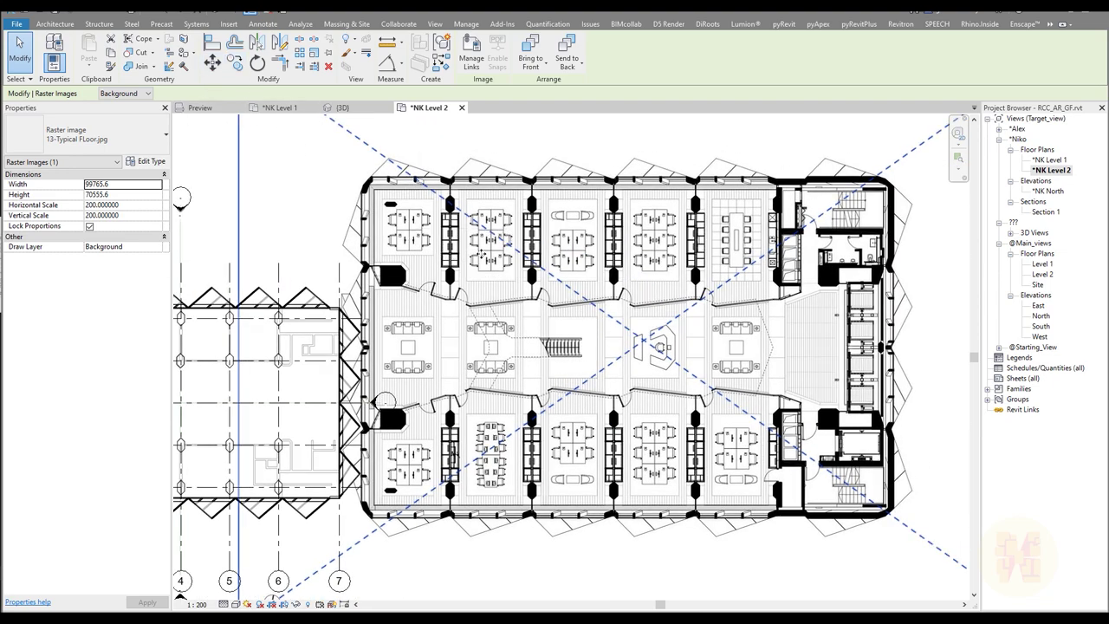
middle_click_drag(586, 280, 508, 269)
scroll(509, 268, "down", 2)
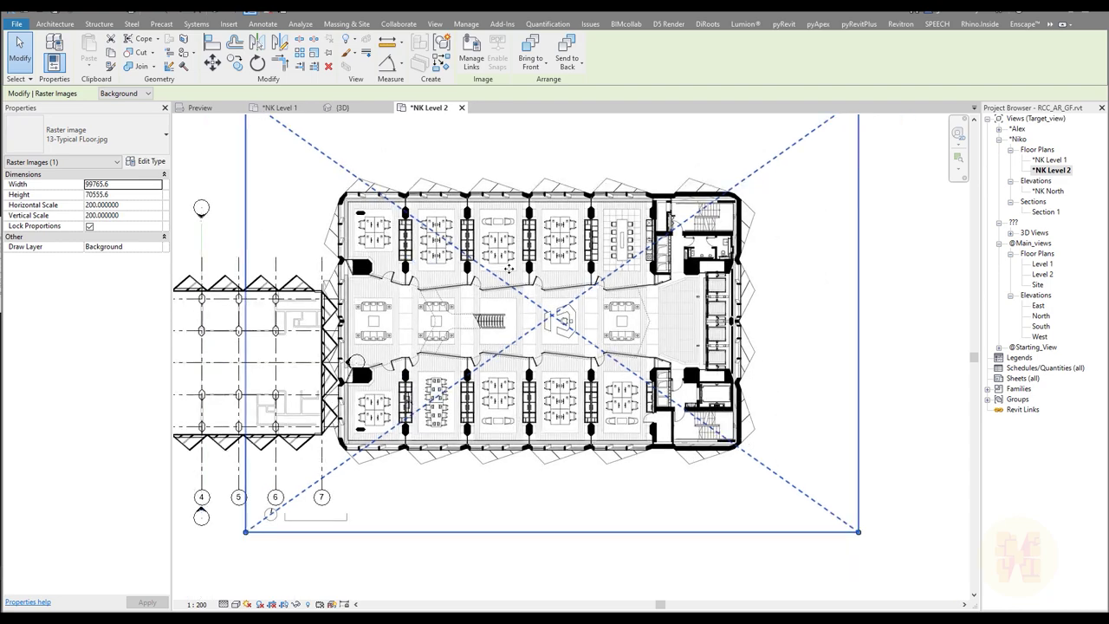
middle_click_drag(470, 314, 503, 354)
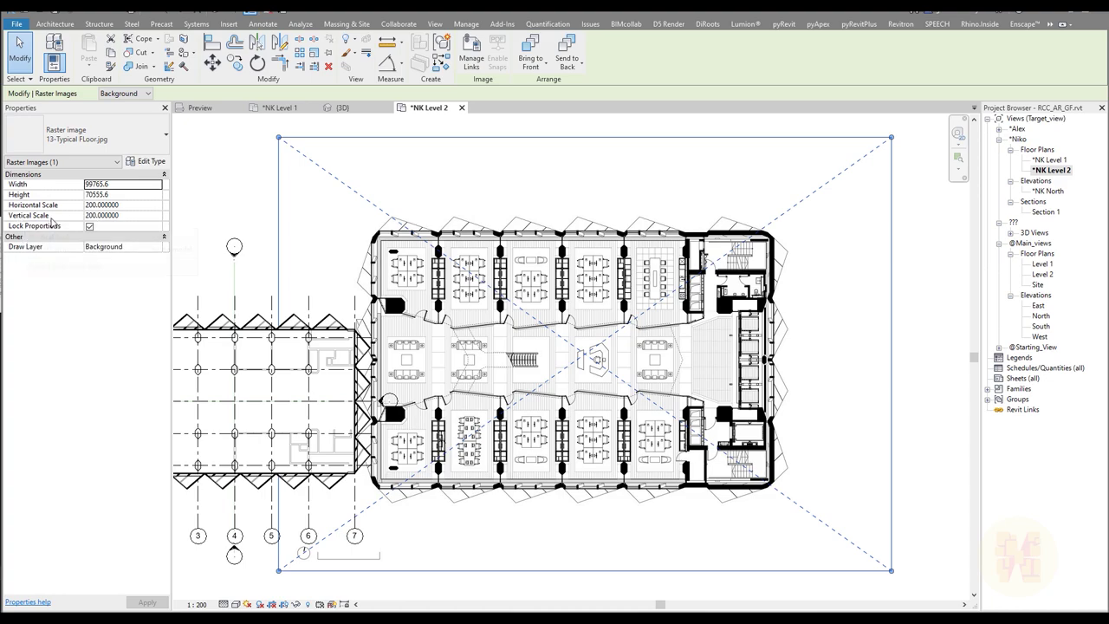
Copy the horizontal scale value of the ground floor plan image in the *NK Level 1 plan
left_click(340, 107)
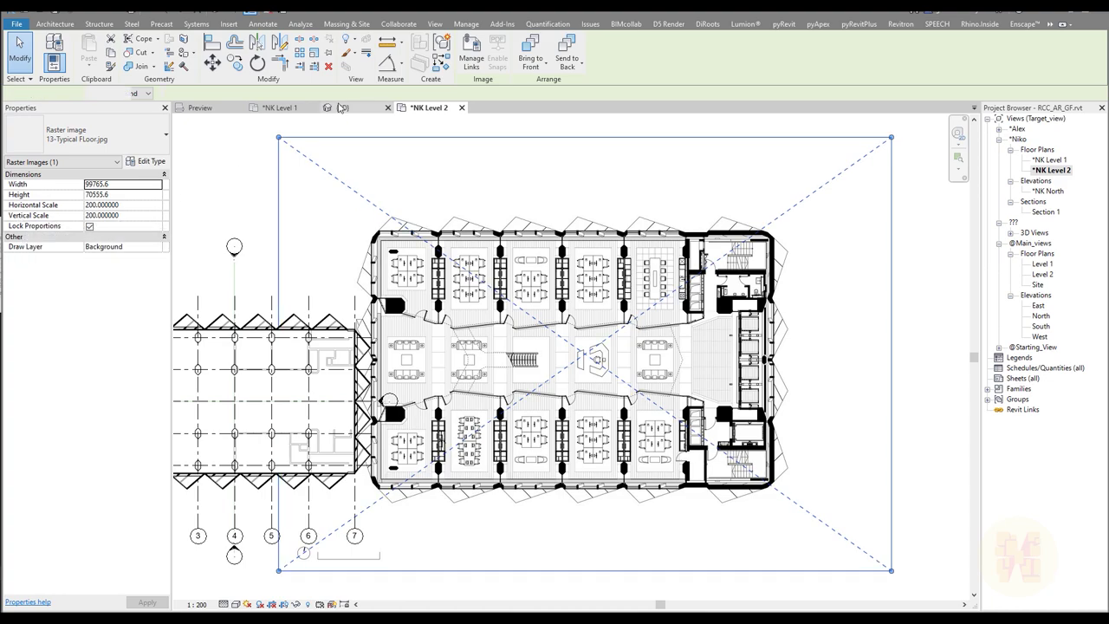
left_click(285, 108)
scroll(512, 255, "down", 10)
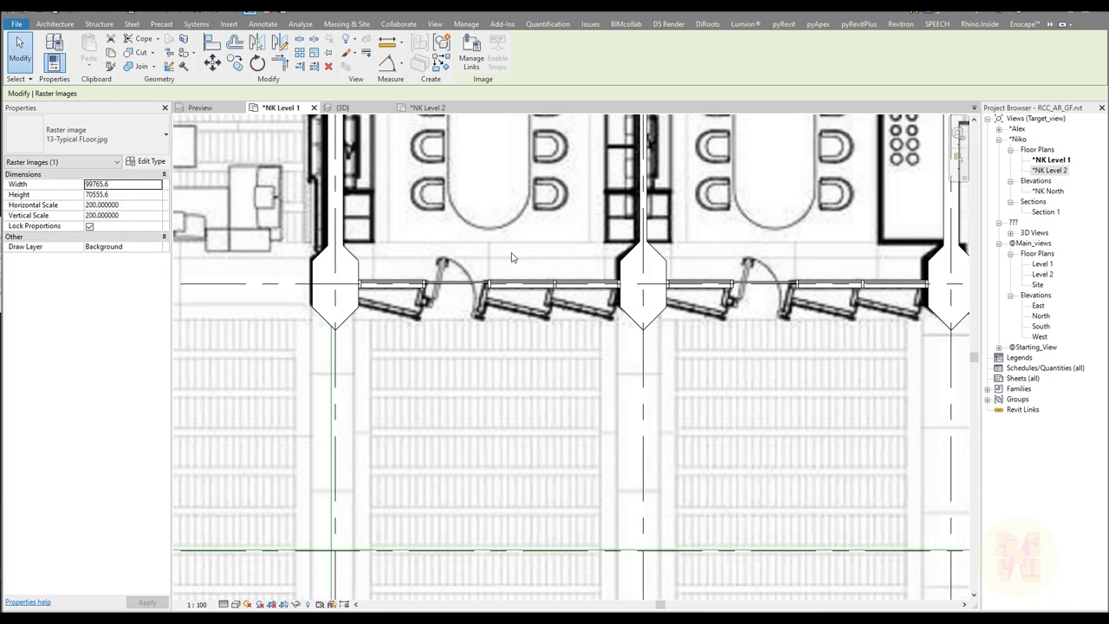
scroll(516, 256, "up", 10)
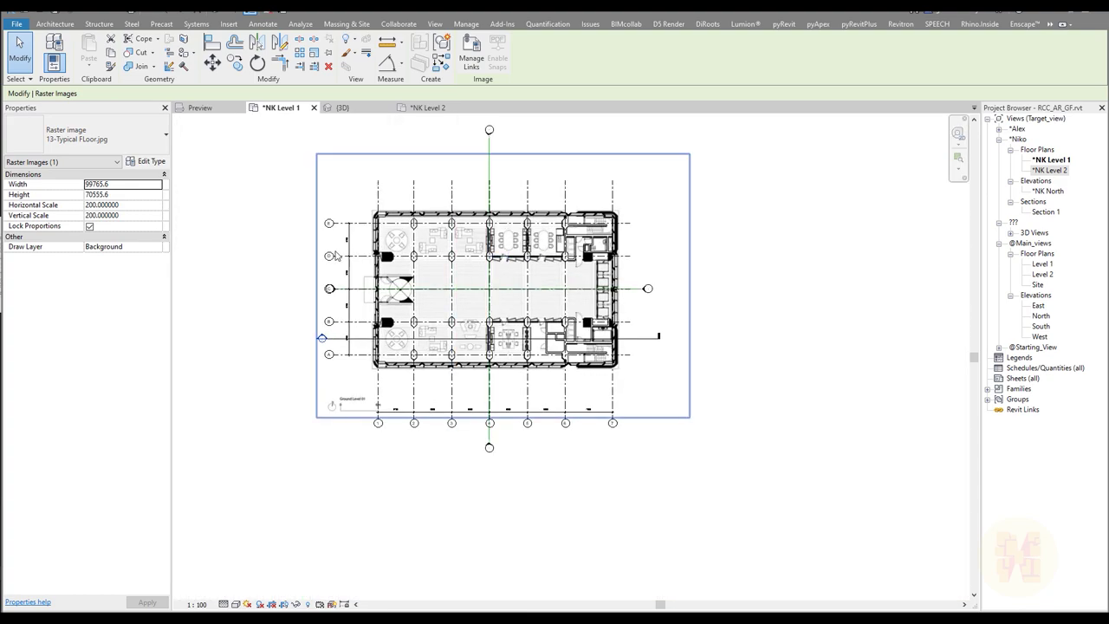
left_click(310, 426)
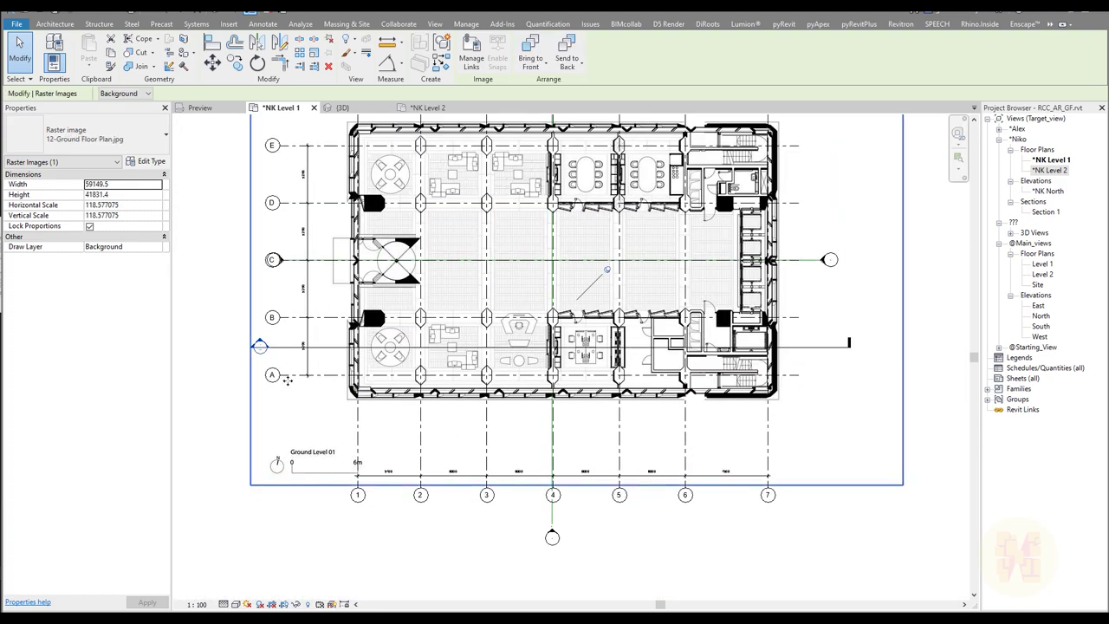
double_click(136, 208)
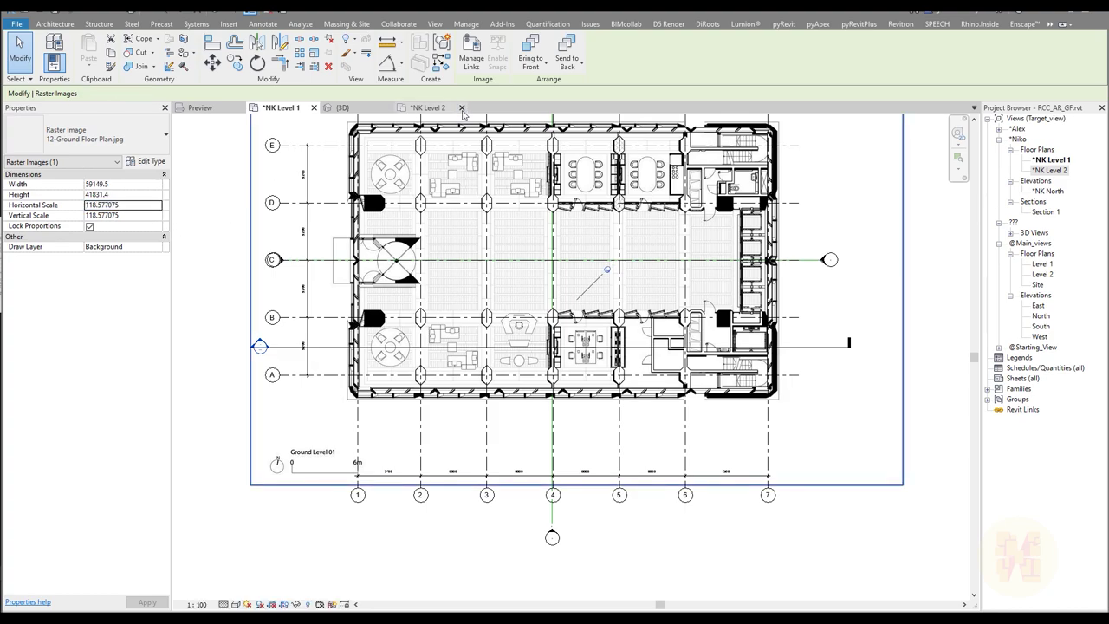
Set the scale of the typical floor image in *NK Level 2 to 118.577075 with locked proportions
left_click(434, 110)
left_click(451, 309)
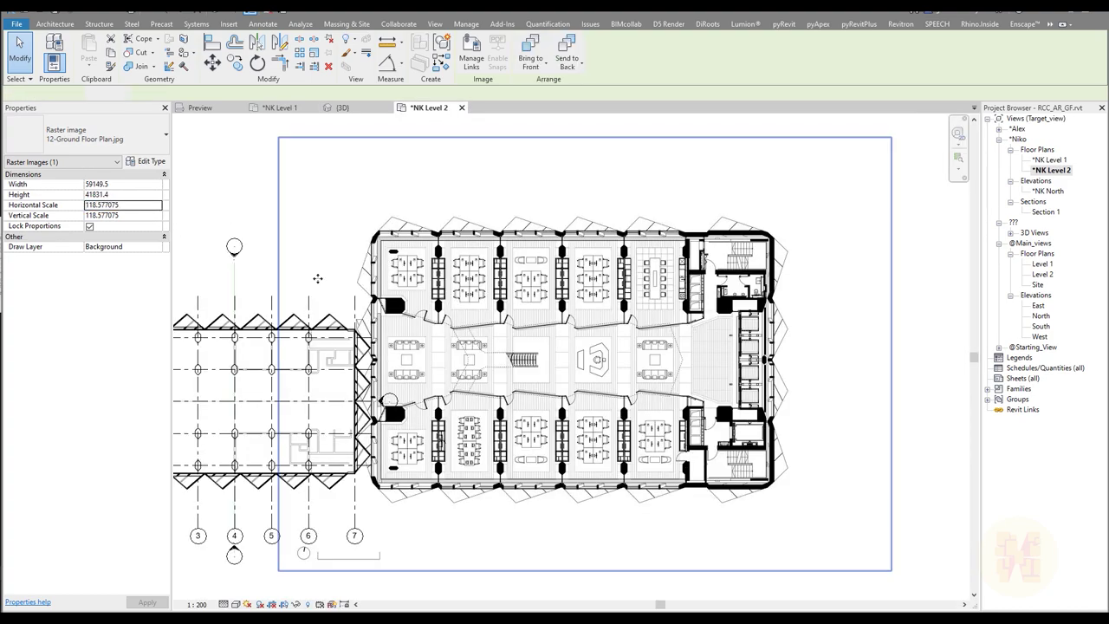
double_click(136, 216)
left_click(425, 178)
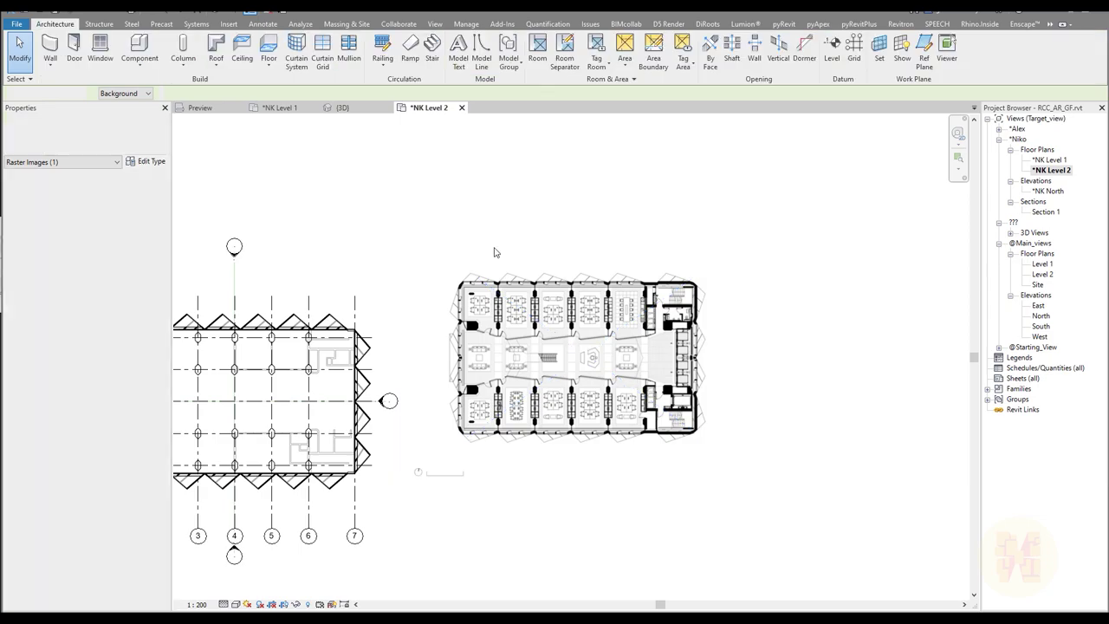
Move the scaled typical floor image onto the building outline and column grid
left_click(568, 343)
middle_click_drag(601, 339, 800, 298)
left_click_drag(690, 317, 379, 357)
scroll(378, 356, "up", 3)
key("Escape")
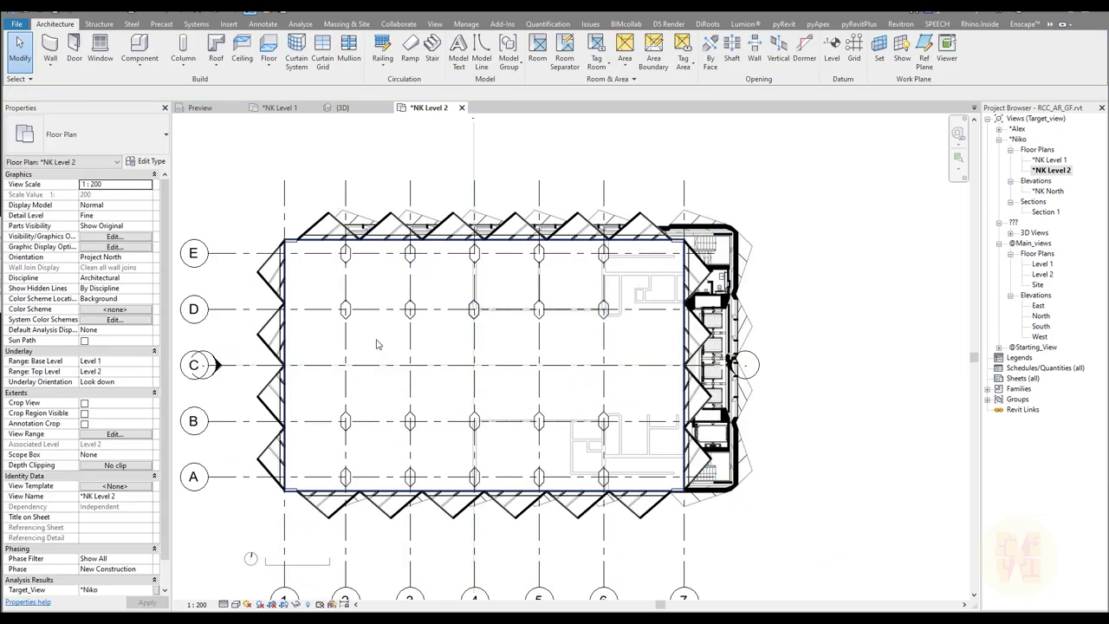
Temporarily hide the Generic 300mm floor that covers the typical floor image
left_click(377, 344)
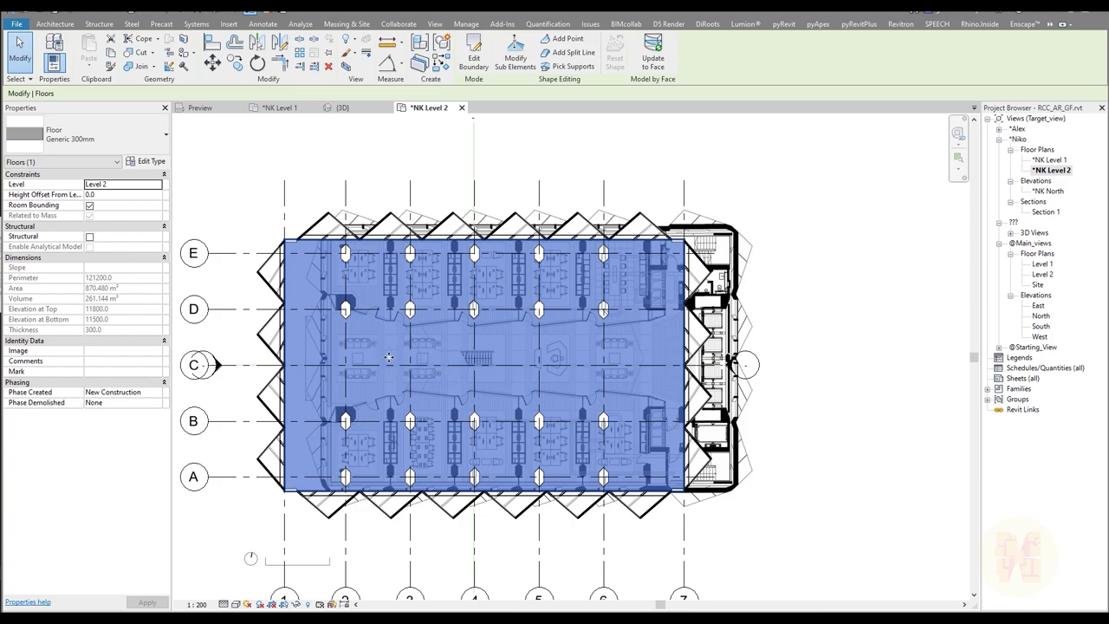
key("h")
key("h")
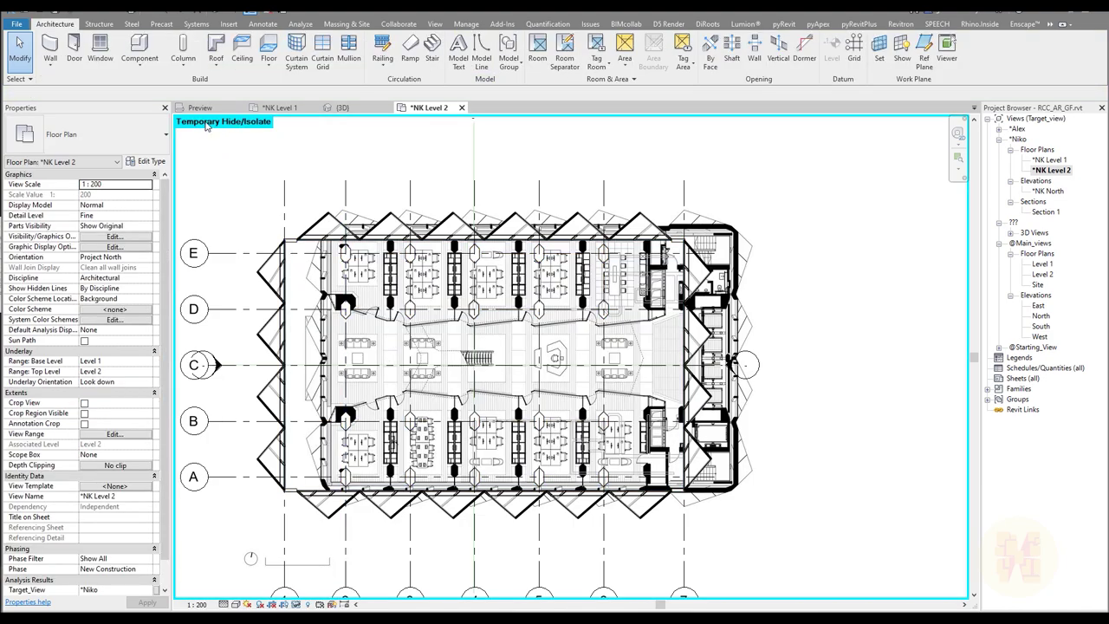
Nudge the typical floor image into place so its columns and outer walls line up with the model's grid and facade
left_click(377, 344)
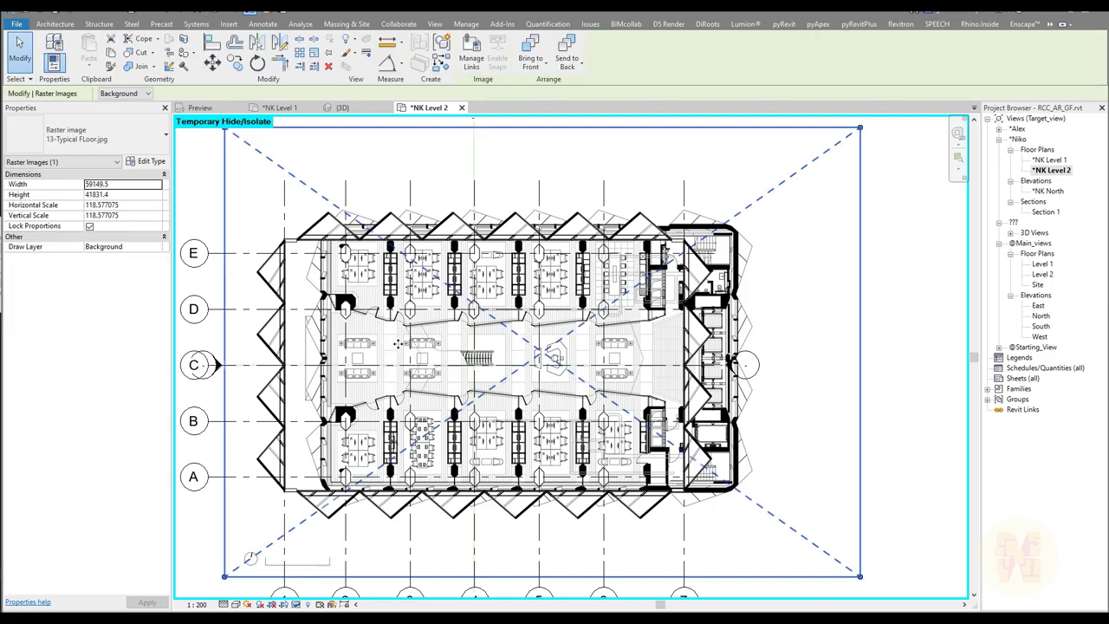
key("shift+Left")
key("Left")
key("Left")
key("Left")
key("Left")
key("Down")
key("Down")
key("Left")
key("Up")
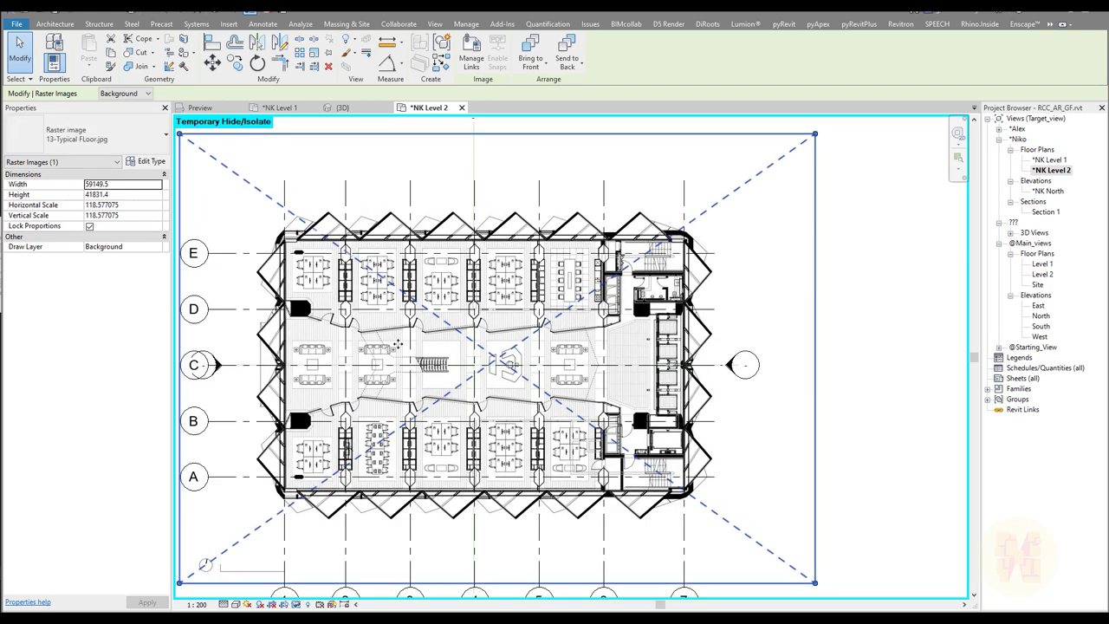
key("Right")
key("Left")
key("Left")
key("Up")
key("Up")
key("Up")
key("Up")
key("Up")
key("Up")
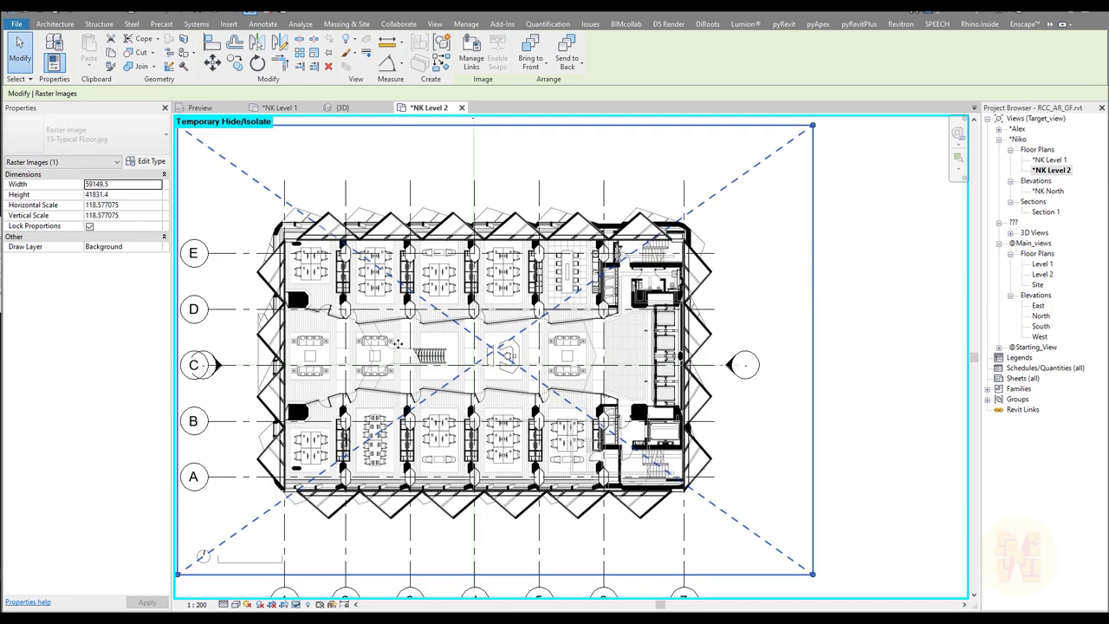
key("Down")
key("Down")
key("Down")
key("Down")
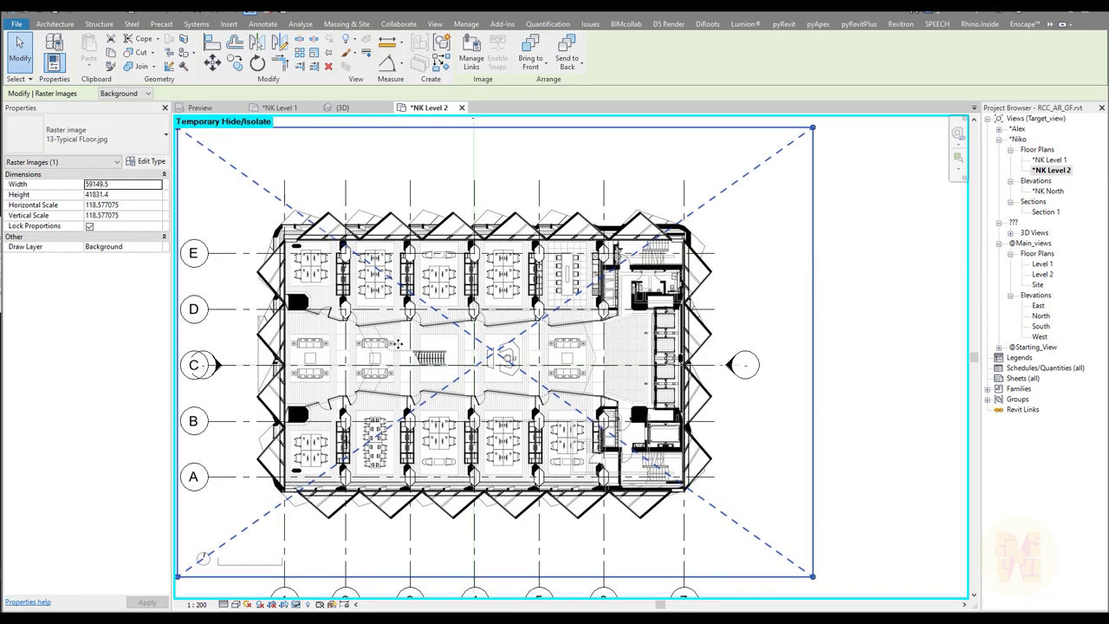
key("Down")
key("Right")
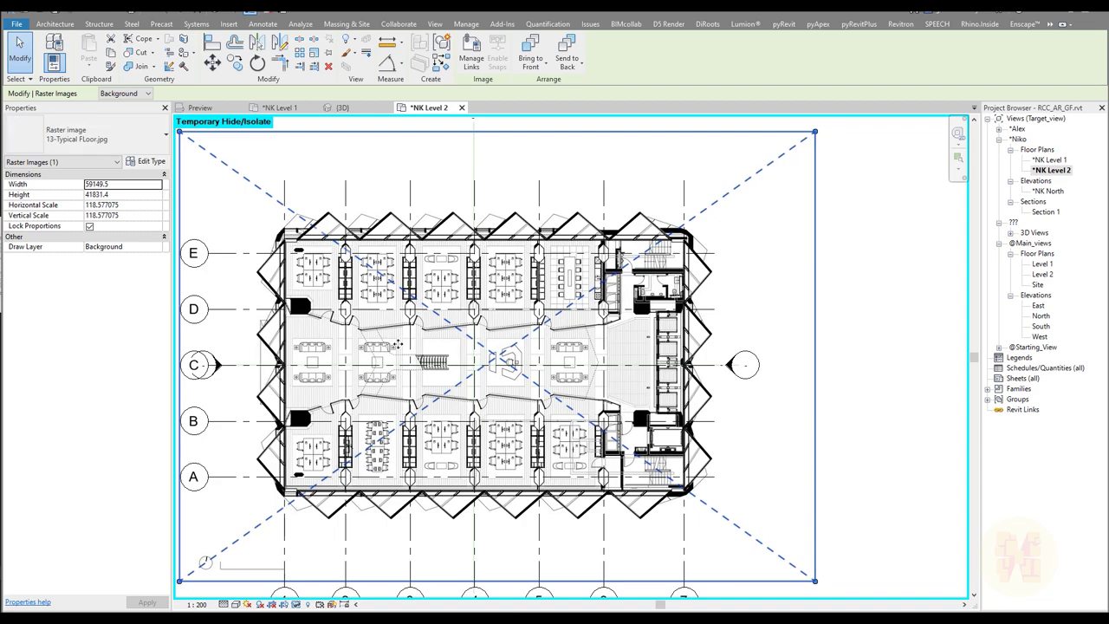
key("Down")
key("Right")
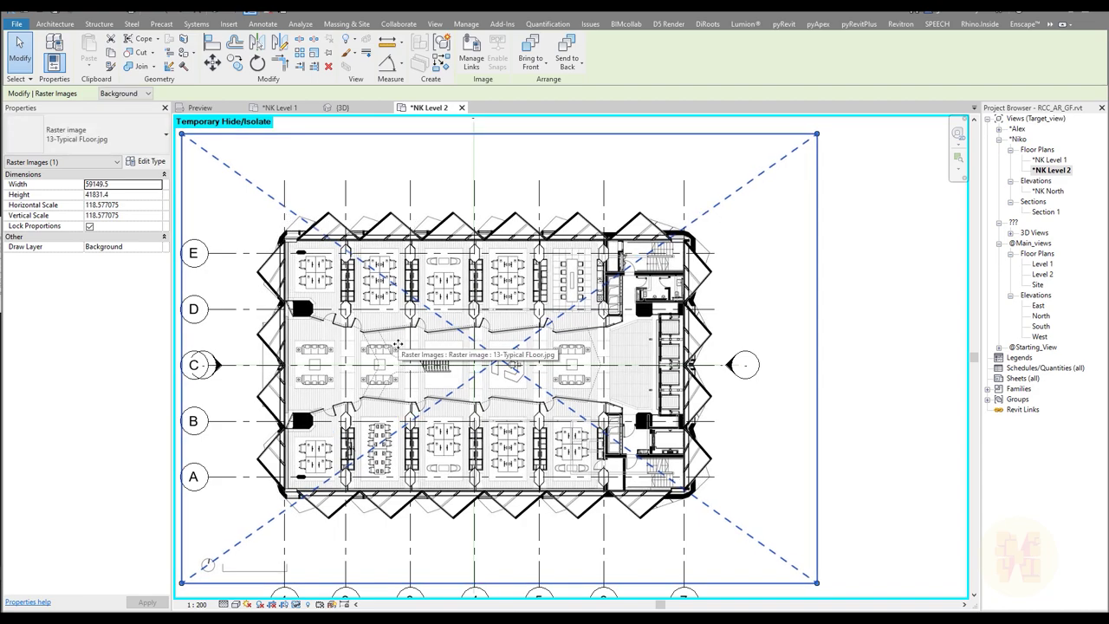
scroll(425, 418, "up", 2)
key("Escape")
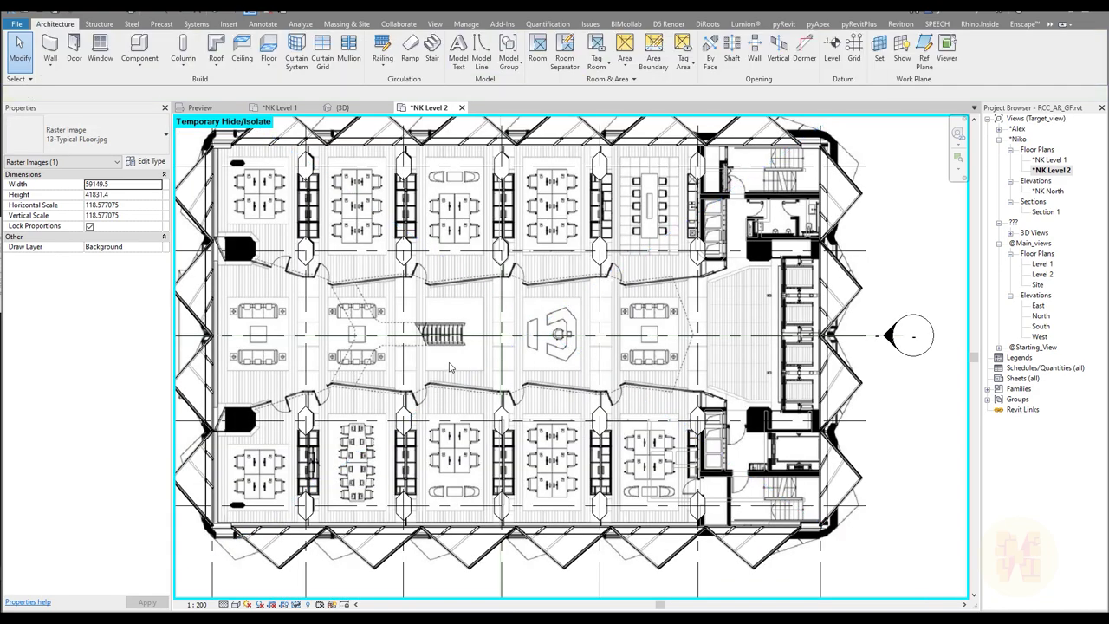
Examine the image's alignment with the model and the angled partitions along the central corridor near the staircase
middle_click_drag(448, 362, 474, 428)
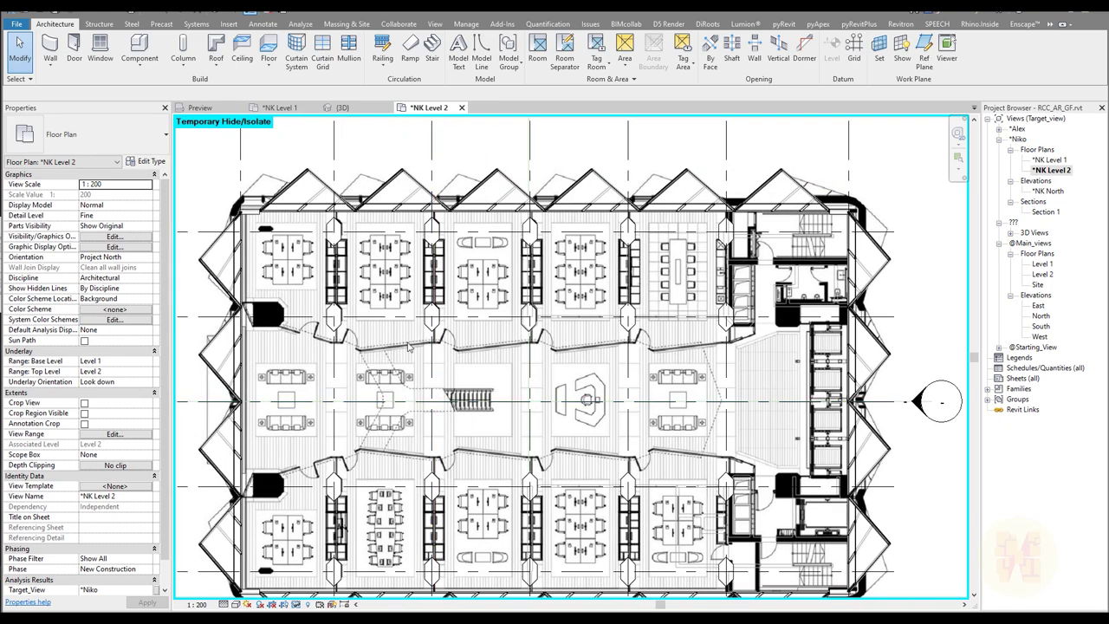
left_click(498, 381)
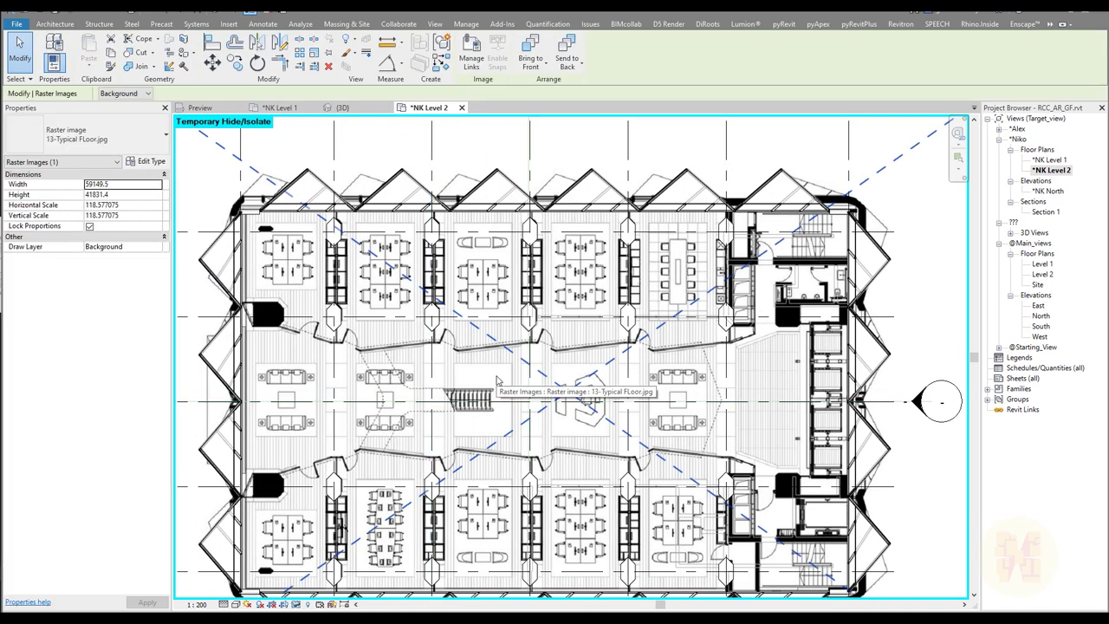
scroll(497, 382, "down", 4)
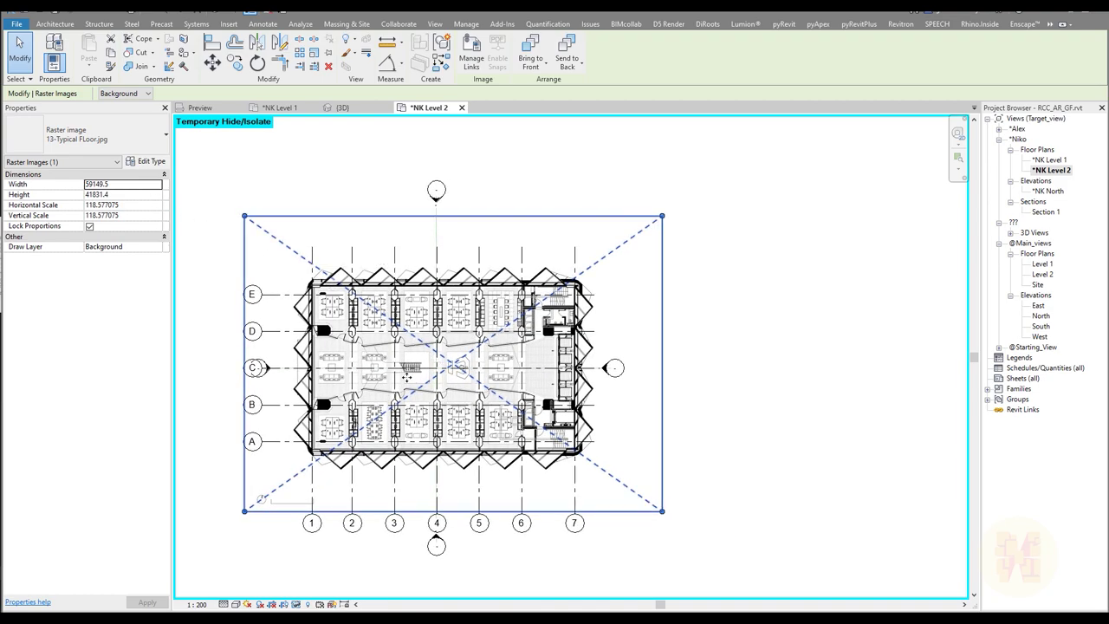
scroll(403, 372, "up", 3)
scroll(405, 374, "up", 3)
key("Escape")
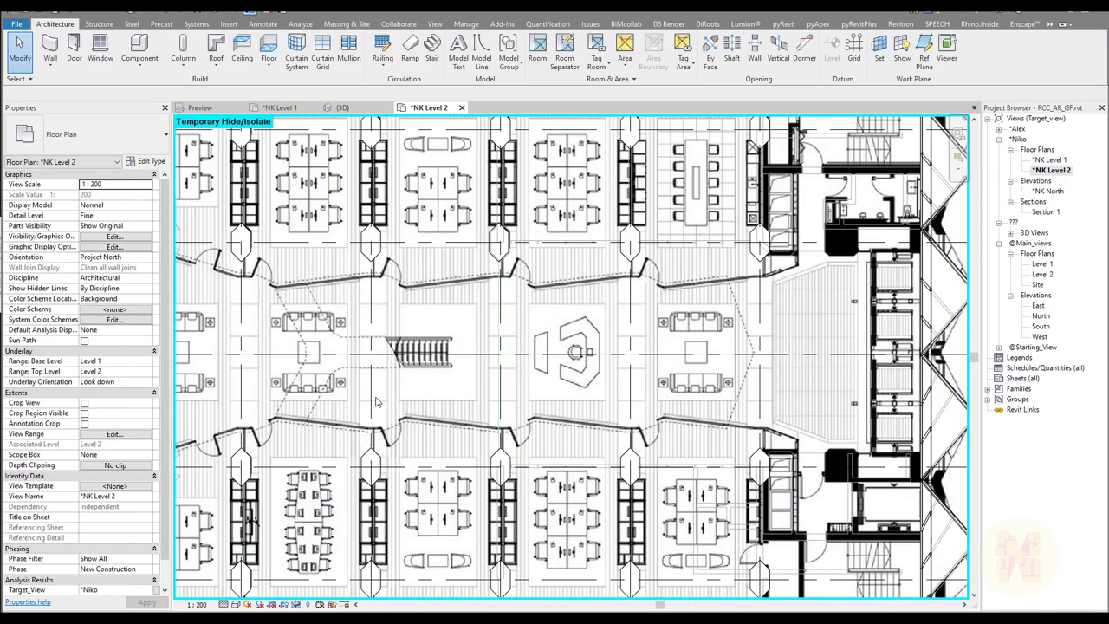
middle_click_drag(391, 403, 539, 358)
scroll(411, 342, "up", 4)
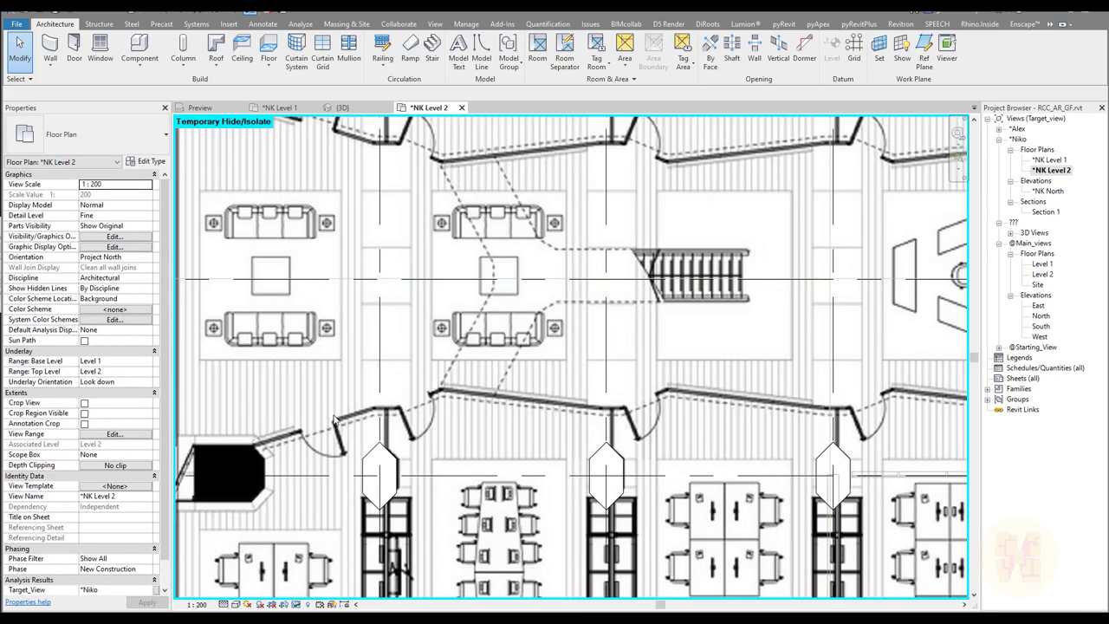
Examine the central corridor's angled partitions toward the elevator lobby and the neighbouring stair and washroom cores
middle_click_drag(573, 428, 271, 442)
middle_click_drag(702, 436, 459, 457)
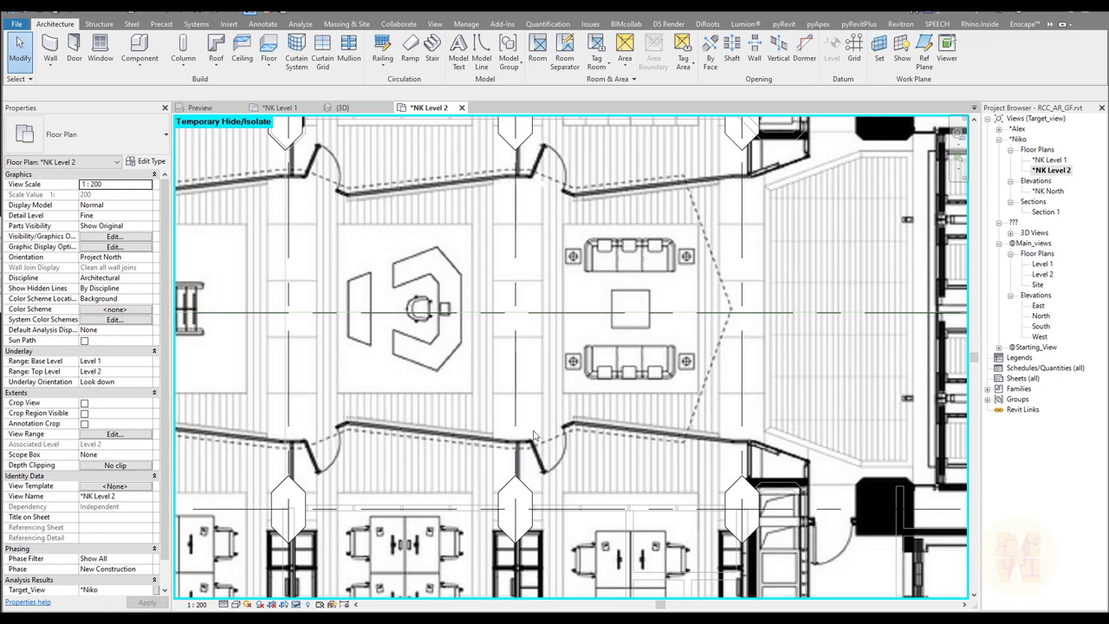
middle_click_drag(750, 406, 703, 484)
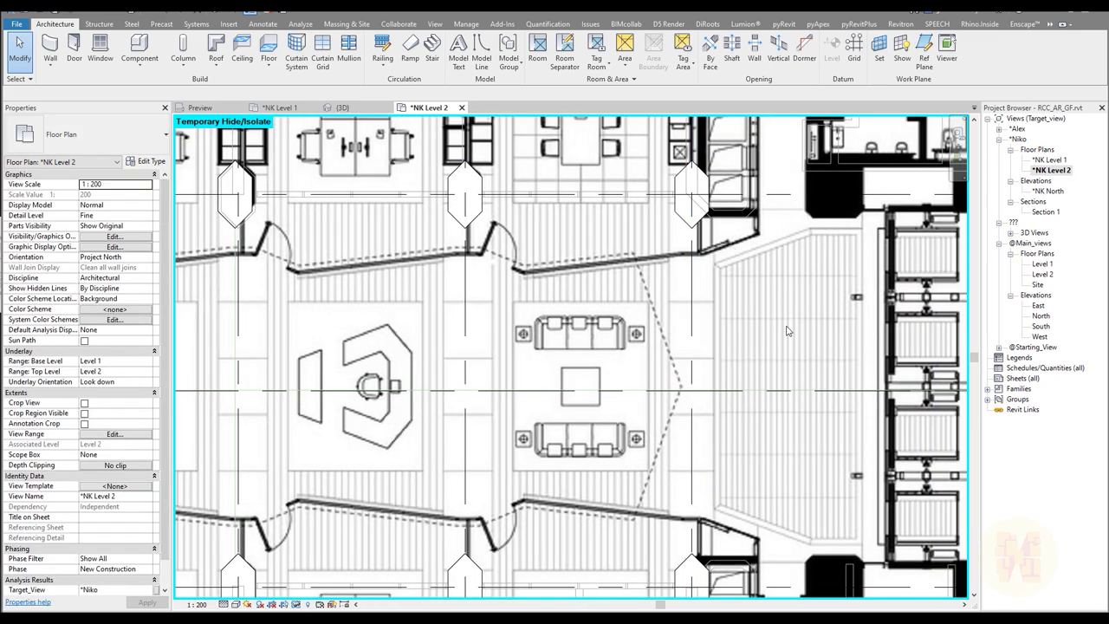
middle_click_drag(790, 323, 502, 382)
scroll(502, 381, "down", 2)
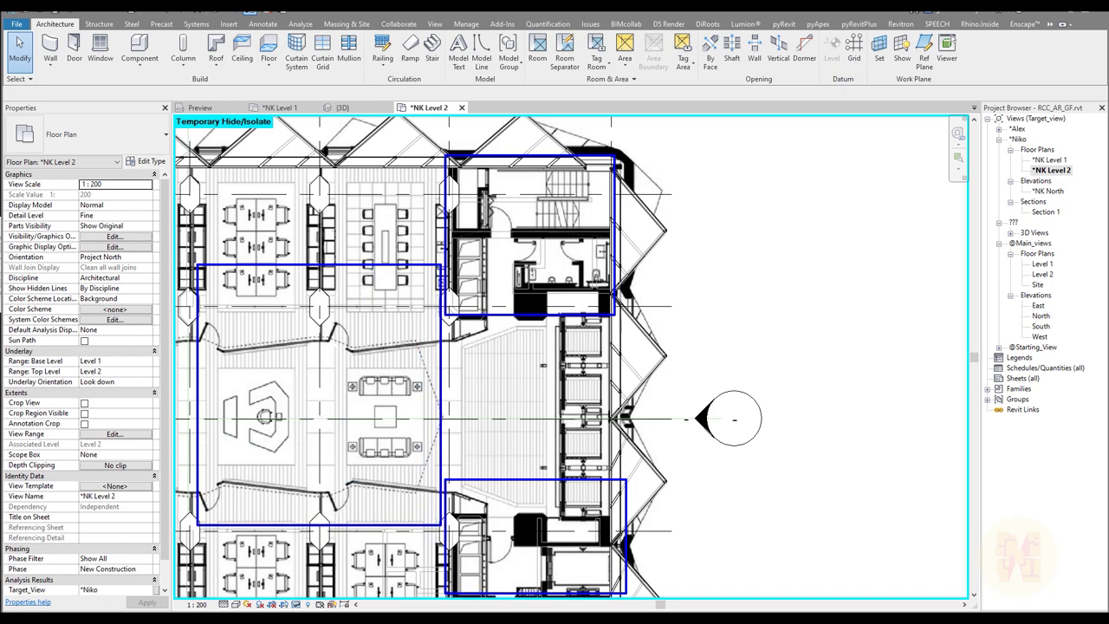
mouse_move(265, 374)
left_mouse_down()
mouse_move(275, 396)
mouse_move(361, 336)
left_mouse_up()
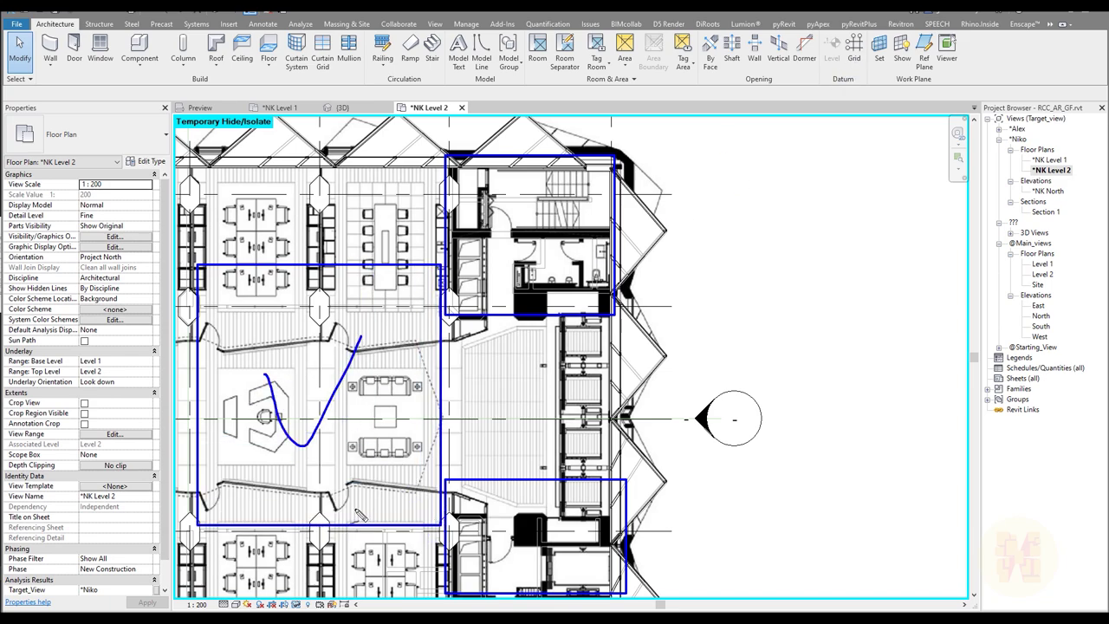
mouse_move(511, 240)
left_mouse_down()
mouse_move(517, 258)
mouse_move(559, 201)
left_mouse_up()
mouse_move(520, 542)
left_mouse_down()
mouse_move(525, 559)
mouse_move(570, 507)
left_mouse_up()
key("Escape")
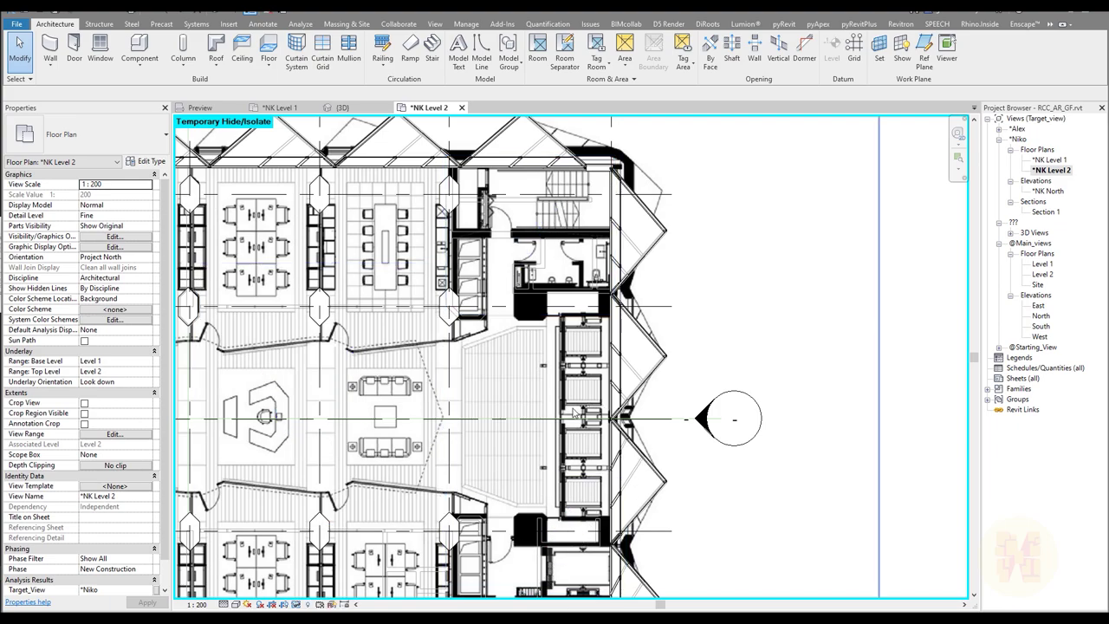
Start a new wall with the plain Curtain Wall type for the corridor's angled partitions
middle_click_drag(417, 443, 586, 389)
middle_click_drag(431, 406, 775, 369)
scroll(420, 418, "up", 3)
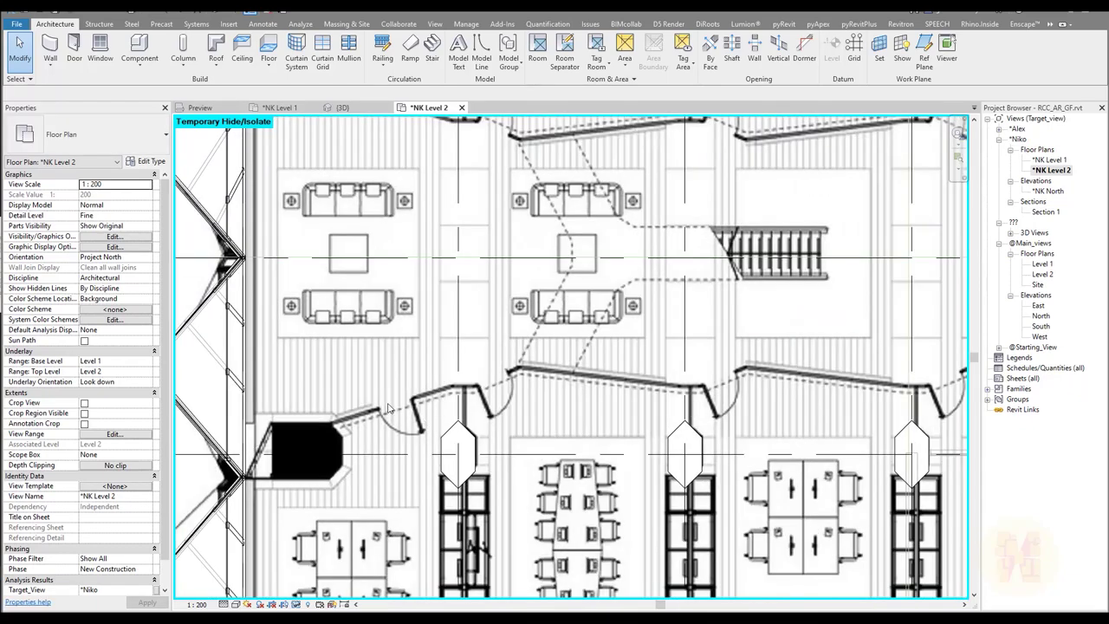
left_click(50, 47)
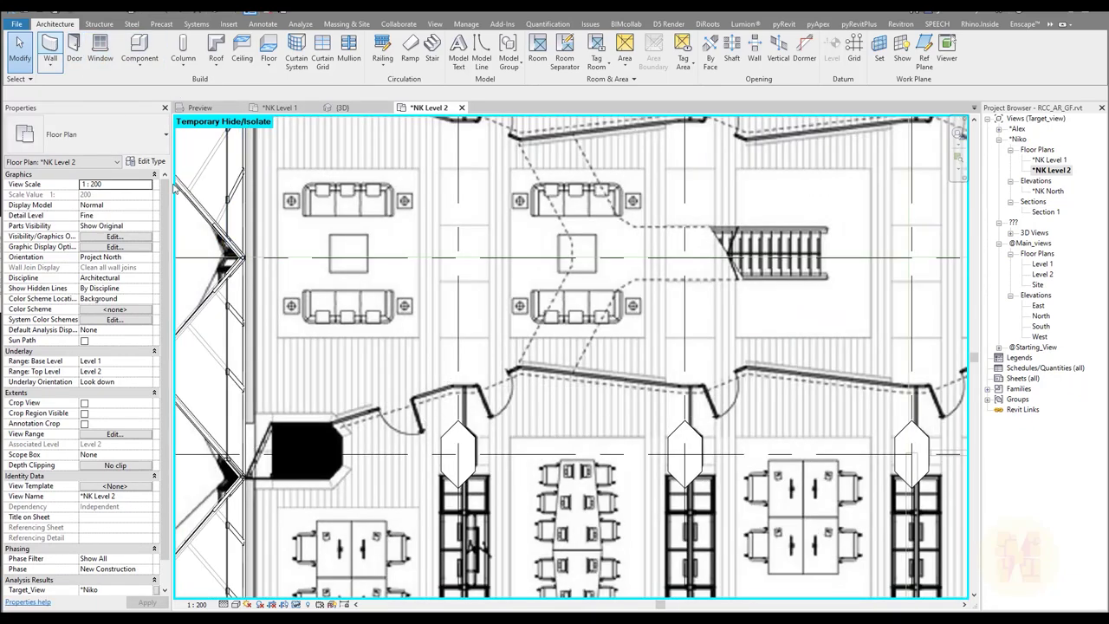
left_click(86, 134)
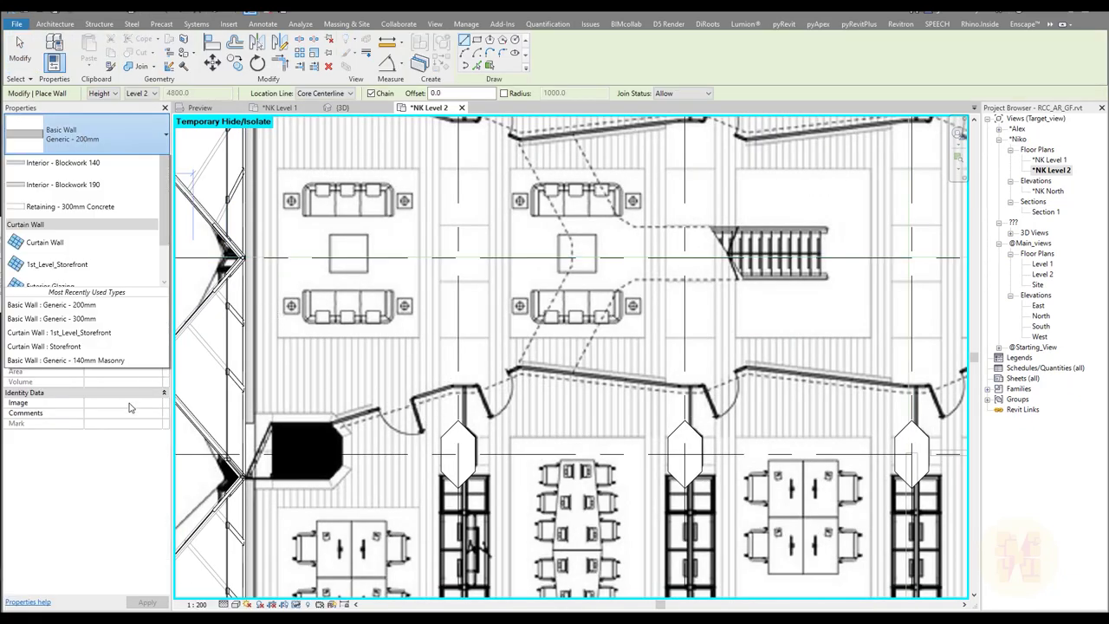
scroll(92, 400, "down", 3)
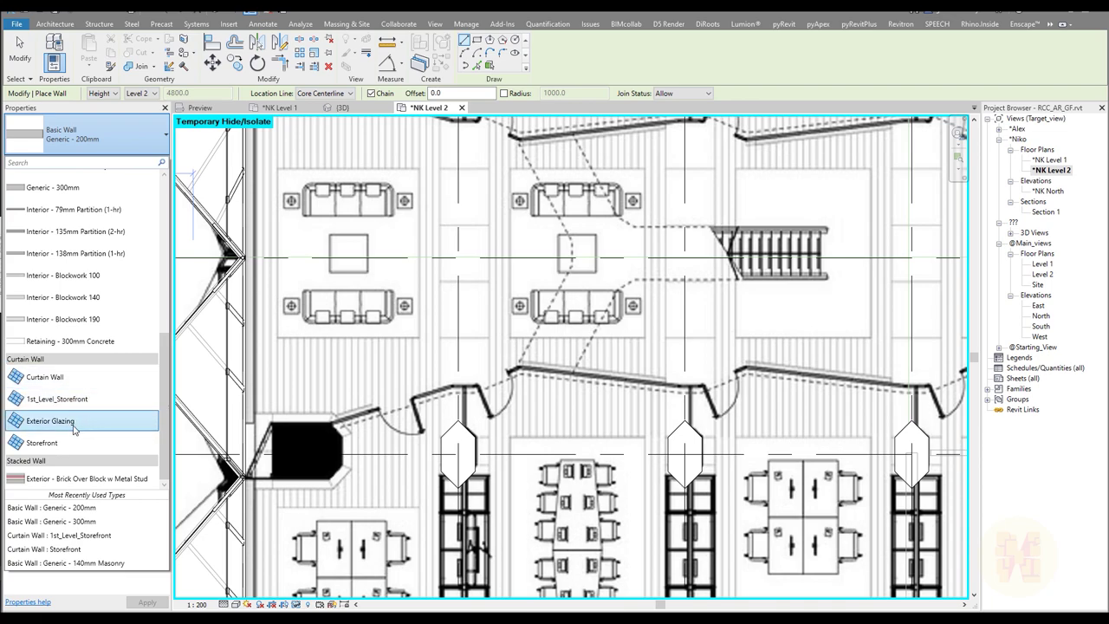
left_click(80, 383)
Trace the first curtain walls from the black column past the first doorways: about 3360 mm angled, about 640 mm flat, and the diagonal door segment
scroll(345, 431, "up", 3)
scroll(345, 431, "up", 1)
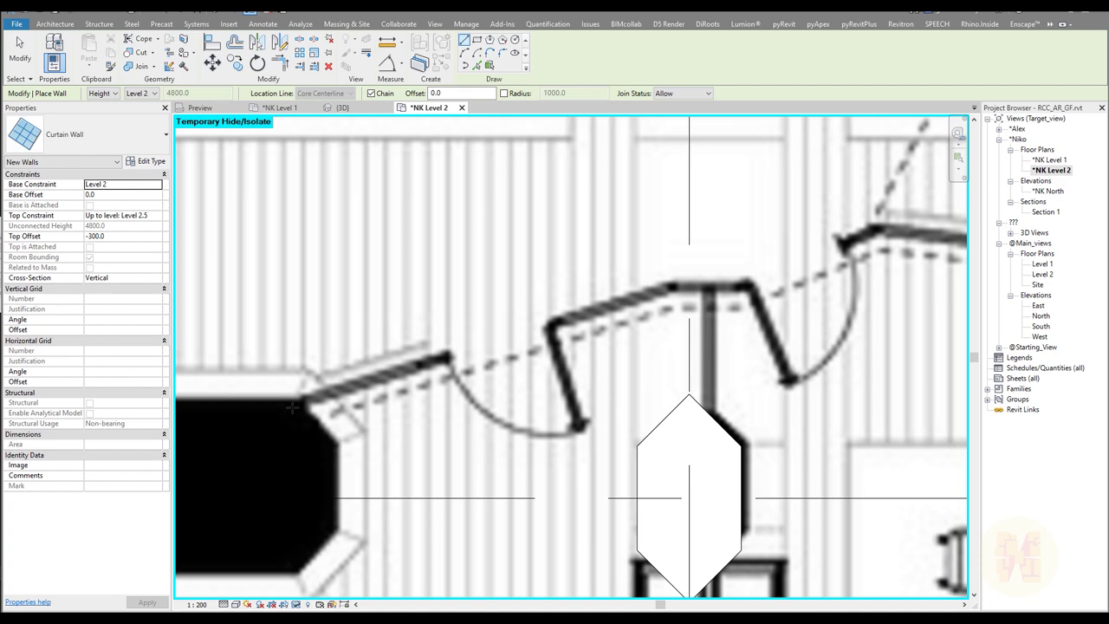
left_click(304, 401)
middle_click_drag(608, 312, 372, 381)
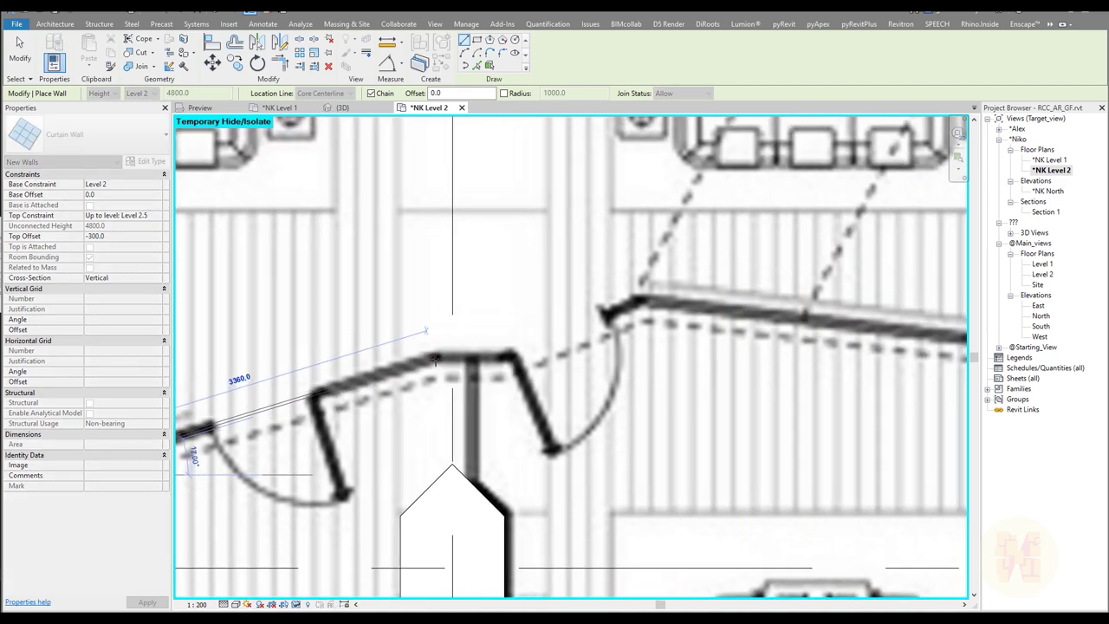
left_click(435, 354)
left_click(511, 354)
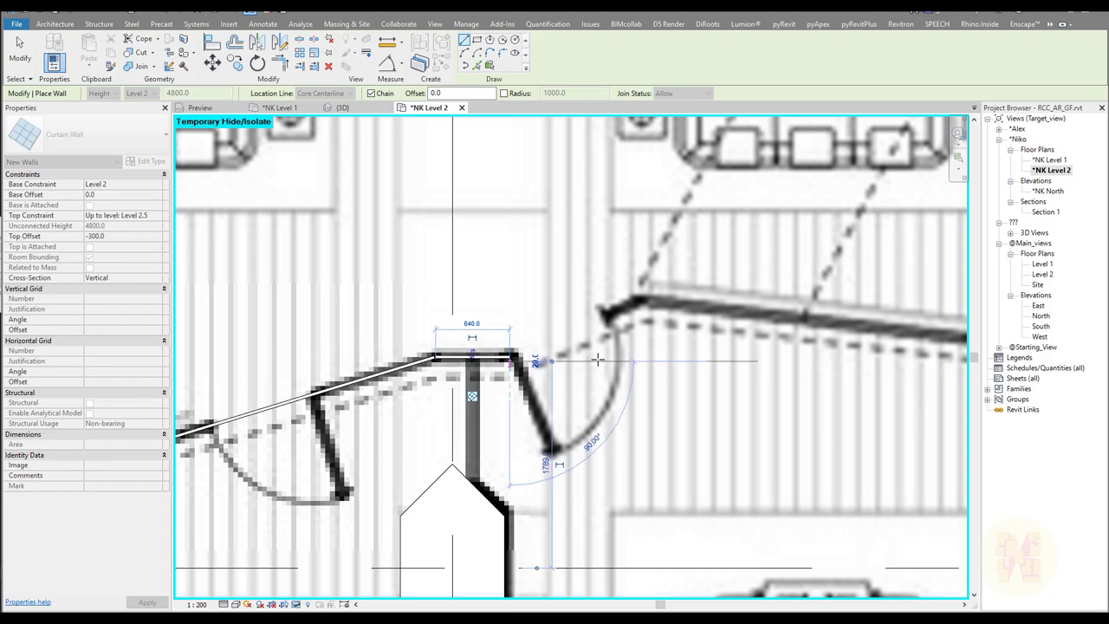
left_click(645, 312)
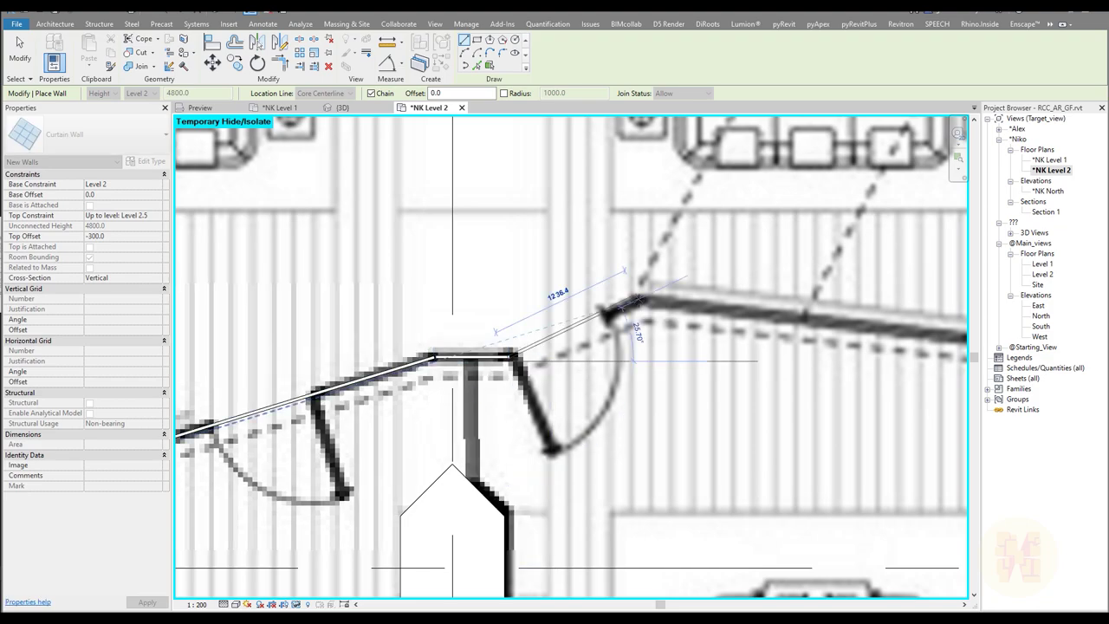
Continue the curtain wall along the first long slanted partition, the flat segment at the next column, and the diagonal door opening
scroll(641, 314, "down", 3)
scroll(520, 355, "up", 4)
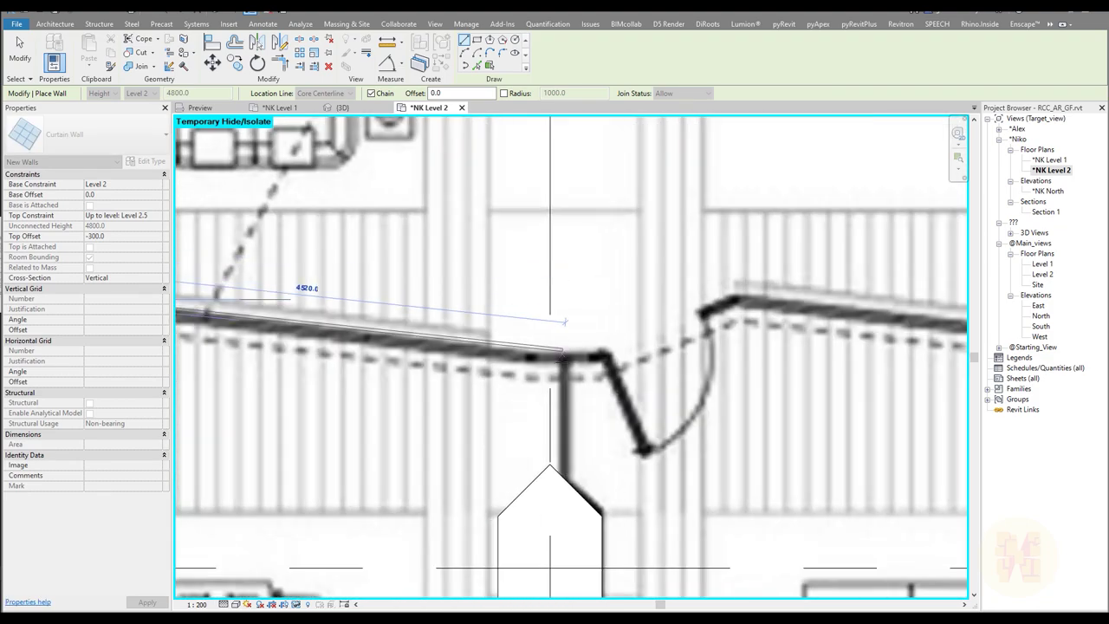
left_click(522, 362)
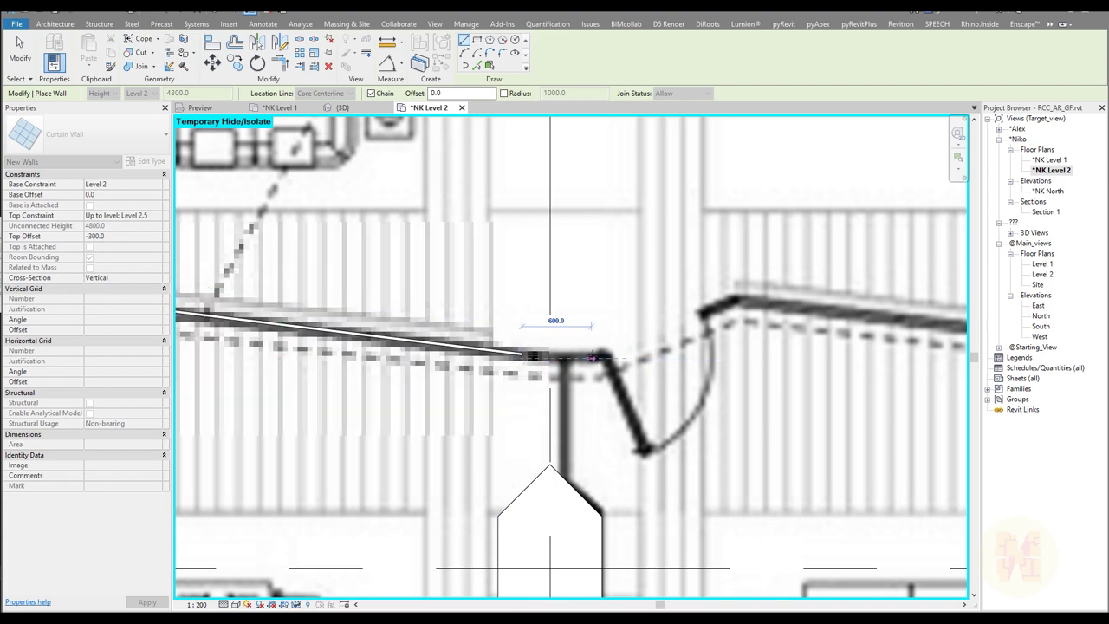
left_click(605, 354)
left_click(741, 299)
Continue the curtain wall along the second long partition, about 4160 mm, then the flat segment and the diagonal door segment of 1320 mm
middle_click_drag(838, 383, 321, 372)
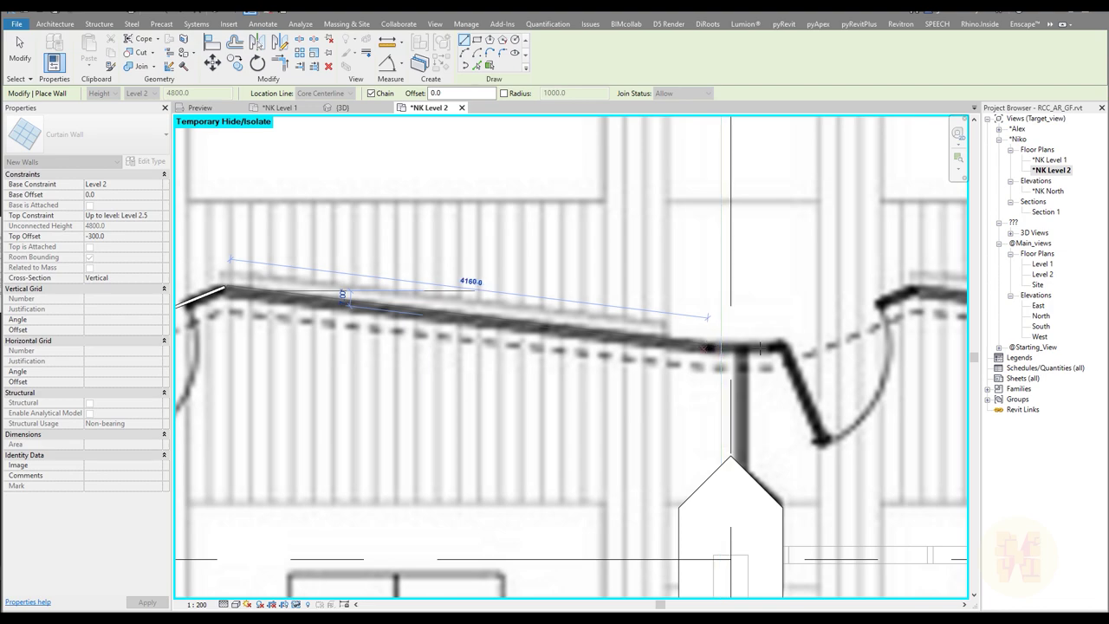
left_click(704, 346)
middle_click_drag(428, 396, 376, 389)
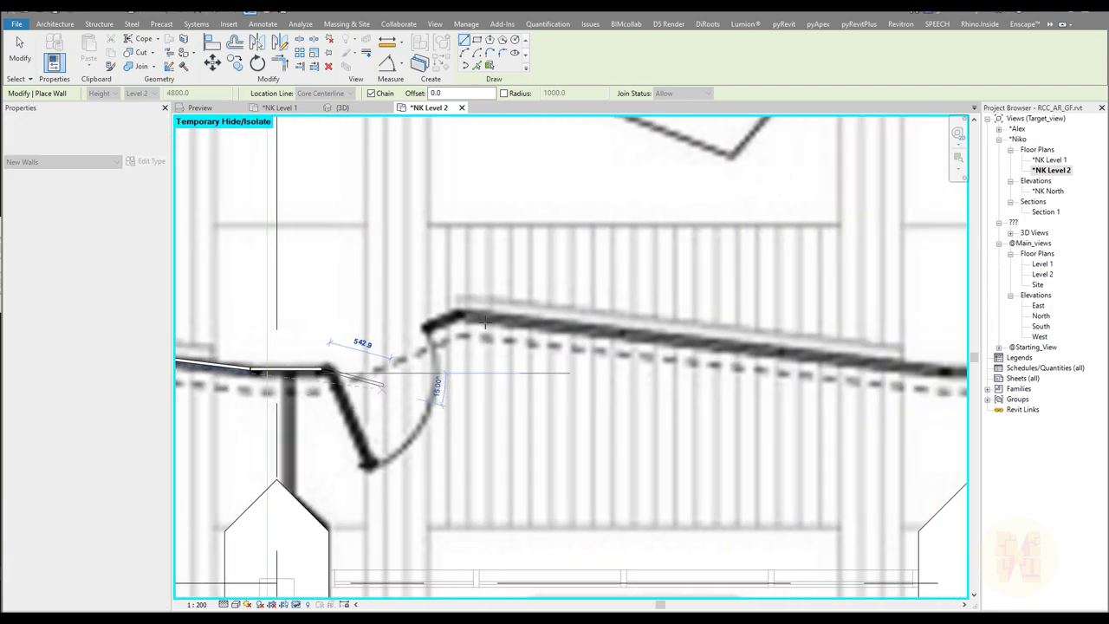
left_click(457, 313)
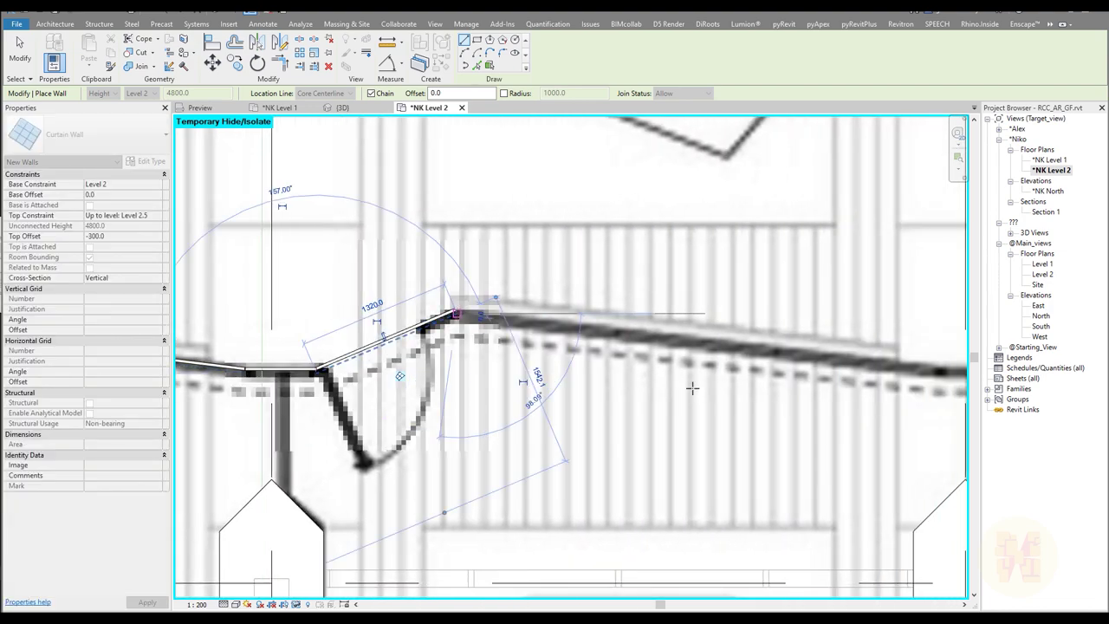
Continue the curtain wall along the third long partition, about 4060 mm, then the flat segment and the diagonal door segment of about 1300 mm
middle_click_drag(700, 386, 297, 367)
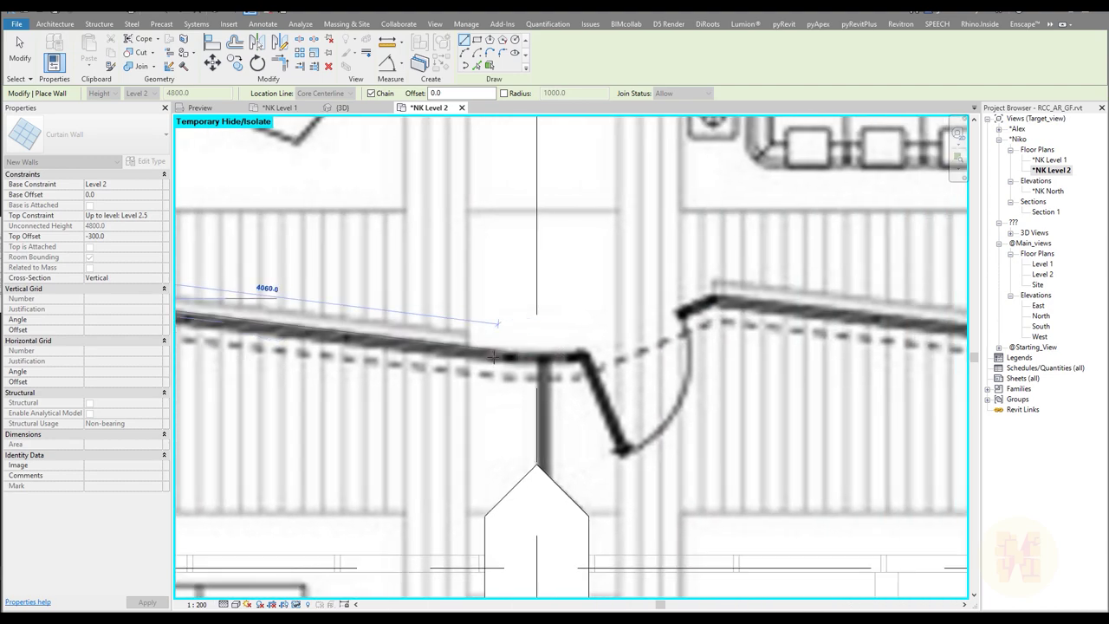
left_click(578, 353)
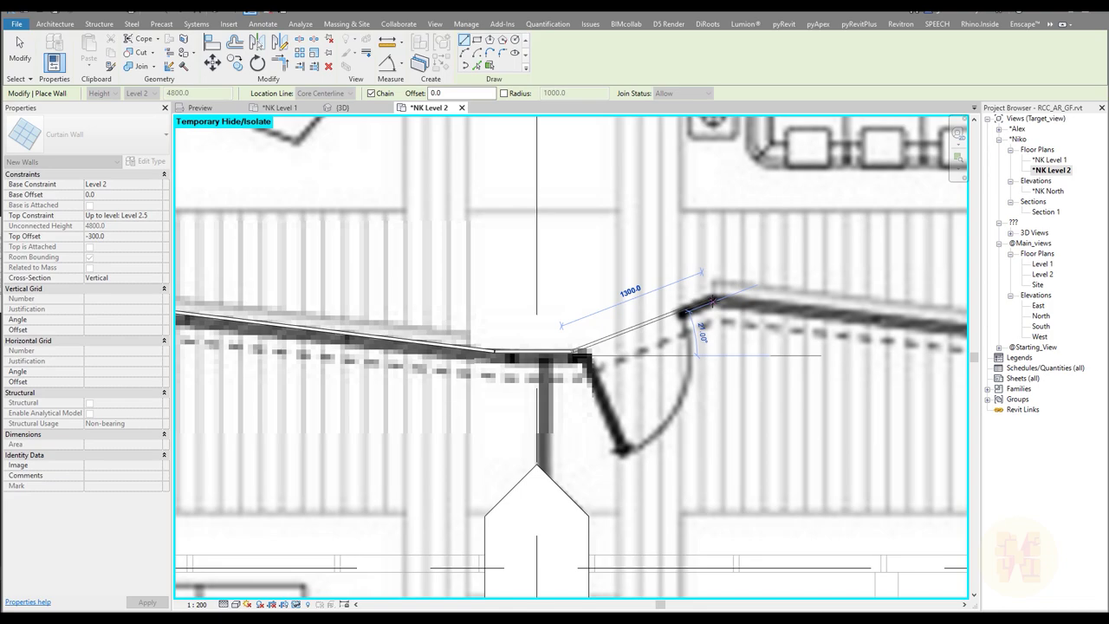
left_click(712, 301)
Finish the curtain wall chain with the fourth long partition and a short horizontal segment about 549 mm long ending at the service core wall
scroll(719, 308, "down", 2)
middle_click_drag(853, 321, 403, 326)
scroll(660, 349, "up", 3)
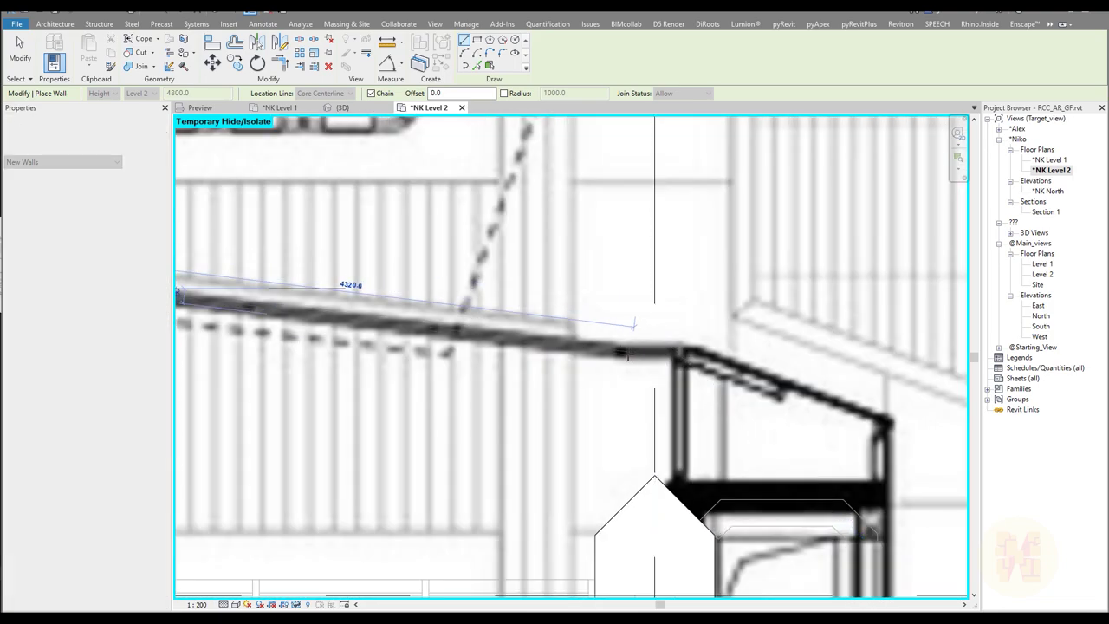
left_click(611, 350)
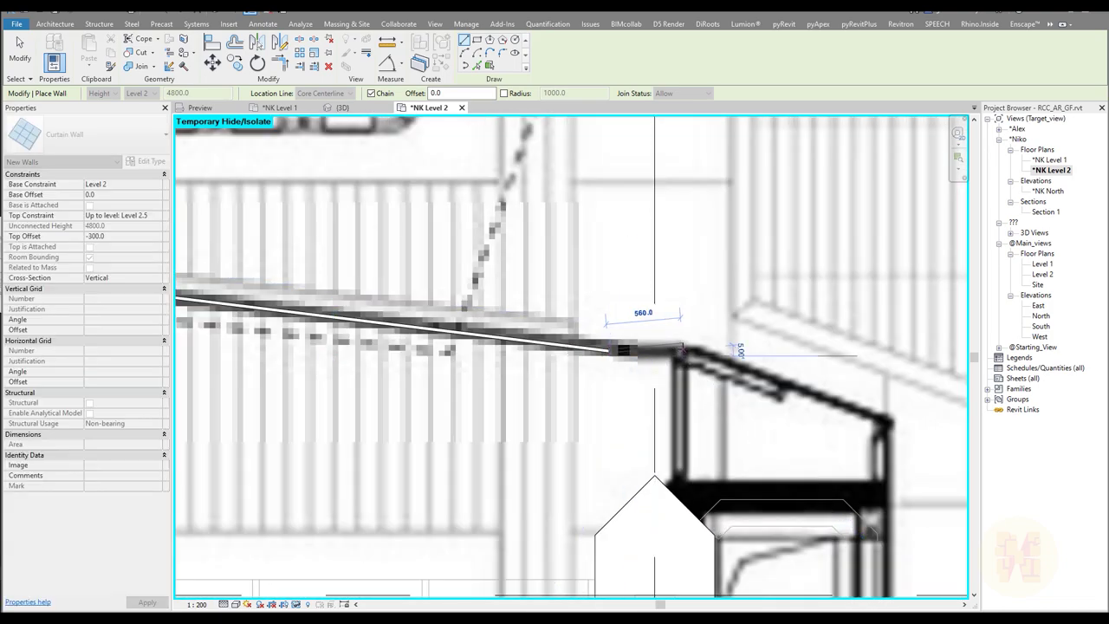
left_click(681, 350)
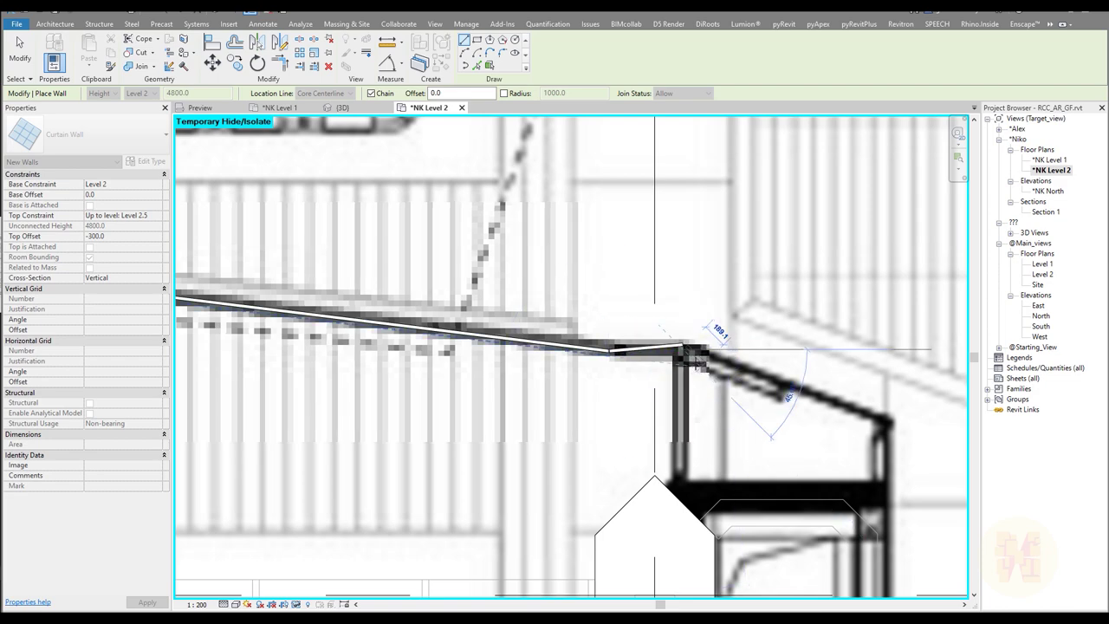
key("Escape")
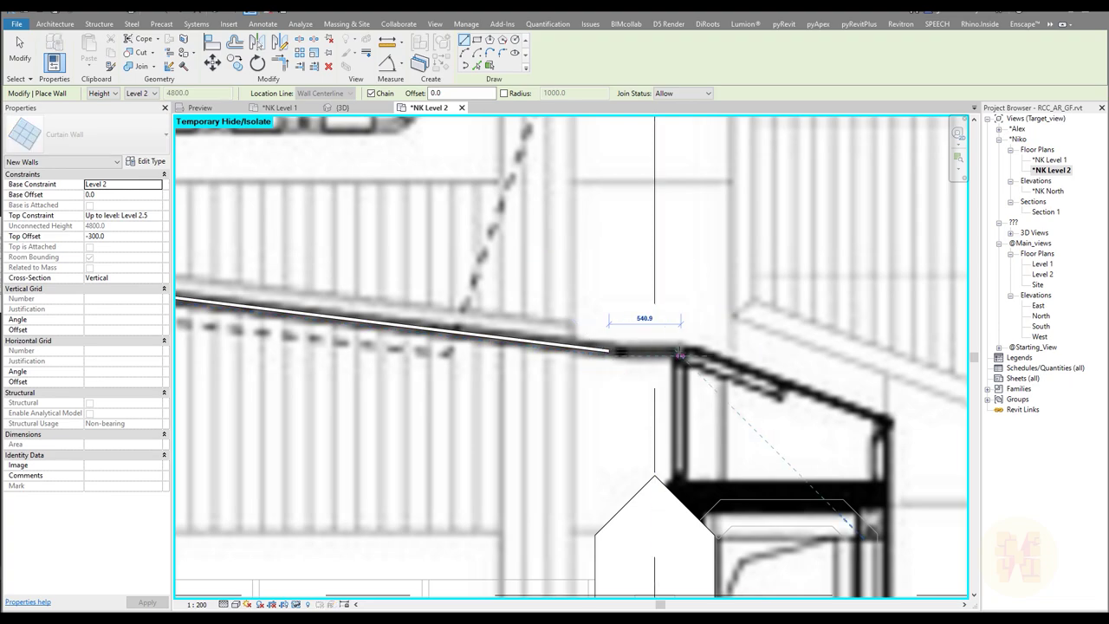
key("Escape")
key("Escape")
Select the whole curtain wall chain, filter it to the Walls category only, and mirror it about the corridor's central grid line
scroll(523, 408, "down", 5)
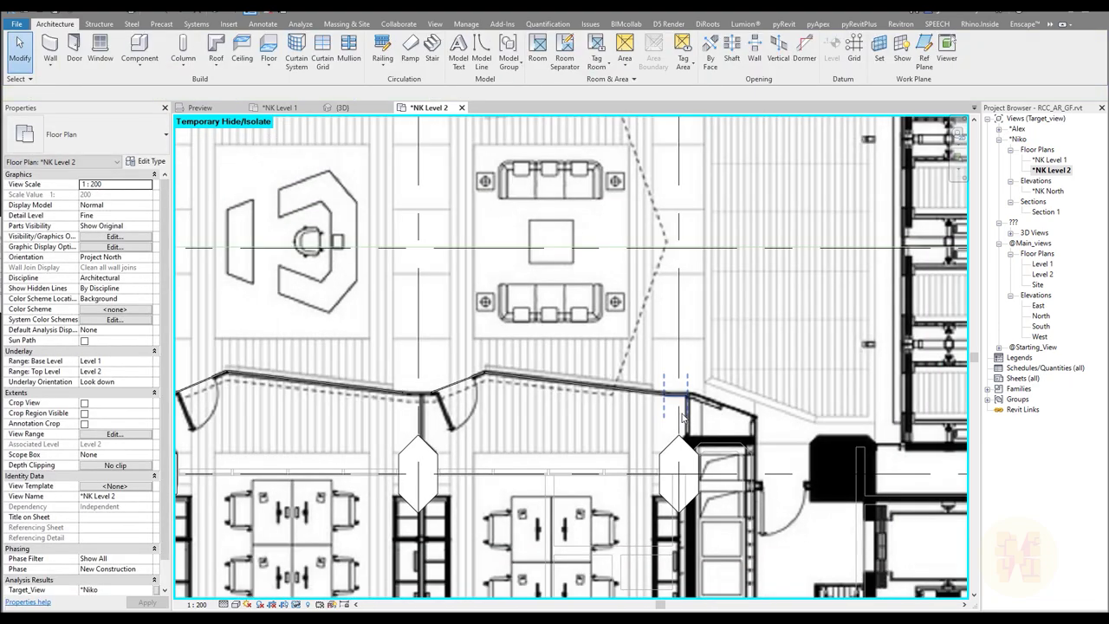
scroll(522, 408, "down", 5)
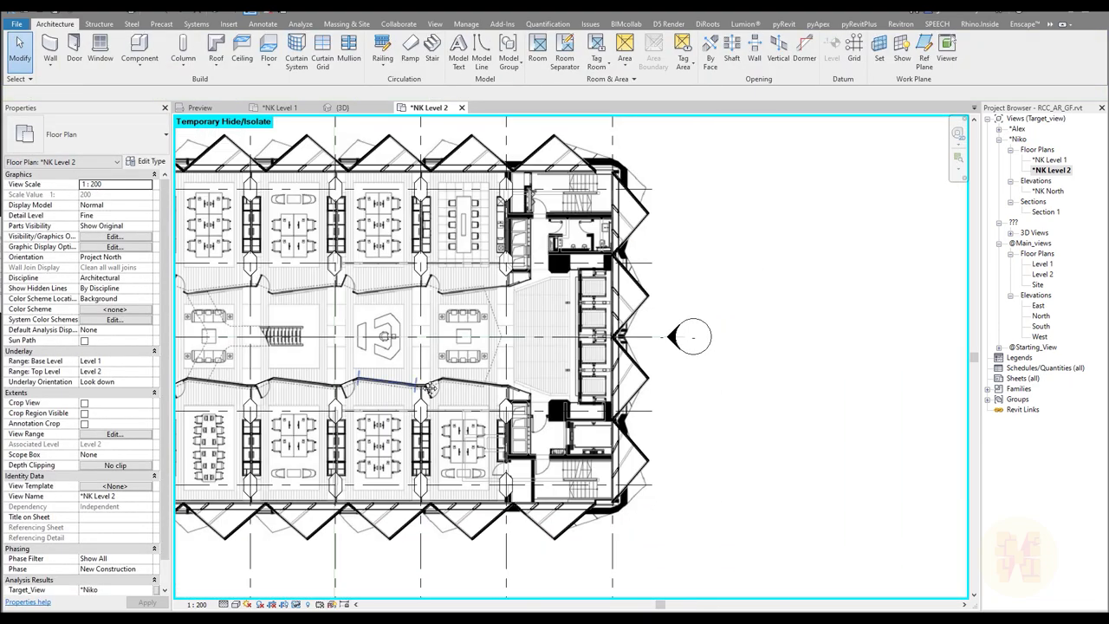
scroll(324, 378, "up", 4)
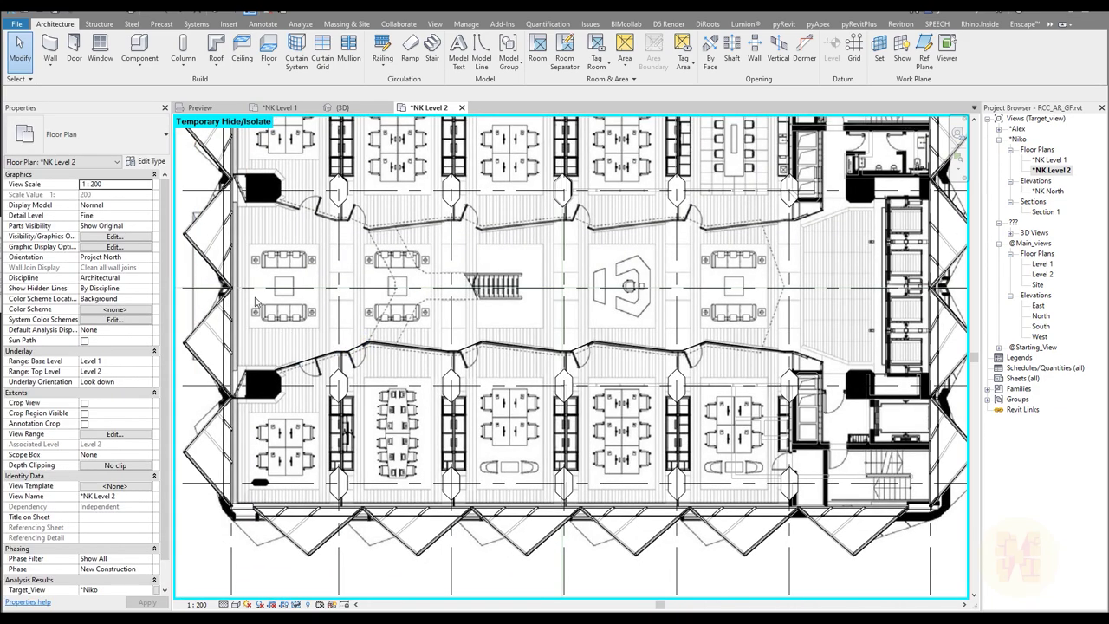
key("Tab")
left_click(369, 351)
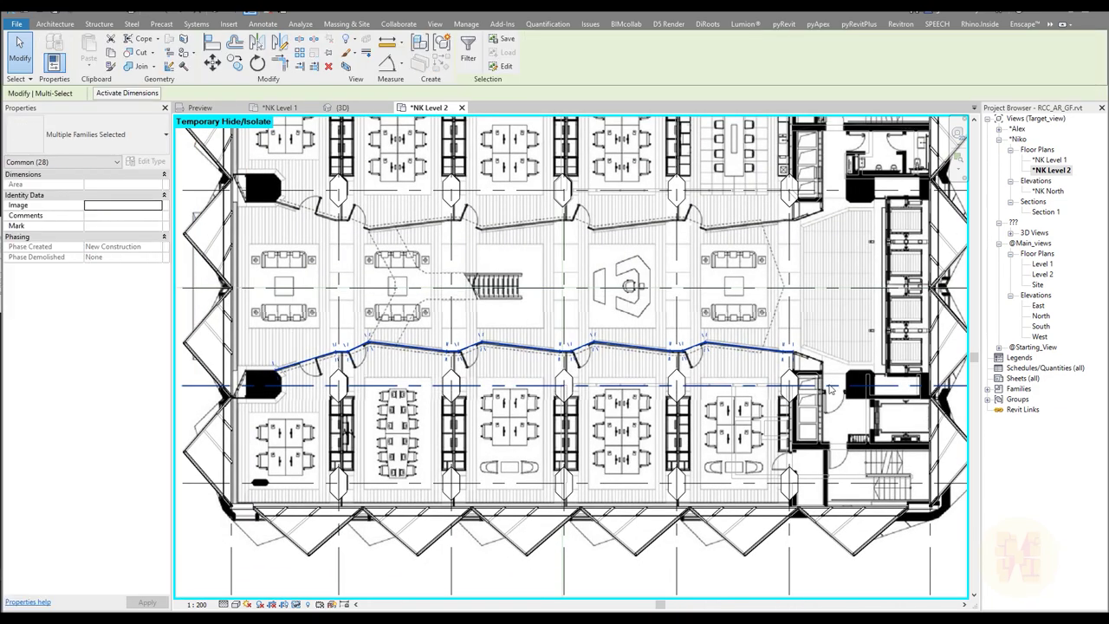
left_click(468, 48)
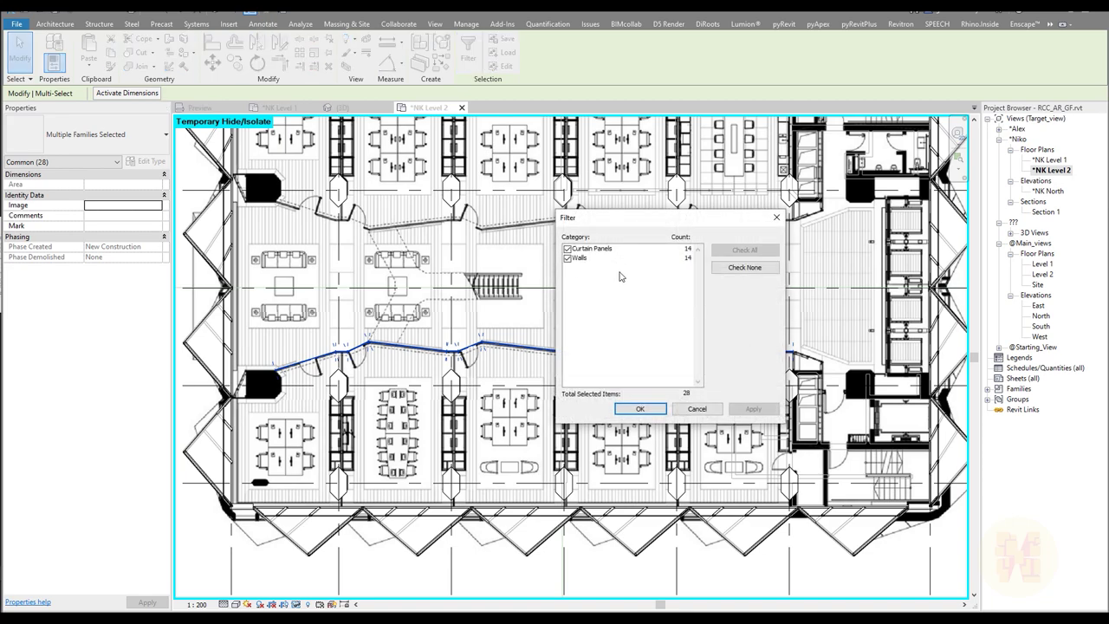
left_click(744, 268)
left_click(567, 258)
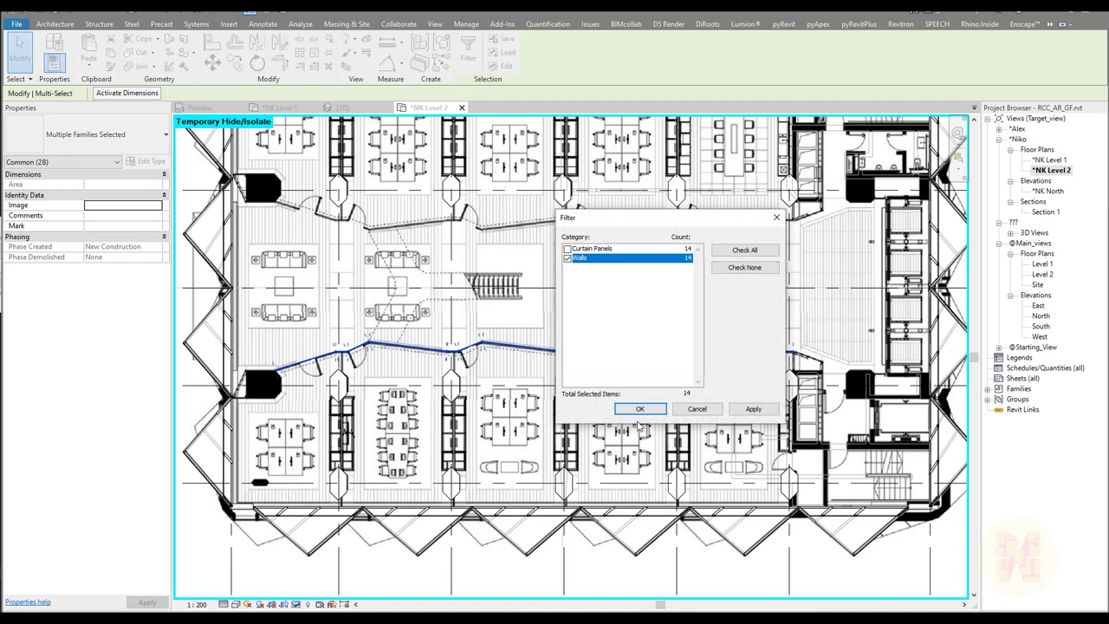
left_click(640, 408)
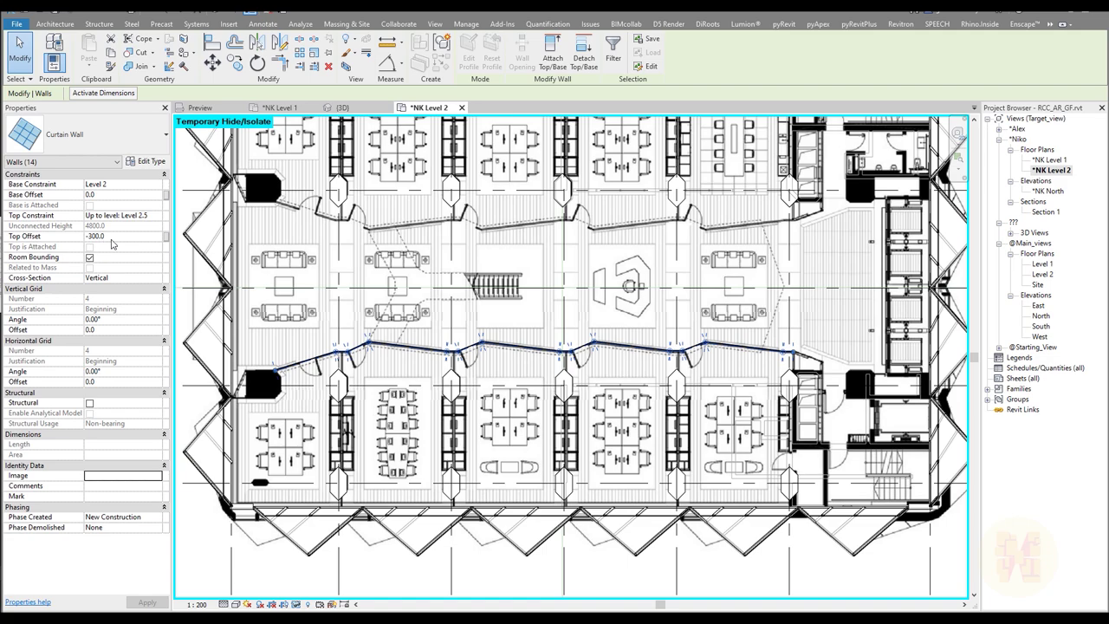
left_click(256, 42)
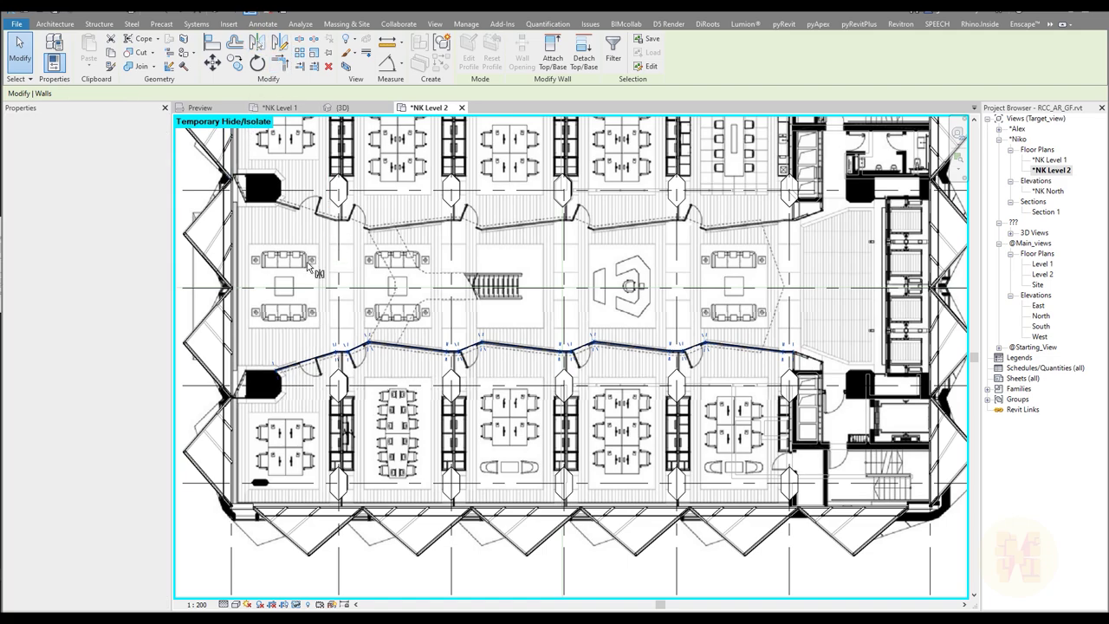
left_click(310, 285)
Examine how the mirrored curtain walls follow the partitions on the opposite side of the corridor, and clear the selection
scroll(331, 207, "up", 5)
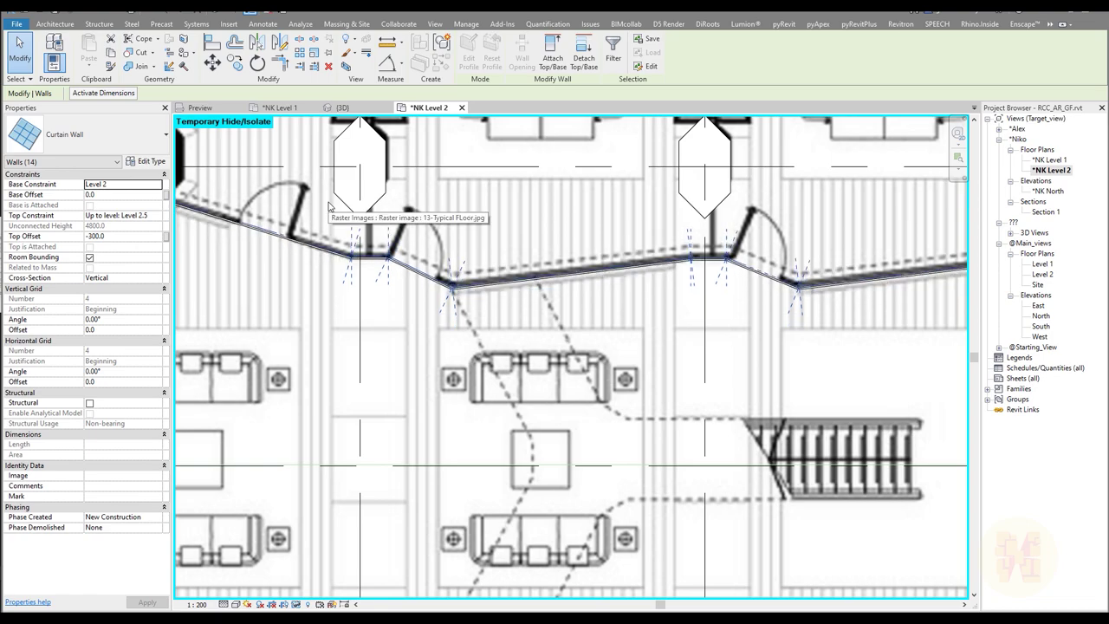
scroll(519, 364, "down", 2)
middle_click_drag(854, 396, 297, 405)
scroll(704, 304, "up", 4)
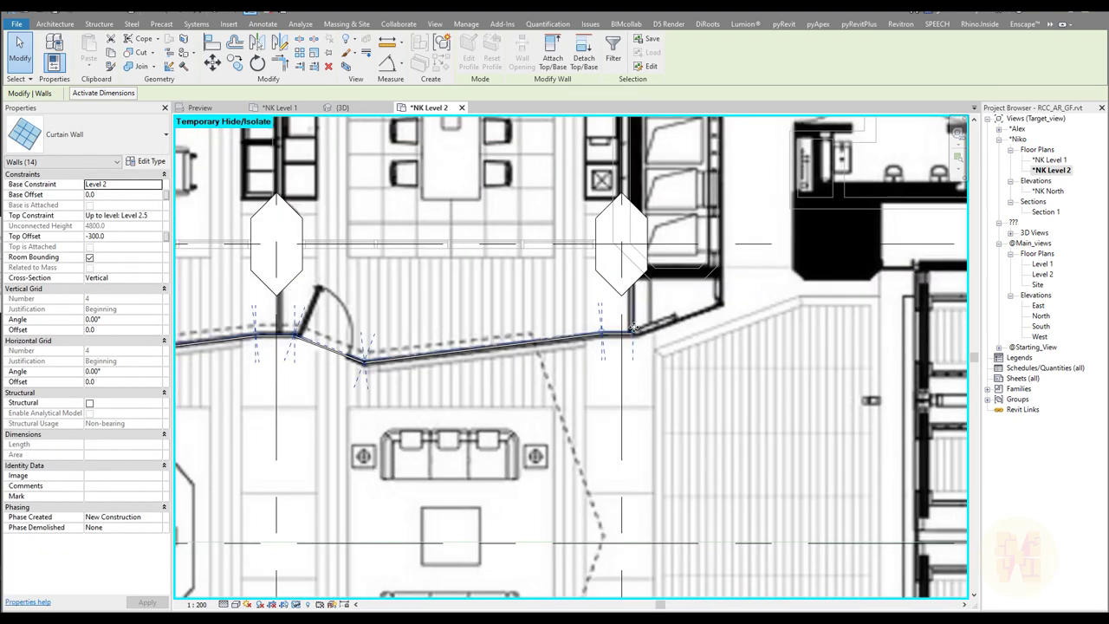
scroll(572, 343, "down", 3)
middle_click_drag(426, 411, 779, 345)
middle_click_drag(460, 396, 339, 400)
scroll(762, 345, "down", 2)
middle_click_drag(516, 395, 553, 371)
key("Escape")
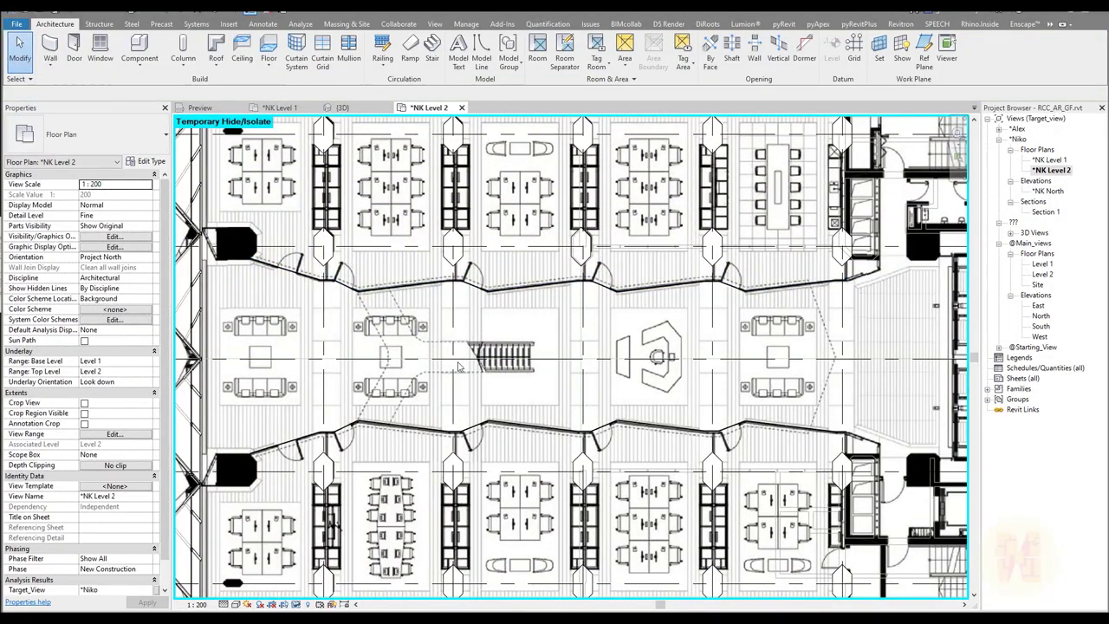
Select both curtain wall chains filtered to the Walls category, and create a model group named Typical_Floor opened in the group editor
left_click_drag(227, 255, 830, 497)
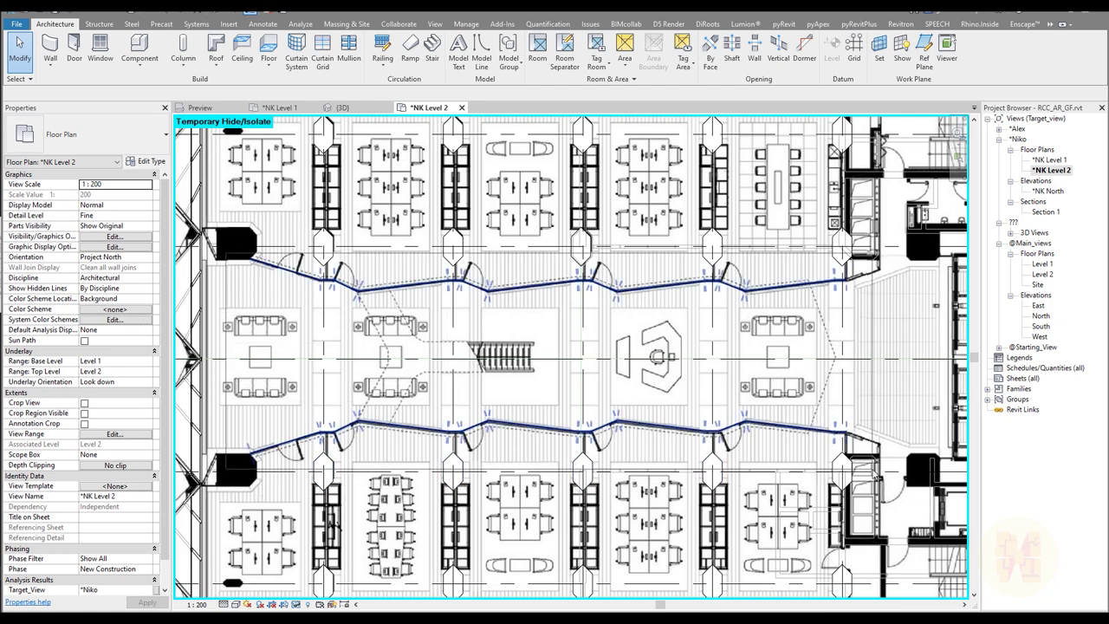
left_click(467, 55)
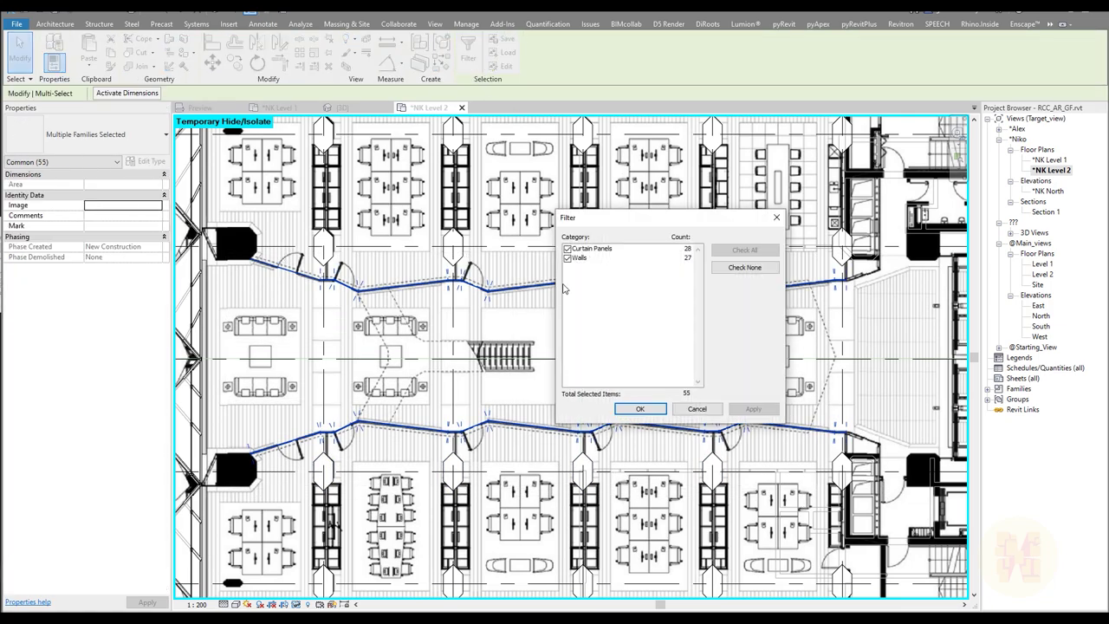
left_click(567, 250)
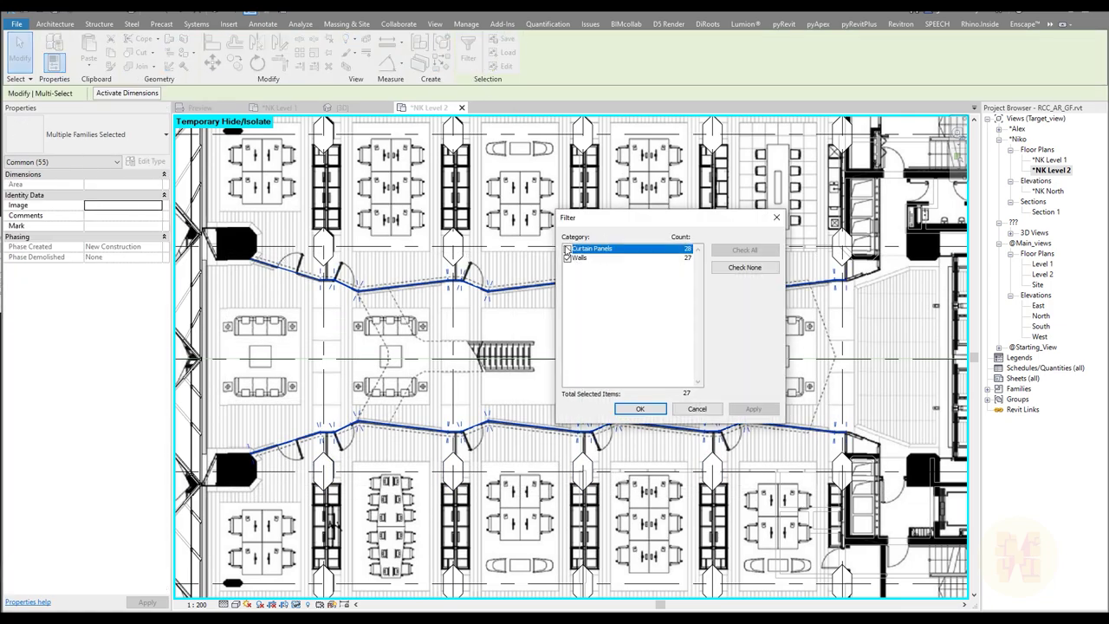
left_click(641, 409)
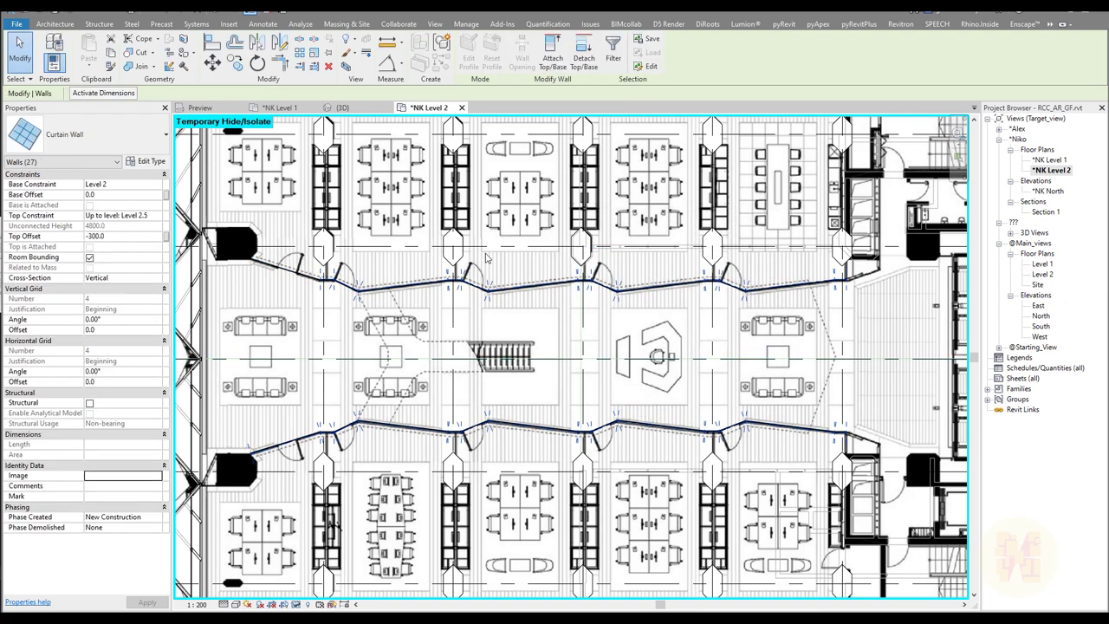
left_click(442, 45)
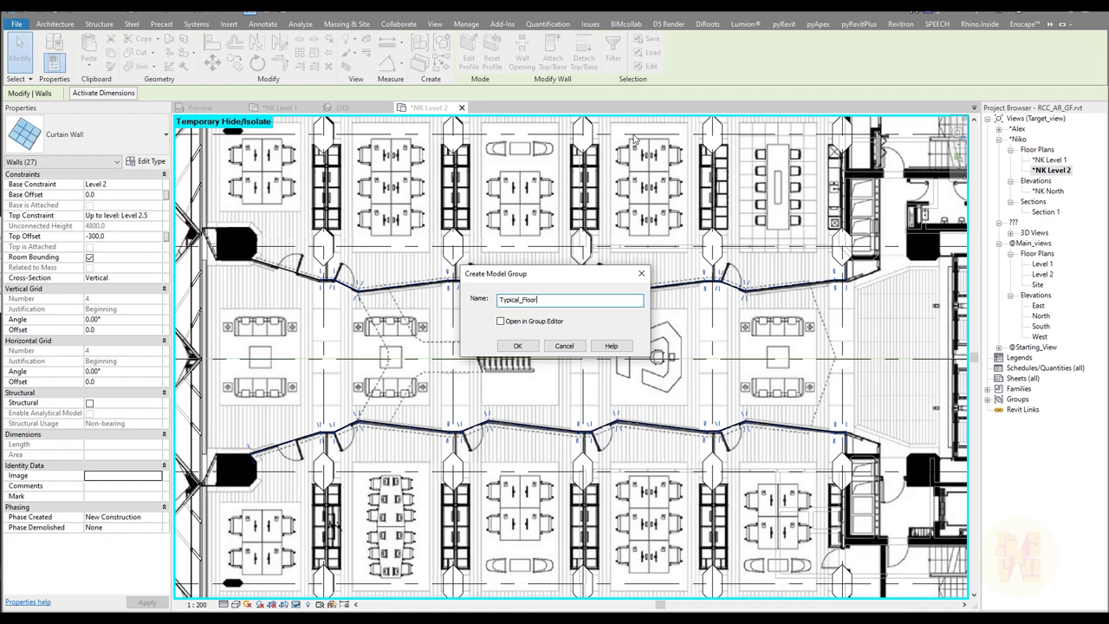
left_click(500, 320)
left_click(518, 345)
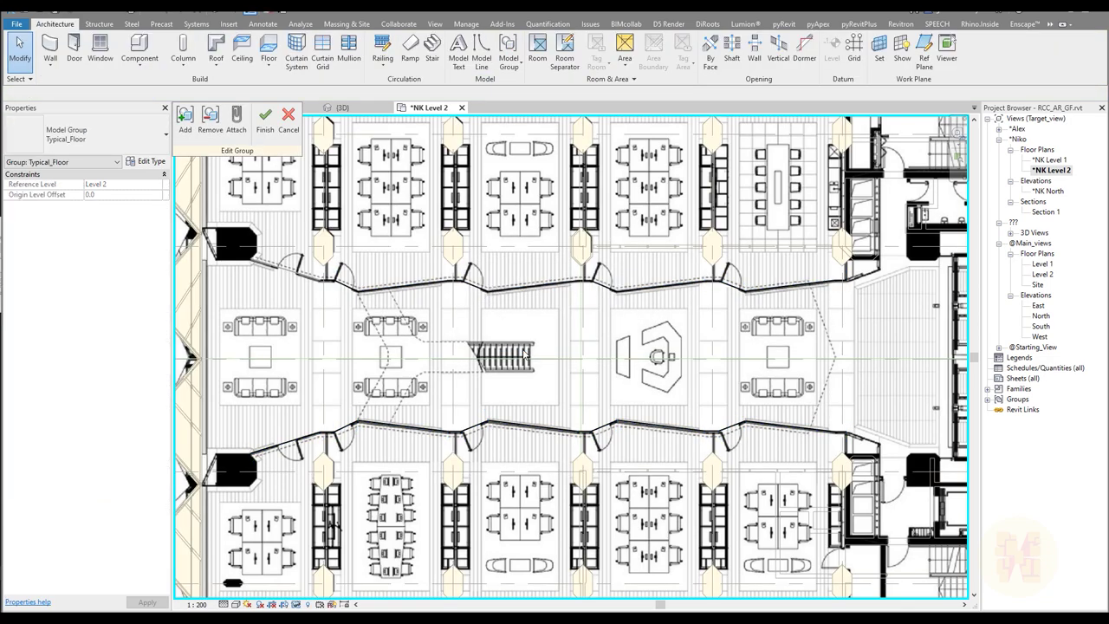
Examine the whole Level 2 floor plan and the extent of the two curtain wall chains belonging to the group
scroll(507, 373, "down", 2)
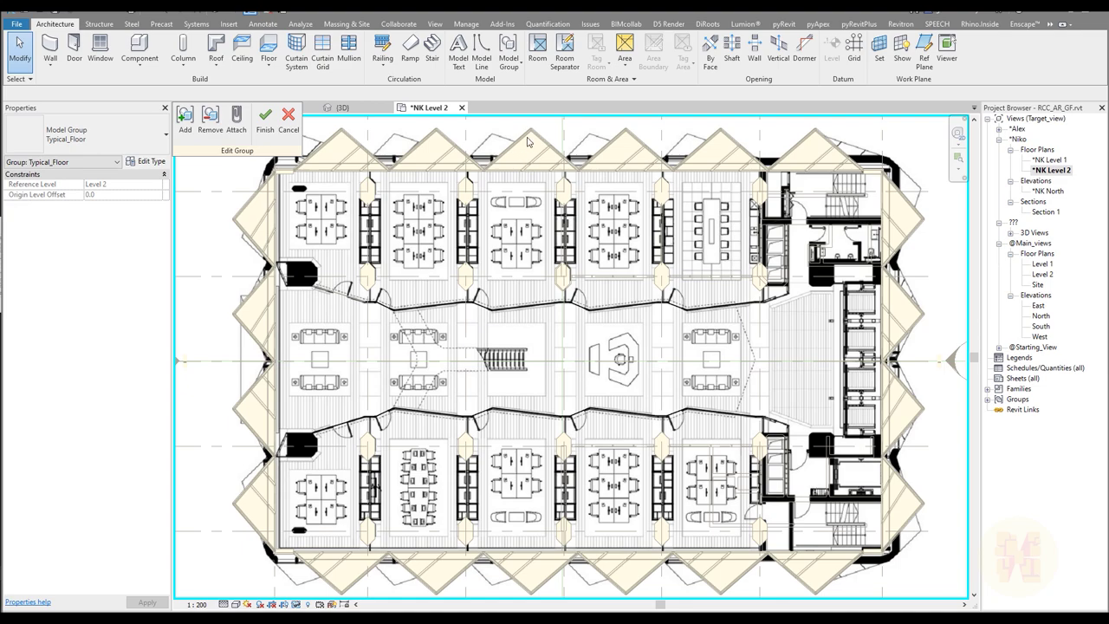
middle_click_drag(785, 247, 666, 212)
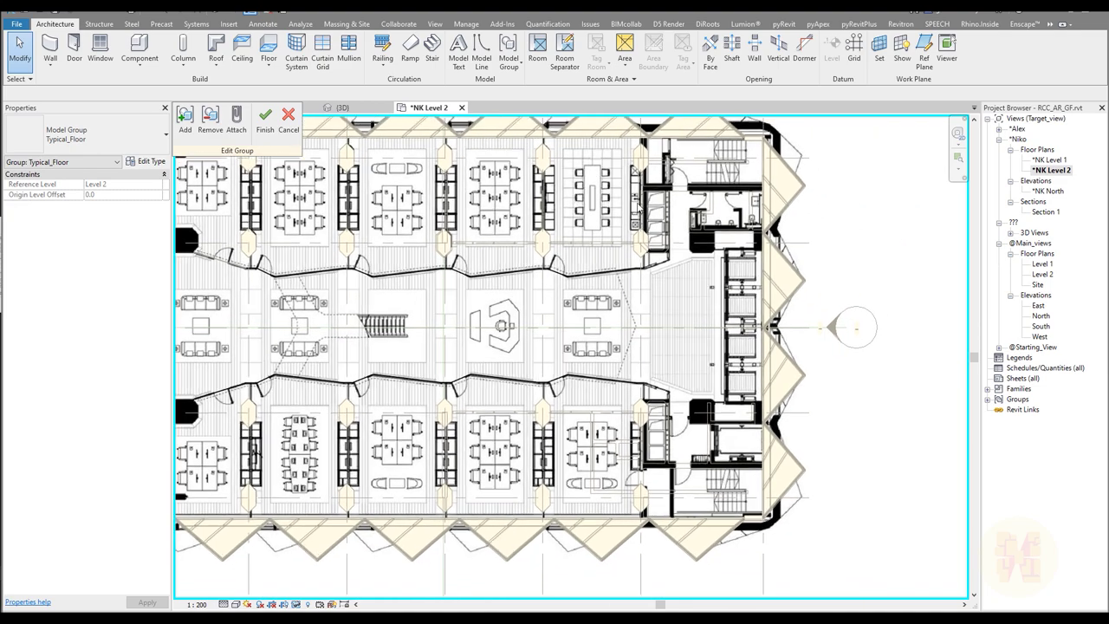
middle_click_drag(535, 174, 535, 216)
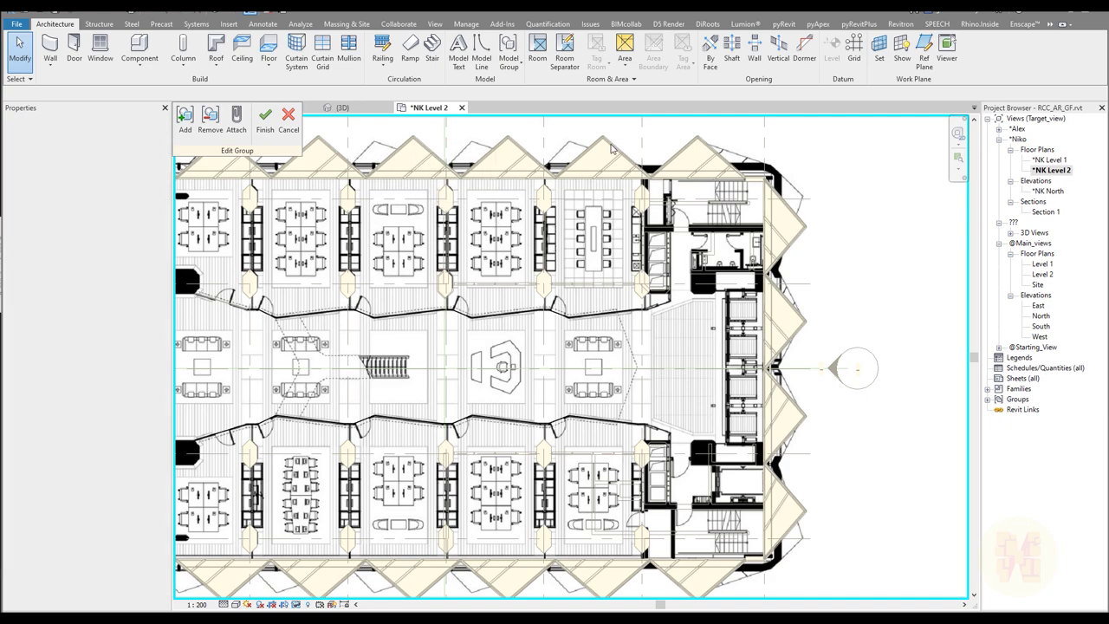
middle_click_drag(345, 340, 473, 330)
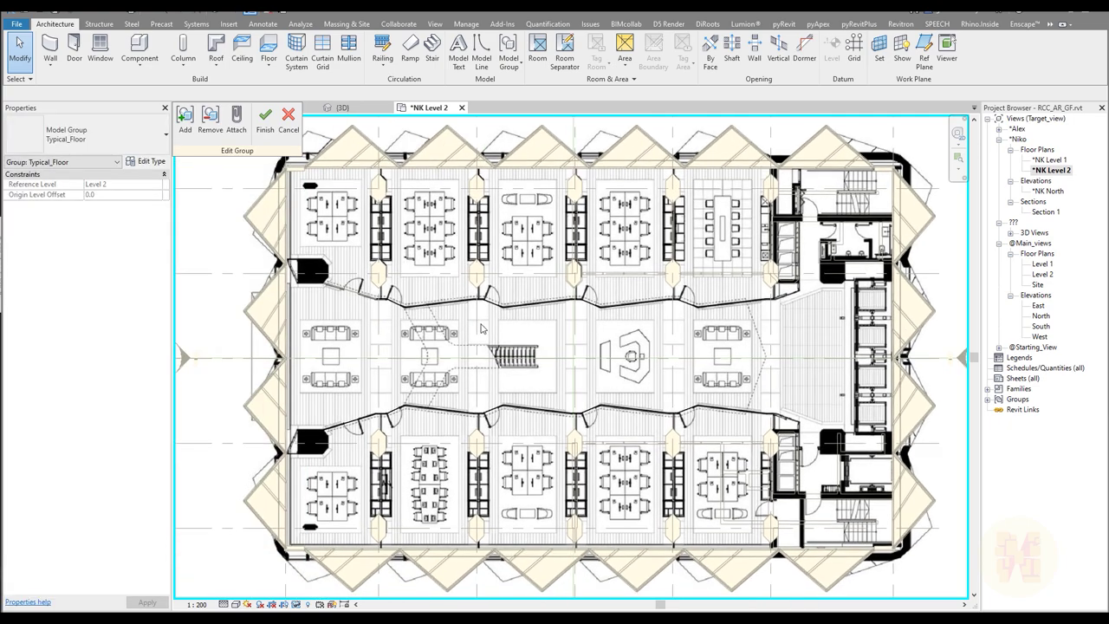
left_click_drag(300, 277, 790, 473)
key("Escape")
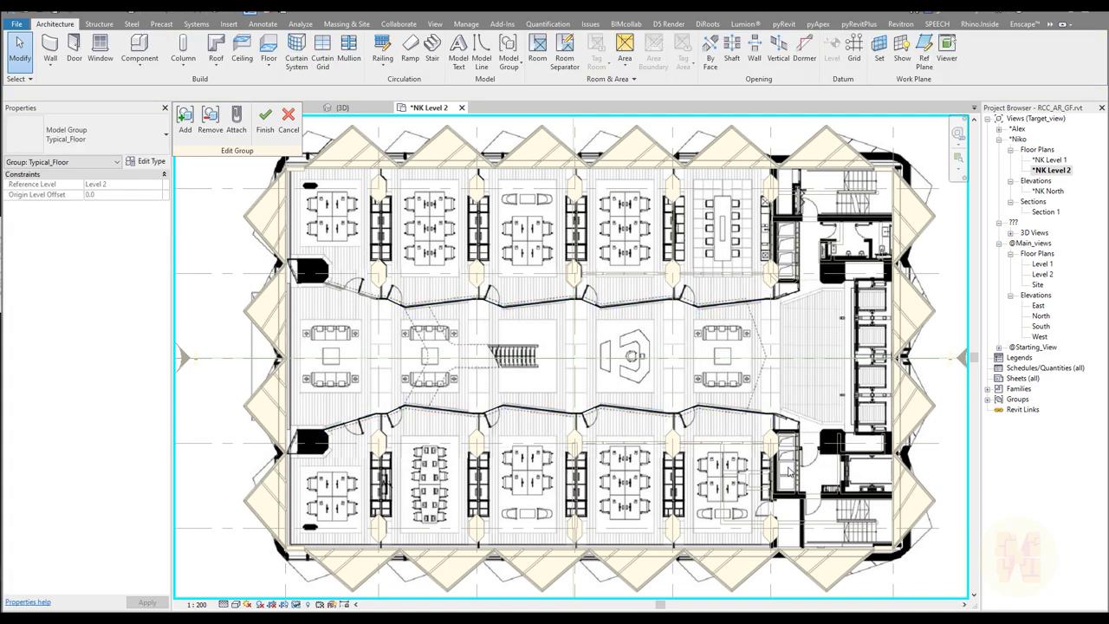
left_click(185, 121)
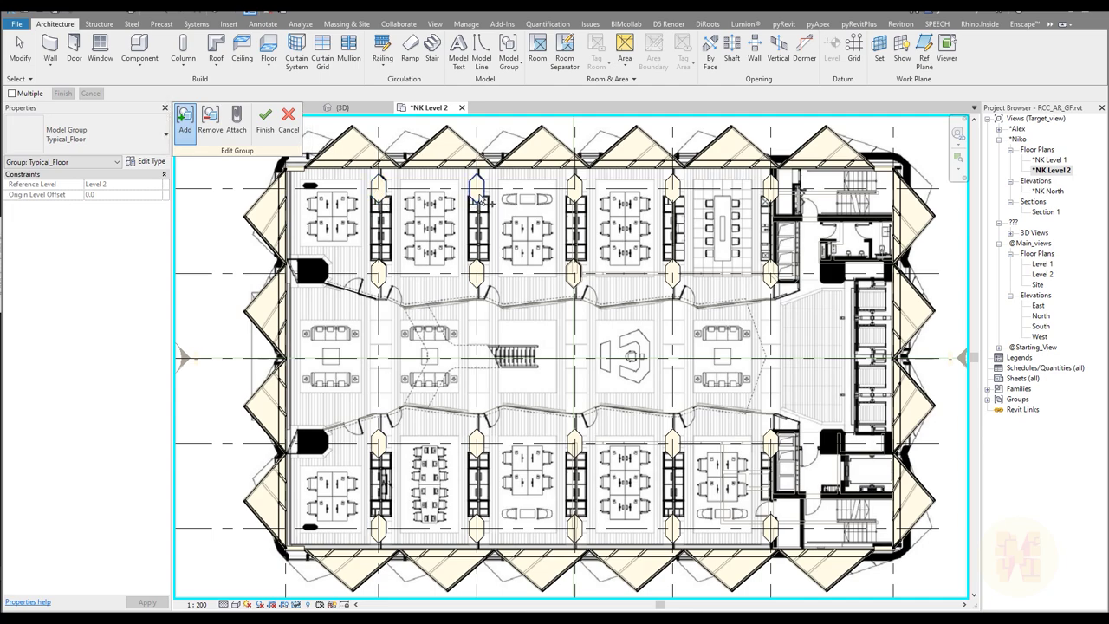
left_click(574, 201)
key("Escape")
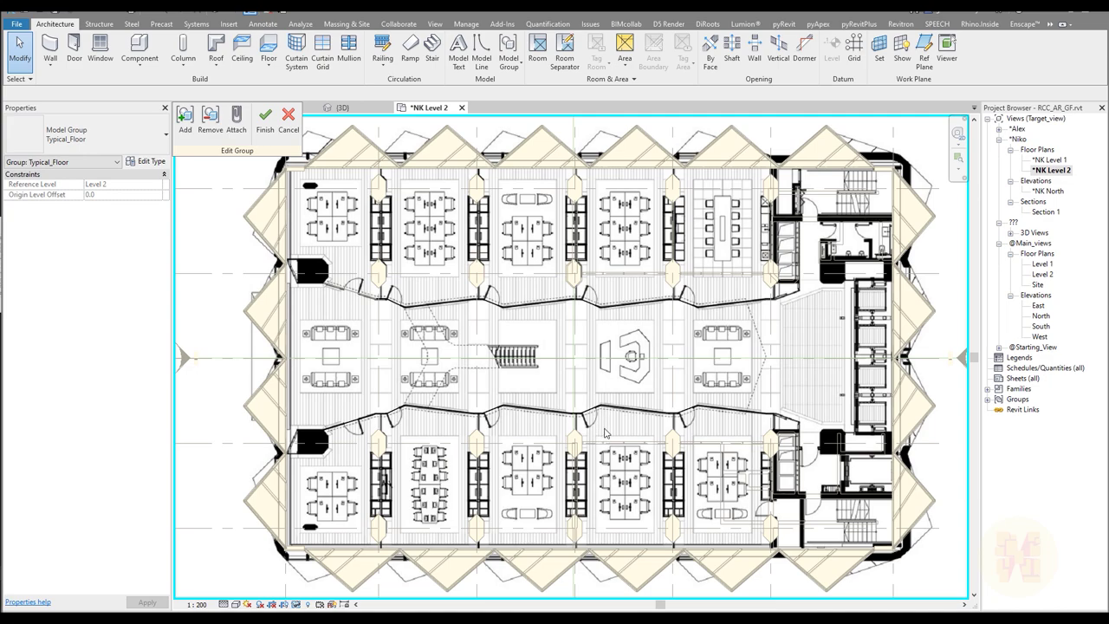
Look over the Level 2 layout, and switch to the image viewer to study the Level 13 reference floor plan
middle_click_drag(689, 395, 626, 375)
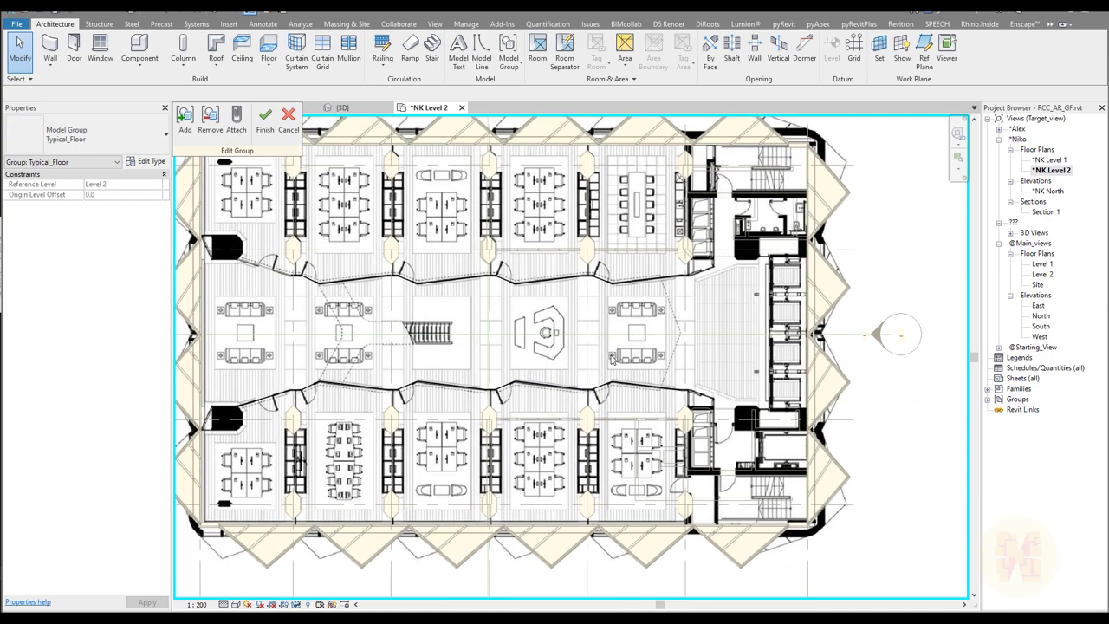
middle_click_drag(533, 340, 560, 354)
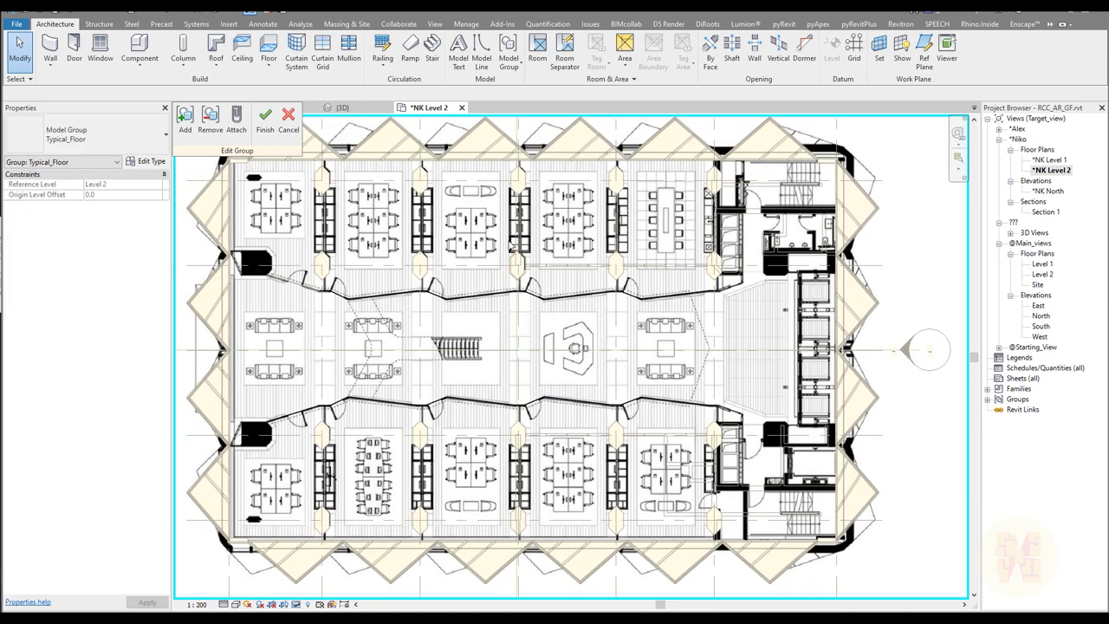
scroll(516, 318, "down", 2)
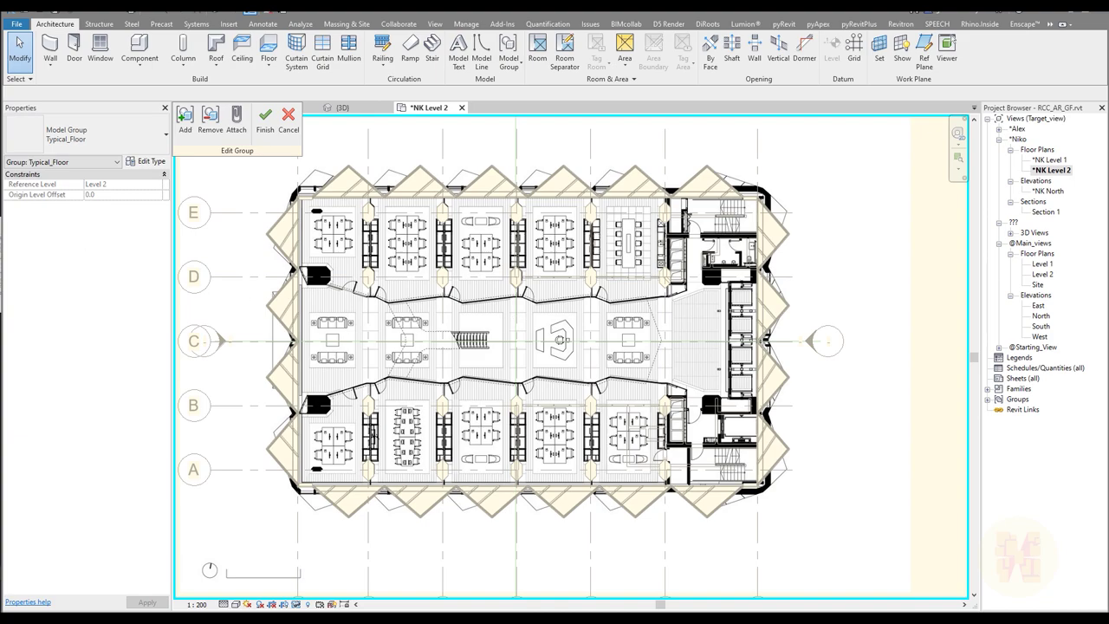
key("alt+Tab")
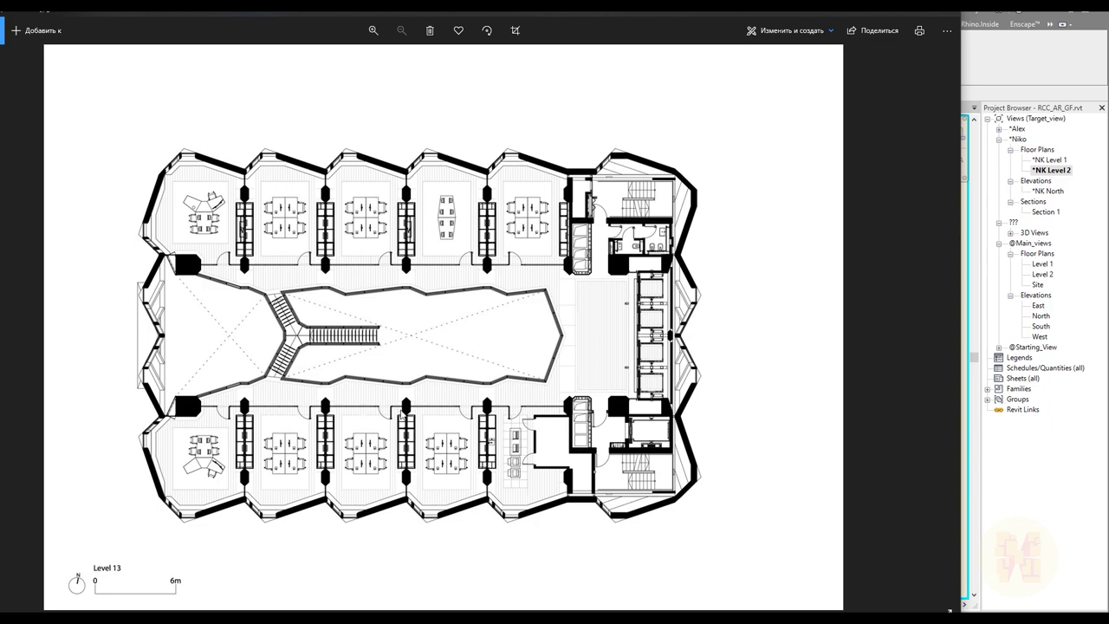
left_click(894, 12)
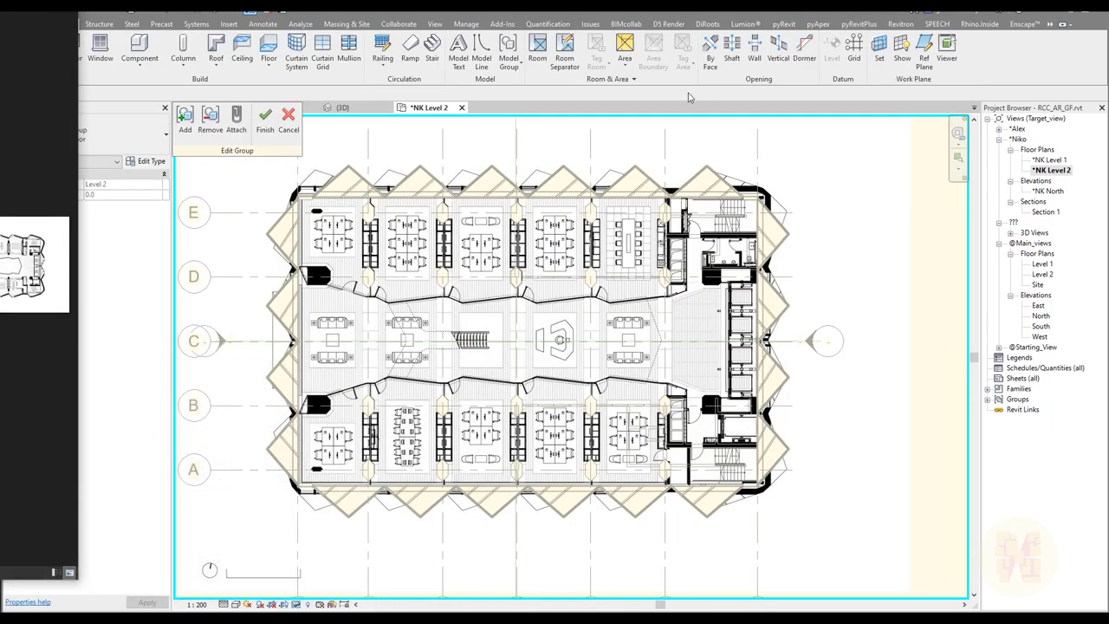
Create a new floor plan view for Level 2.5
left_click(433, 24)
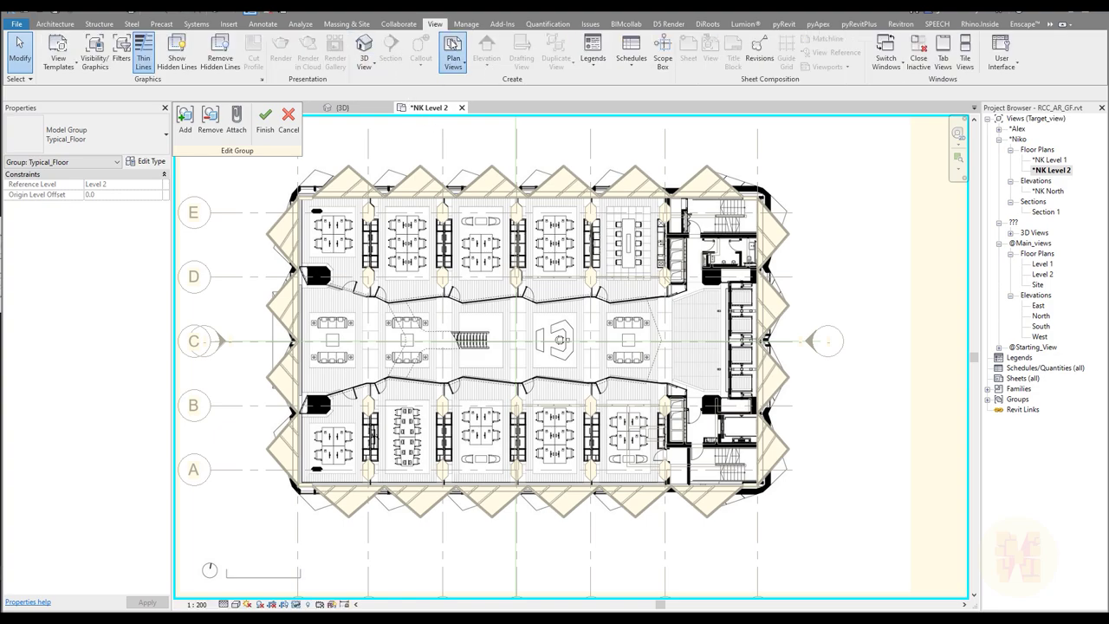
left_click(453, 47)
left_click(489, 86)
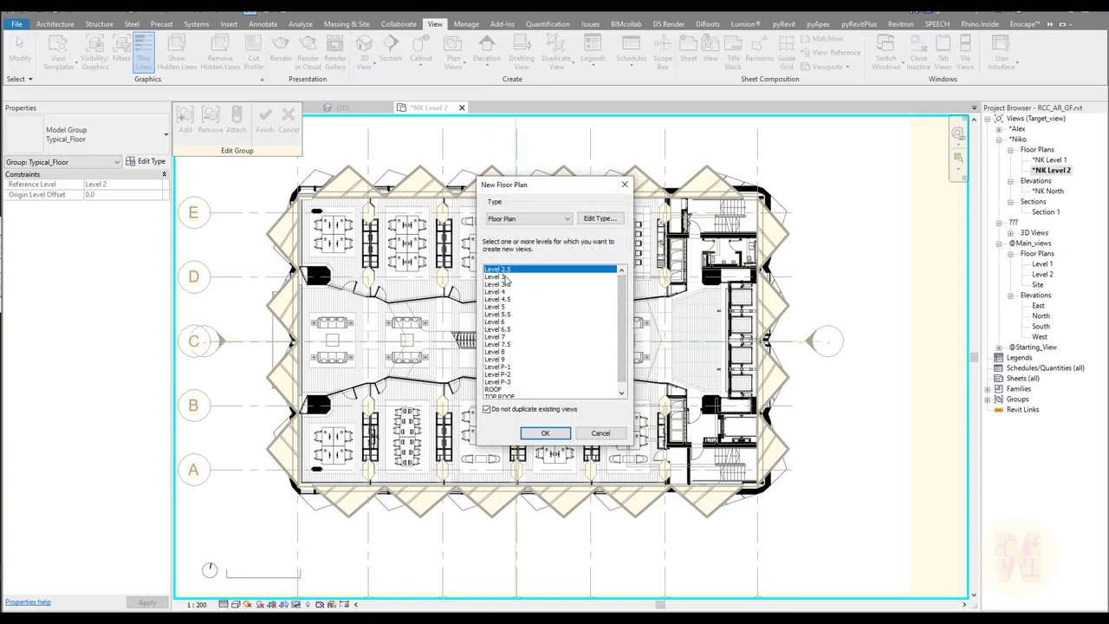
left_click(544, 434)
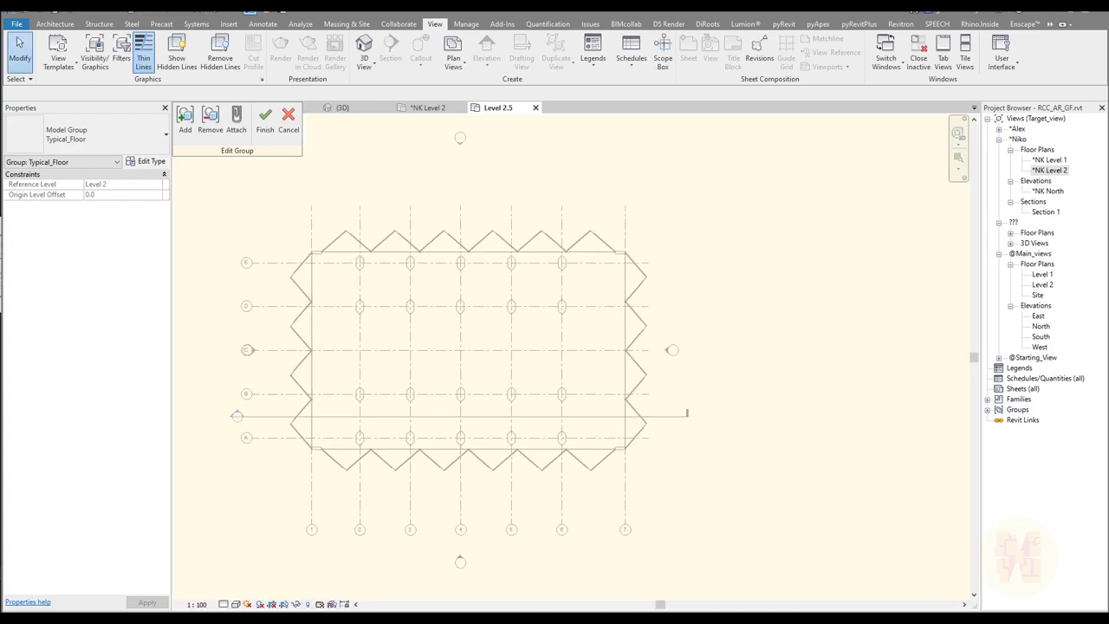
Place the image 14-Typical Floor_2.jpg beside the building in the Level 2.5 plan, and finish editing the Typical_Floor group
left_click_drag(468, 278, 762, 294)
left_click(808, 312)
middle_click_drag(598, 266, 307, 240)
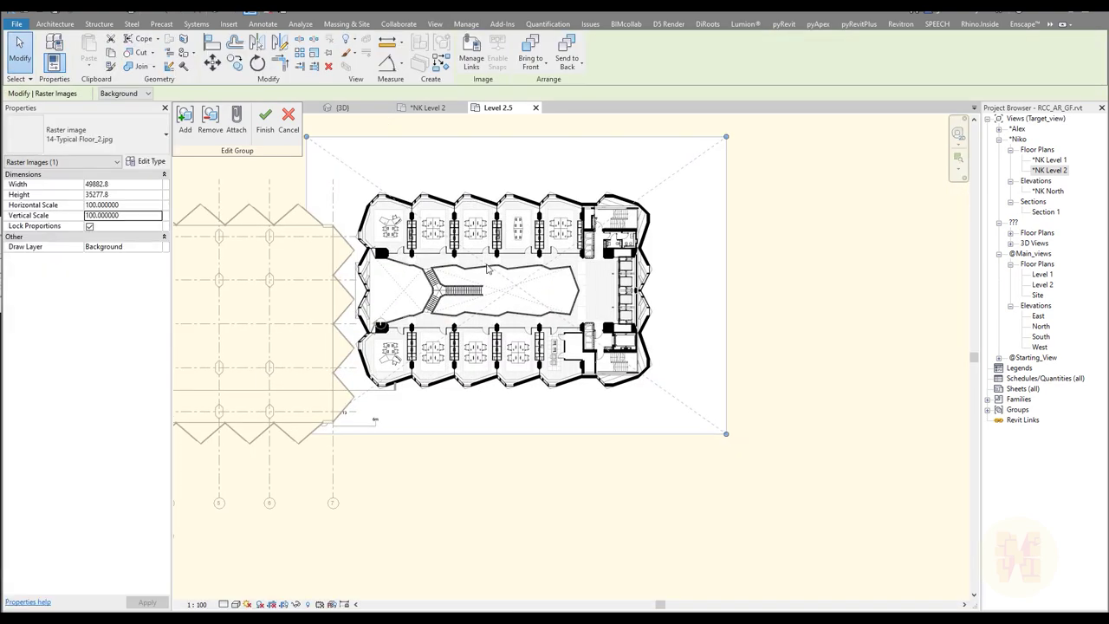
key("Escape")
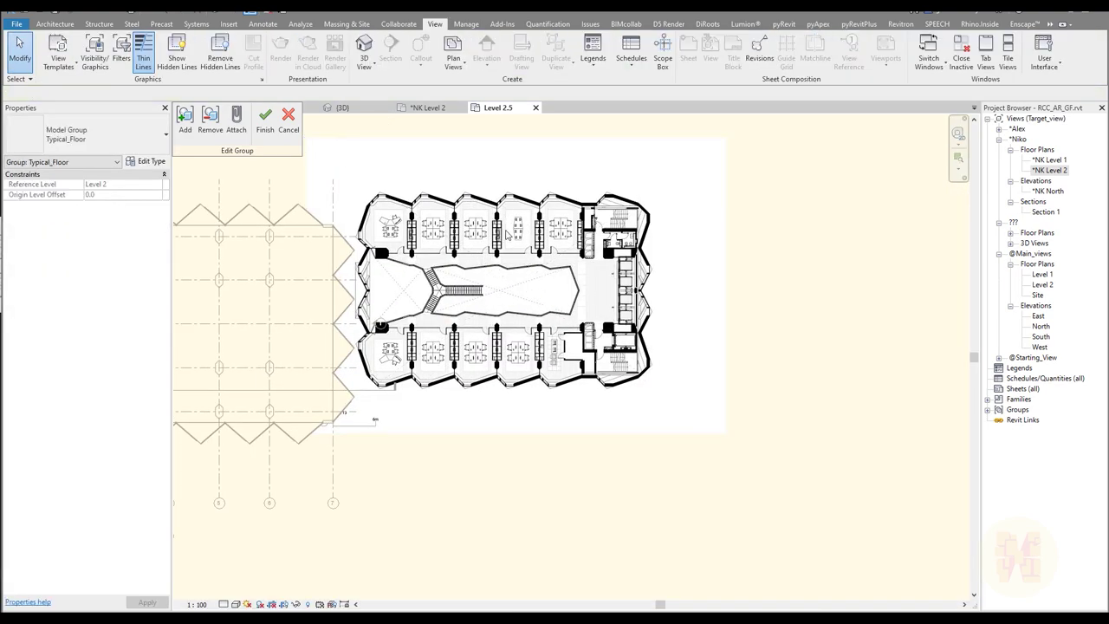
scroll(505, 240, "down", 2)
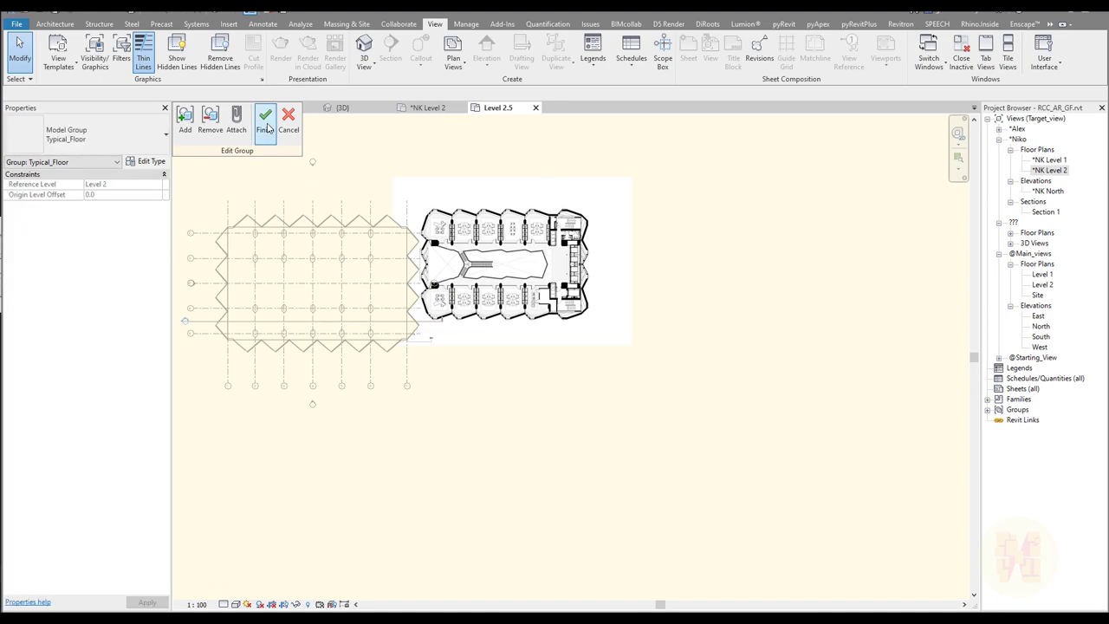
left_click(265, 121)
Move the reference image clear of the building and set its horizontal scale to 118.577075 with proportions locked
left_click_drag(539, 258, 626, 307)
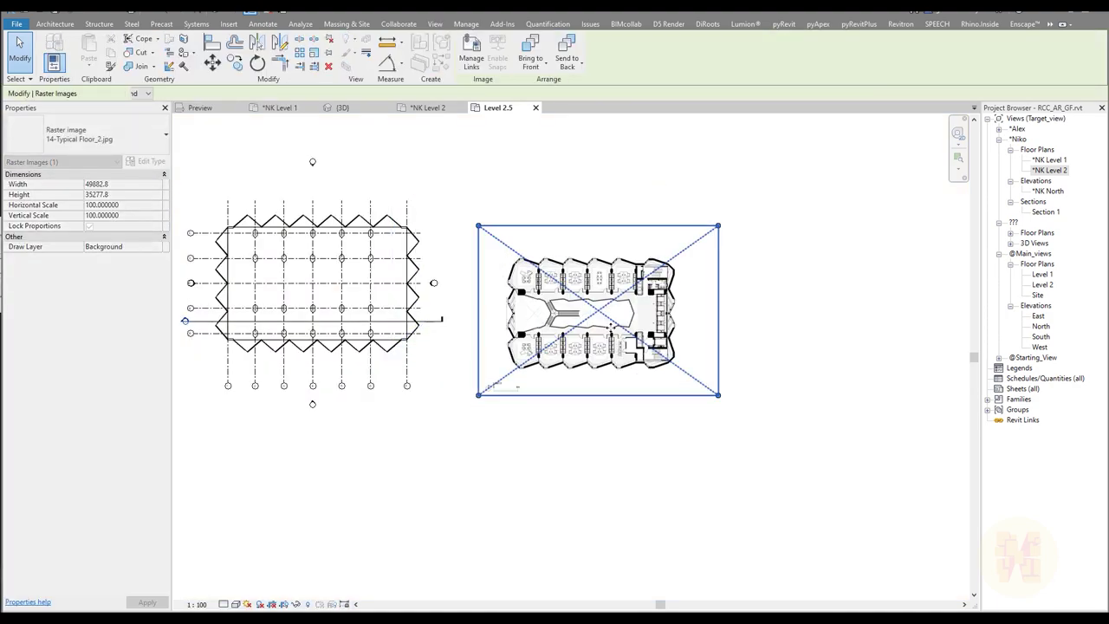
left_click(128, 205)
left_click(150, 204)
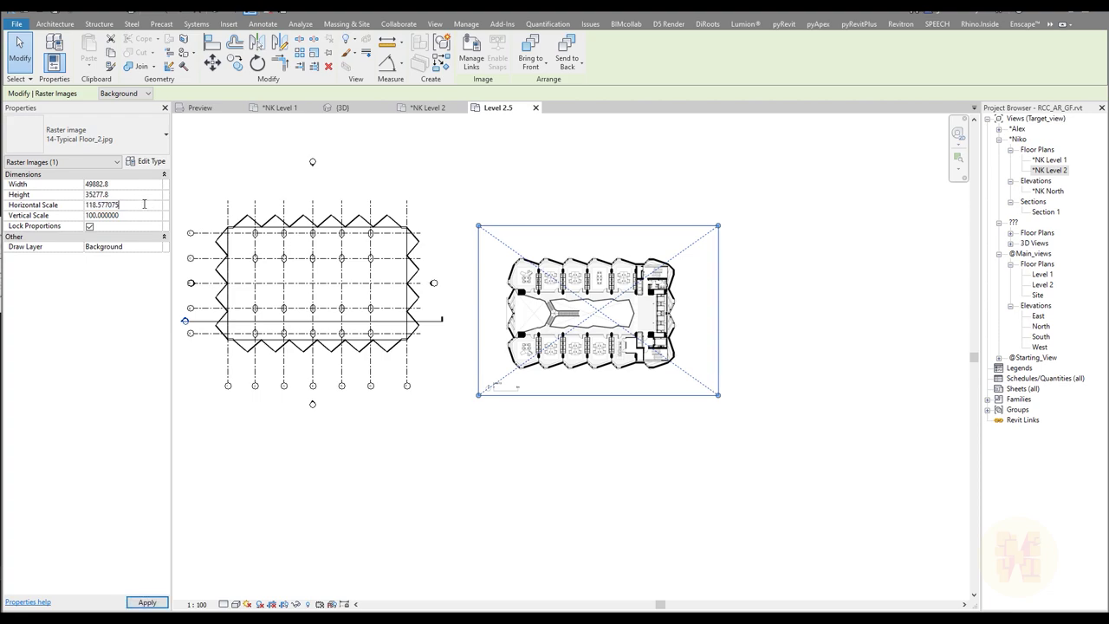
left_click(500, 192)
Move the scaled reference image over the building's grid, and temporarily hide the Generic 300mm floor covering it
left_click_drag(585, 277, 317, 252)
scroll(225, 246, "up", 2)
middle_click_drag(281, 279, 355, 297)
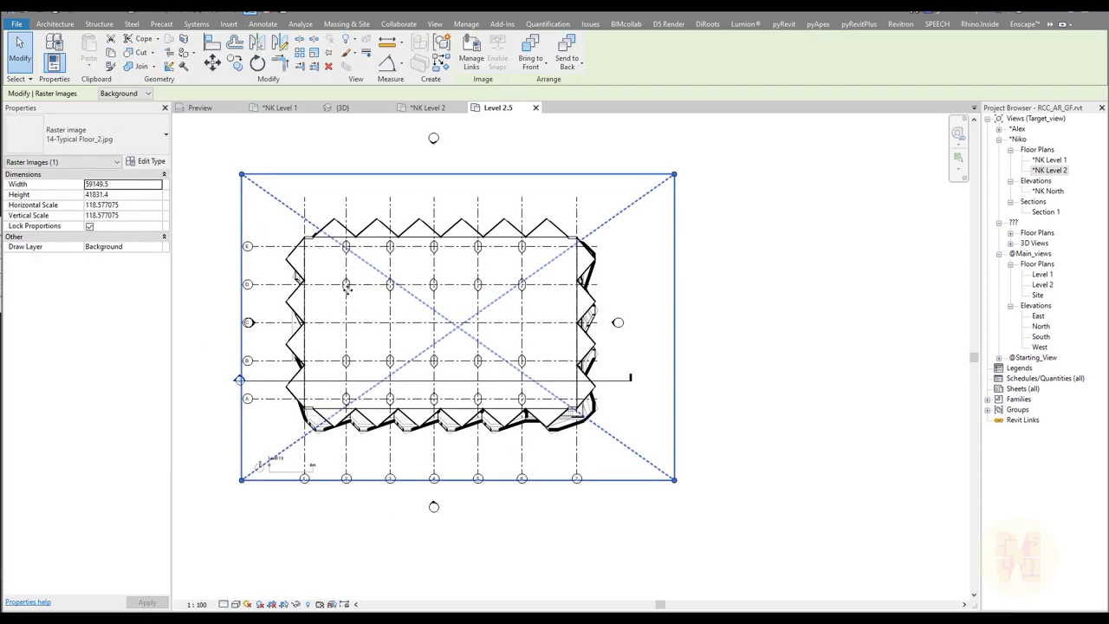
key("Escape")
left_click(330, 338)
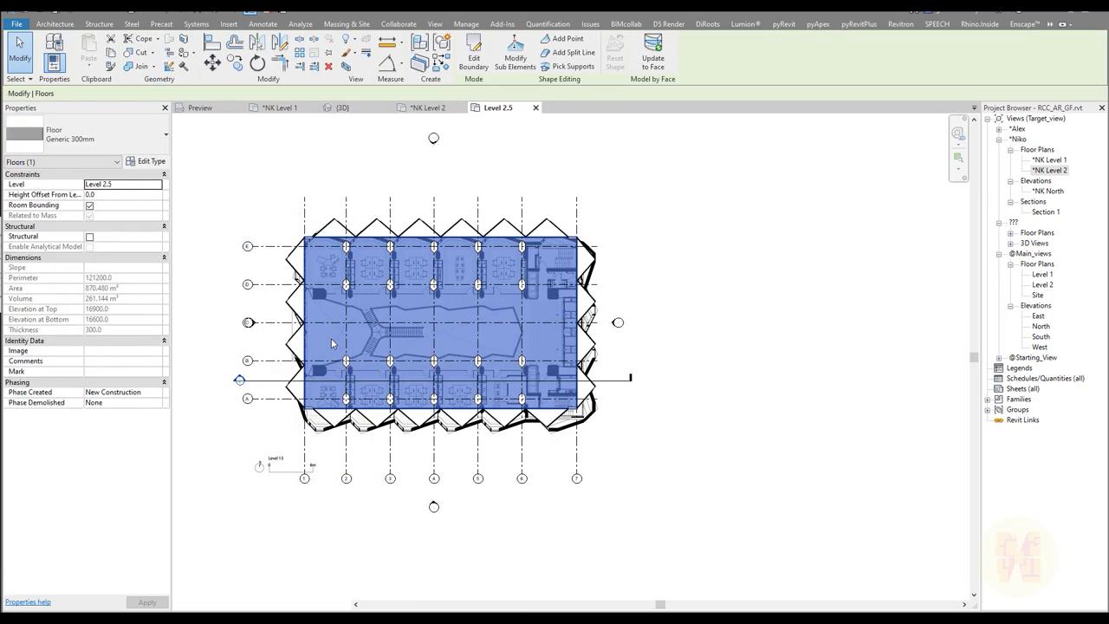
key("h")
key("h")
Nudge the reference image up and sideways until its columns line up with the modelled columns and grid lines
left_click(333, 339)
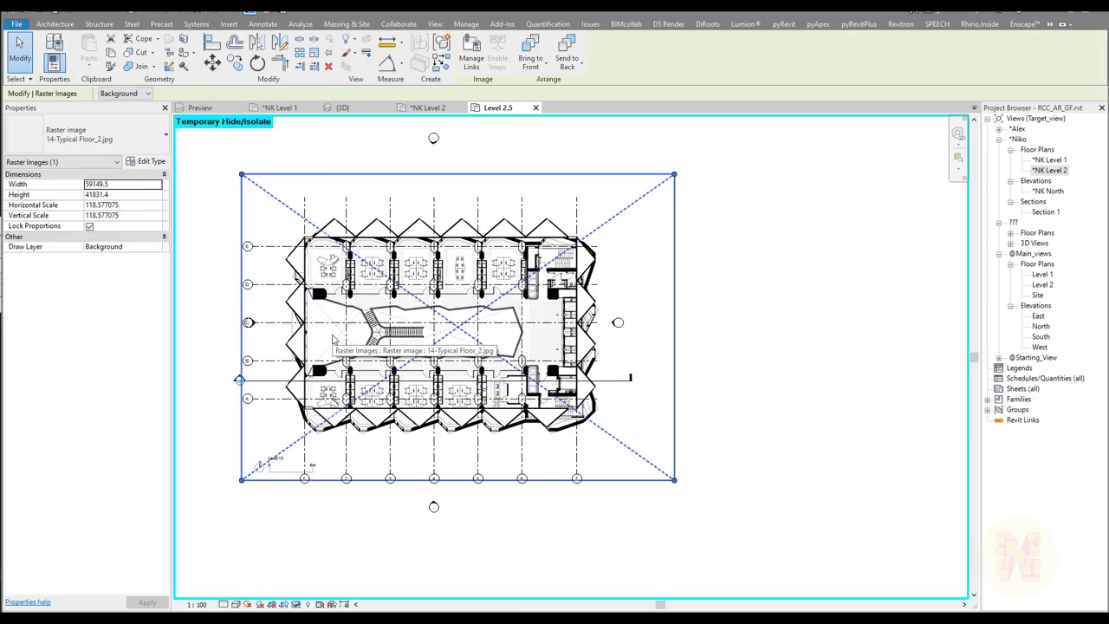
scroll(333, 339, "up", 4)
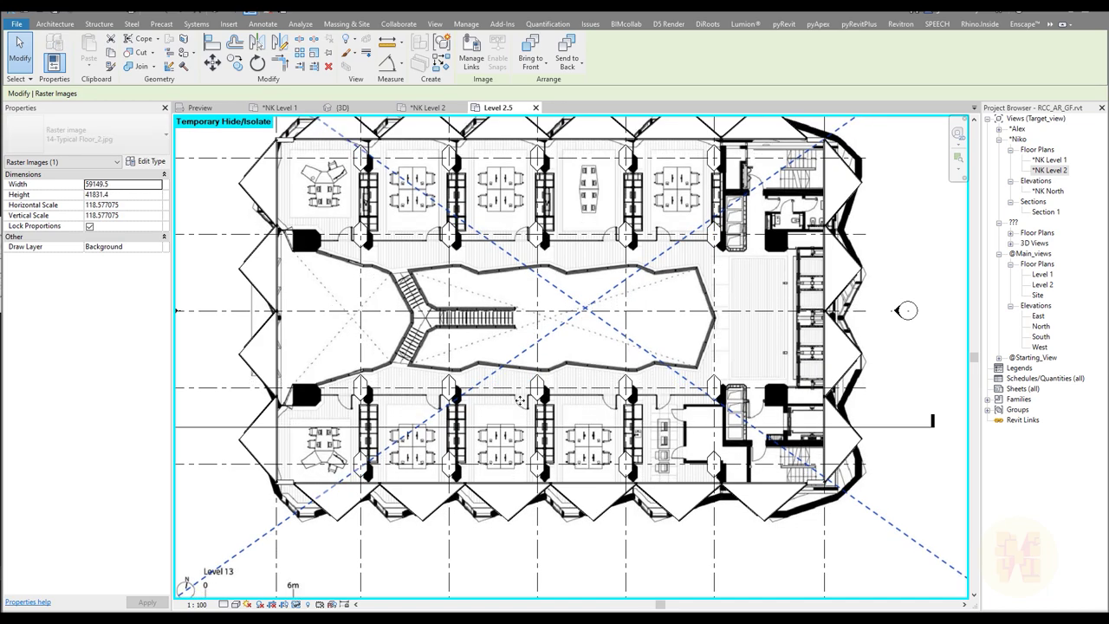
key("Up")
key("Up")
key("Left")
key("Left")
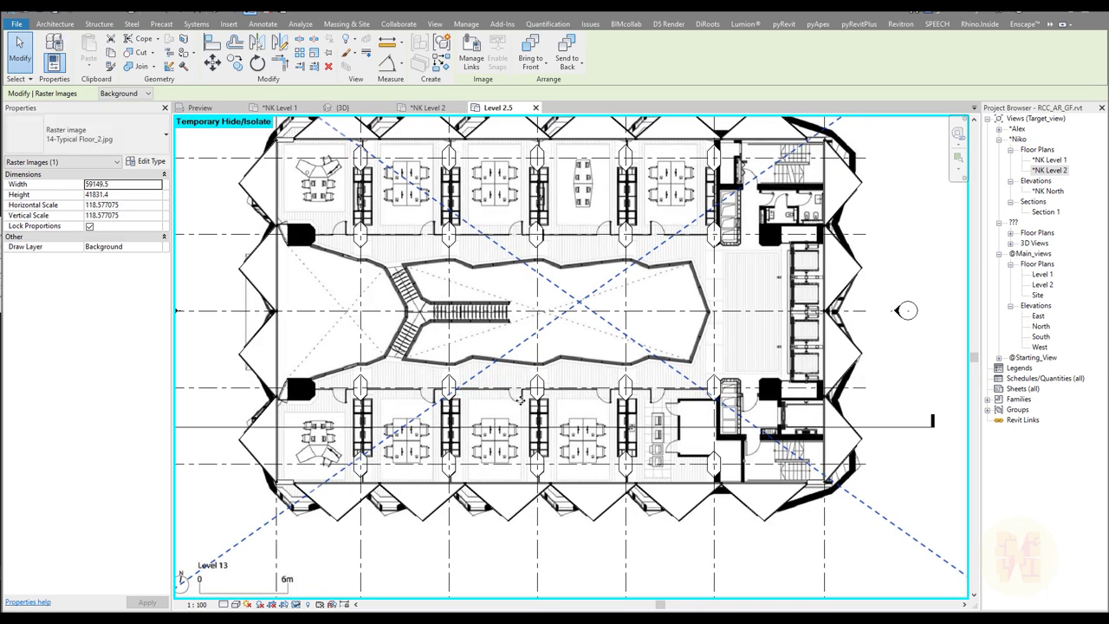
key("Left")
key("Right")
scroll(390, 484, "up", 4)
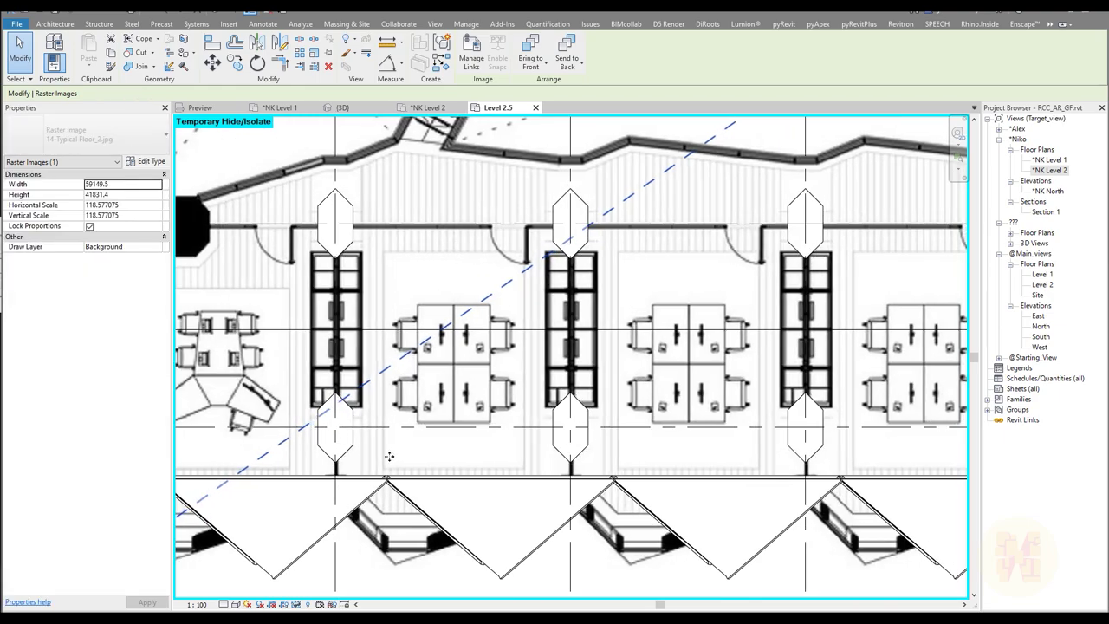
Clear the image selection and set the Level 2.5 view's underlay base level to Level 2
scroll(386, 416, "down", 3)
middle_click_drag(565, 379, 519, 395)
middle_click_drag(212, 254, 374, 249)
left_click(196, 353)
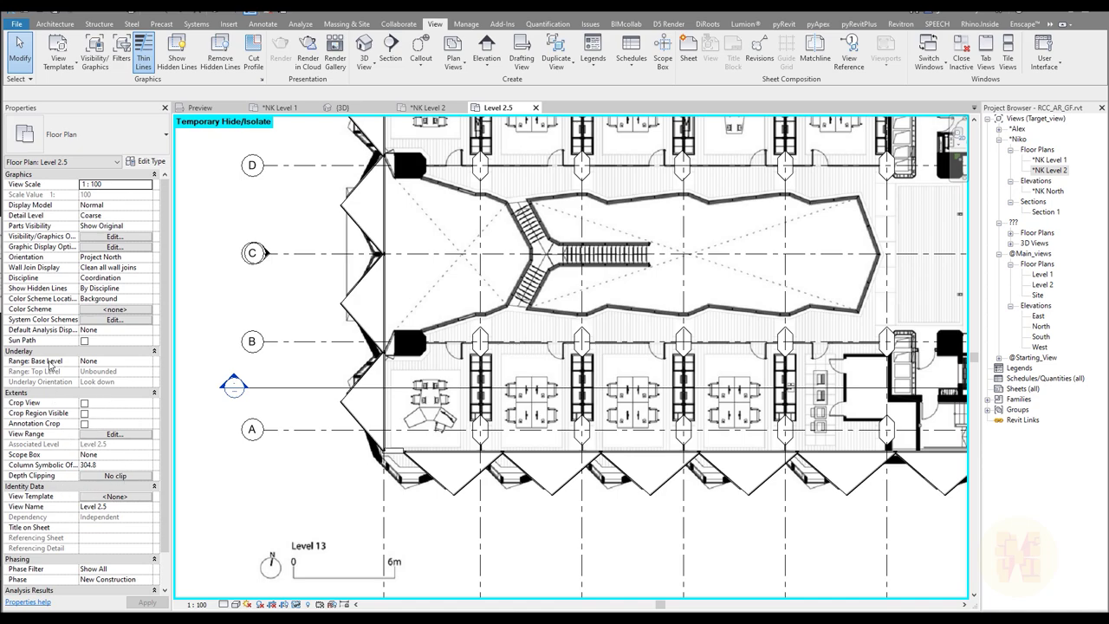
left_click(113, 360)
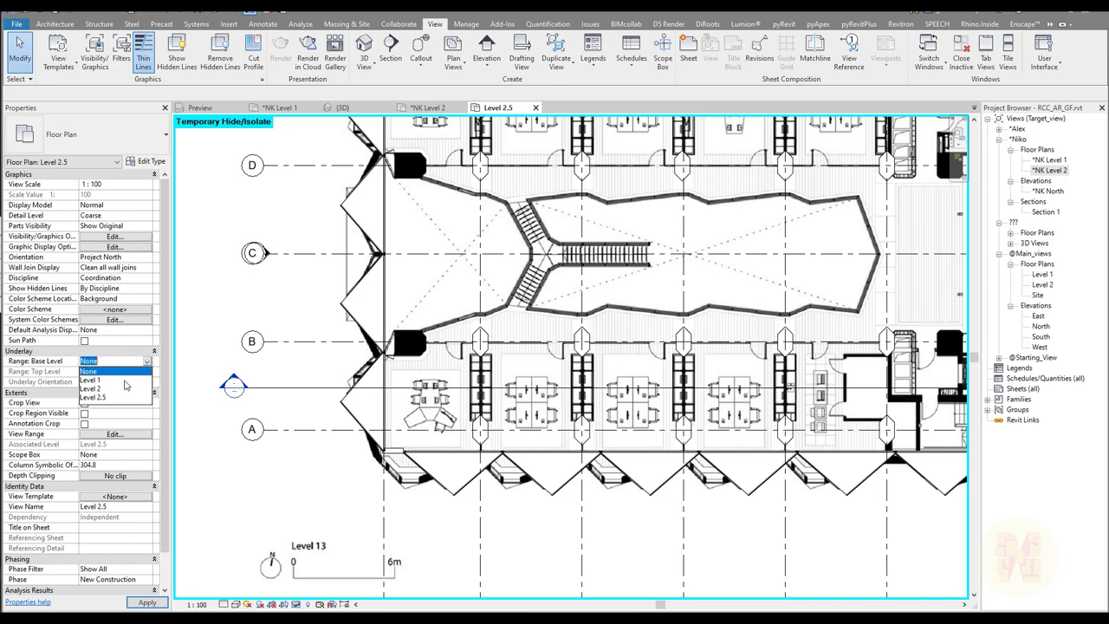
left_click(106, 392)
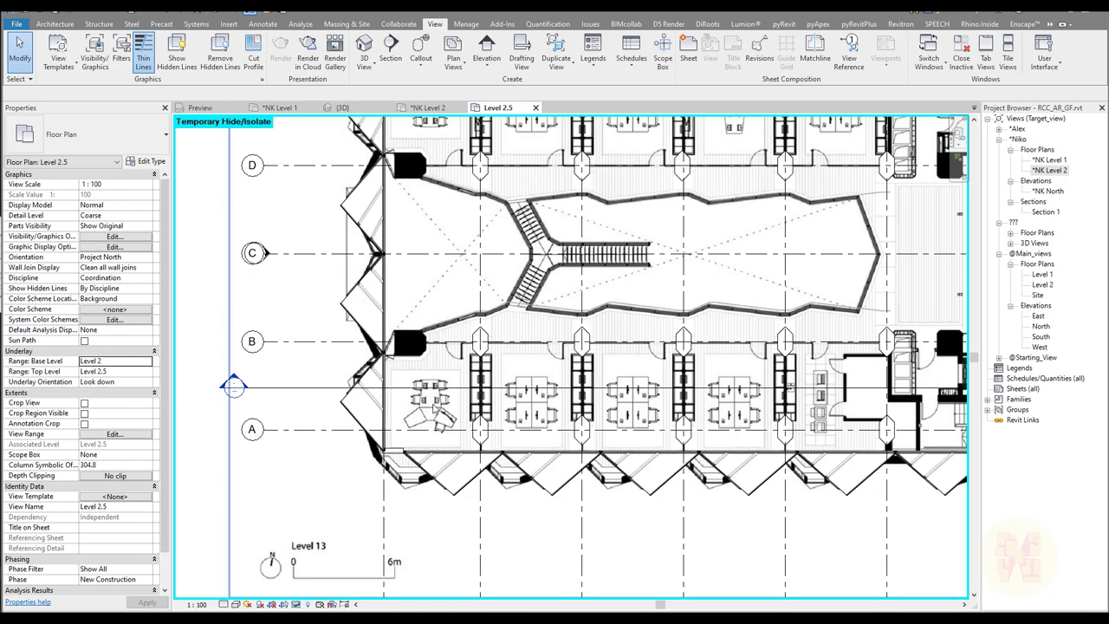
Nudge the Level 13 reference image slightly upward so its corridor wall lines up with grid line B
left_click(448, 361)
scroll(473, 308, "up", 5)
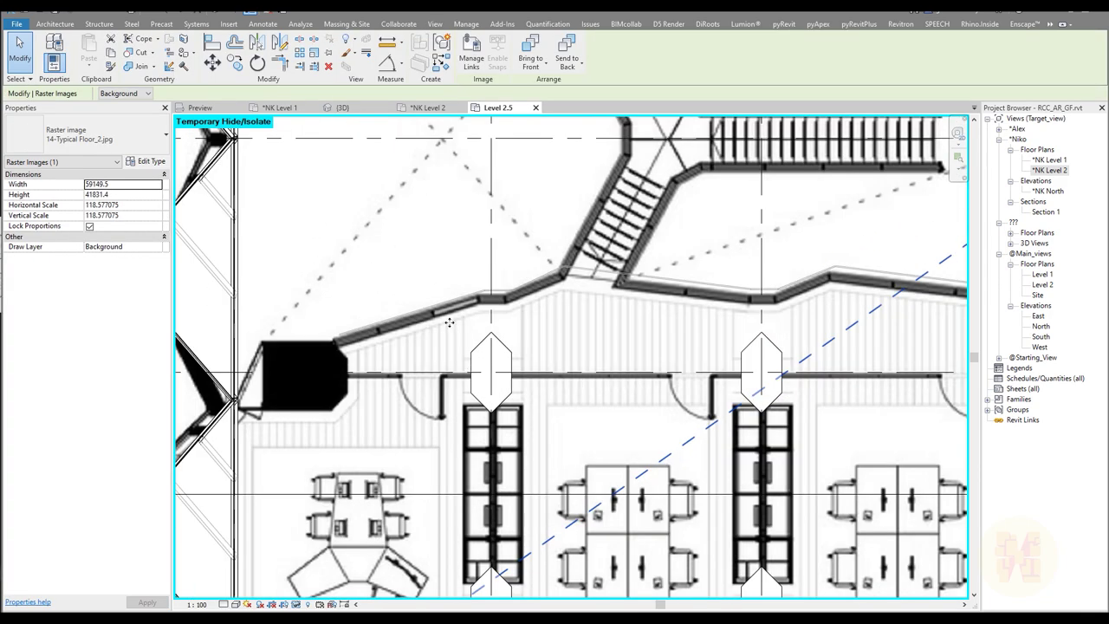
scroll(403, 339, "up", 3)
left_click_drag(417, 336, 421, 335)
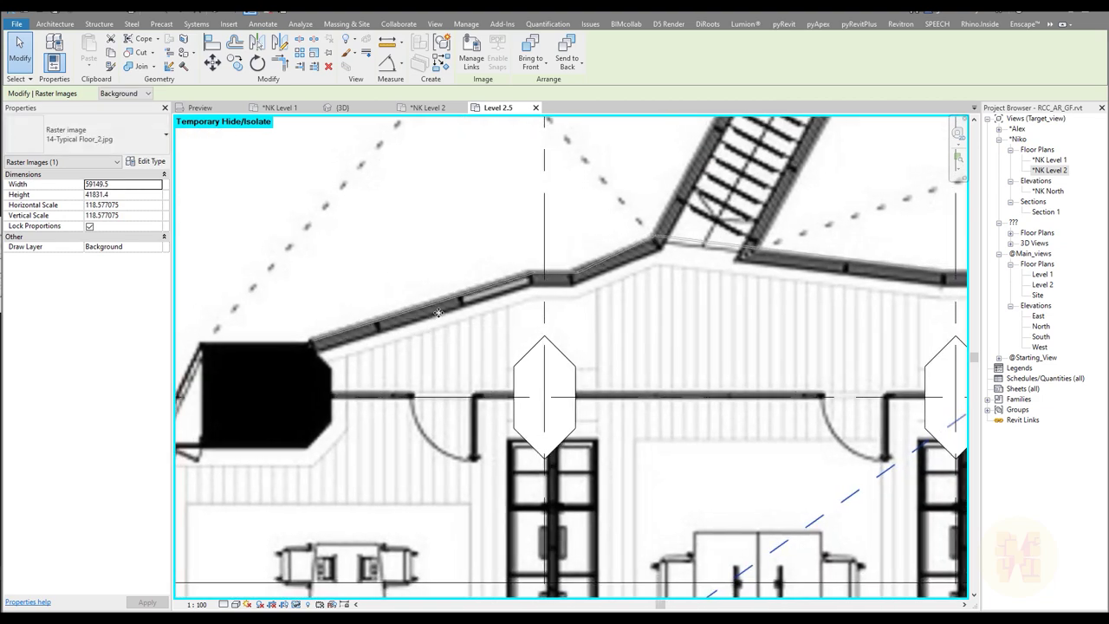
key("Up")
key("Up")
key("Up")
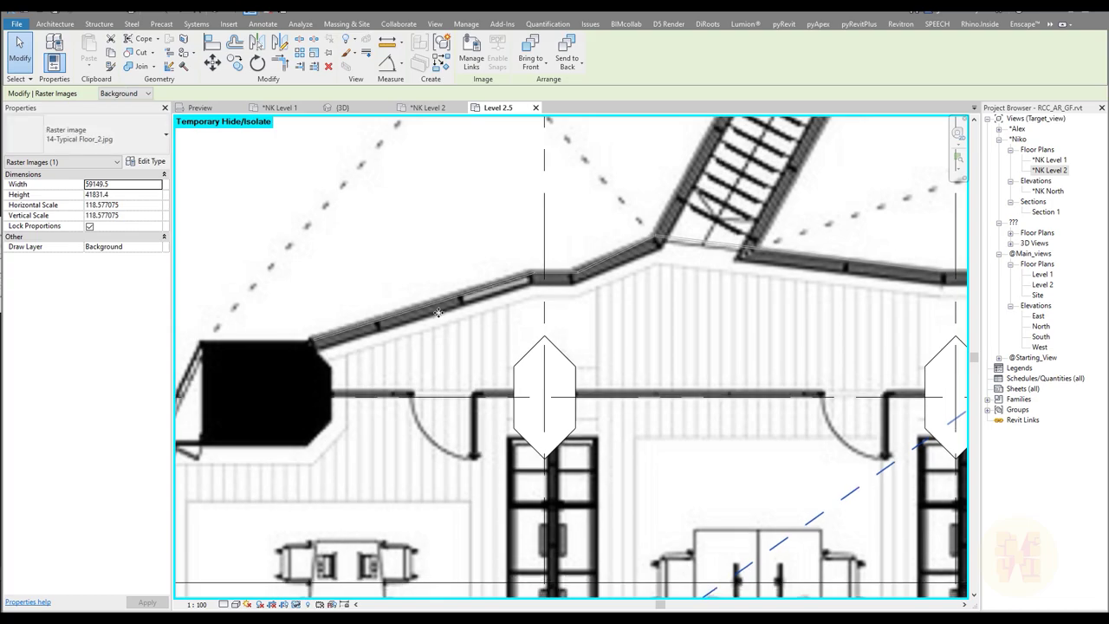
Check the reference image's alignment across the floor plan, pin it in place, and clear the selection
scroll(439, 313, "down", 3)
middle_click_drag(438, 313, 474, 357)
scroll(459, 285, "up", 4)
scroll(458, 285, "down", 3)
middle_click_drag(505, 410, 342, 304)
middle_click_drag(665, 415, 294, 384)
middle_click_drag(577, 417, 373, 391)
scroll(373, 392, "down", 5)
scroll(479, 314, "up", 2)
scroll(479, 315, "down", 2)
middle_click_drag(479, 314, 559, 324)
left_click(331, 58)
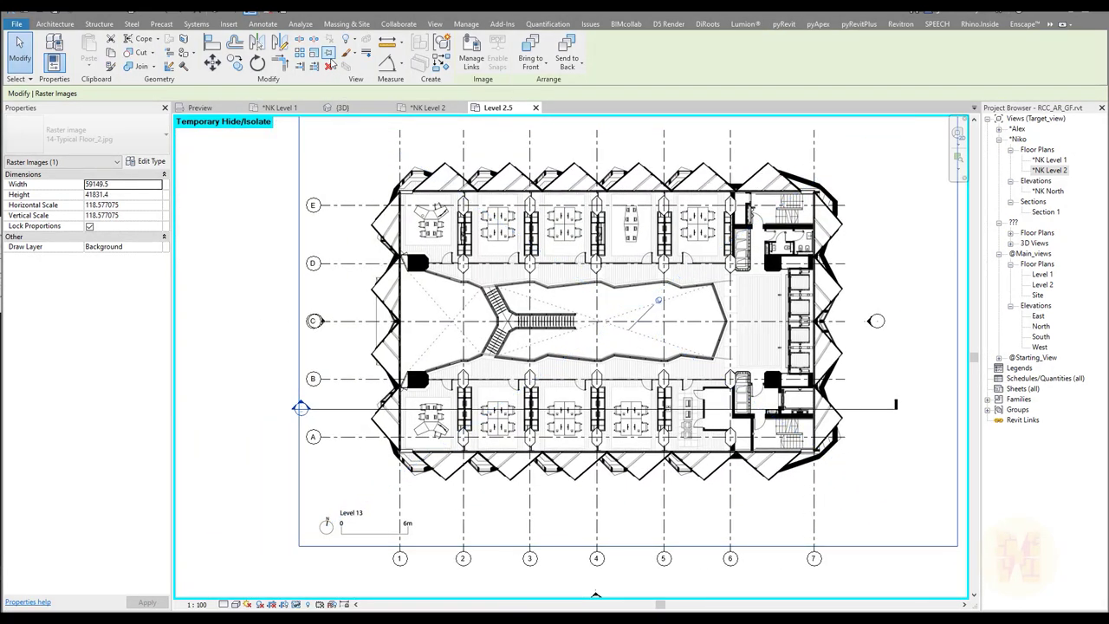
left_click(225, 288)
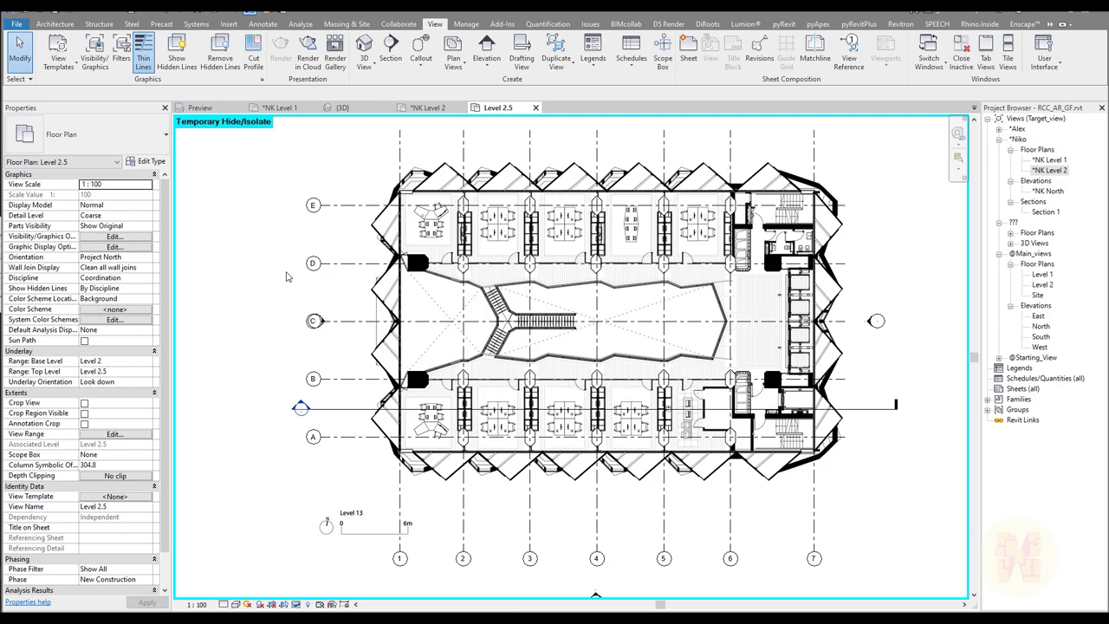
Open the Typical_Floor group from the *NK Level 2 plan for editing and return to the Level 2.5 plan
left_click(428, 109)
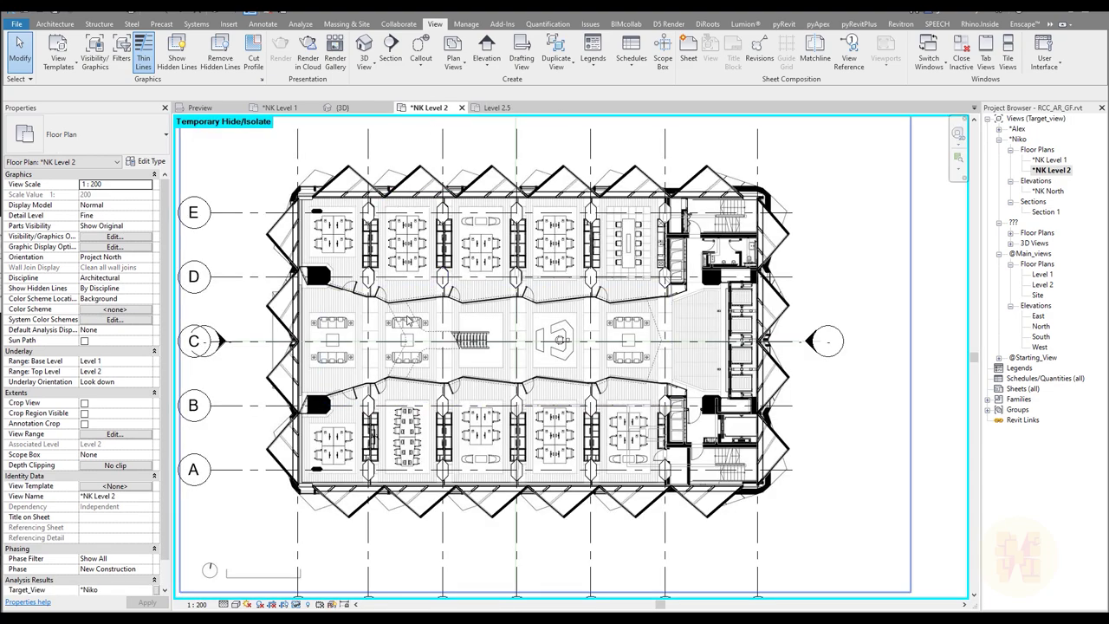
left_click(412, 305)
left_click(470, 61)
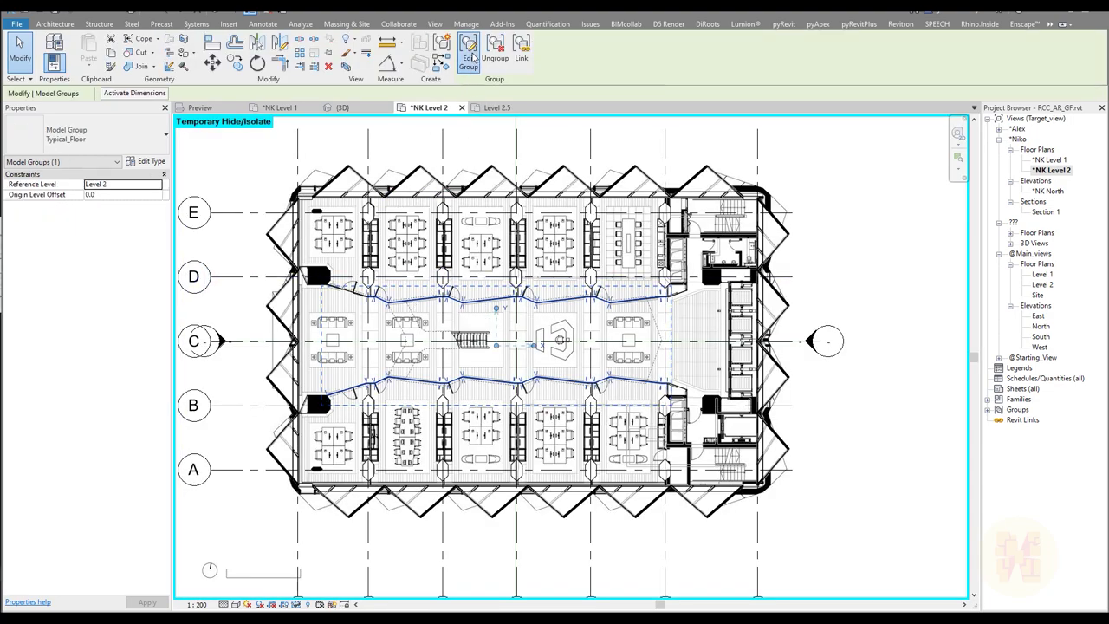
left_click(499, 110)
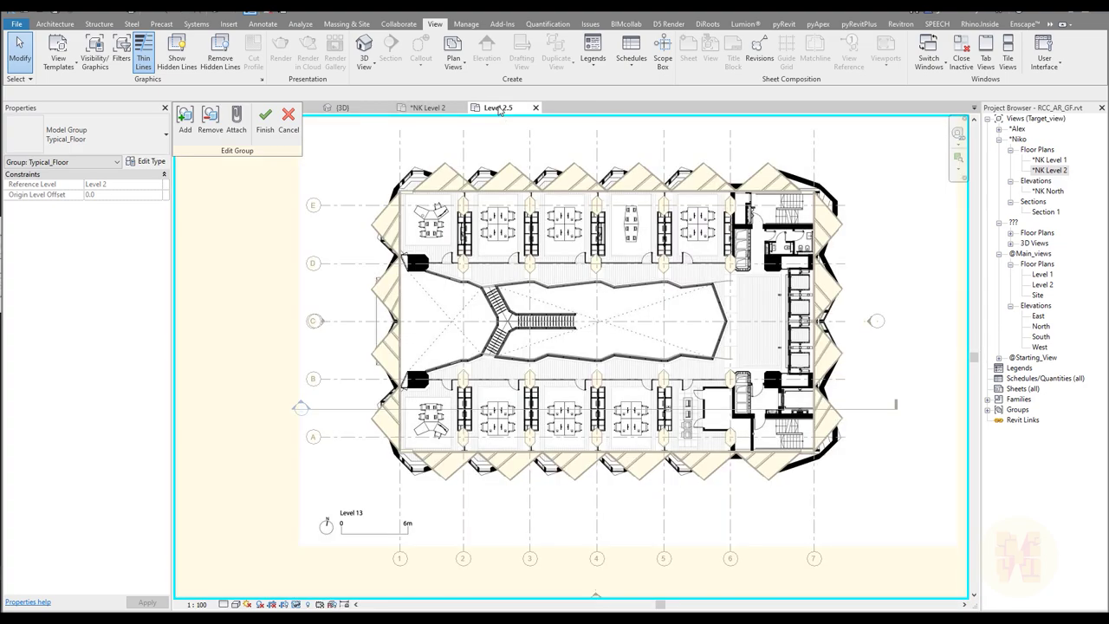
Start a new architectural floor on Level 2.5 using the Generic 300mm type
scroll(537, 260, "up", 2)
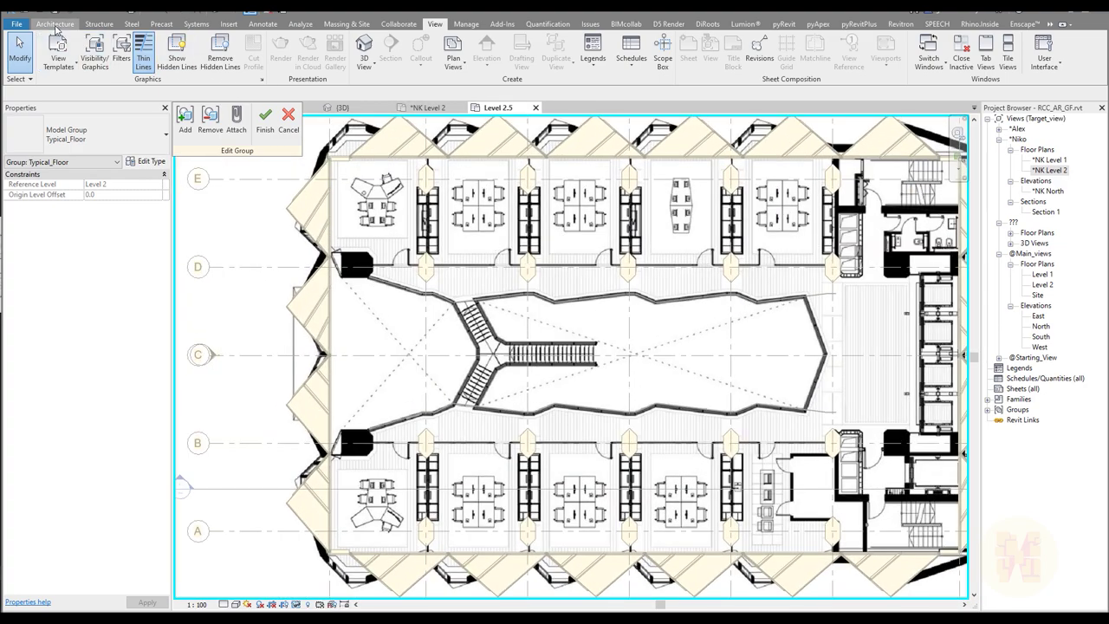
left_click(55, 23)
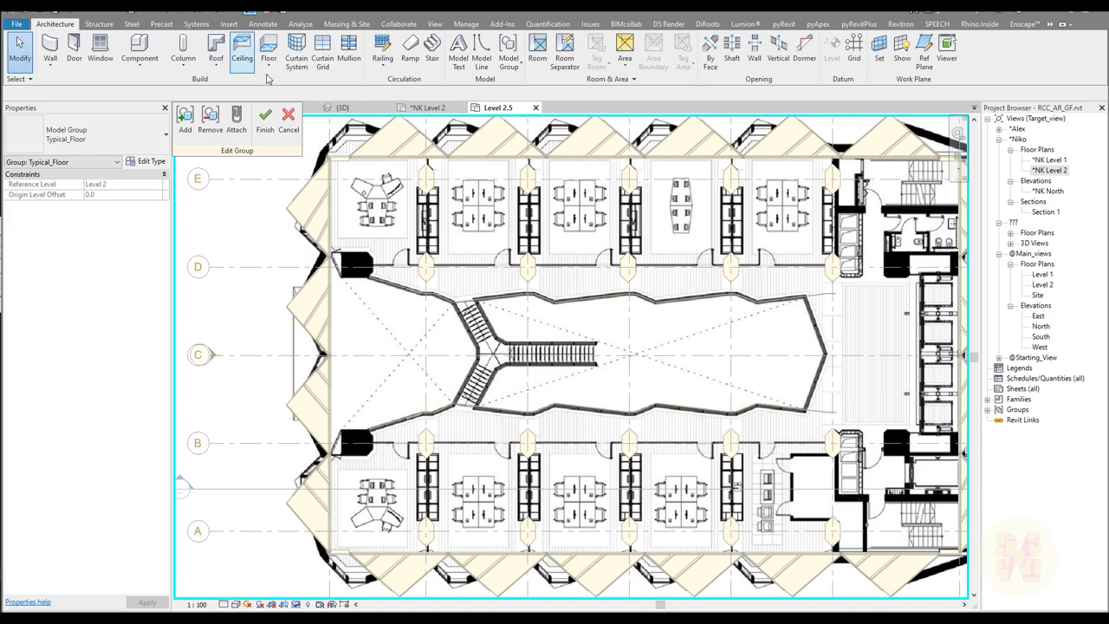
left_click(265, 50)
left_click(66, 138)
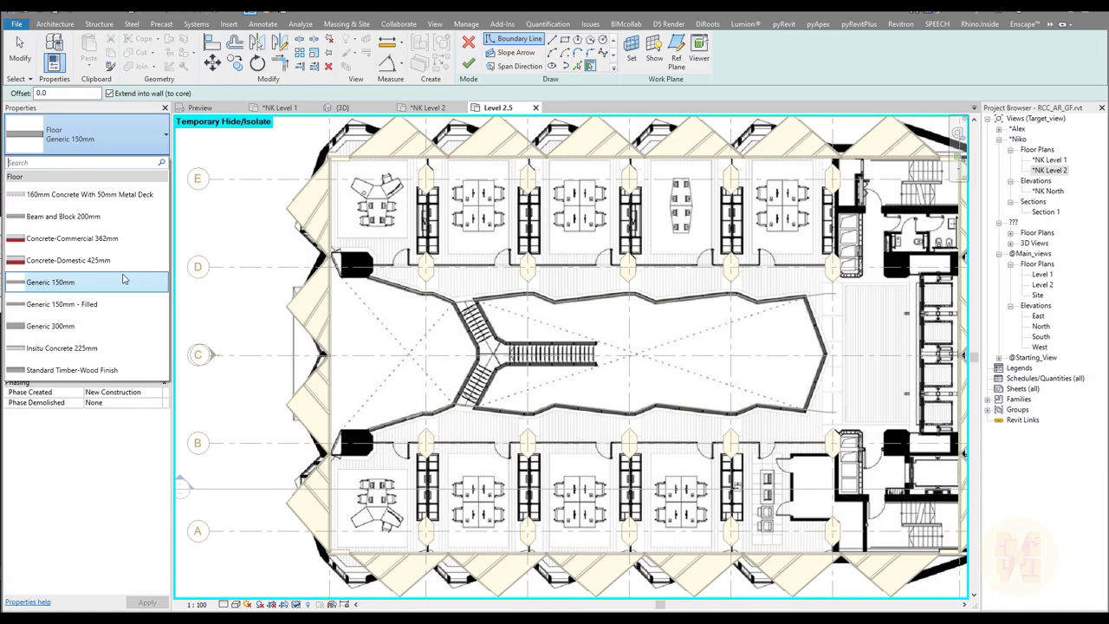
left_click(75, 327)
Sketch the floor boundary with straight lines up the west facade to its corner and along the north facade to grid 6
middle_click_drag(403, 274, 423, 318)
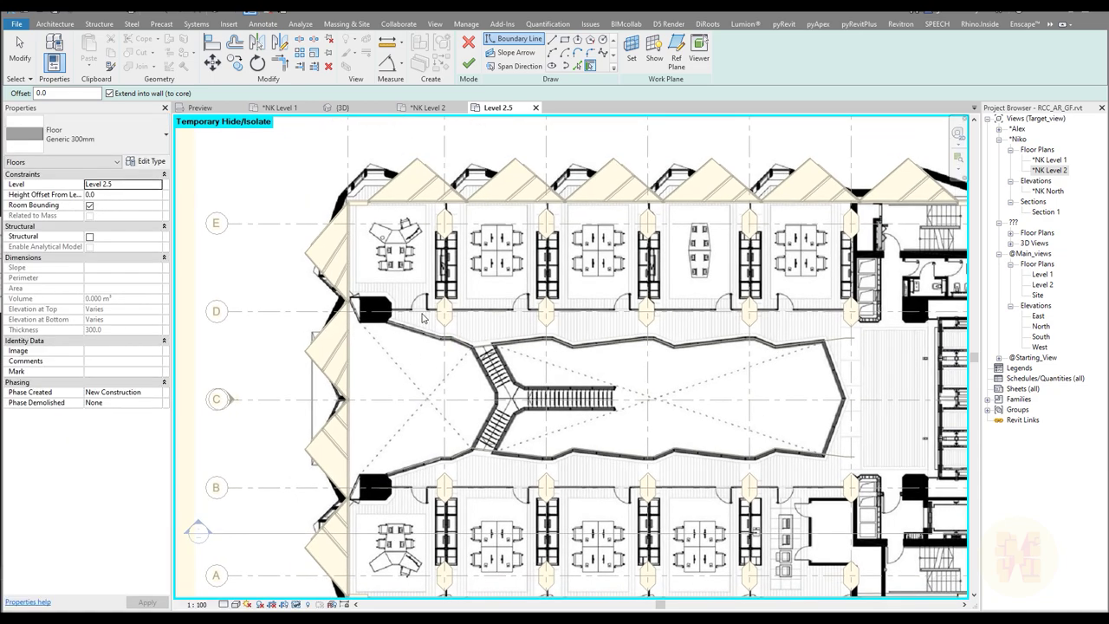
scroll(422, 318, "up", 5)
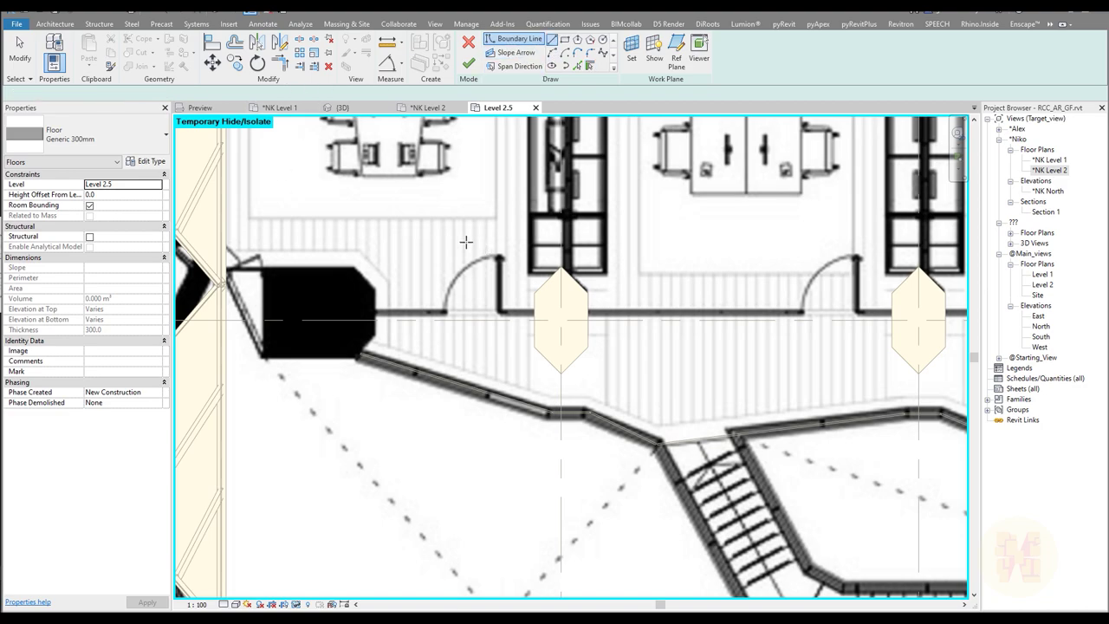
scroll(472, 246, "down", 4)
scroll(293, 286, "up", 5)
left_click(387, 242)
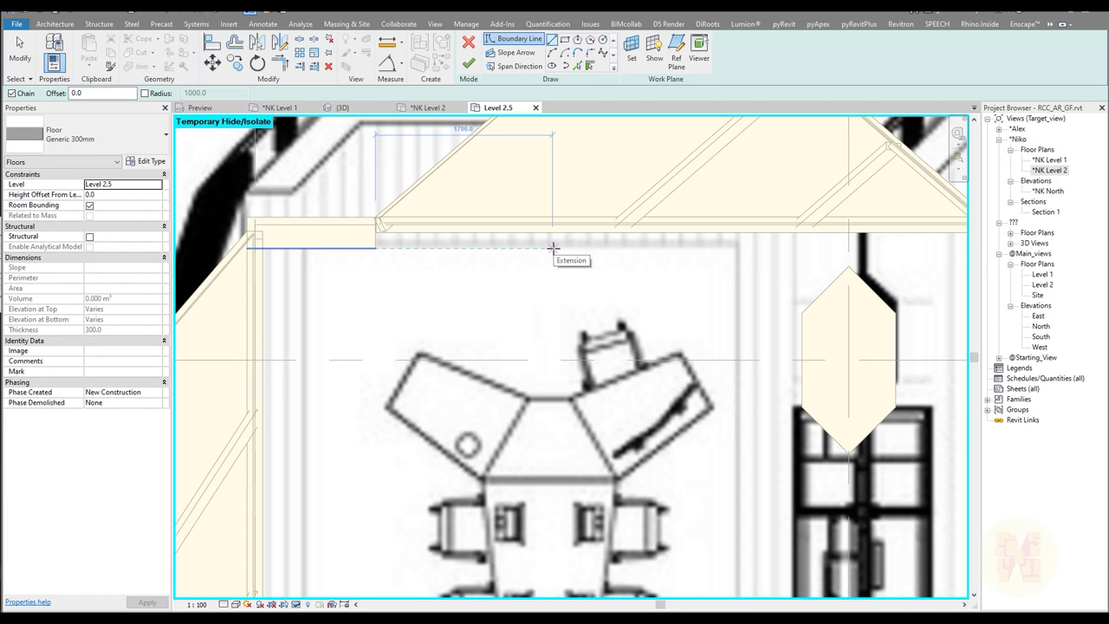
scroll(416, 221, "down", 3)
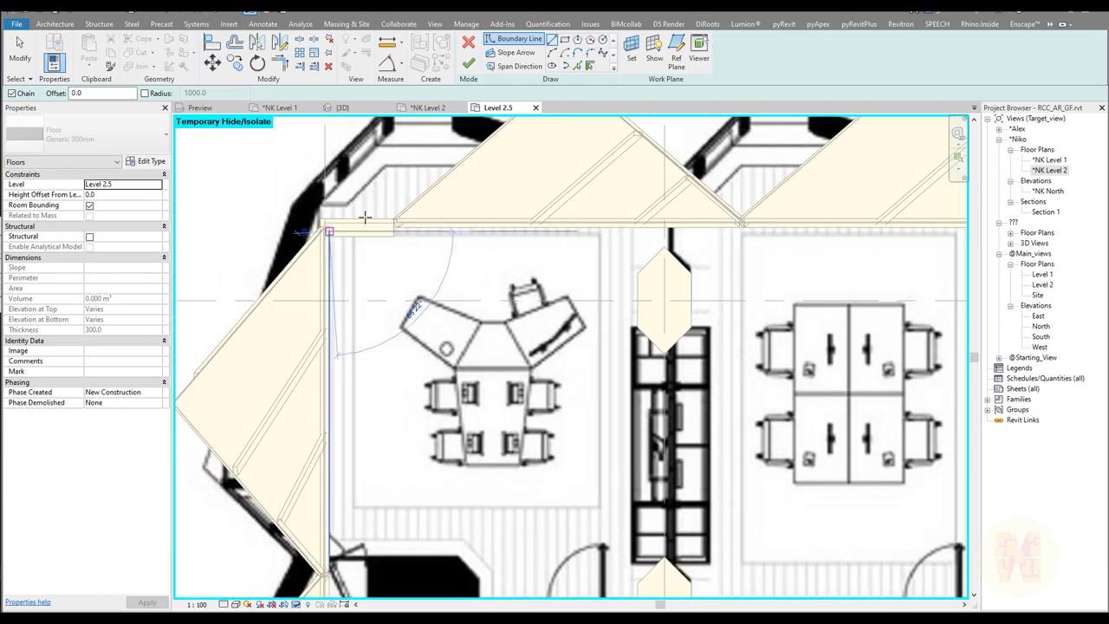
scroll(416, 182, "down", 3)
middle_click_drag(360, 267, 330, 261)
middle_click_drag(539, 230, 399, 248)
scroll(560, 231, "up", 3)
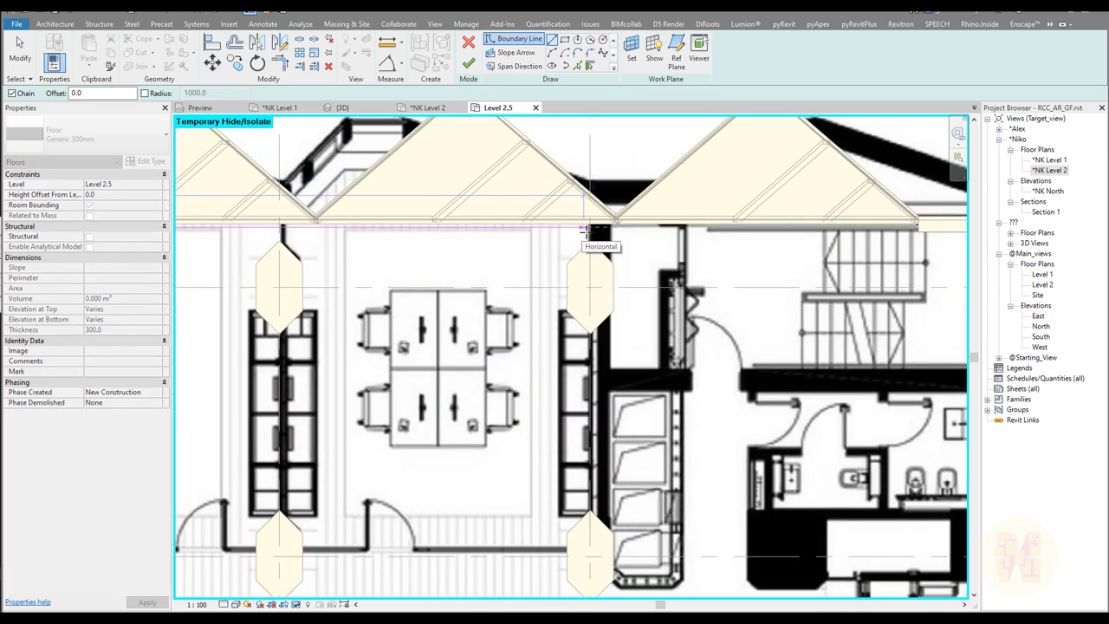
left_click(590, 229)
Continue the floor boundary down grid 6 to the south facade, then about 29600 mm west to the corner at grid 1
scroll(578, 384, "down", 2)
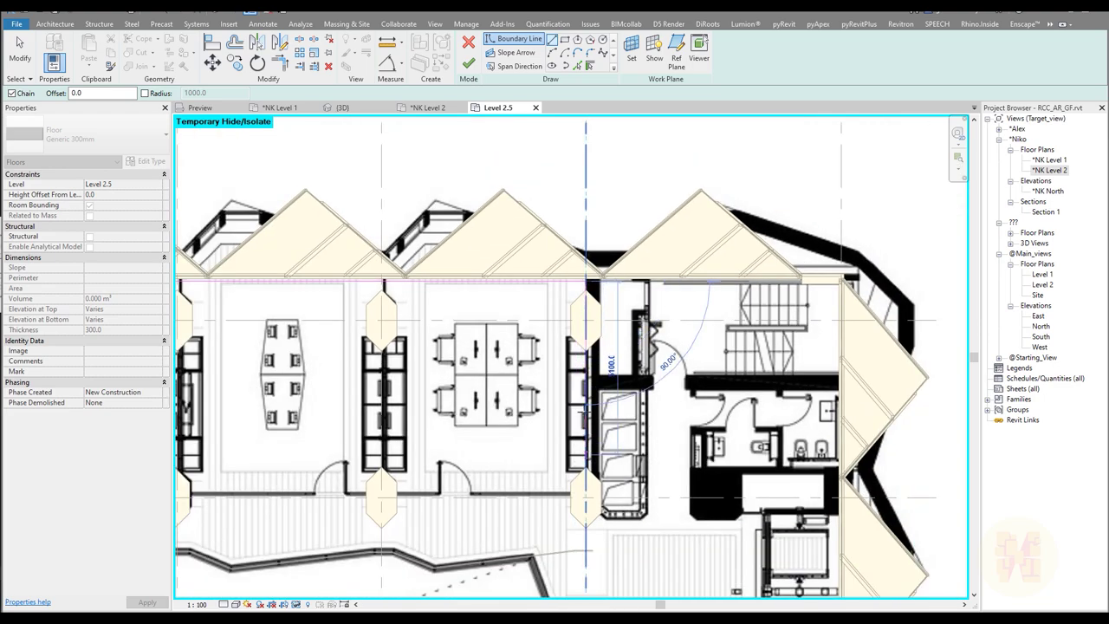
middle_click_drag(585, 455, 557, 212)
middle_click_drag(565, 395, 556, 237)
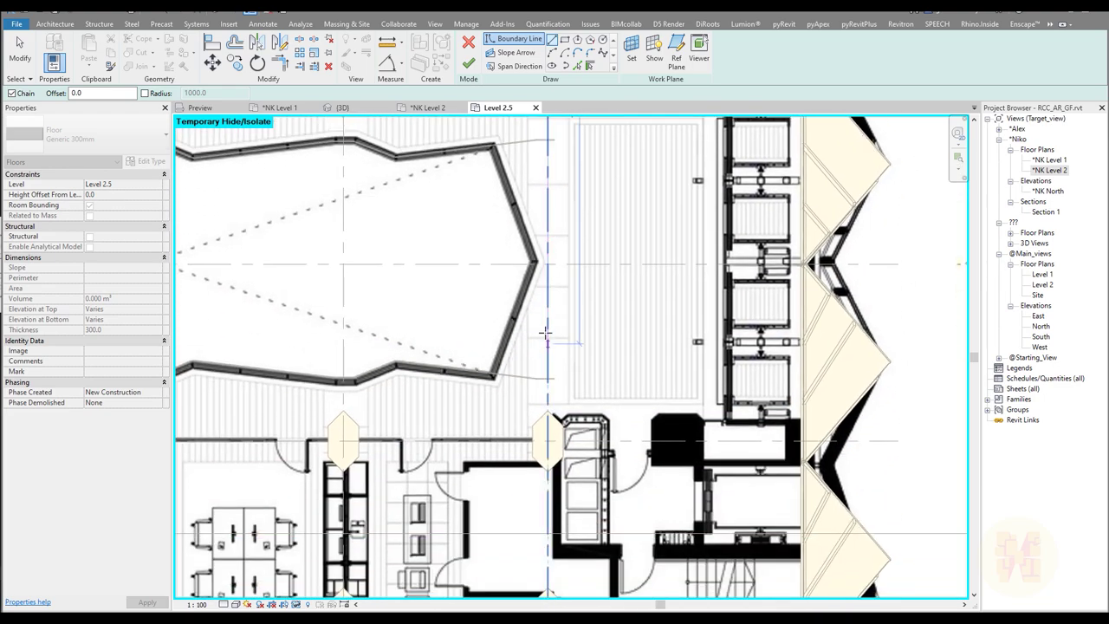
scroll(547, 446, "down", 6, "ctrl")
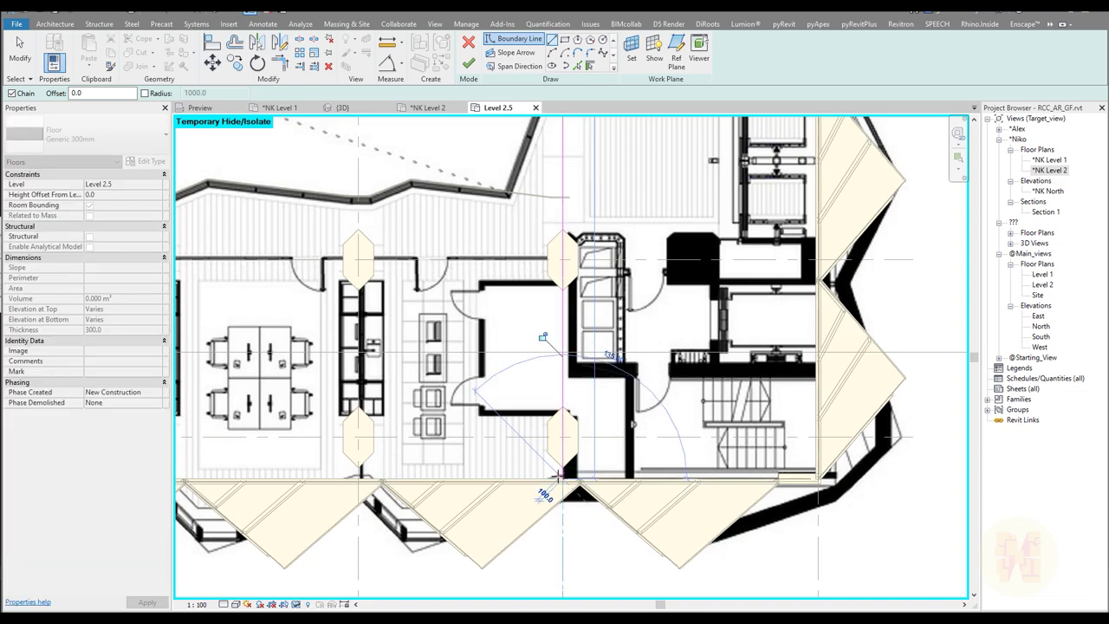
scroll(369, 425, "left", 12, "shift")
middle_click_drag(349, 432, 674, 439)
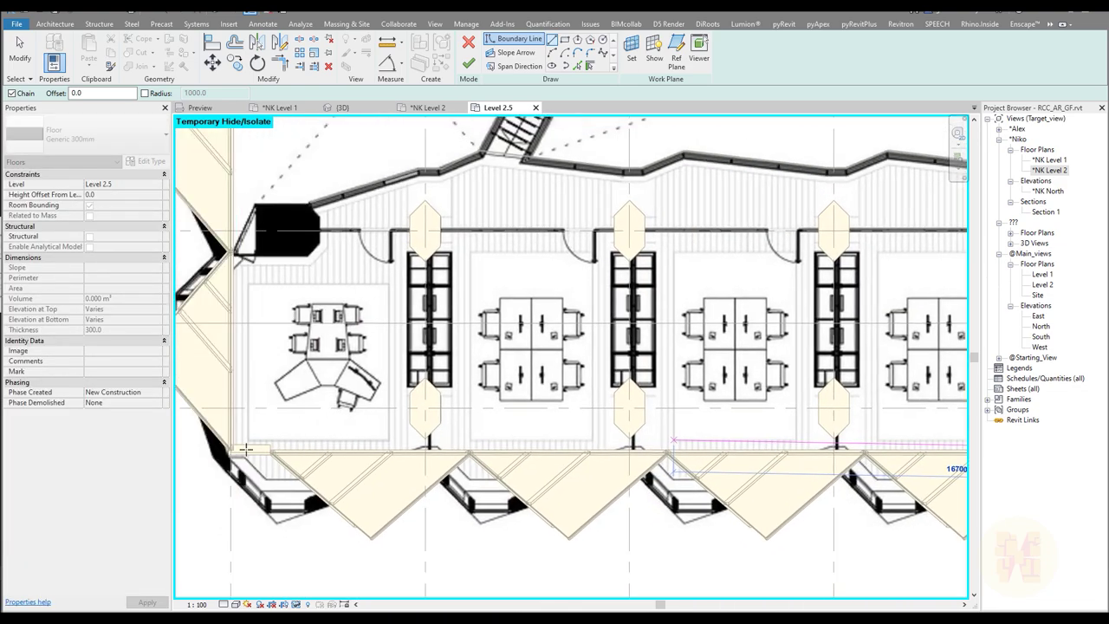
scroll(227, 451, "left", 1, "shift")
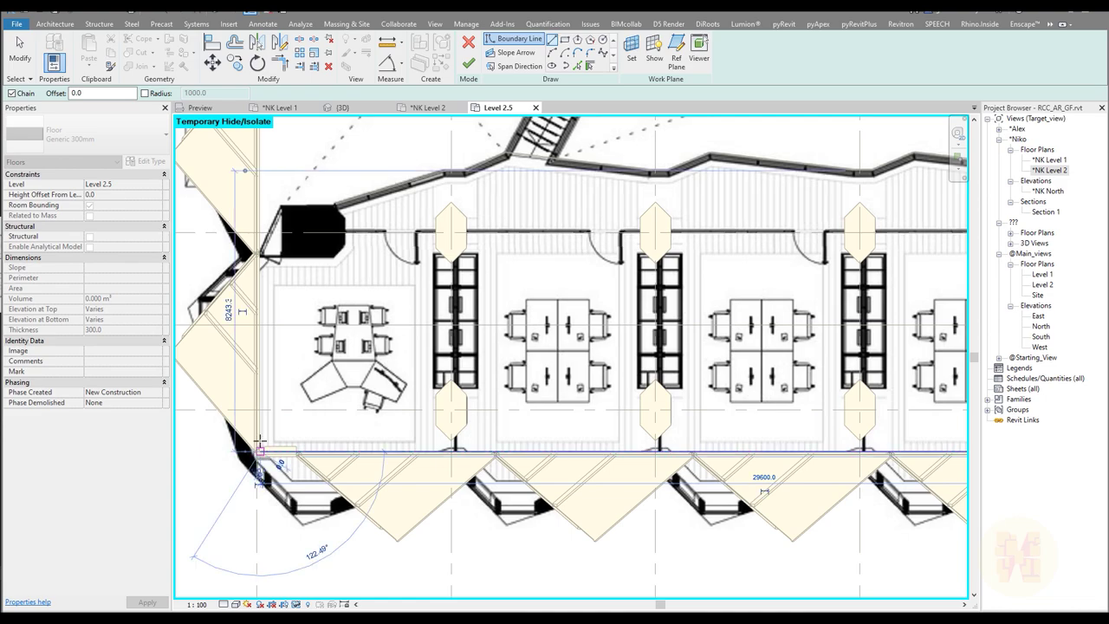
Continue the boundary up the west facade, around the black column at grid B, and along the atrium edge to the lower stair's corner
scroll(243, 332, "up", 3)
left_click(242, 332)
left_click(278, 250)
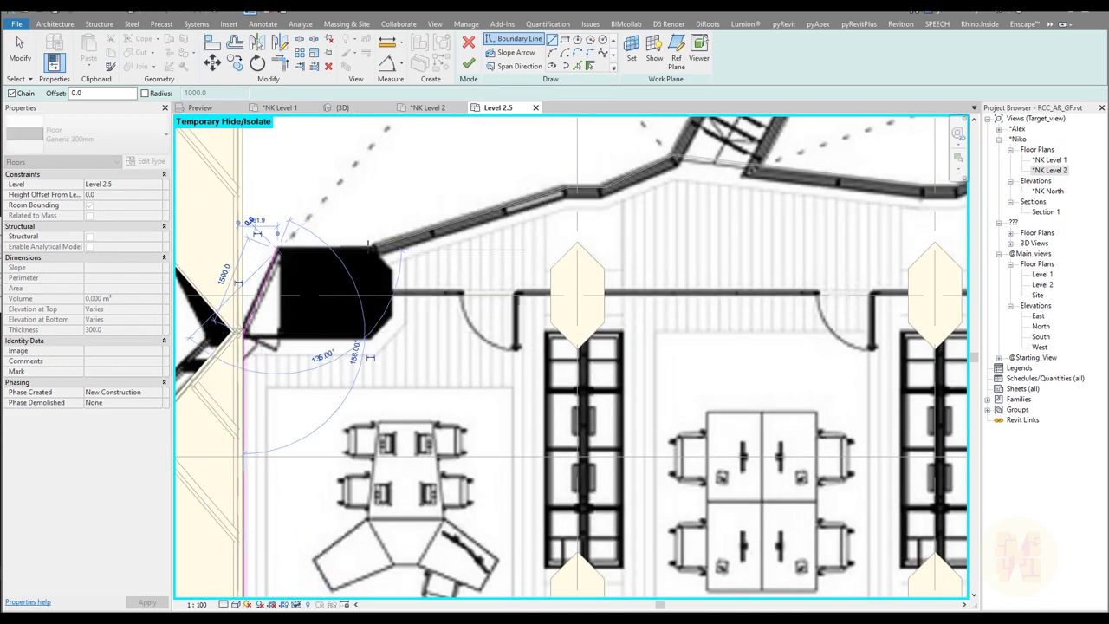
left_click(563, 184)
scroll(563, 184, "up", 3)
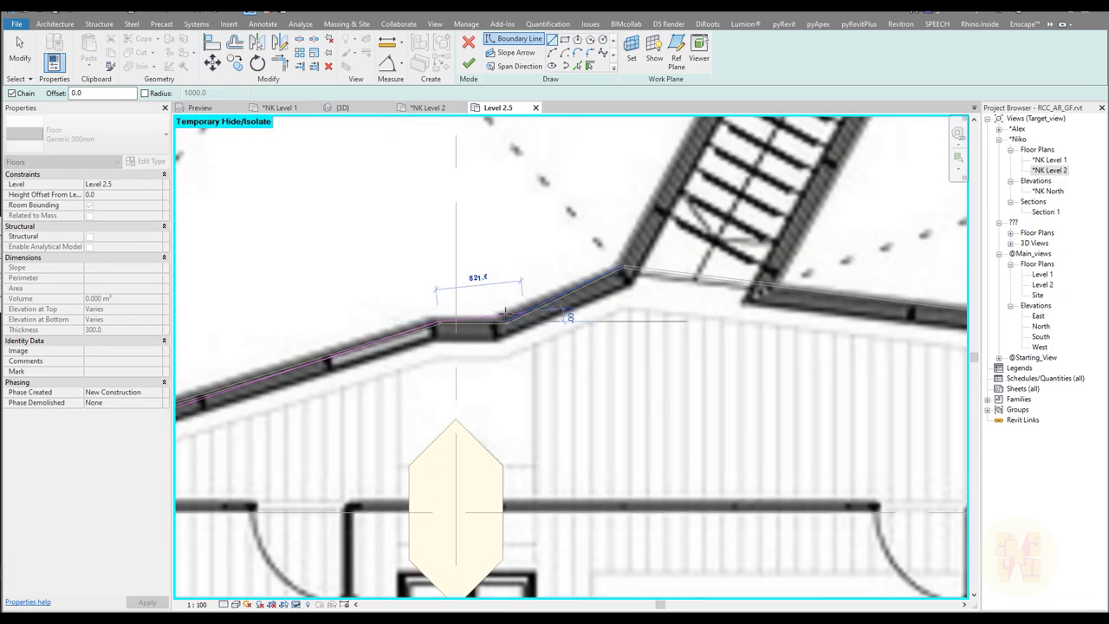
left_click(505, 322)
left_click(621, 263)
Trace the boundary along the atrium's zigzag south edge from the stair past the bends at grids 3 and 4
middle_click_drag(578, 341, 217, 360)
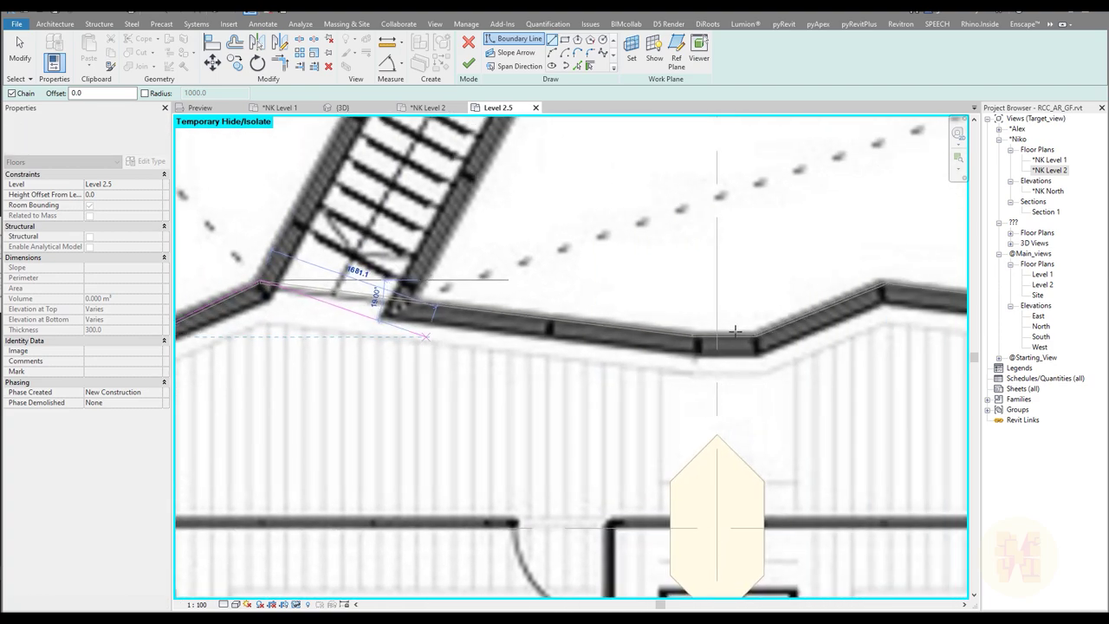
left_click(691, 330)
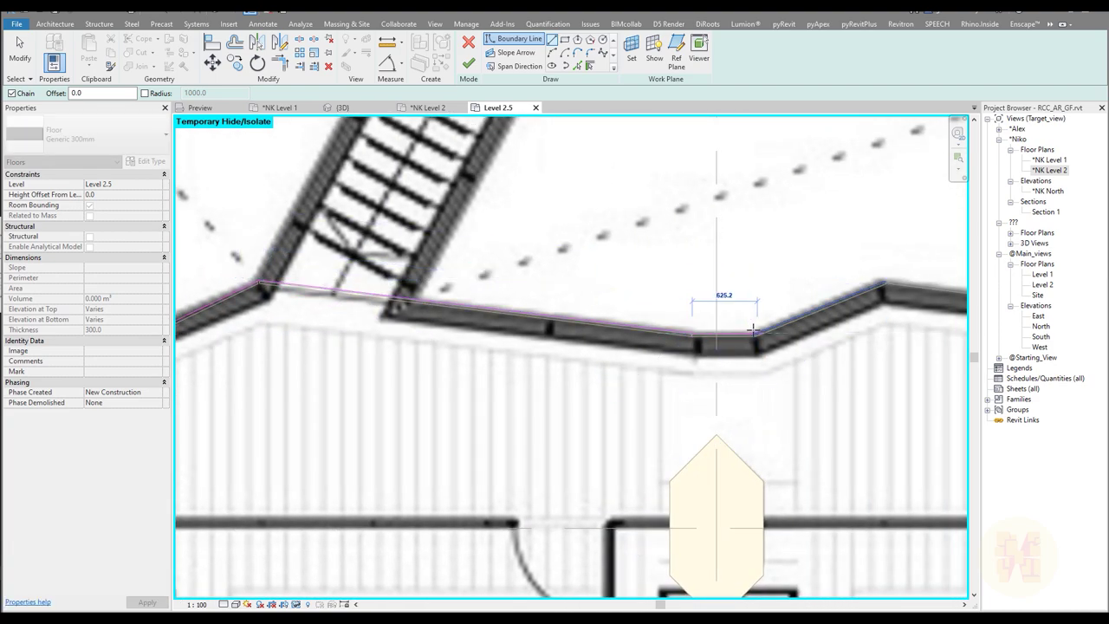
left_click(883, 281)
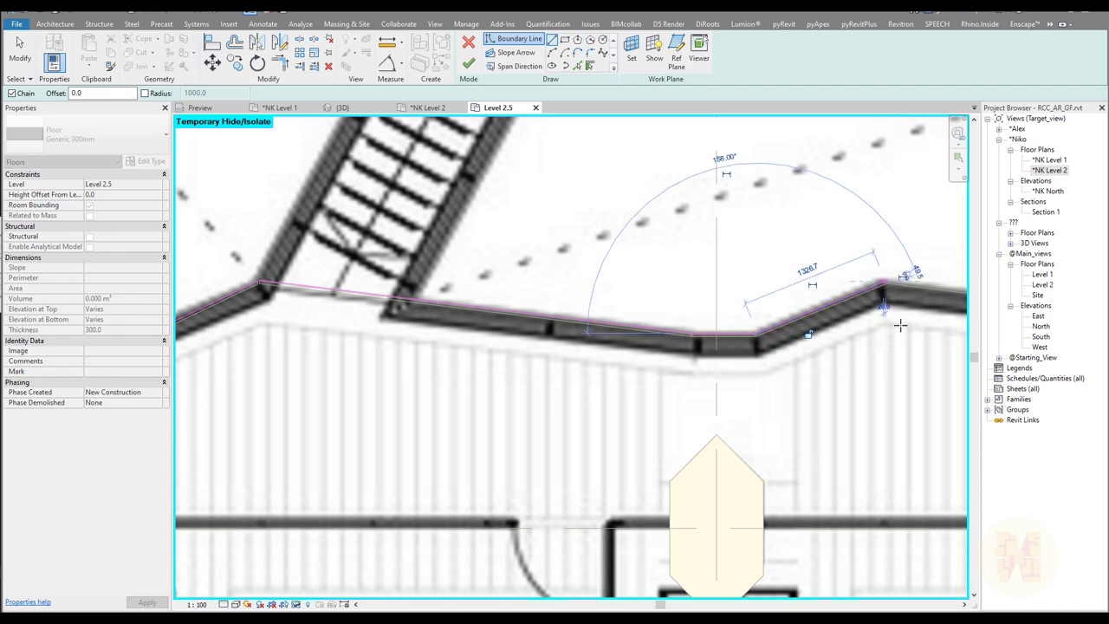
middle_click_drag(899, 325, 445, 350)
middle_click_drag(768, 361, 337, 374)
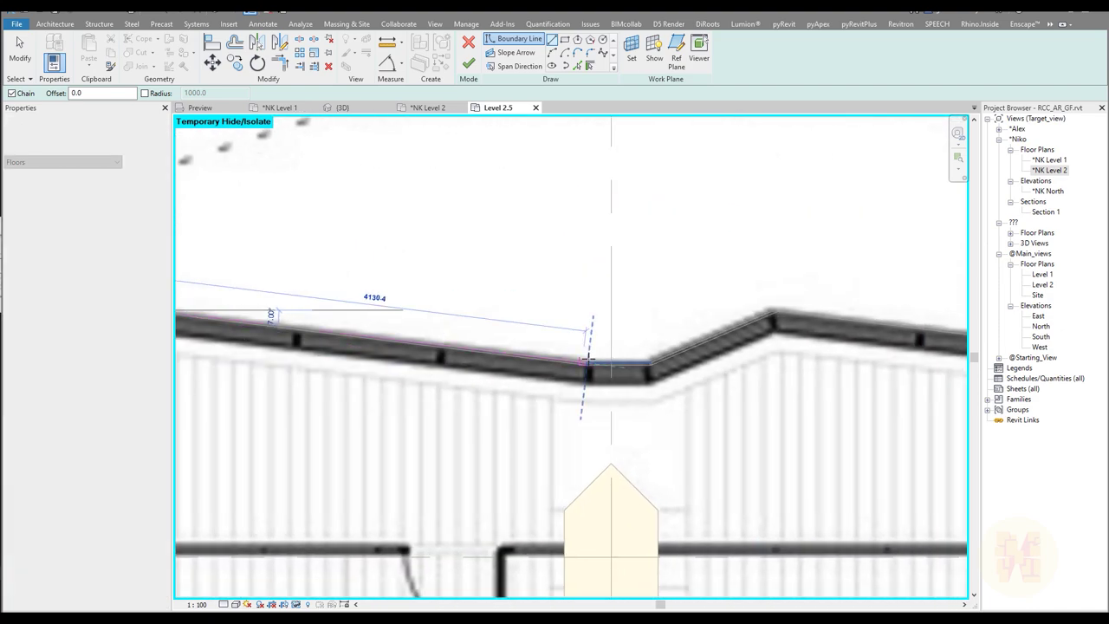
left_click(588, 362)
left_click(648, 362)
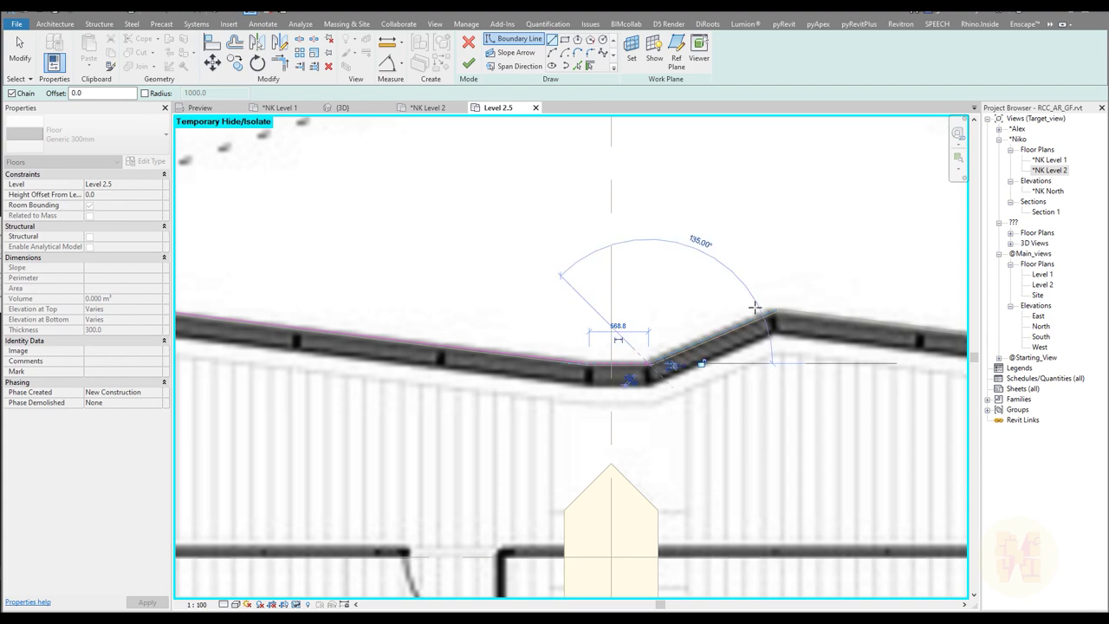
left_click(772, 306)
Trace the remaining south atrium edge past grid 5, turn at its southeast corner, and end the line chain at the tip on grid C
middle_click_drag(732, 366, 345, 375)
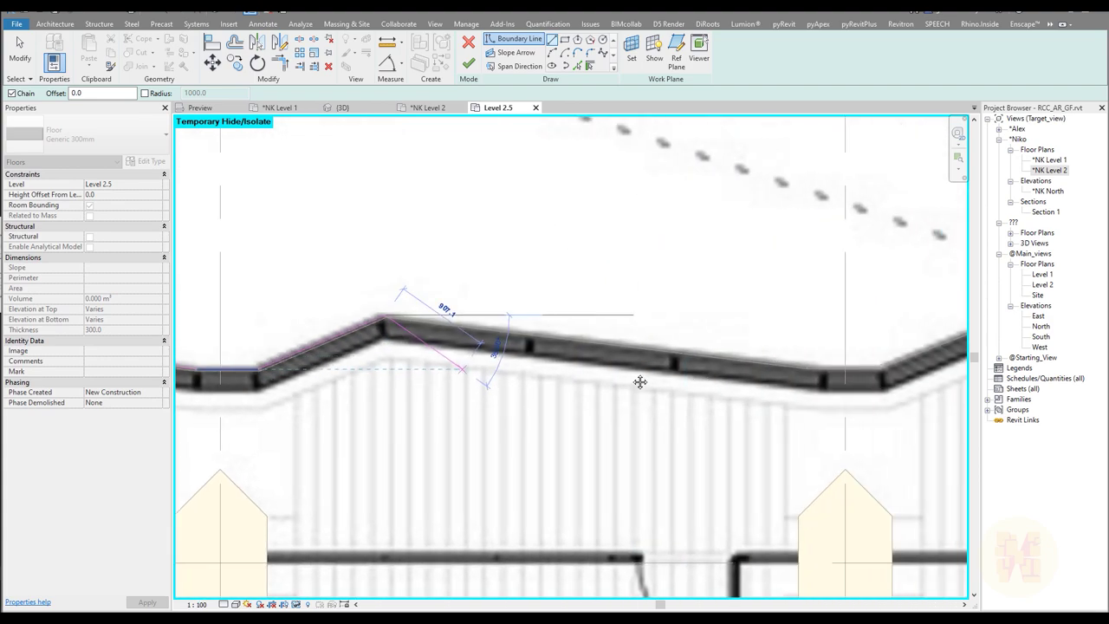
middle_click_drag(688, 380, 446, 392)
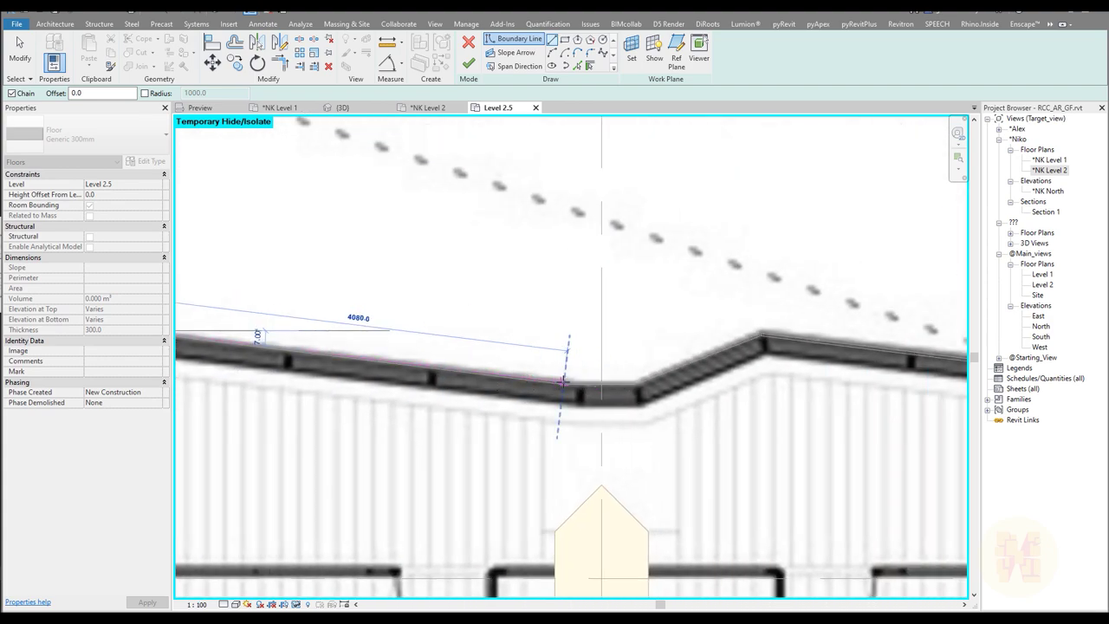
left_click(563, 379)
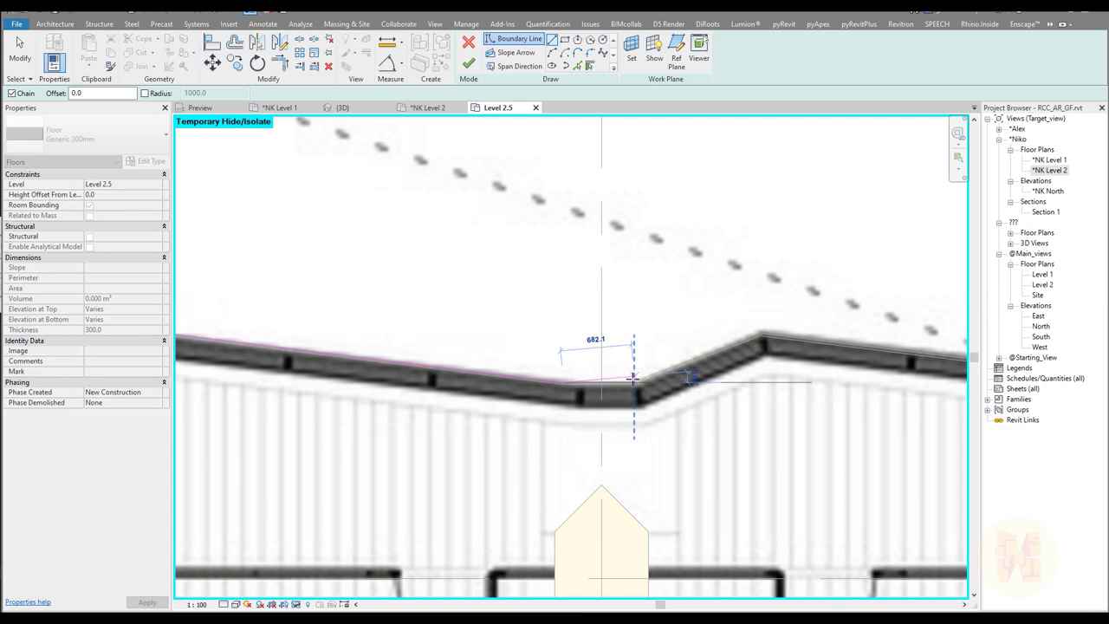
left_click(761, 339)
middle_click_drag(762, 339, 388, 385)
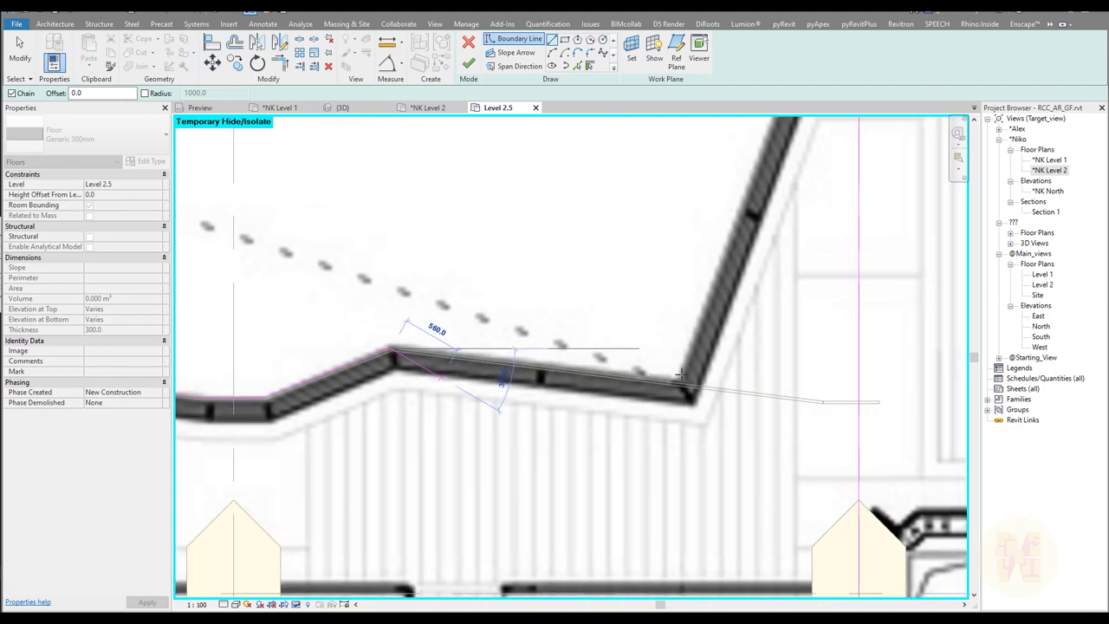
left_click(671, 382)
scroll(730, 342, "down", 4)
scroll(719, 325, "up", 2)
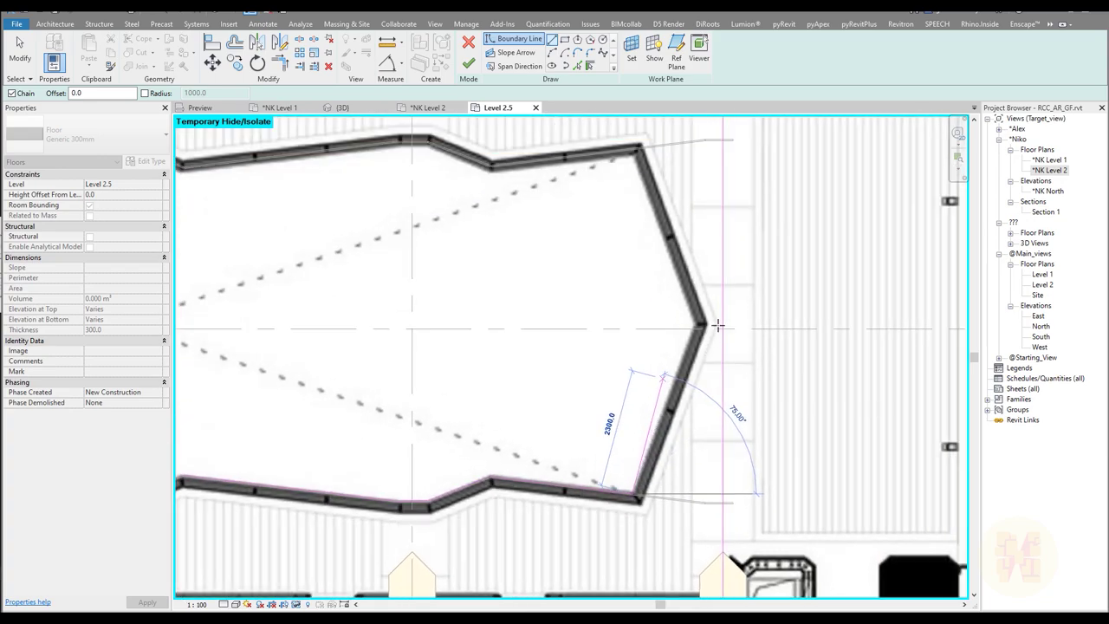
middle_click_drag(719, 326, 718, 333)
left_click(695, 335)
scroll(695, 336, "down", 2)
middle_click_drag(540, 388, 657, 375)
key("Escape")
key("Escape")
Mirror the atrium's south-half boundary lines, from the grid 1 corner to the east tip, about grid C to form the north half
scroll(458, 376, "down", 1)
middle_click_drag(481, 377, 557, 369)
middle_click_drag(335, 349, 447, 349)
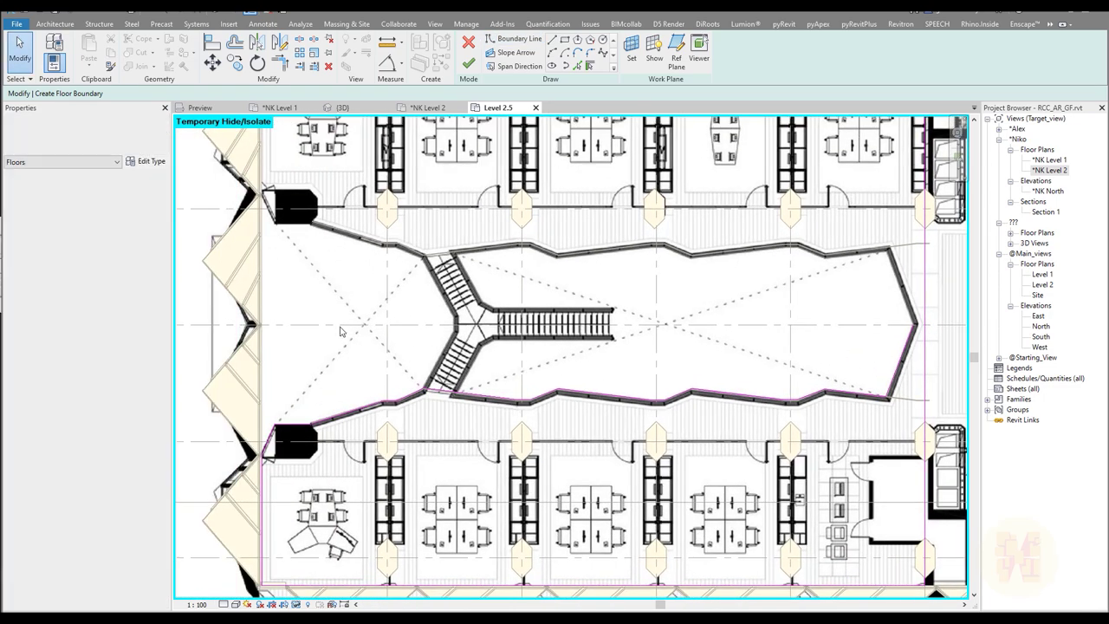
mouse_move(185, 286)
left_mouse_down()
mouse_move(665, 419)
mouse_move(919, 505)
left_mouse_up()
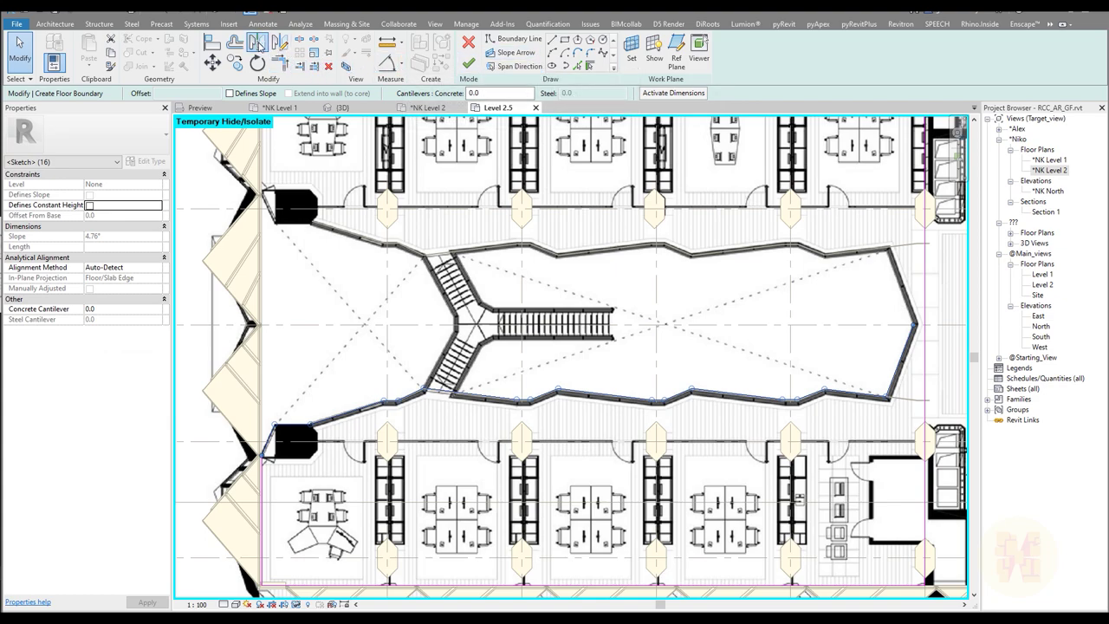
left_click(304, 331)
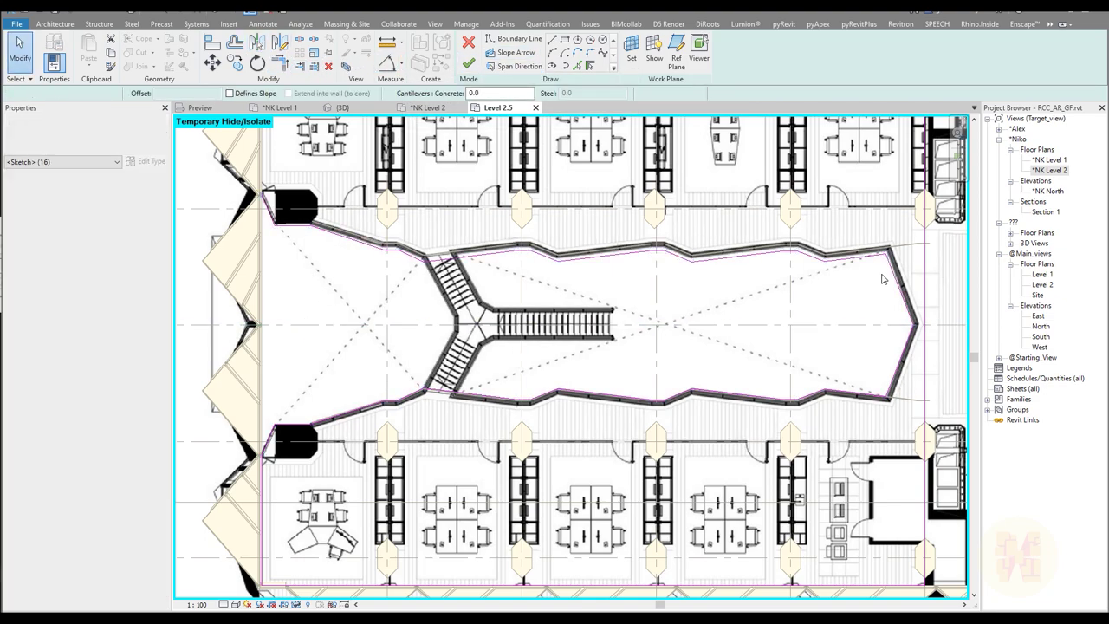
Draw the west boundary line from the floor's northwest corner south along grid 1 to the black column near grid D
scroll(901, 322, "up", 3)
scroll(788, 300, "down", 2)
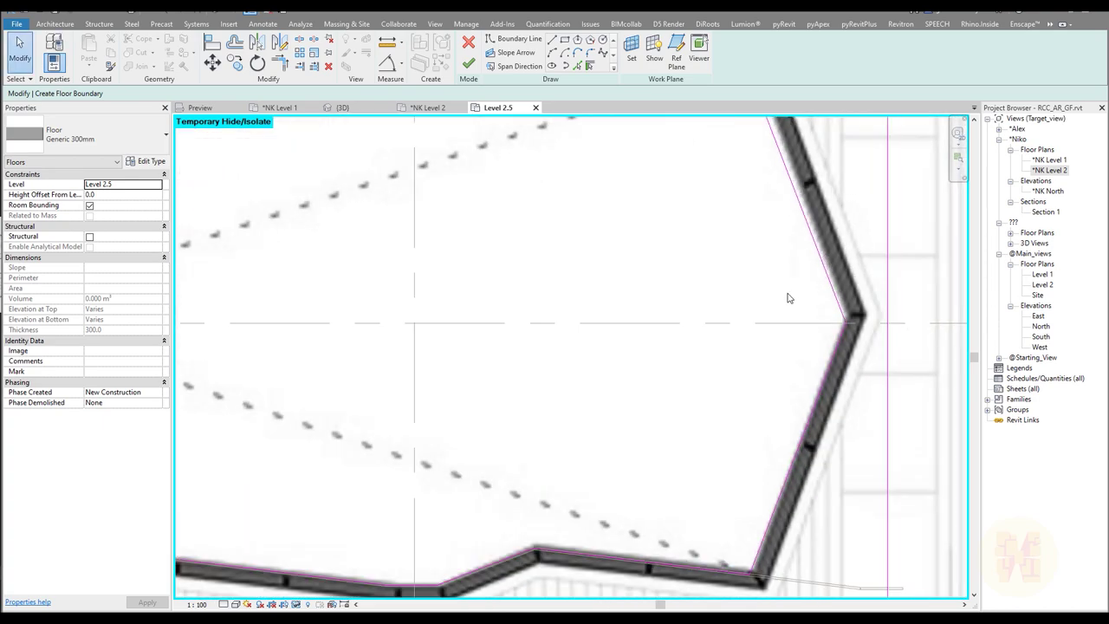
middle_click_drag(531, 290, 821, 384)
middle_click_drag(518, 356, 819, 490)
middle_click_drag(577, 428, 875, 570)
middle_click_drag(471, 320, 401, 309)
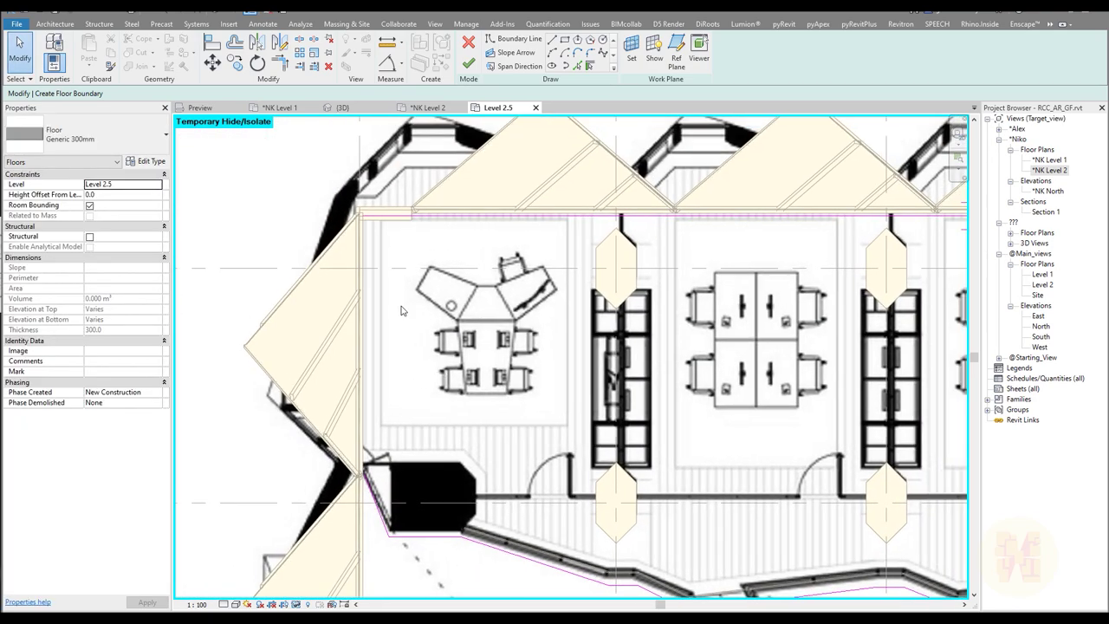
left_click(548, 43)
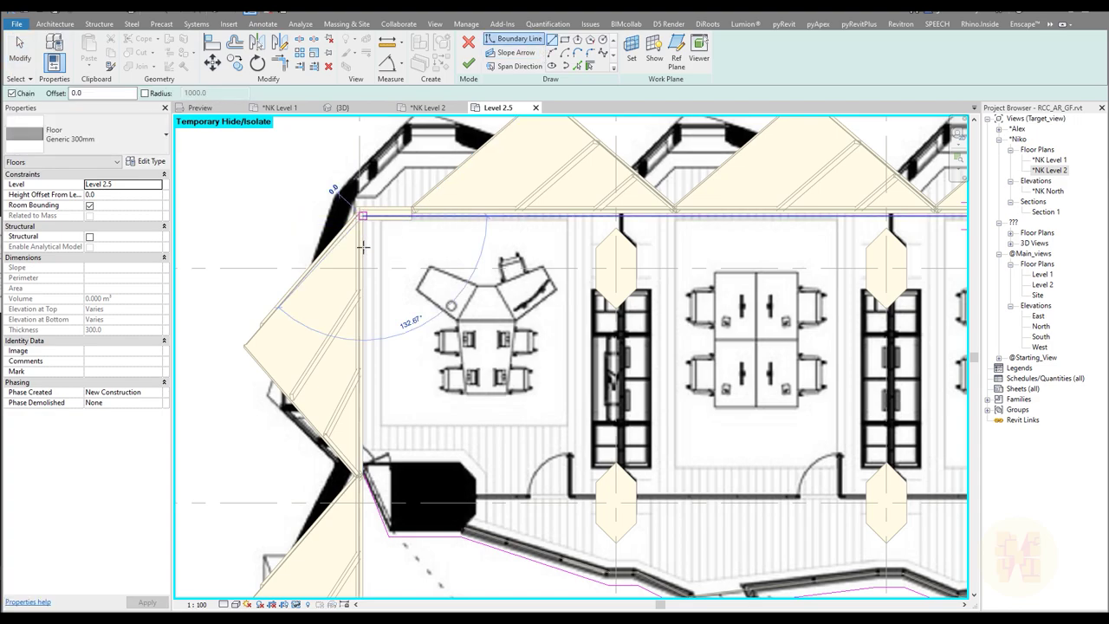
left_click(361, 217)
left_click(362, 458)
key("Escape")
key("Escape")
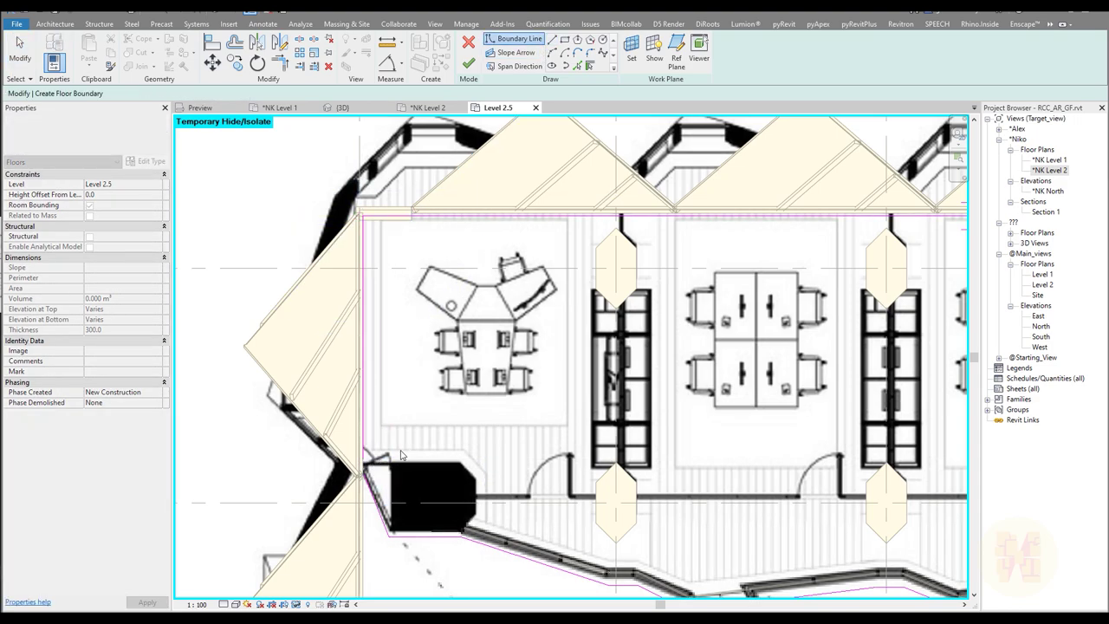
Trim the west line to the mirrored atrium boundary at the black column and finish the floor without attaching walls
key("t")
key("r")
left_click(373, 488)
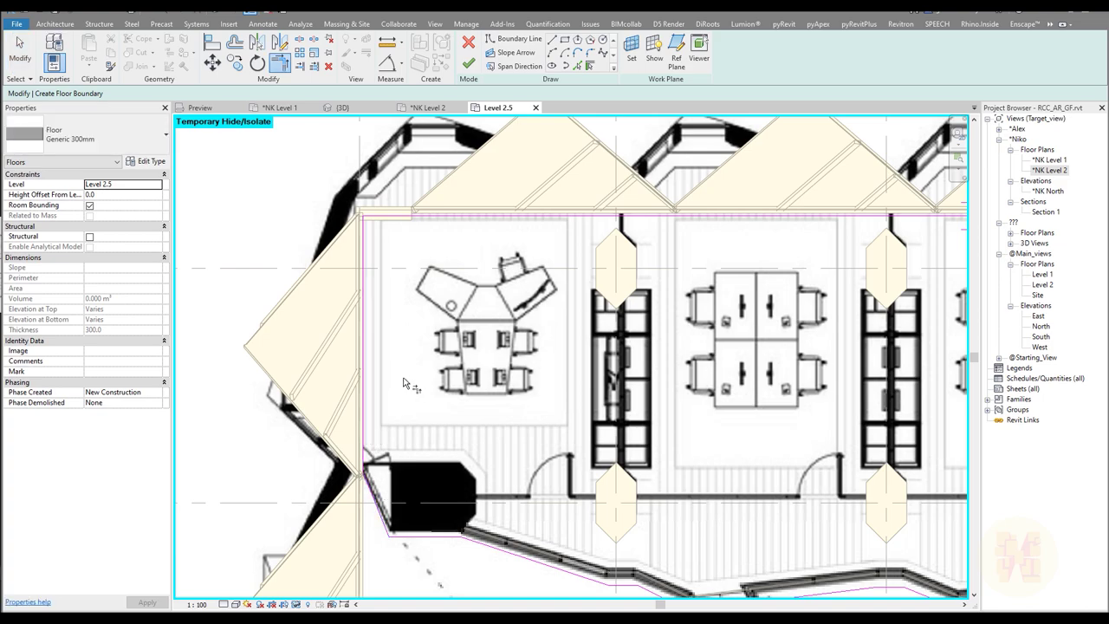
scroll(403, 382, "down", 4)
middle_click_drag(668, 421, 522, 285)
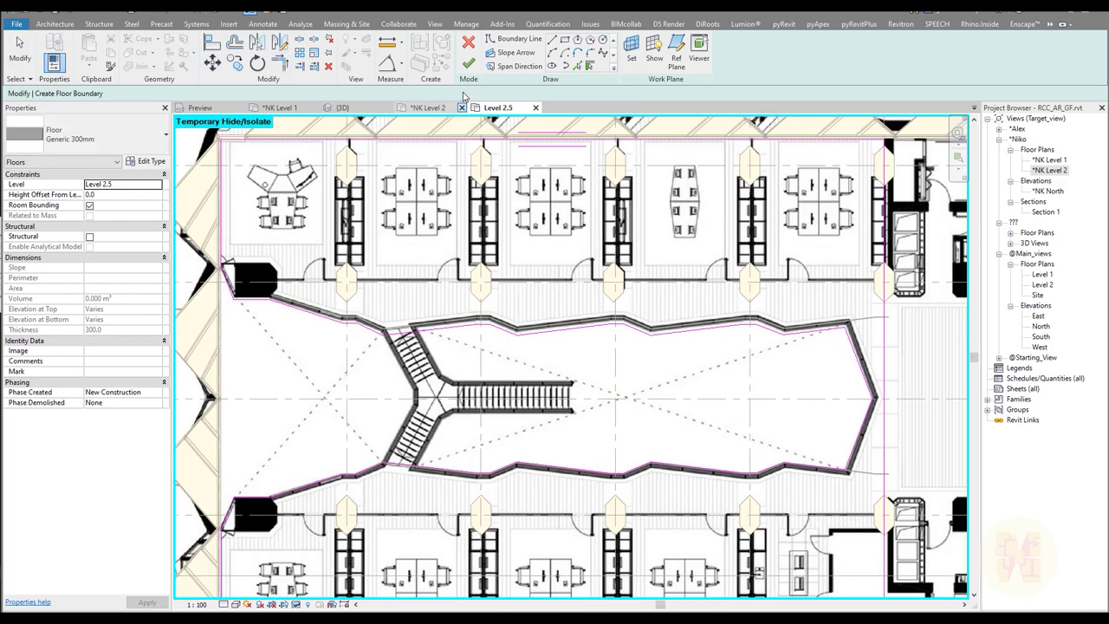
left_click(468, 63)
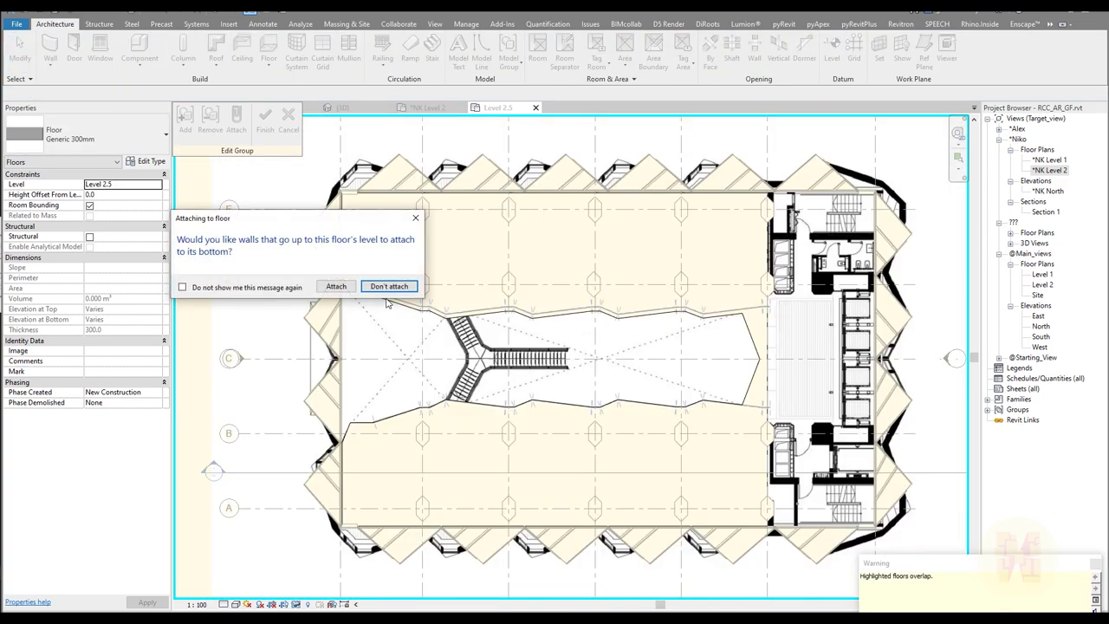
left_click(389, 286)
Temporarily hide the new Level 2.5 floor so the reference plan underneath can be traced
scroll(546, 475, "up", 3)
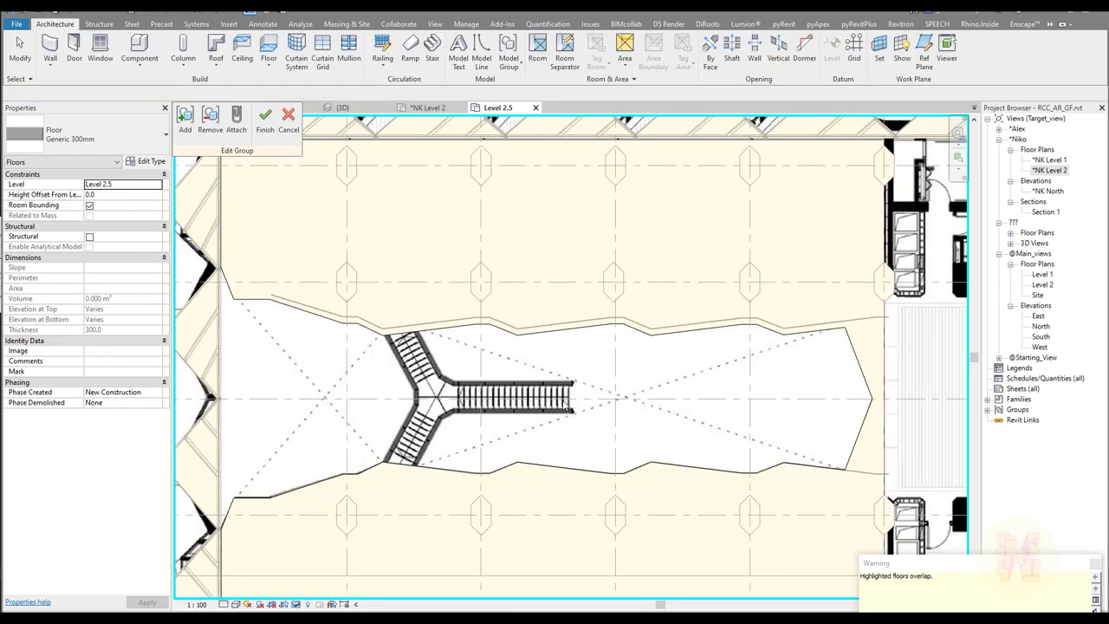
left_click(548, 469)
scroll(549, 469, "down", 2)
middle_click_drag(600, 452, 512, 349)
key("Escape")
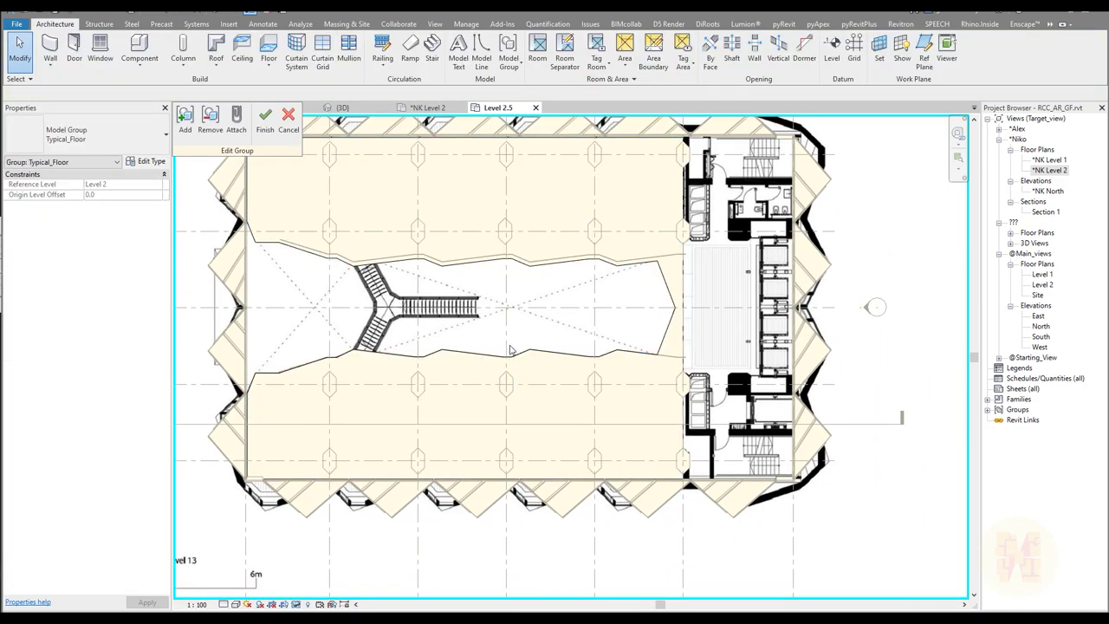
left_click(475, 365)
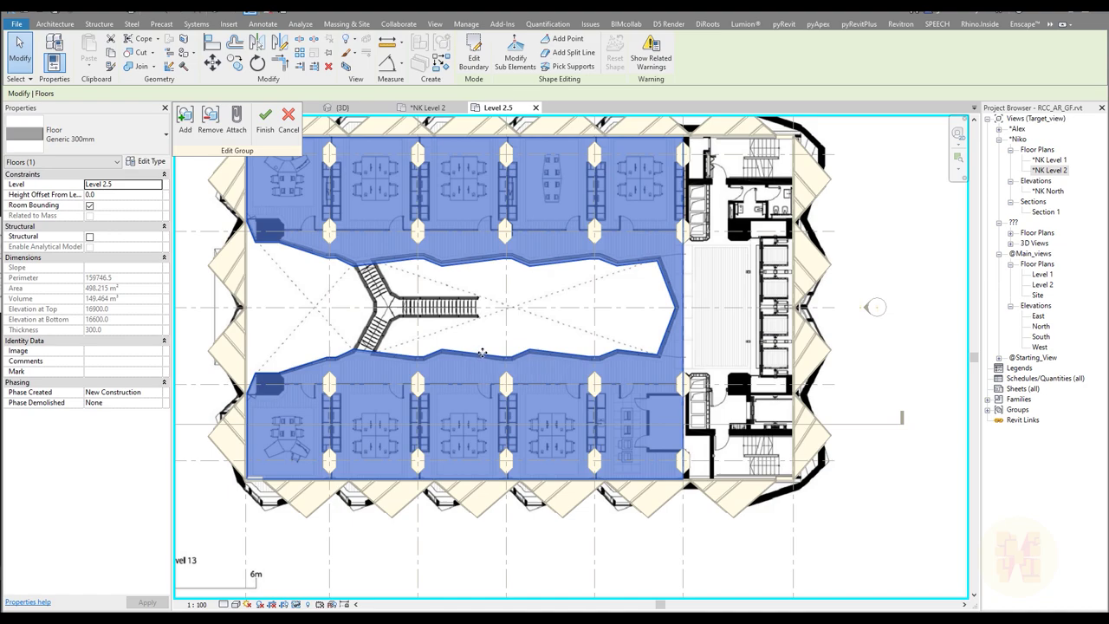
key("Escape")
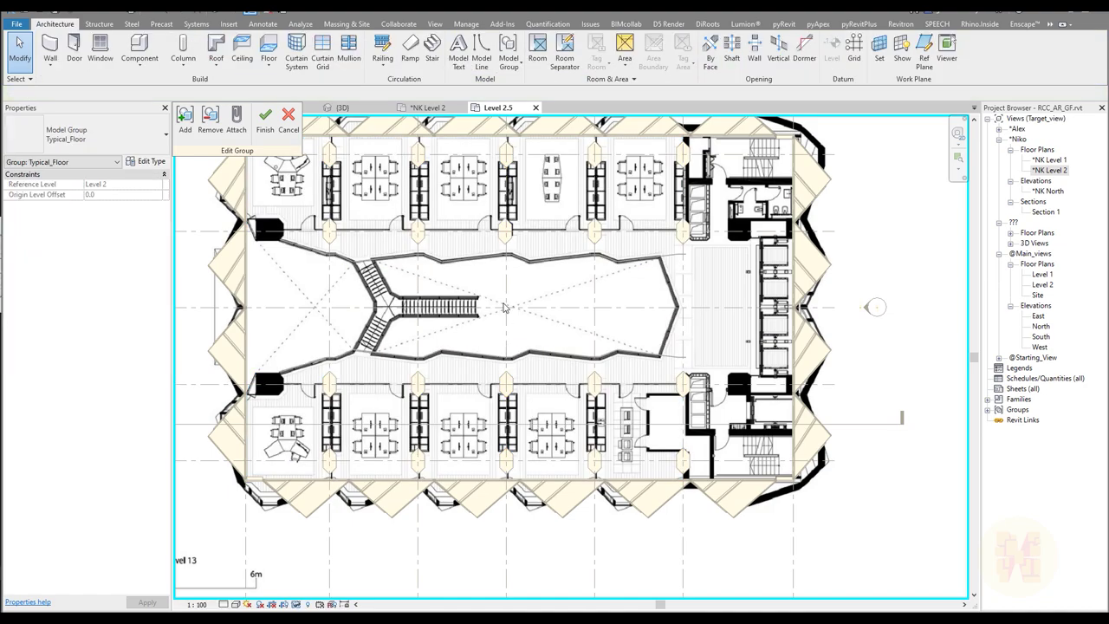
Draw a Curtain Wall from Level 2.5 along the office partition near grid D, from the black column to the grid 2 column
scroll(505, 307, "up", 5)
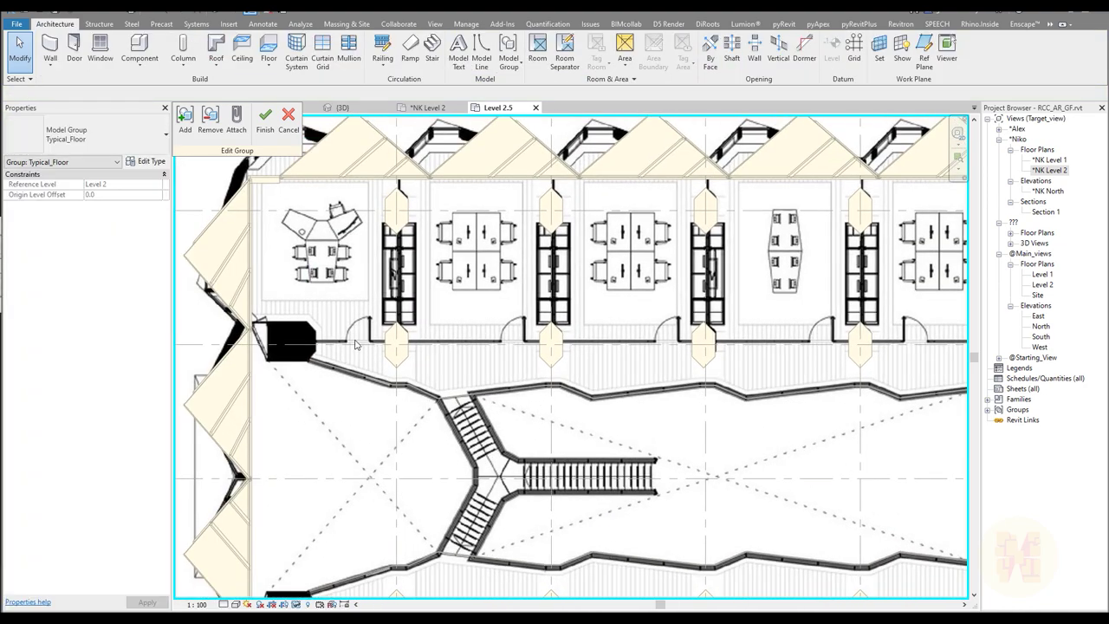
scroll(355, 344, "up", 2)
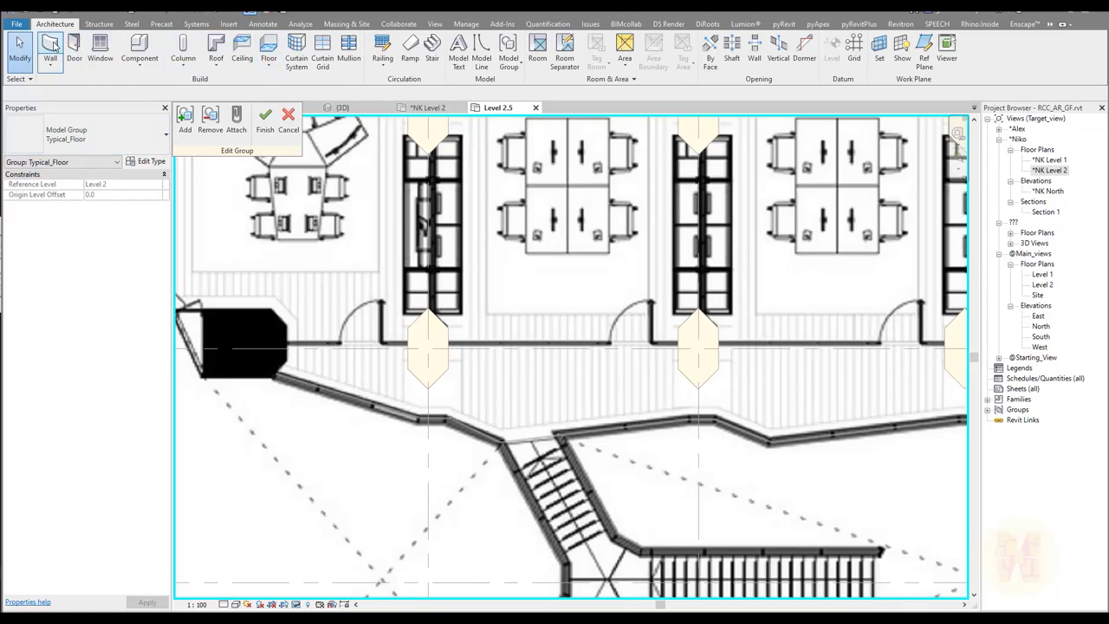
scroll(355, 364, "up", 2)
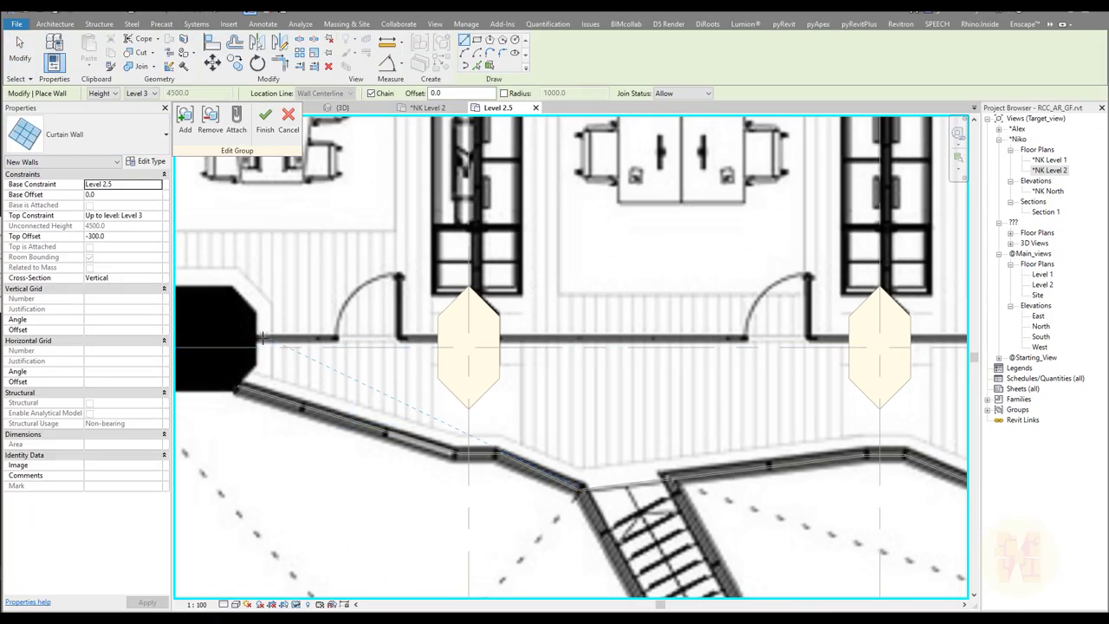
scroll(253, 339, "up", 3)
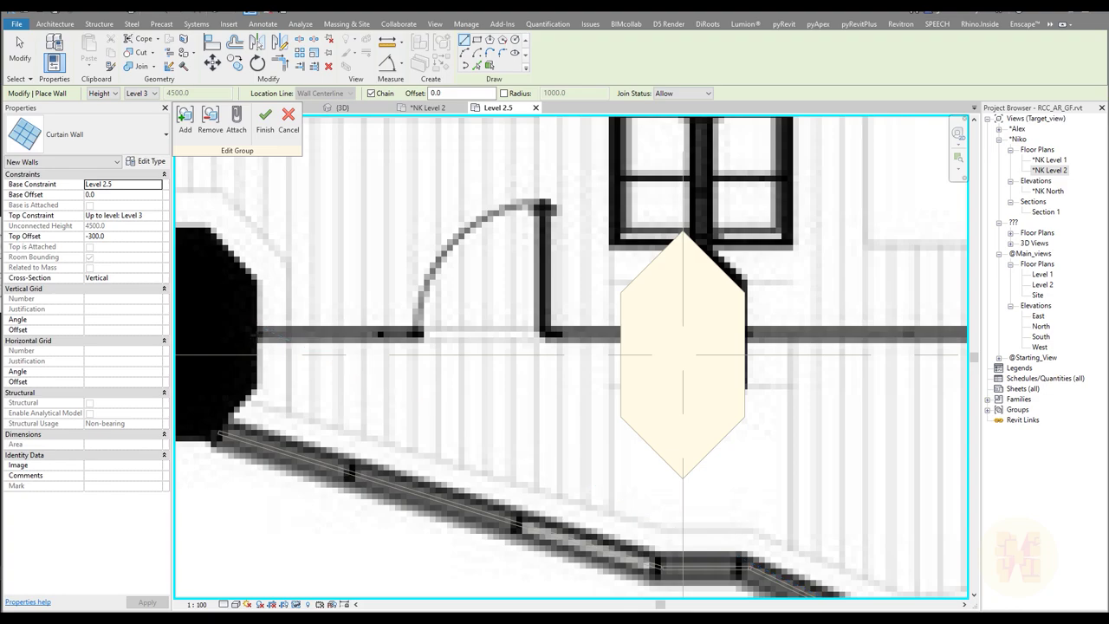
left_click(258, 332)
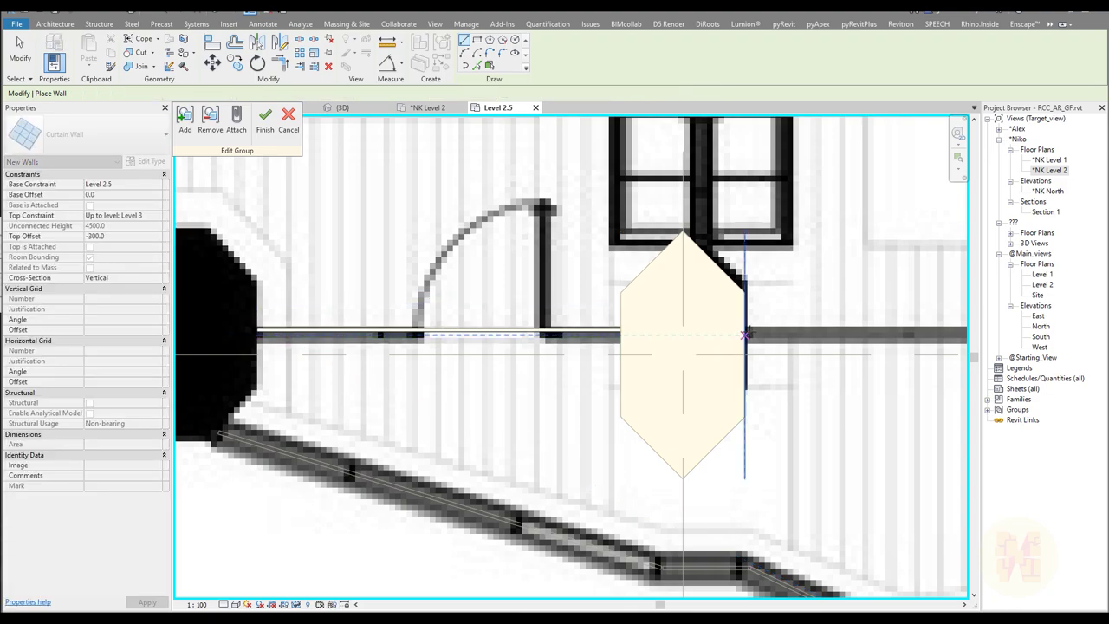
Draw the next curtain wall along the north partition line between the column faces at grids 2 and 3
left_click(744, 335)
scroll(747, 334, "down", 2)
middle_click_drag(774, 354, 273, 354)
scroll(641, 326, "up", 2)
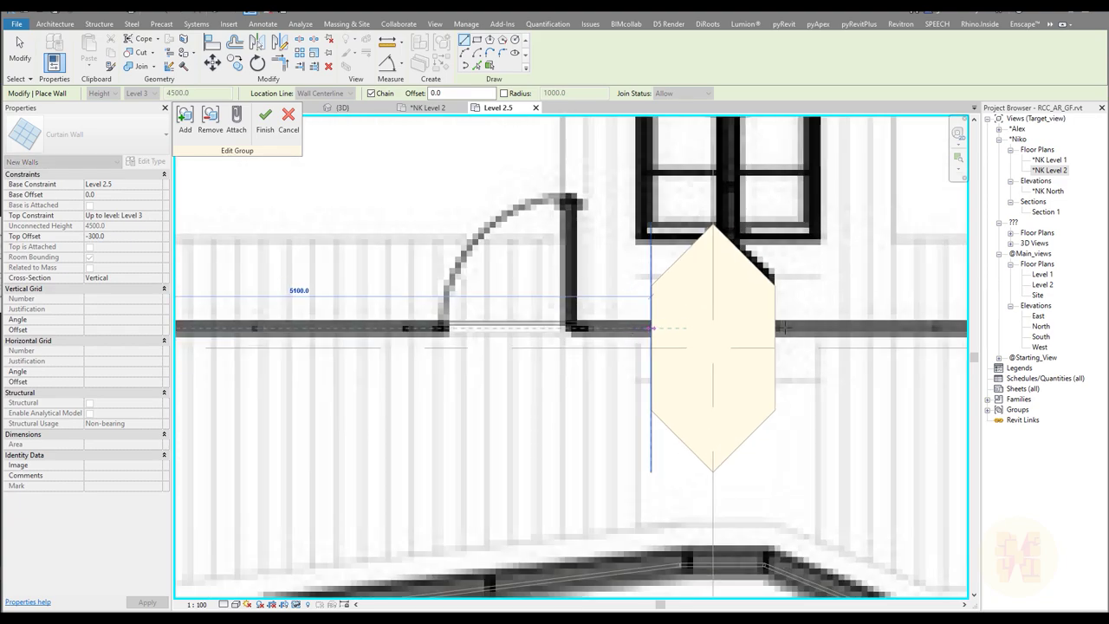
left_click(652, 327)
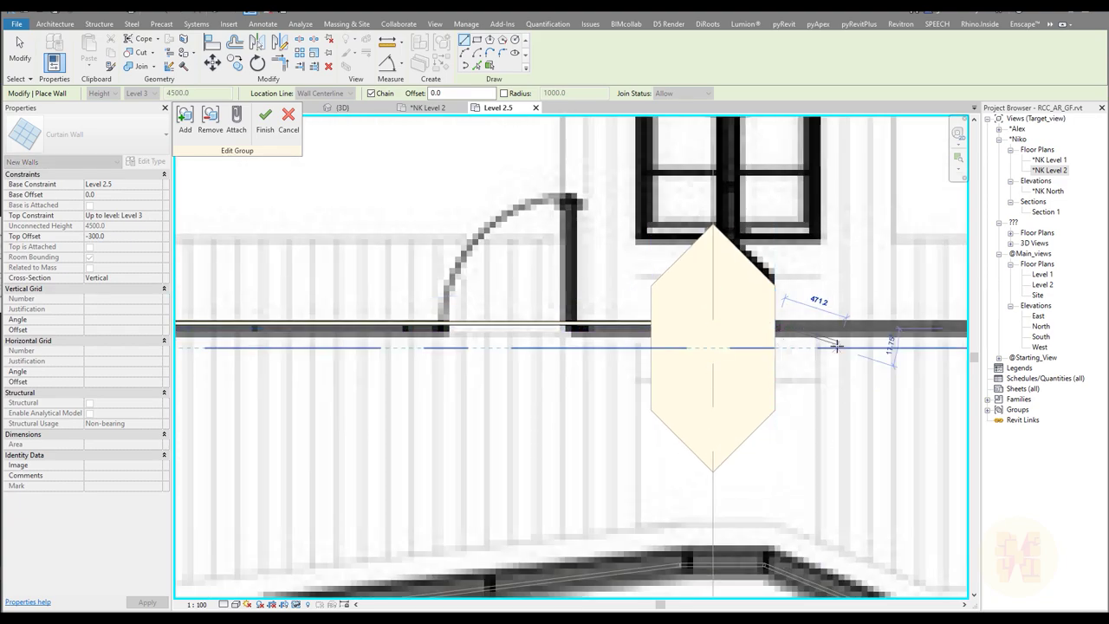
Add a curtain wall along the same partition from the grid 3 column to the near face of the grid 4 column
scroll(834, 347, "down", 2)
scroll(712, 342, "up", 4)
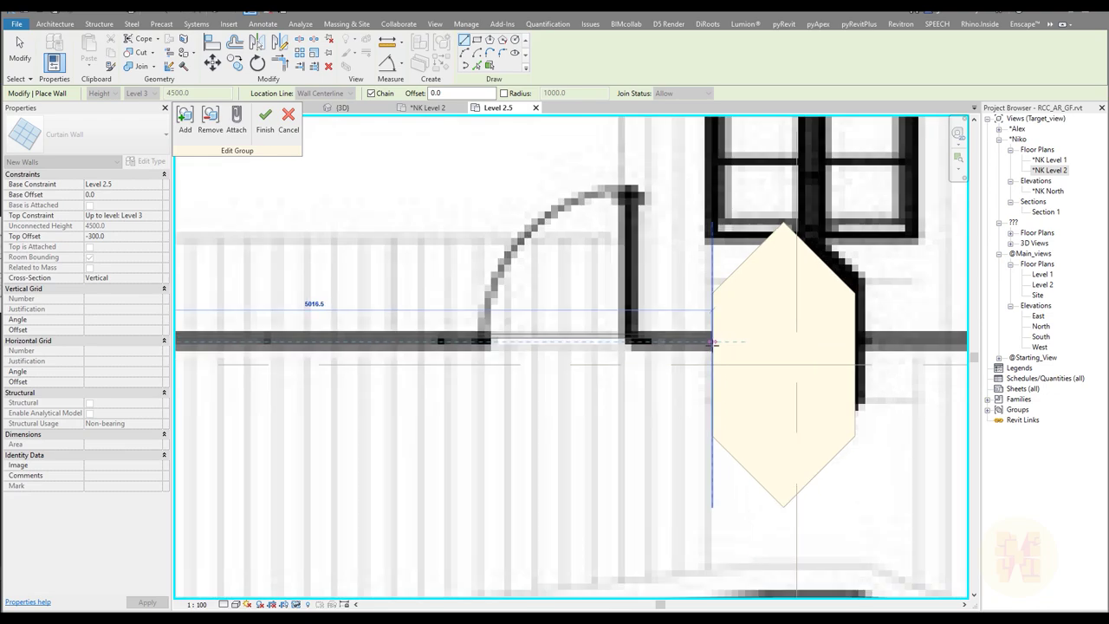
middle_click_drag(675, 378, 312, 368)
key("Escape")
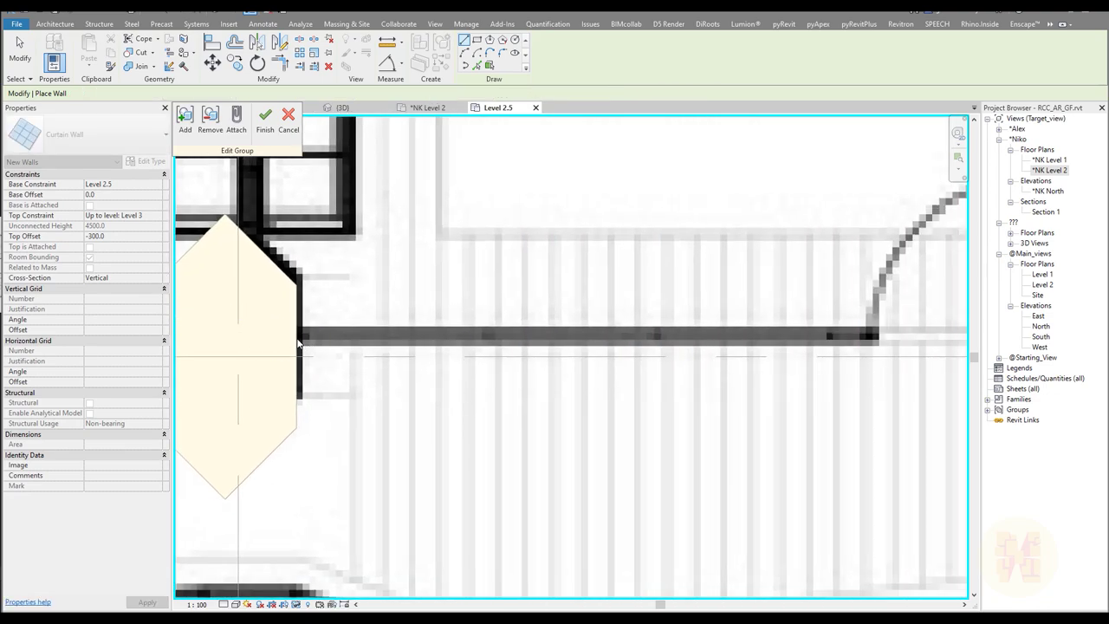
middle_click_drag(294, 331, 387, 334)
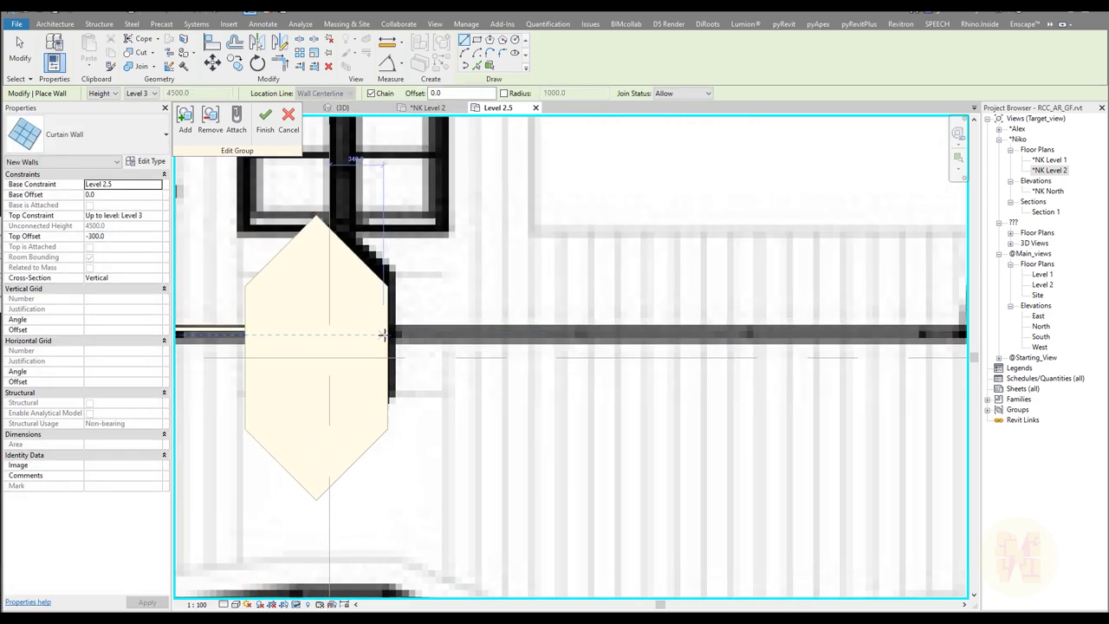
Place a curtain wall on the north partition between the columns at grids 4 and 5
left_click(387, 335)
scroll(389, 336, "down", 2)
middle_click_drag(815, 340, 454, 342)
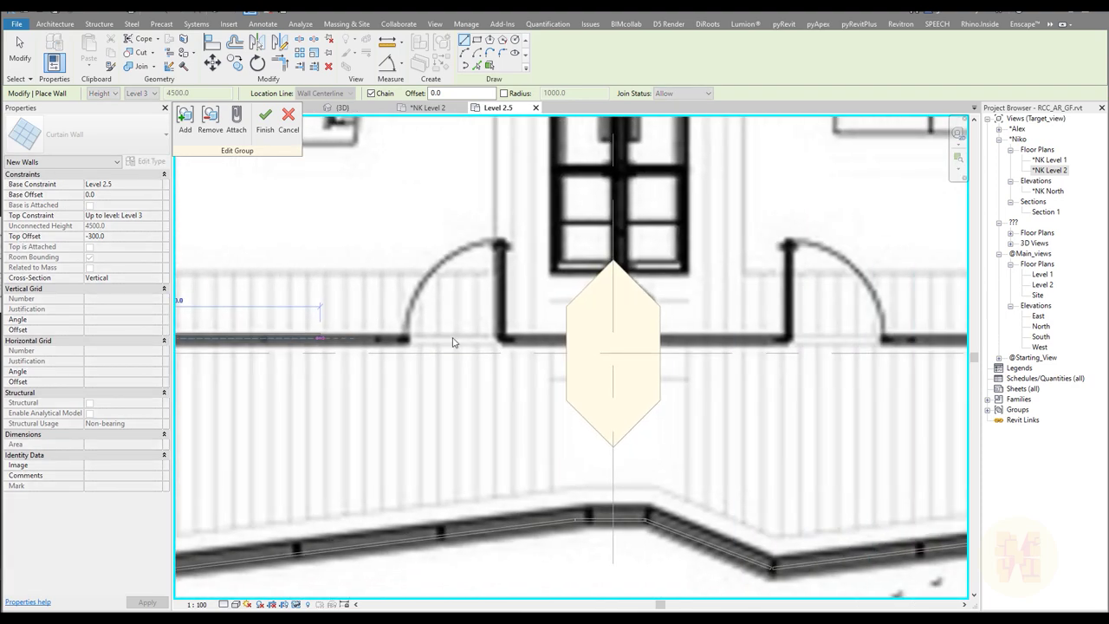
middle_click_drag(567, 341, 560, 339)
left_click(561, 339)
key("Escape")
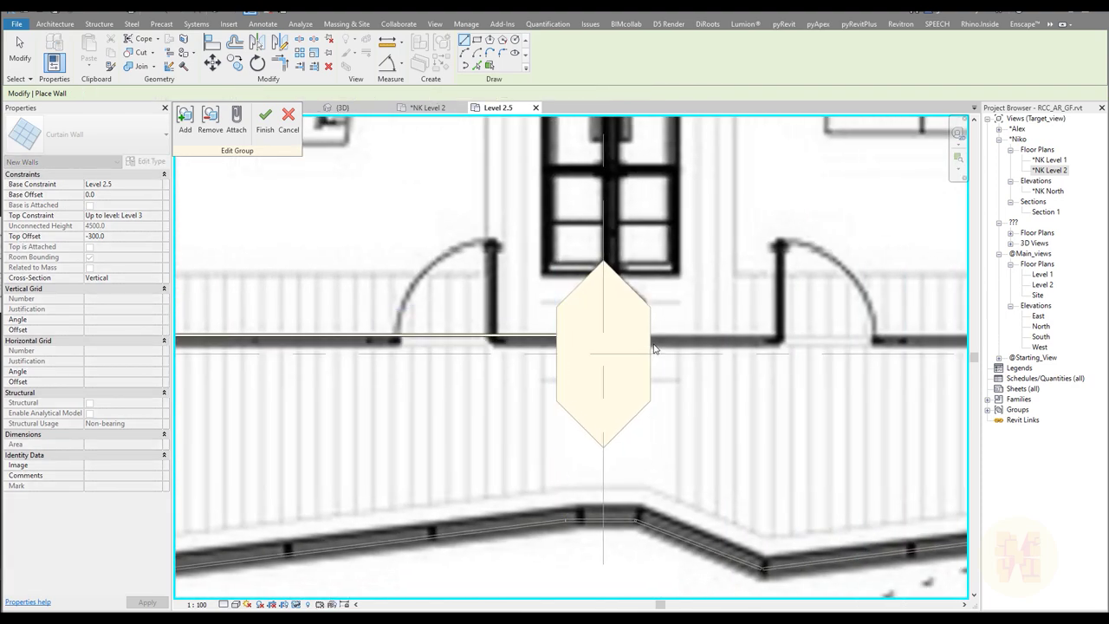
Complete the north partition with a curtain wall from the grid 5 column to the grid 6 column and leave the wall command
left_click(777, 340)
middle_click_drag(736, 371, 270, 370)
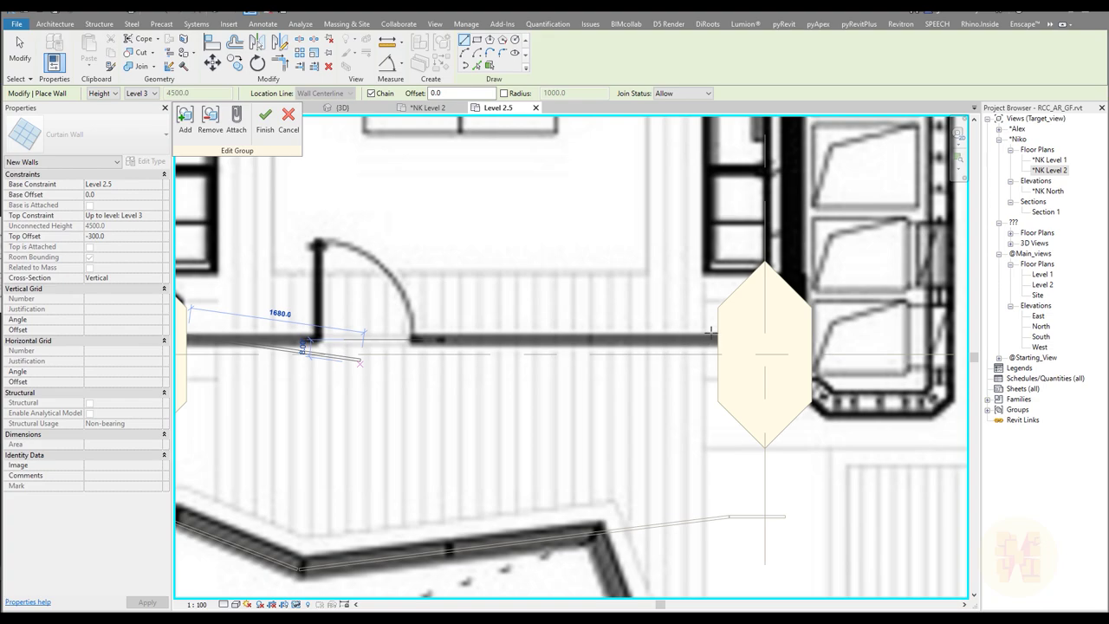
middle_click_drag(716, 336, 713, 337)
left_click(714, 338)
key("Escape")
key("Escape")
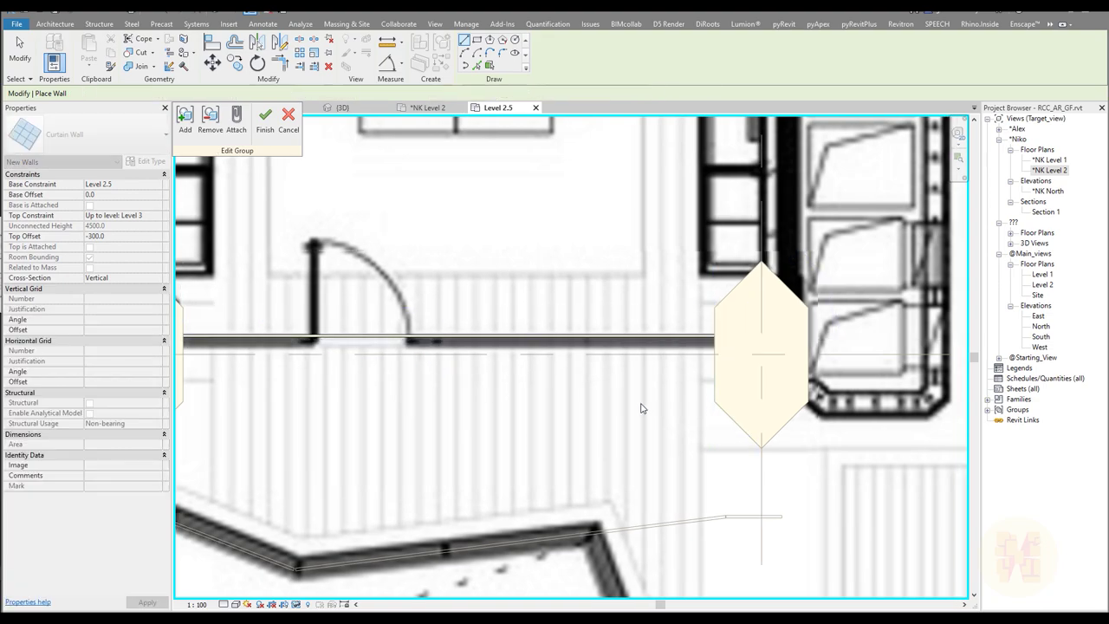
Mirror the grid D curtain walls, filtered to Walls only, about grid C and shift the copies onto the plan's south partition line
scroll(643, 405, "down", 2)
scroll(642, 404, "down", 3)
scroll(479, 381, "down", 3)
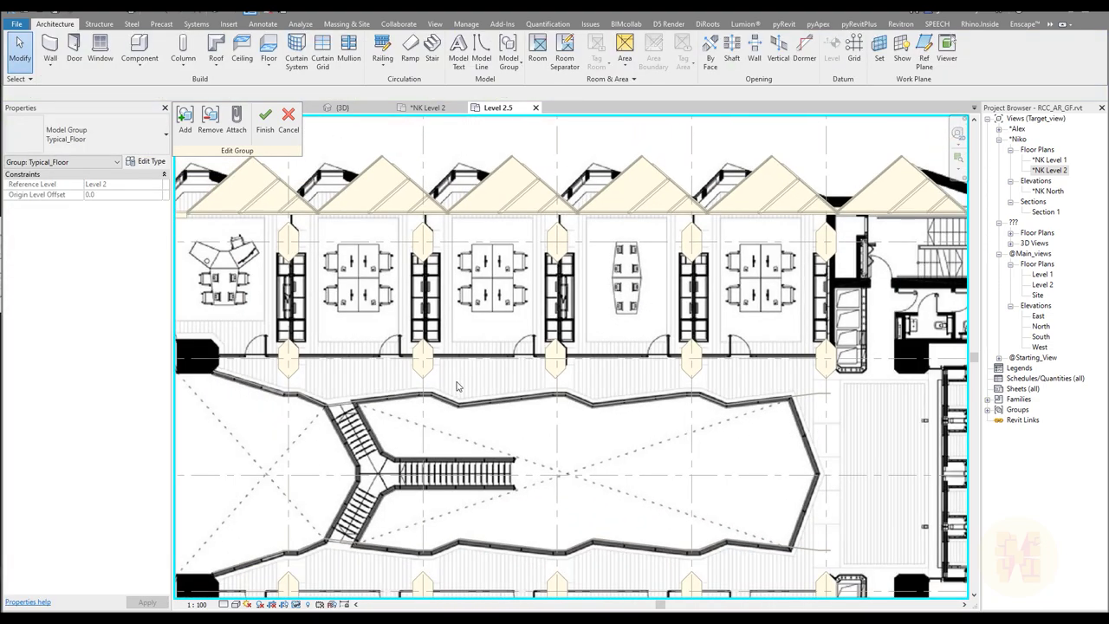
left_click_drag(266, 381, 777, 322)
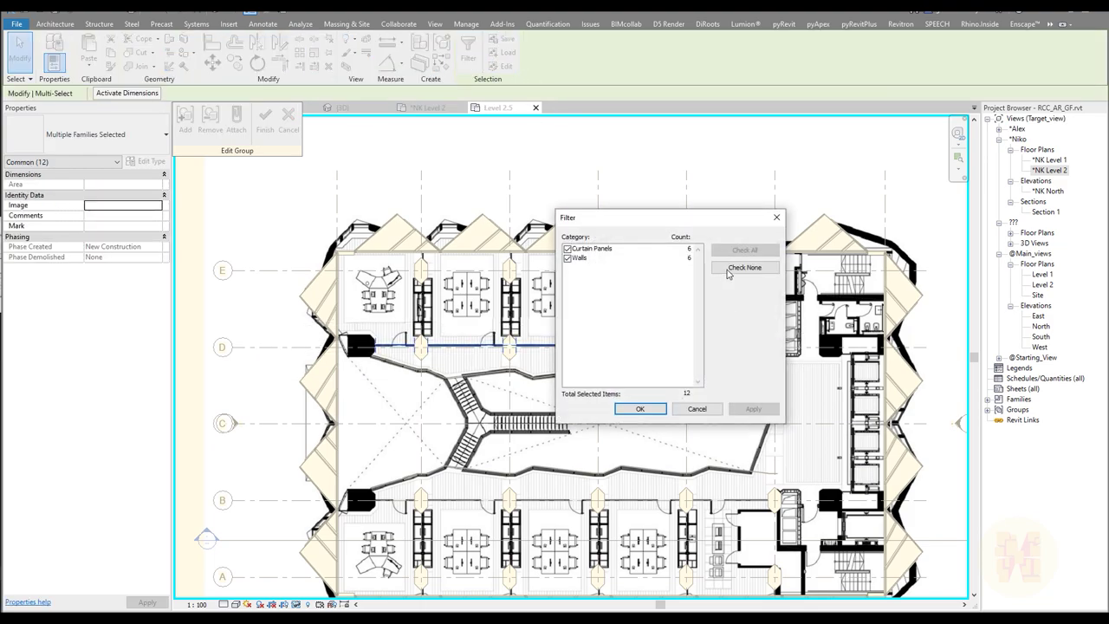
left_click(731, 270)
left_click(568, 258)
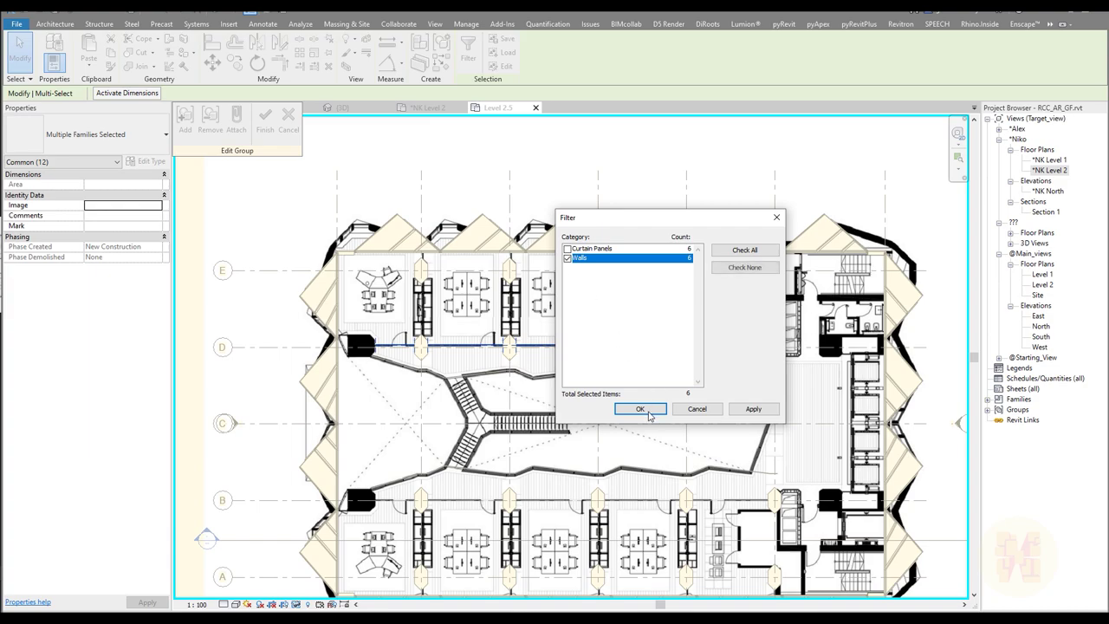
left_click(640, 408)
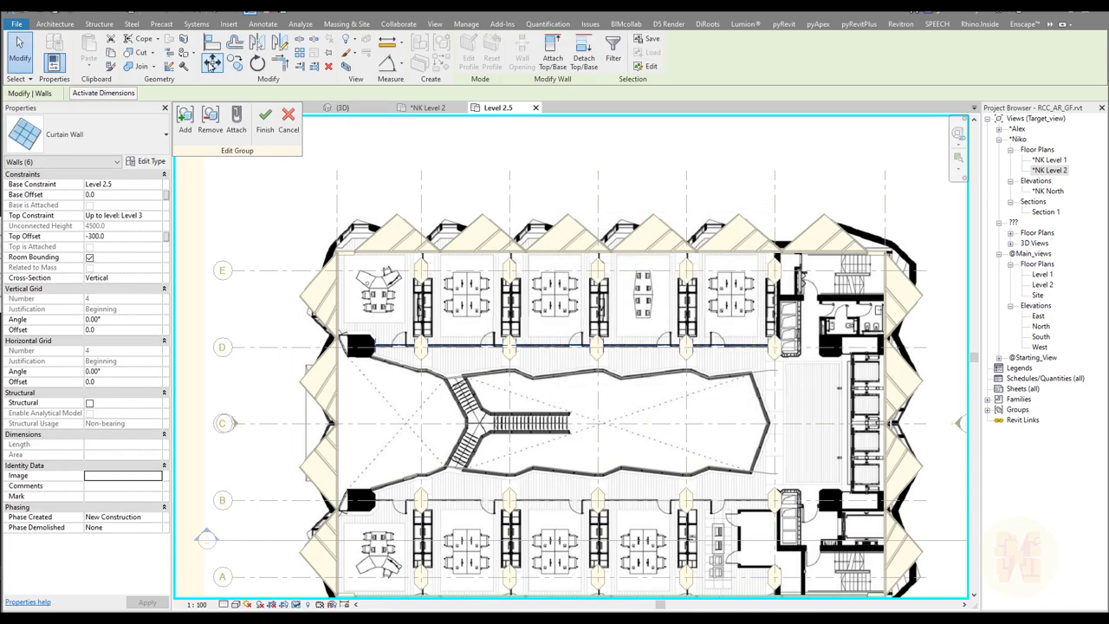
left_click(258, 46)
middle_click_drag(448, 515, 438, 408)
scroll(438, 408, "up", 3)
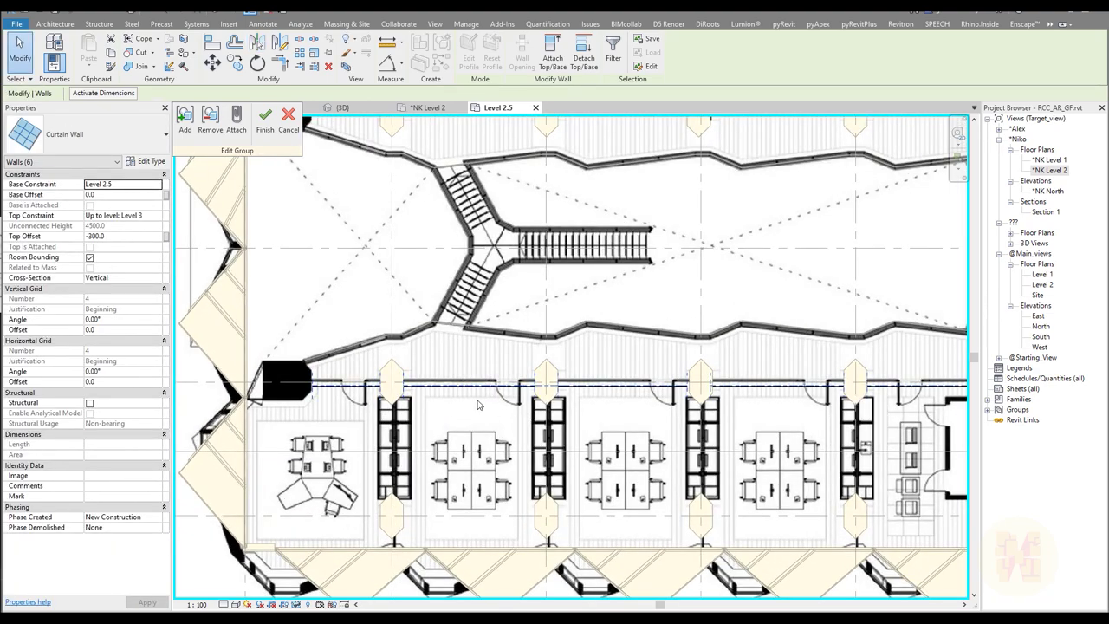
middle_click_drag(821, 410, 618, 397)
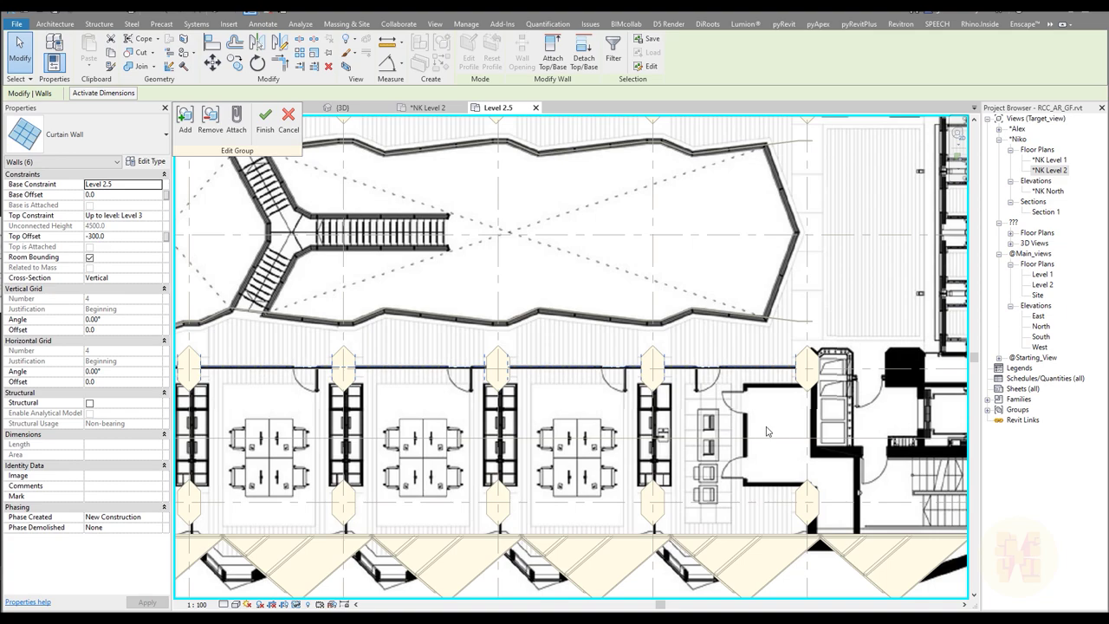
key("Escape")
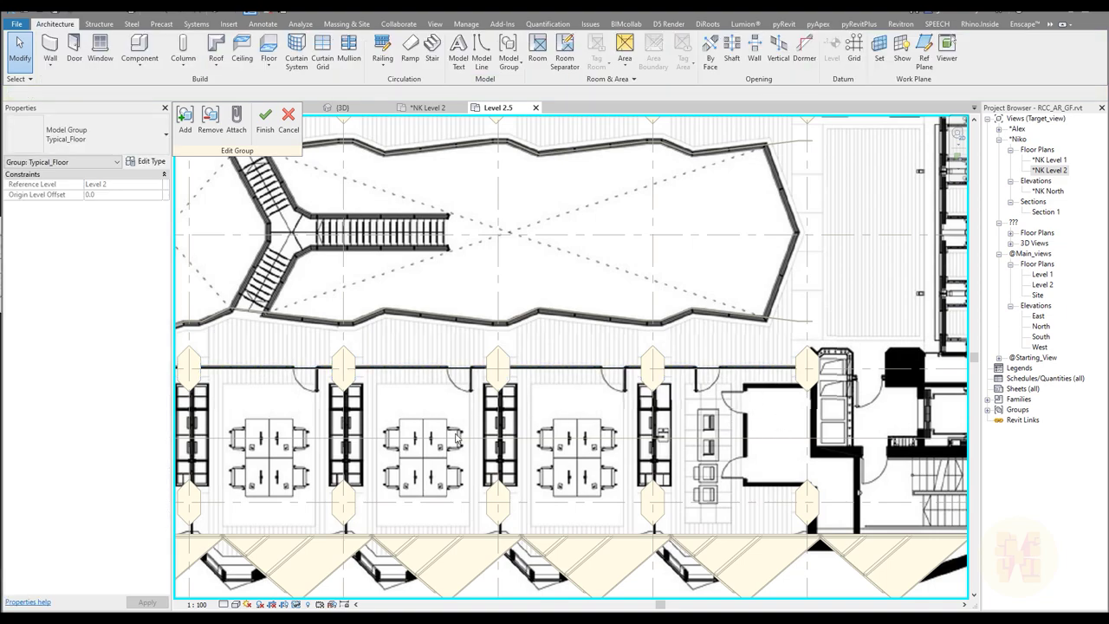
Finish editing the Typical_Floor group and open the default 3D view of the tower
scroll(492, 411, "down", 10)
scroll(497, 404, "up", 7)
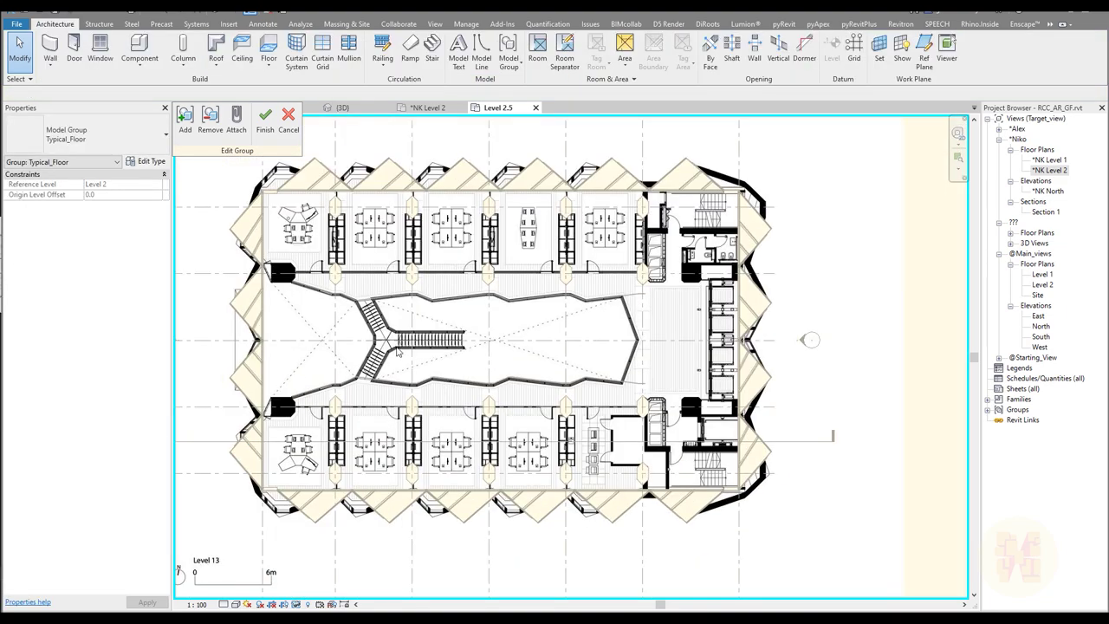
left_click(265, 121)
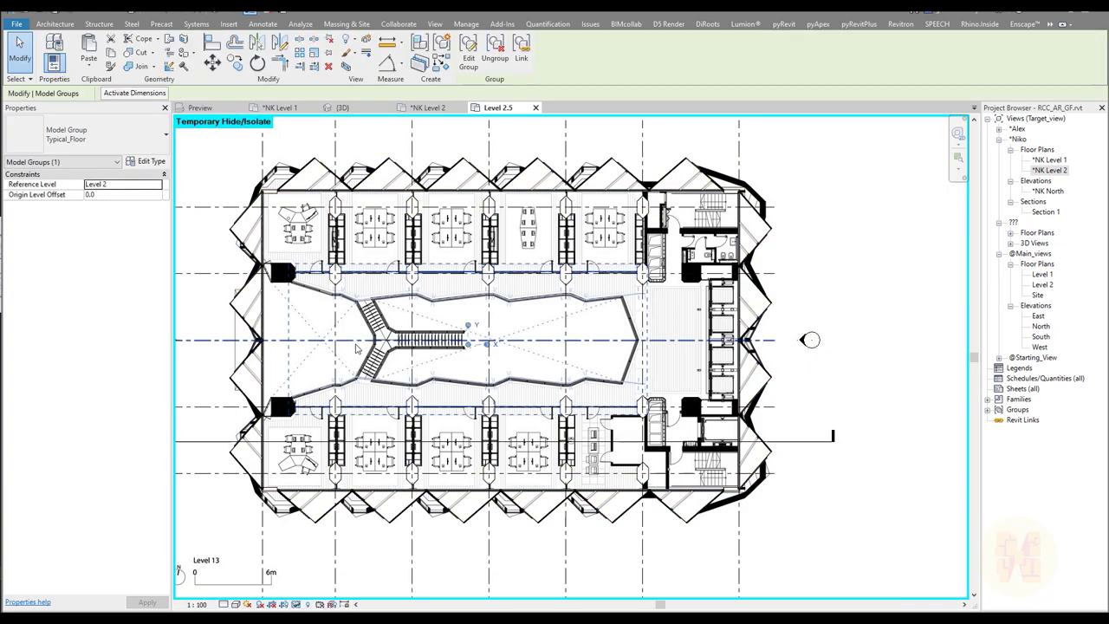
left_click(218, 13)
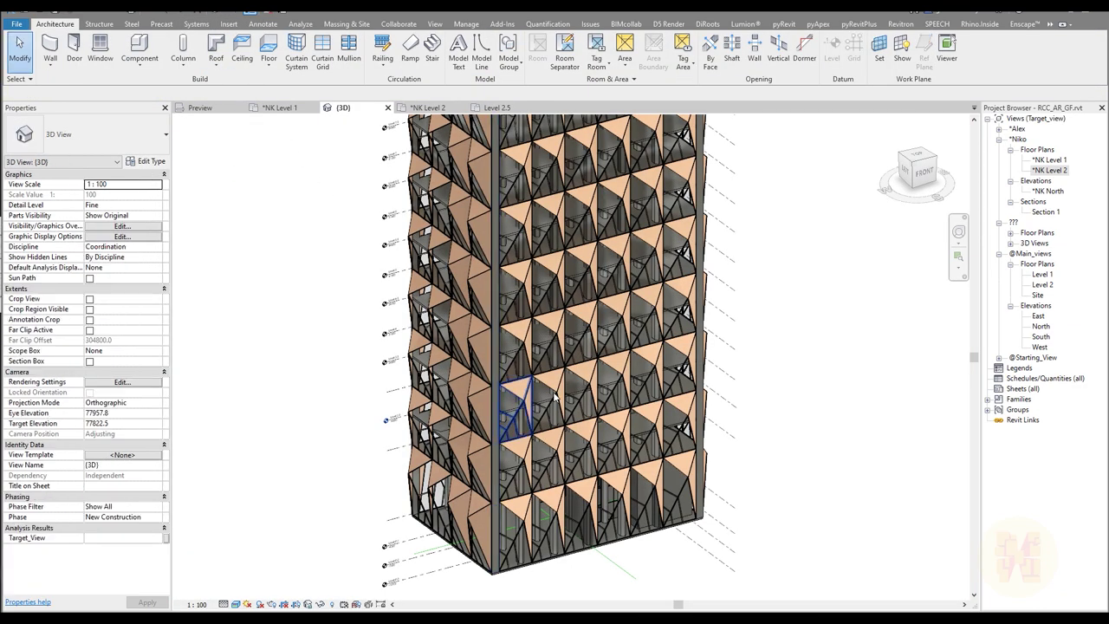
Isolate the Typical_Floor group at Level 2 with a section box around it and clear the selection
middle_click_drag(477, 423, 457, 348, "shift")
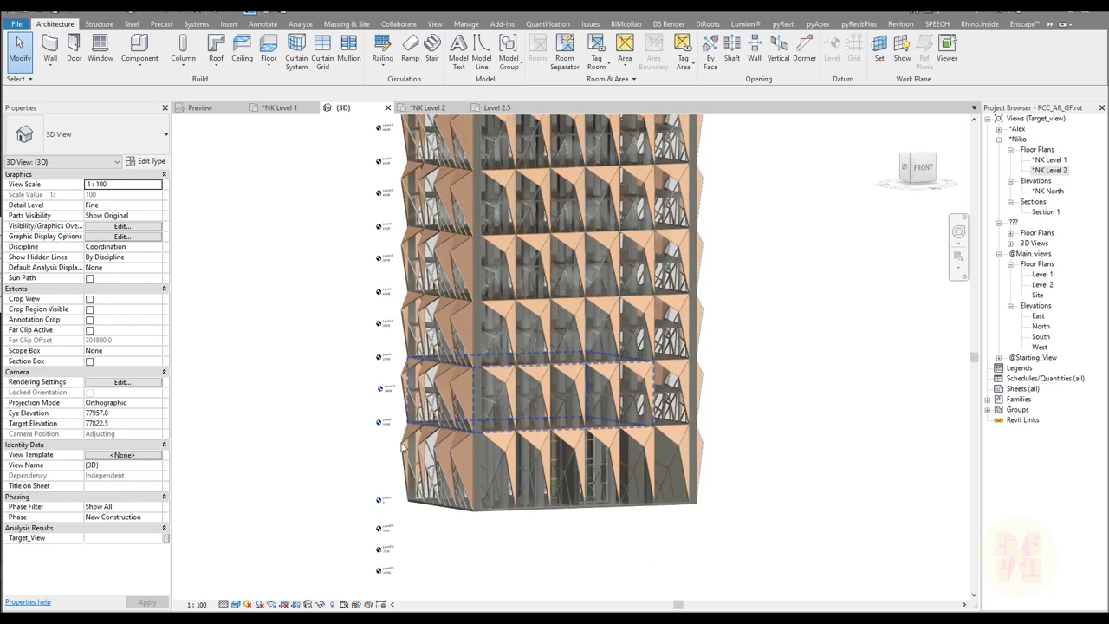
scroll(395, 440, "up", 4)
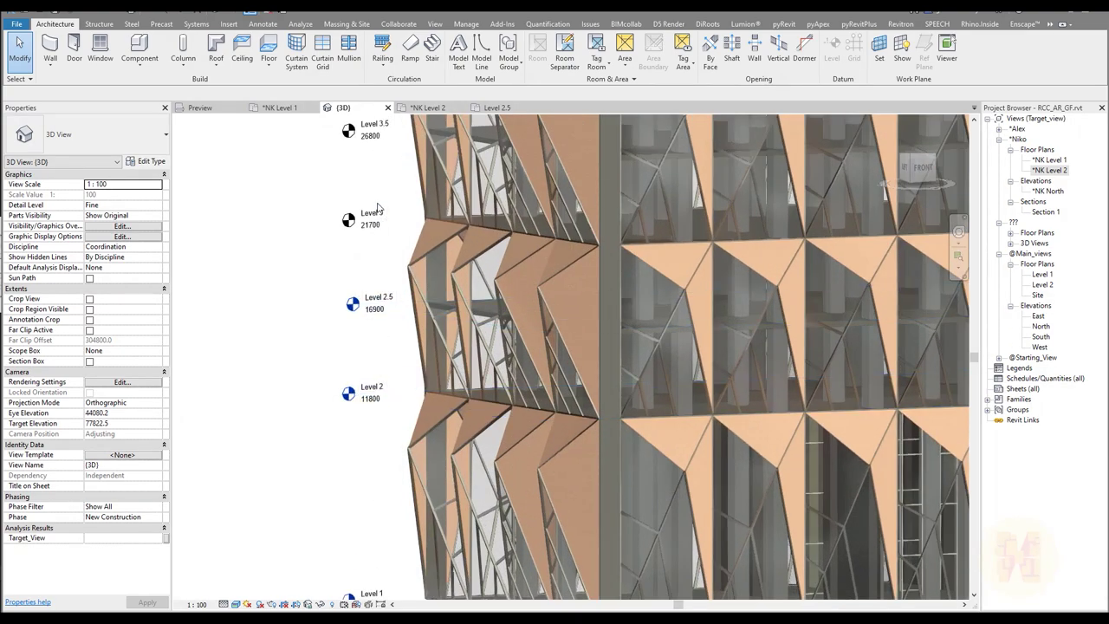
left_click(437, 303)
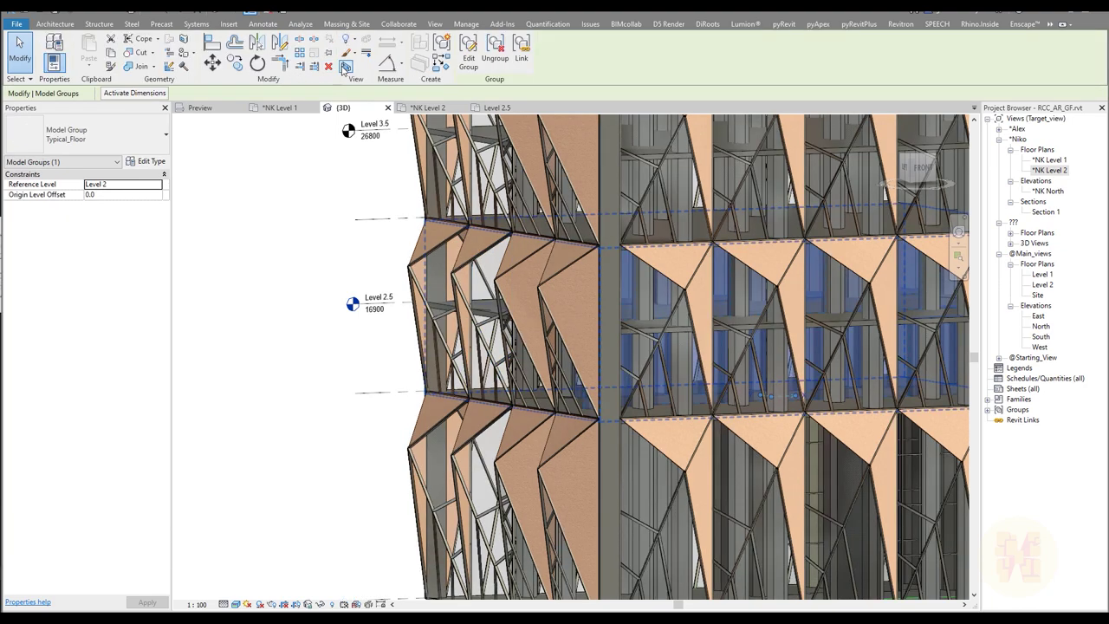
key("b")
key("x")
scroll(444, 359, "down", 3)
middle_click_drag(444, 358, 437, 416, "shift")
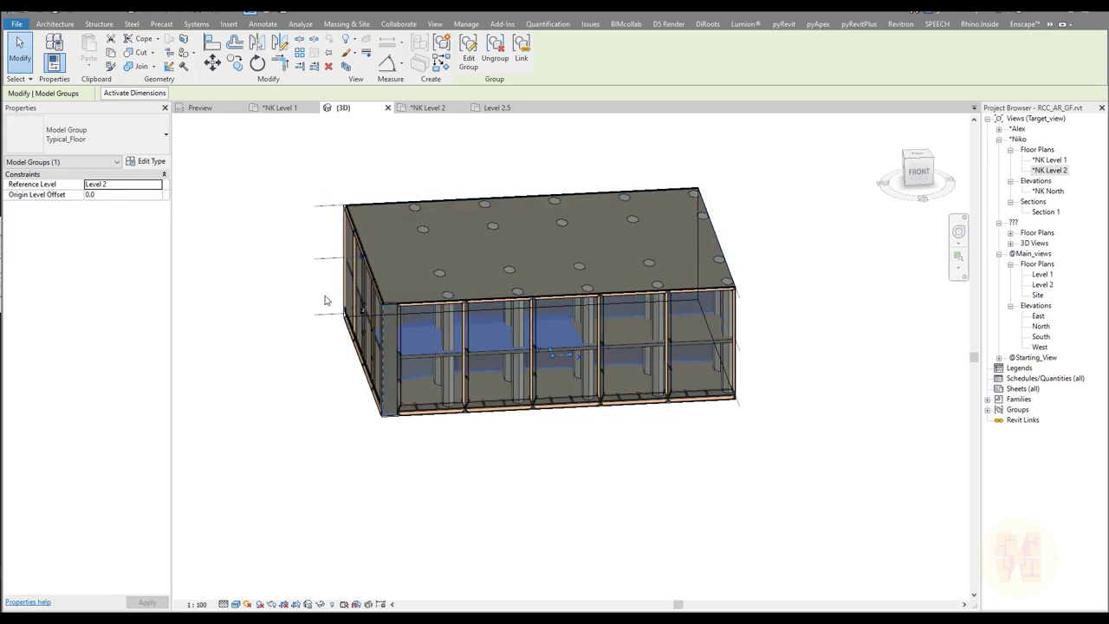
key("Escape")
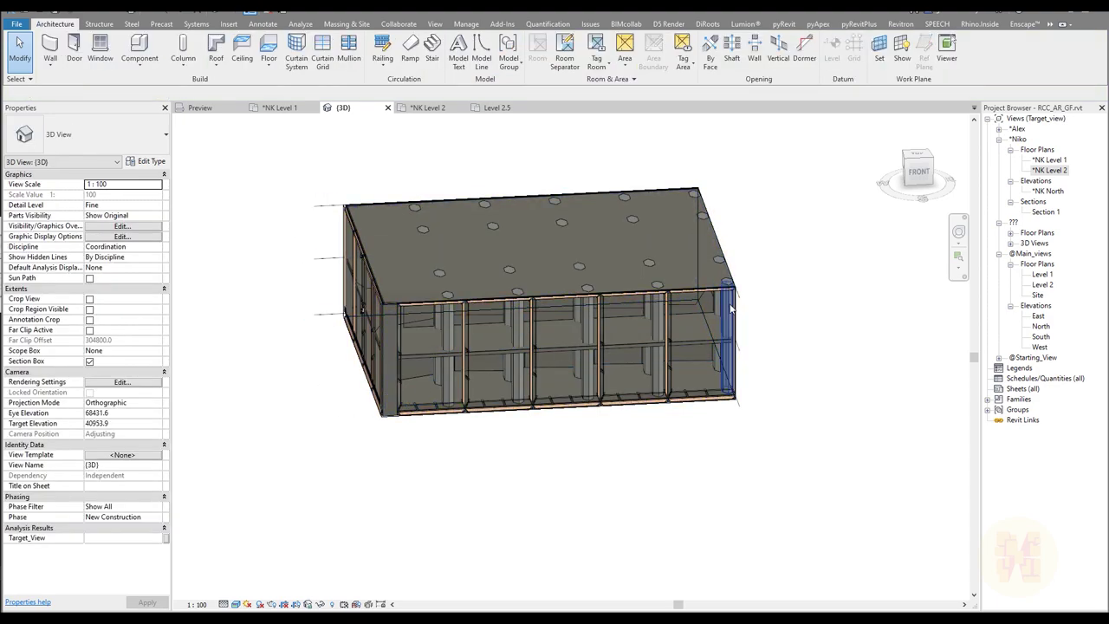
Extend the west, front and east sides of the section box outward beyond the faceted facade panels
middle_click_drag(743, 324, 436, 371, "shift")
scroll(433, 364, "up", 5)
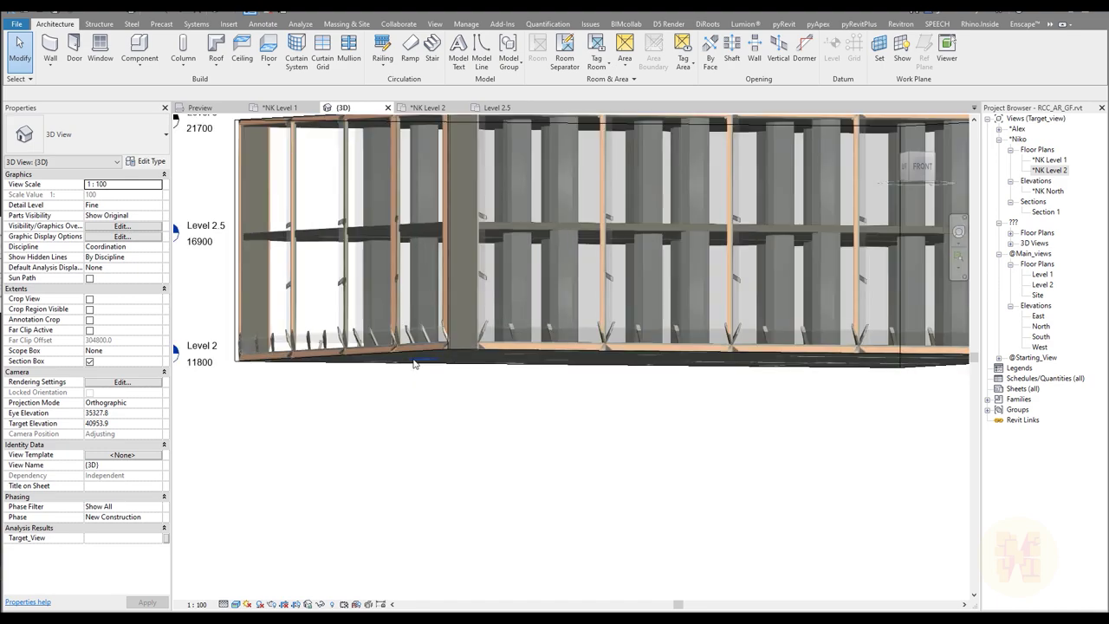
left_click(457, 351)
key("Escape")
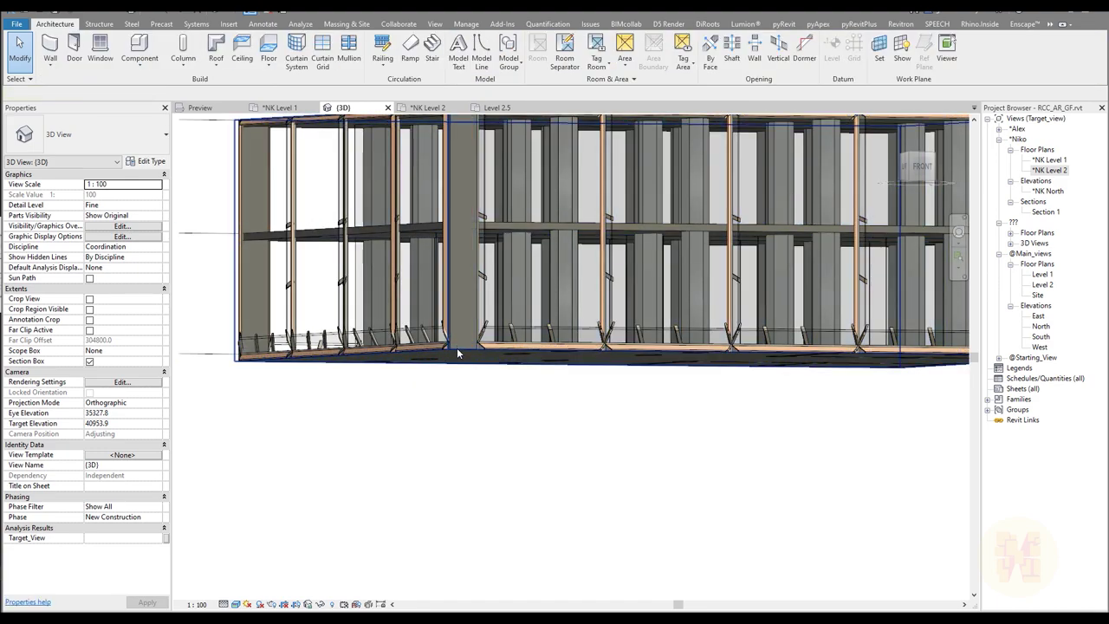
left_click(457, 344)
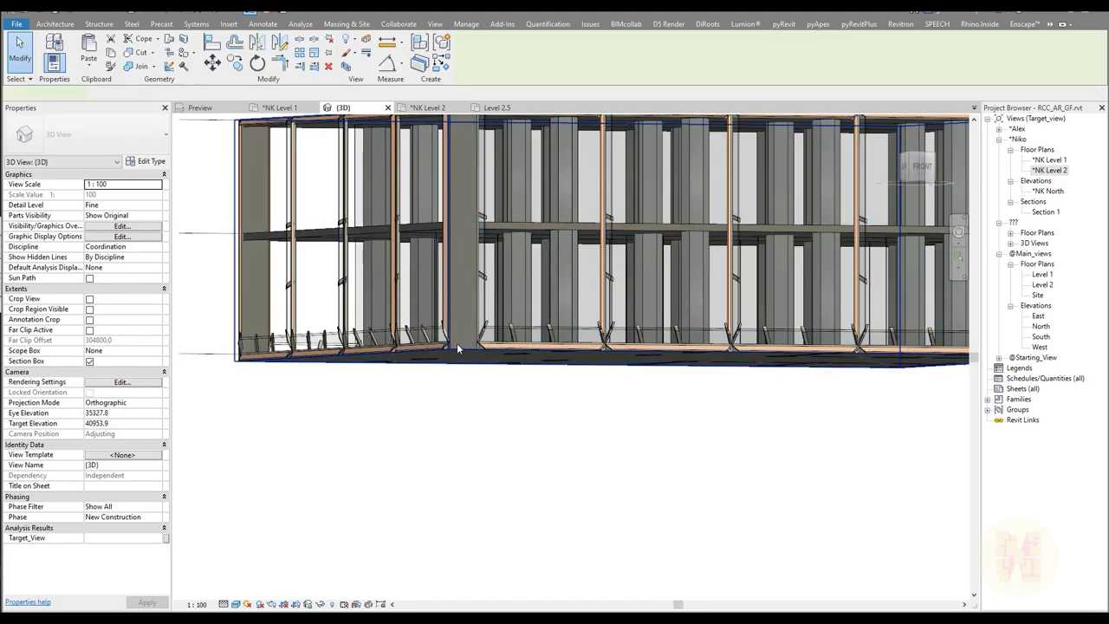
scroll(520, 325, "down", 3)
middle_click_drag(521, 313, 420, 329, "shift")
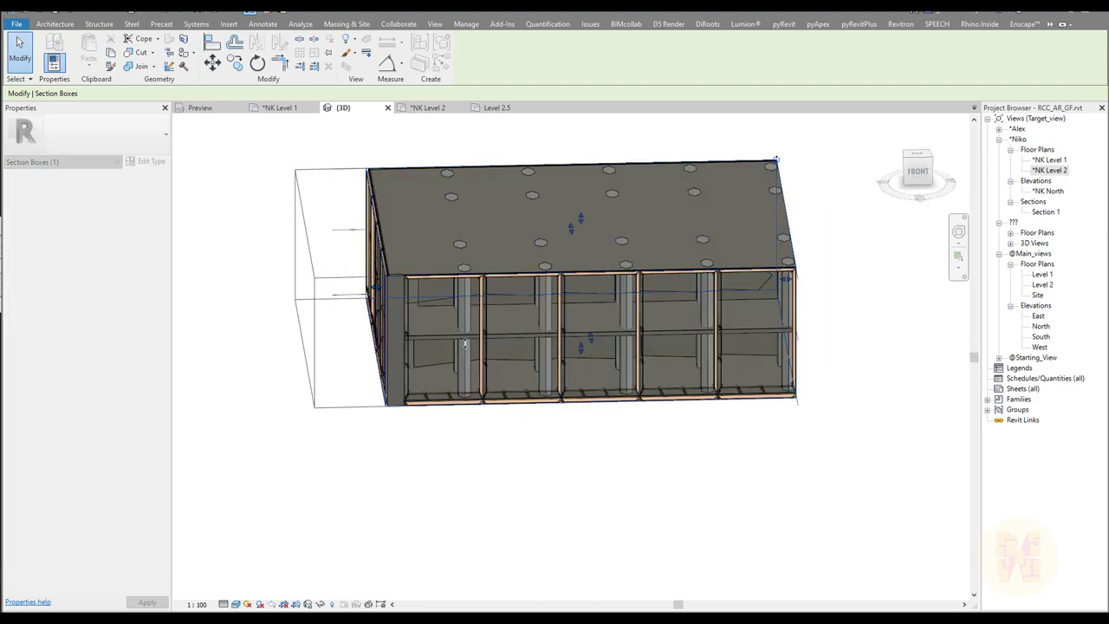
left_click_drag(552, 339, 570, 425)
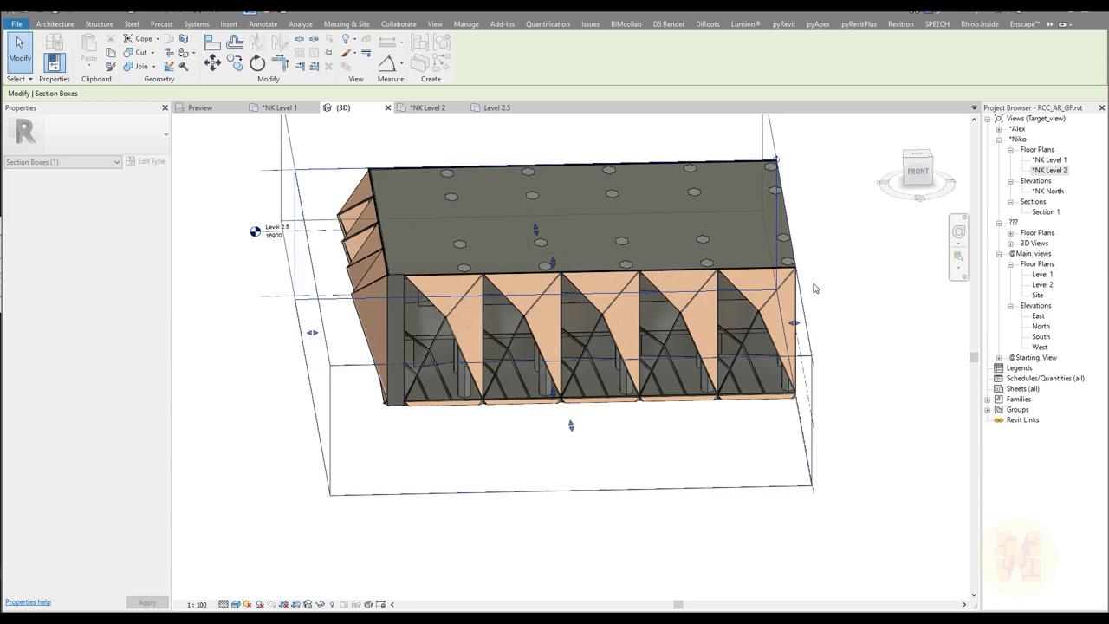
middle_click_drag(818, 289, 643, 317)
left_click_drag(623, 307, 738, 308)
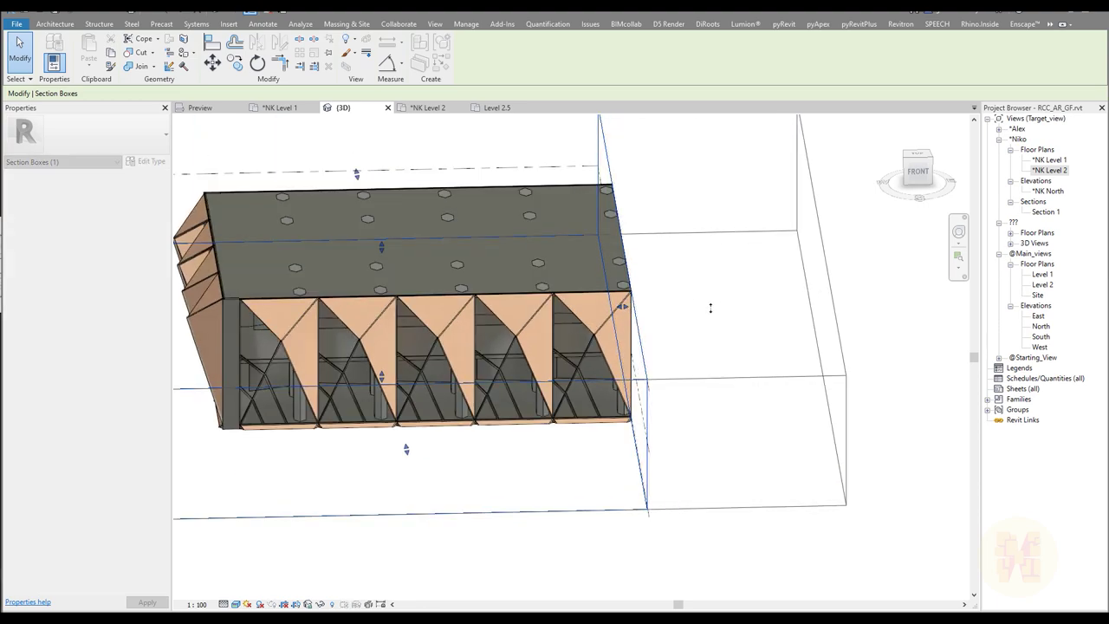
Move the west face of the section box into the building to cut open the interior and clear the selection
middle_click_drag(390, 310, 551, 305)
left_click_drag(303, 313, 508, 311)
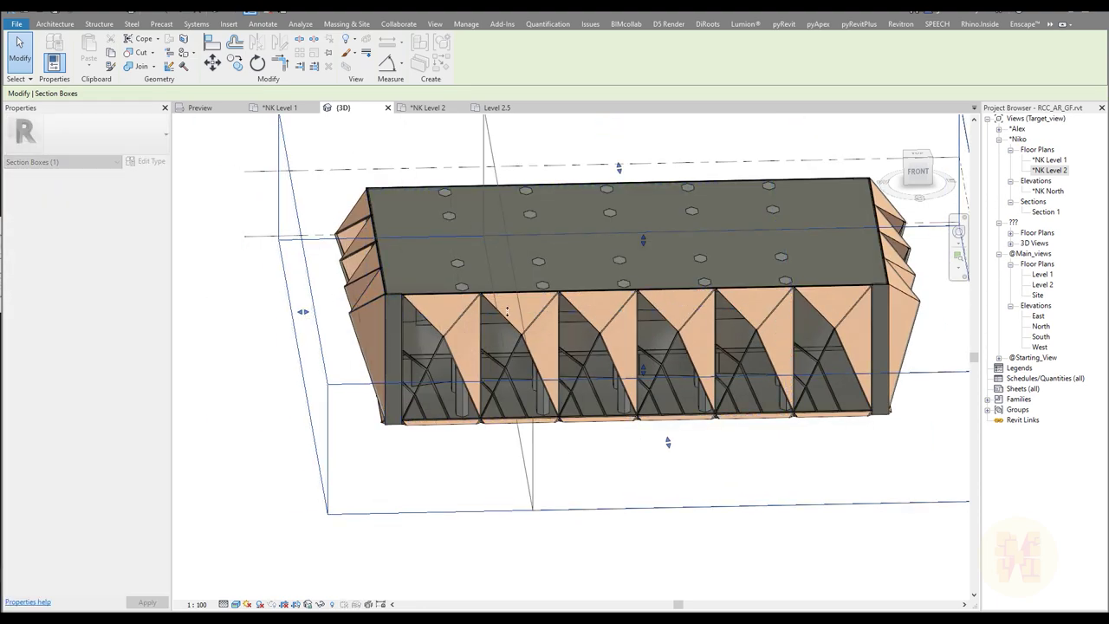
middle_click_drag(414, 402, 559, 416, "shift")
scroll(599, 466, "up", 3)
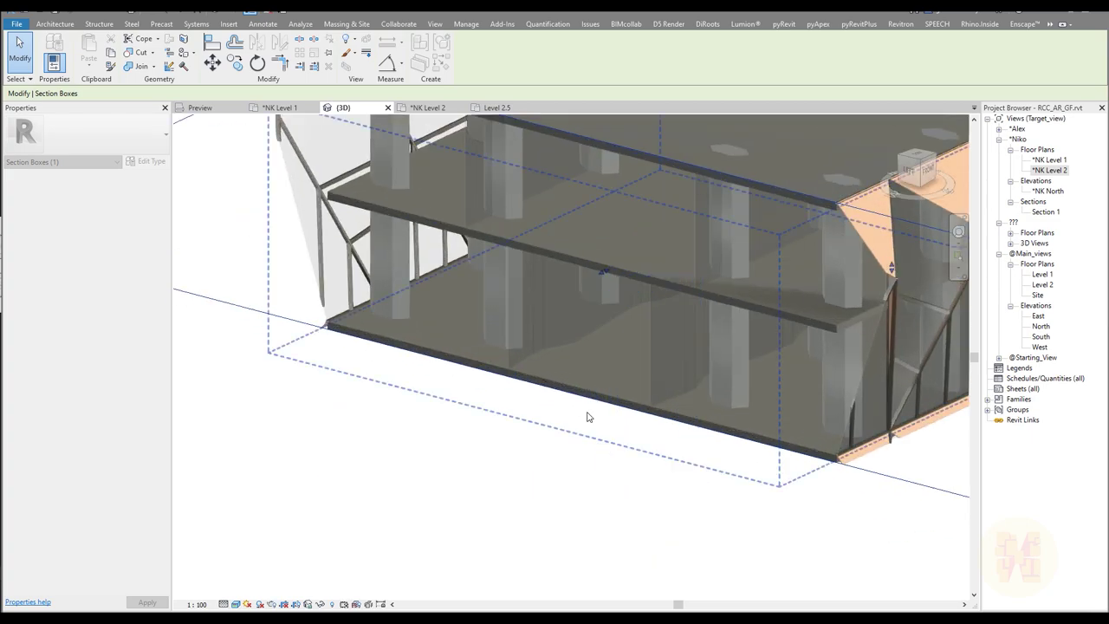
left_click(593, 419)
Compare the separate Generic 300mm floor on Level 2.5 with the floor inside the Typical_Floor group
middle_click_drag(583, 292, 544, 320, "shift")
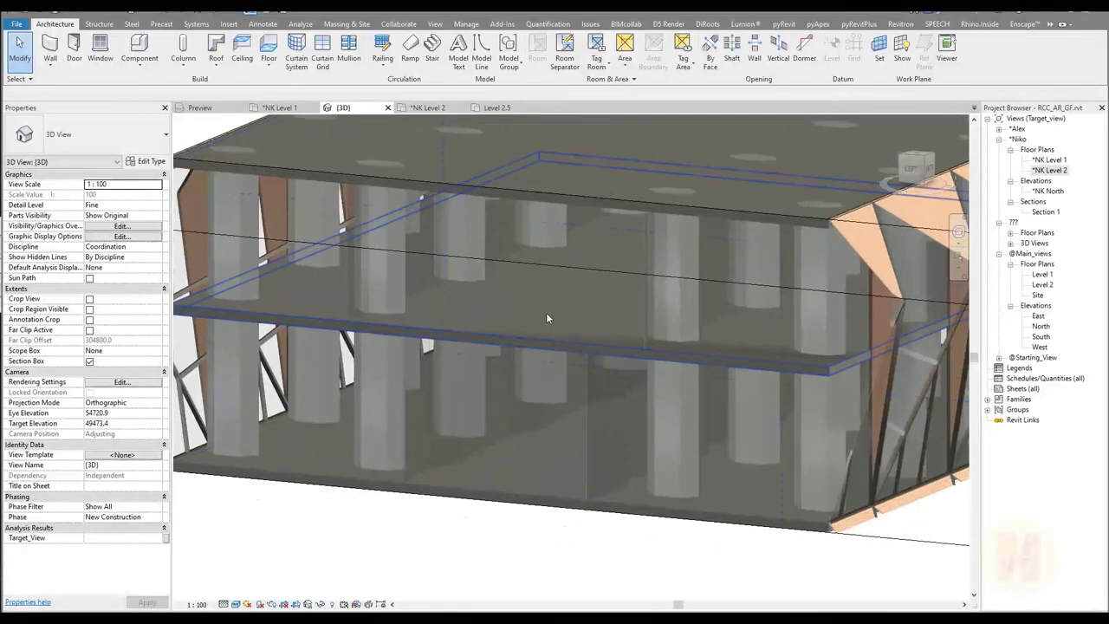
scroll(537, 333, "up", 3)
left_click(529, 343)
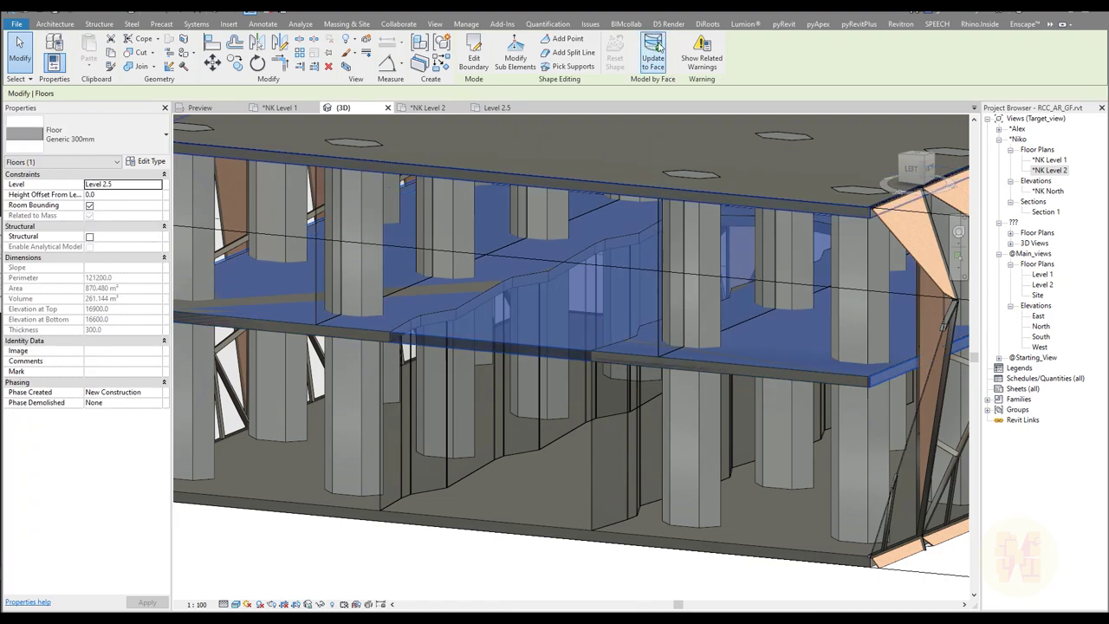
key("Escape")
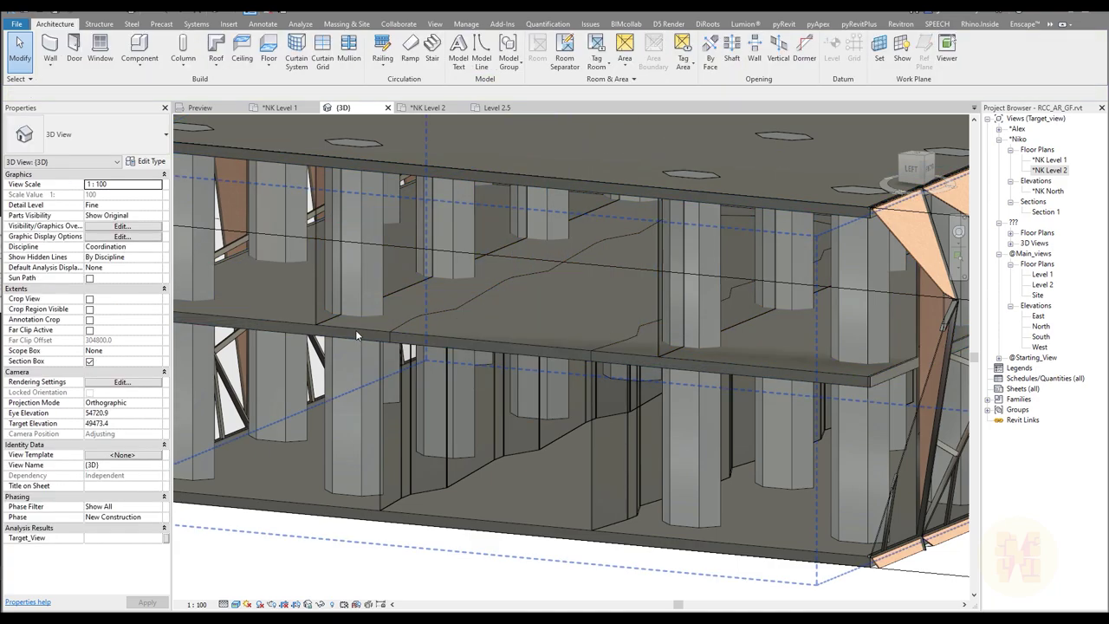
left_click(355, 336)
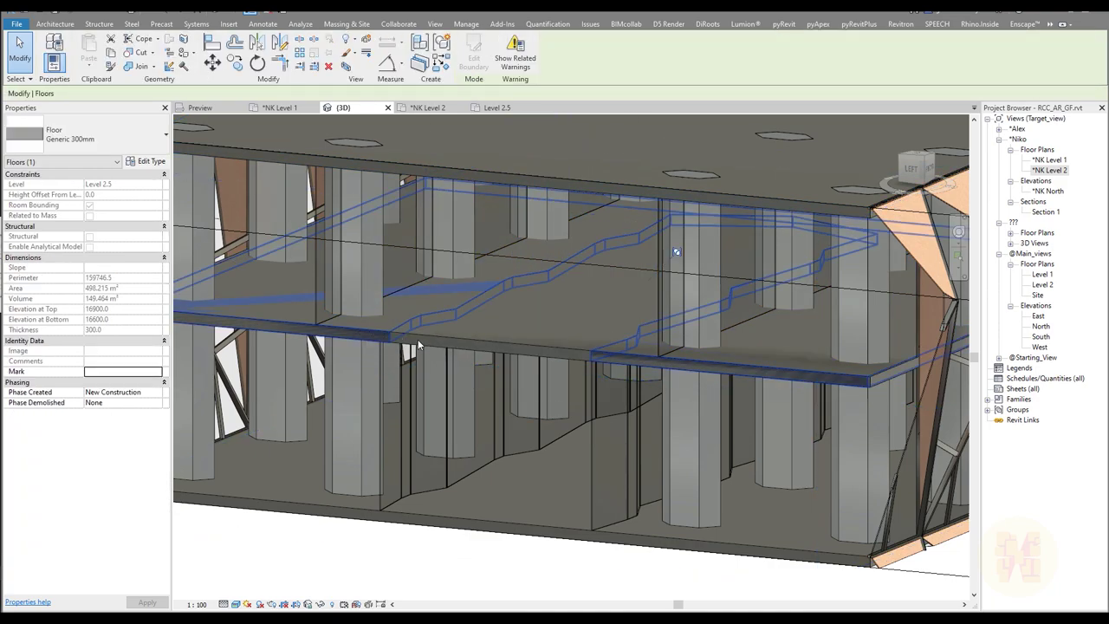
key("Escape")
left_click(534, 346)
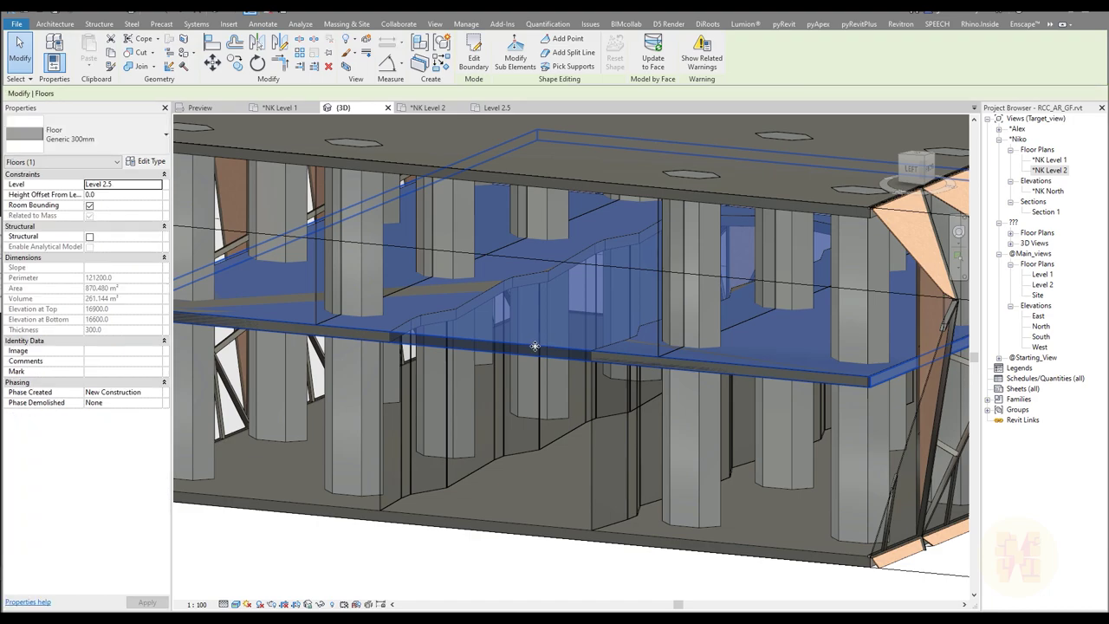
scroll(535, 346, "down", 2)
middle_click_drag(534, 345, 658, 261, "shift")
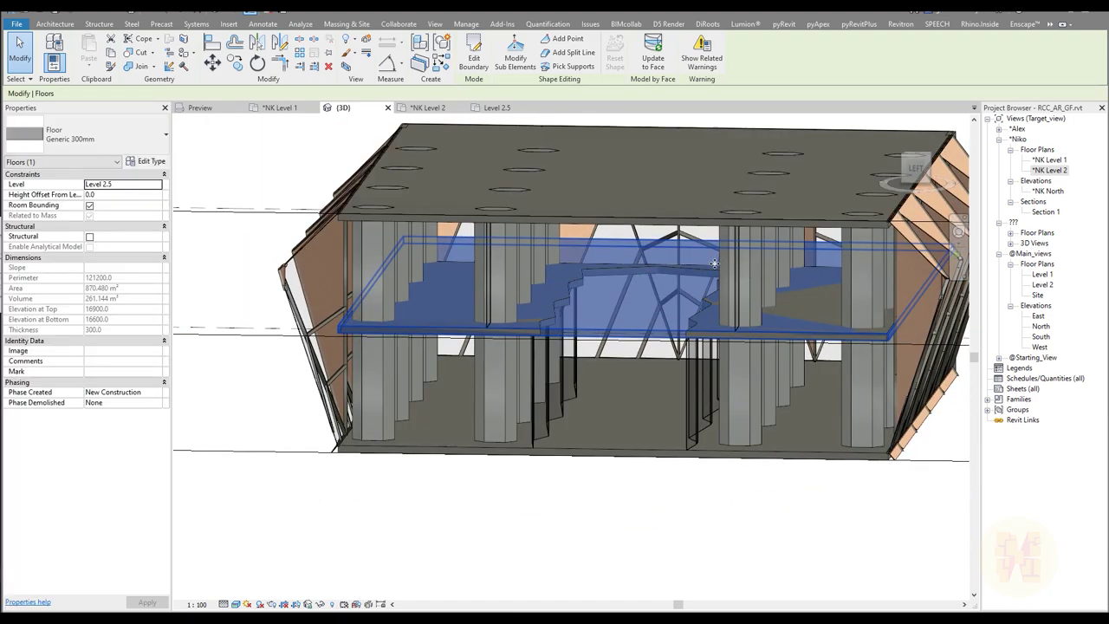
left_click(473, 59)
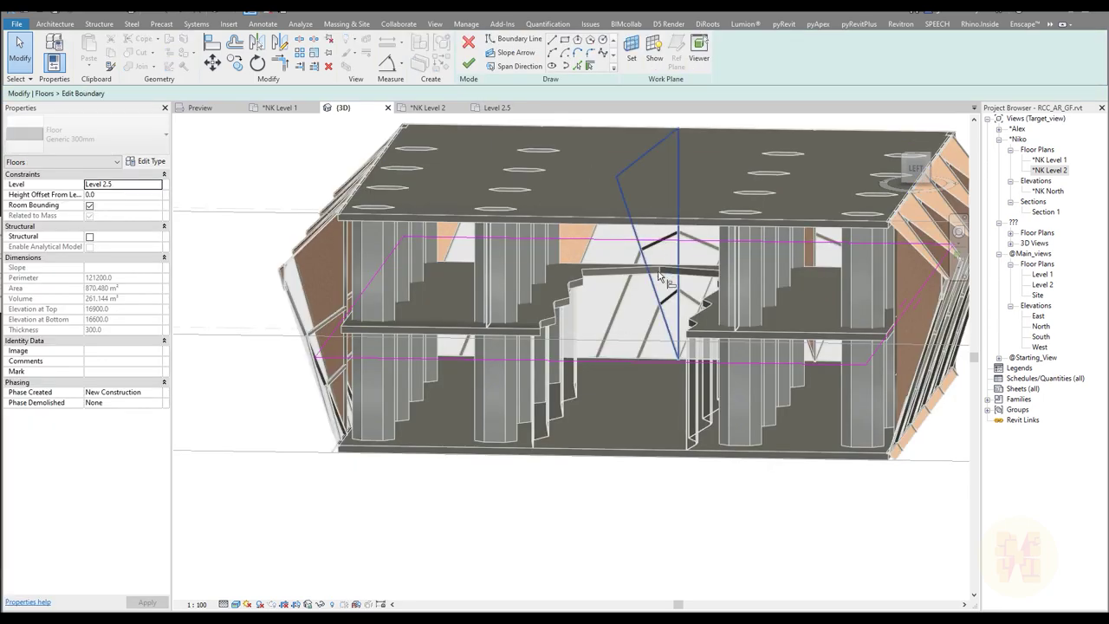
key("a")
key("l")
left_click(468, 43)
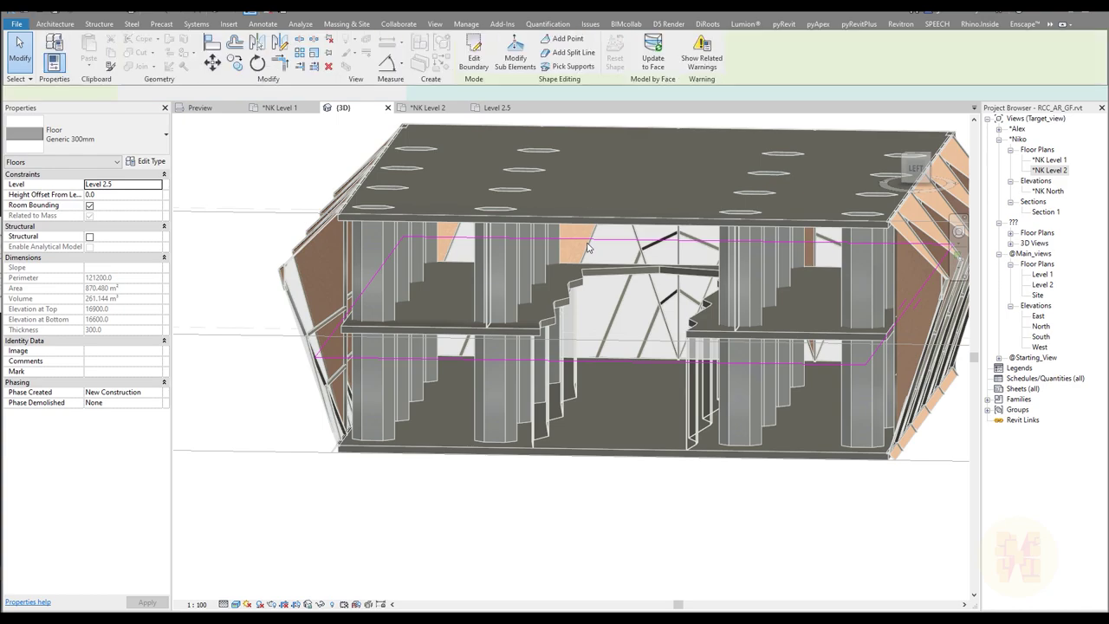
Lower the top of the section box below the upper slab to expose Level 2.5 and clear the selection
scroll(416, 250, "down", 5)
left_click(416, 249)
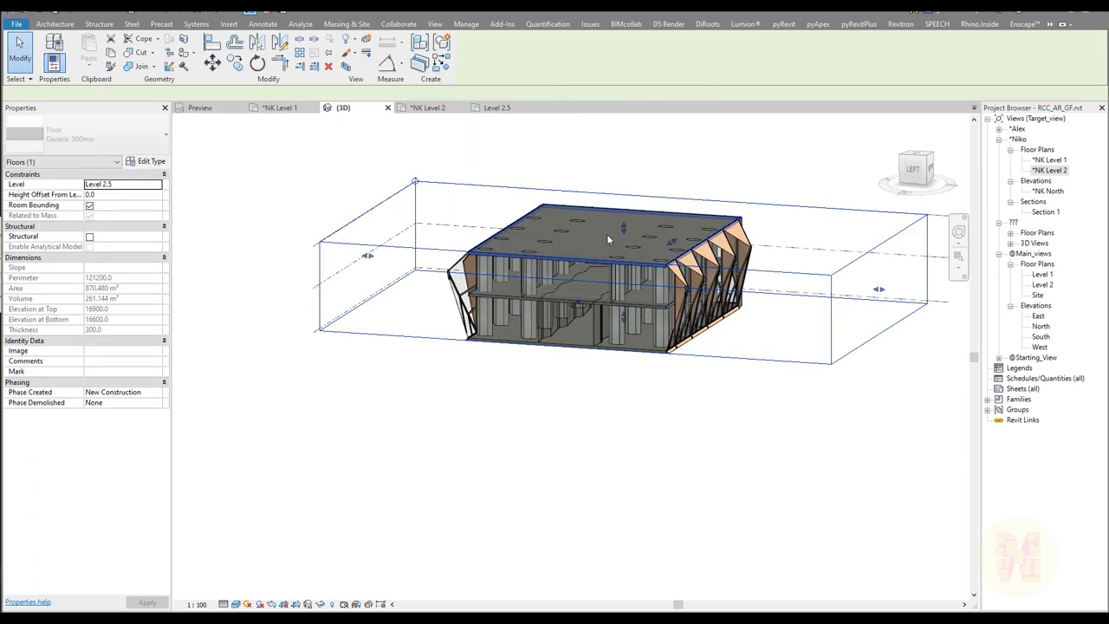
middle_click_drag(629, 257, 603, 374, "shift")
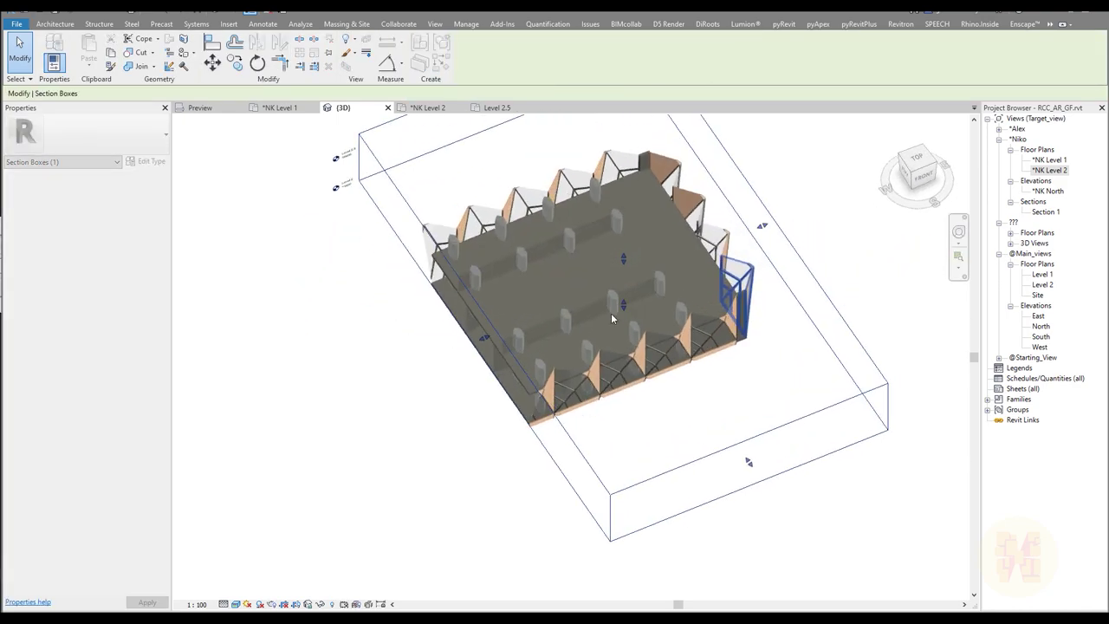
key("Escape")
Edit the separate Level 2.5 floor's boundary, aligning its west line to the group floor's east edge beside the core, and finish the sketch
scroll(678, 243, "up", 4)
middle_click_drag(697, 212, 655, 261)
scroll(376, 369, "down", 5)
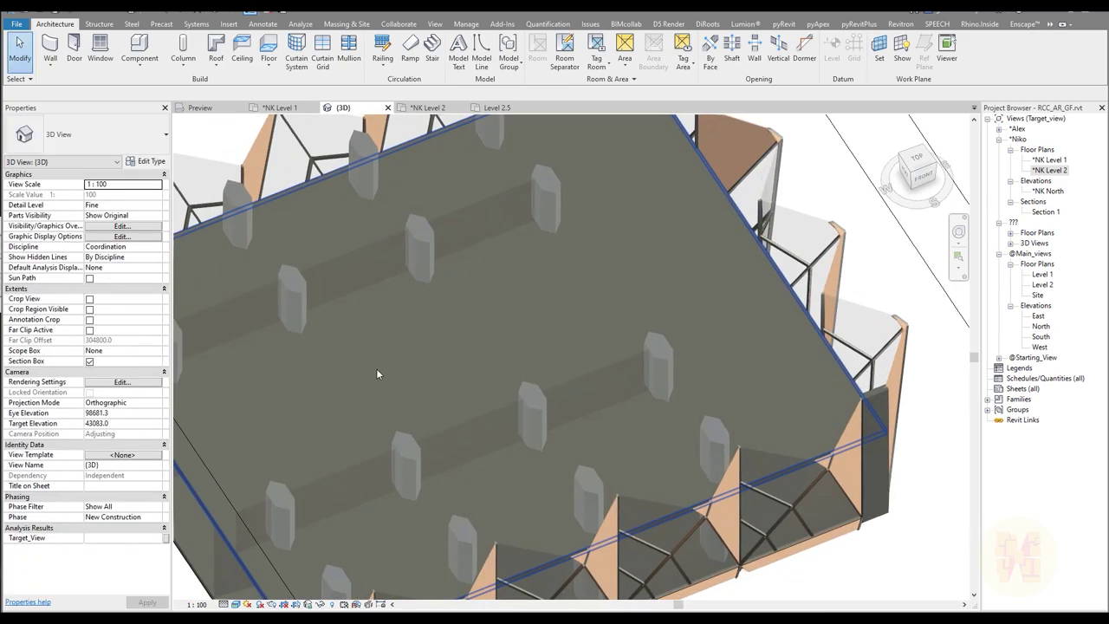
left_click(376, 368)
scroll(393, 371, "up", 3)
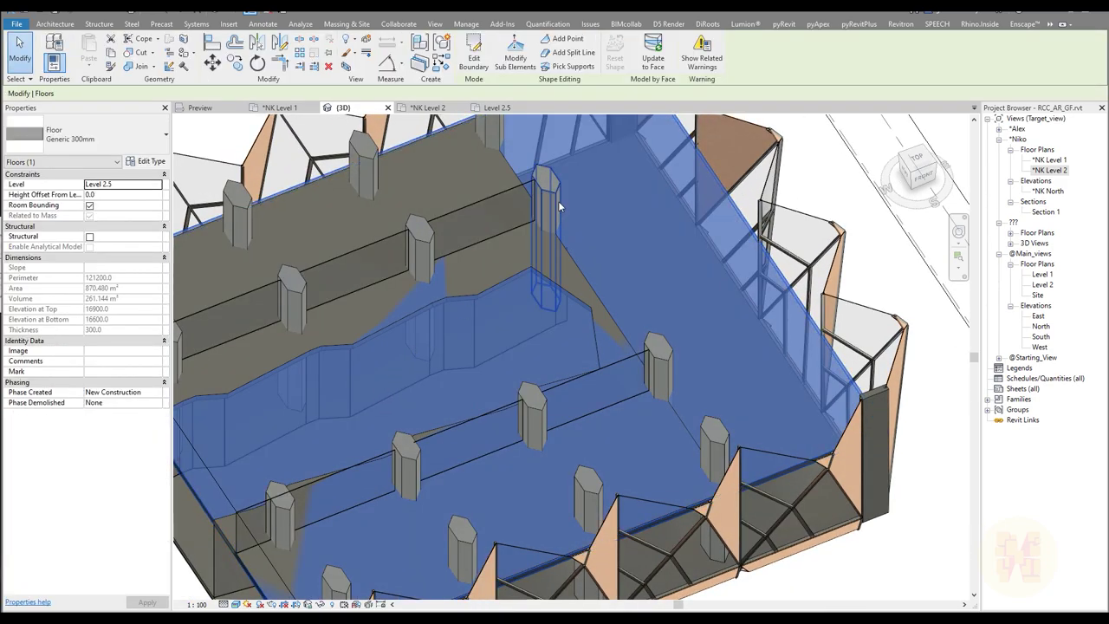
scroll(526, 262, "up", 2)
left_click(474, 53)
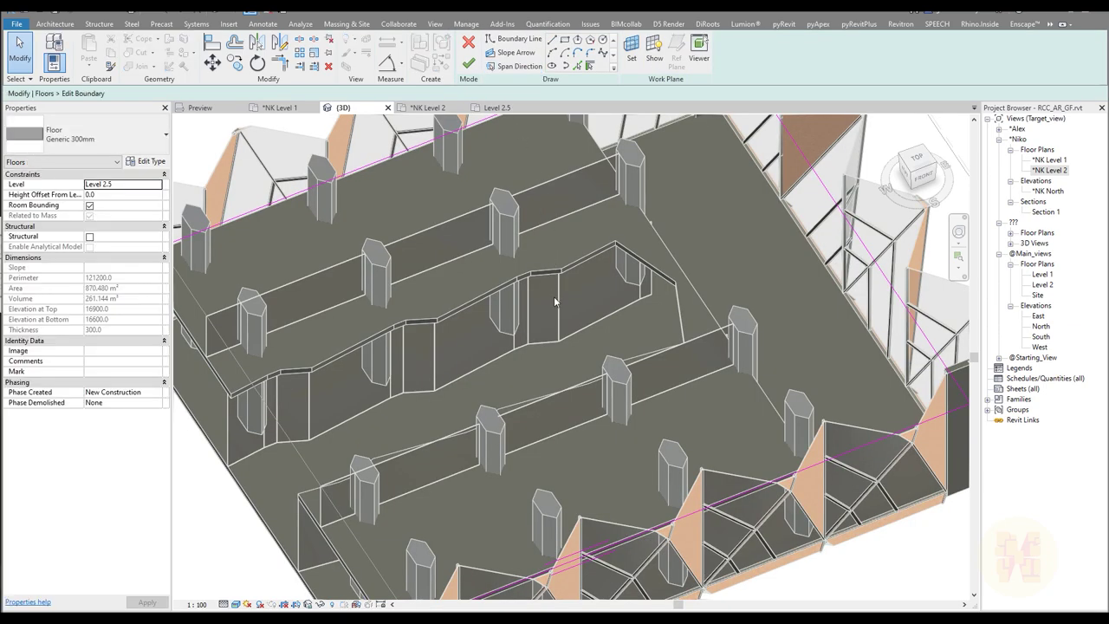
key("a")
key("l")
scroll(555, 353, "down", 3)
mouse_move(556, 355)
middle_mouse_down("shift")
mouse_move(649, 341)
mouse_move(485, 317)
mouse_move(531, 336)
middle_mouse_up("shift")
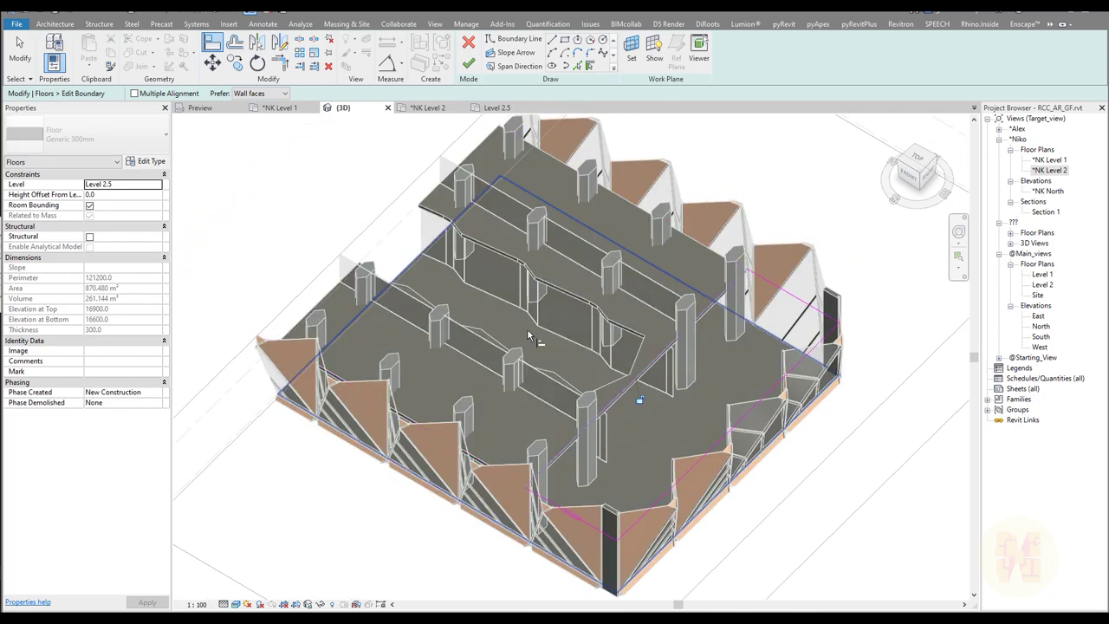
left_click(468, 63)
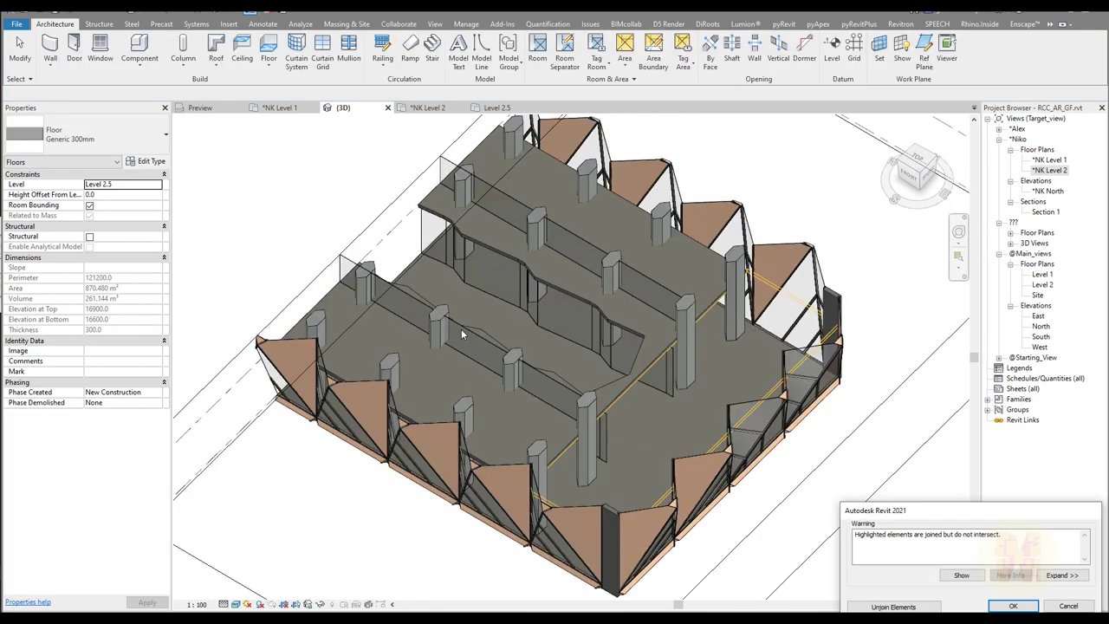
left_click(957, 548)
left_click(1012, 607)
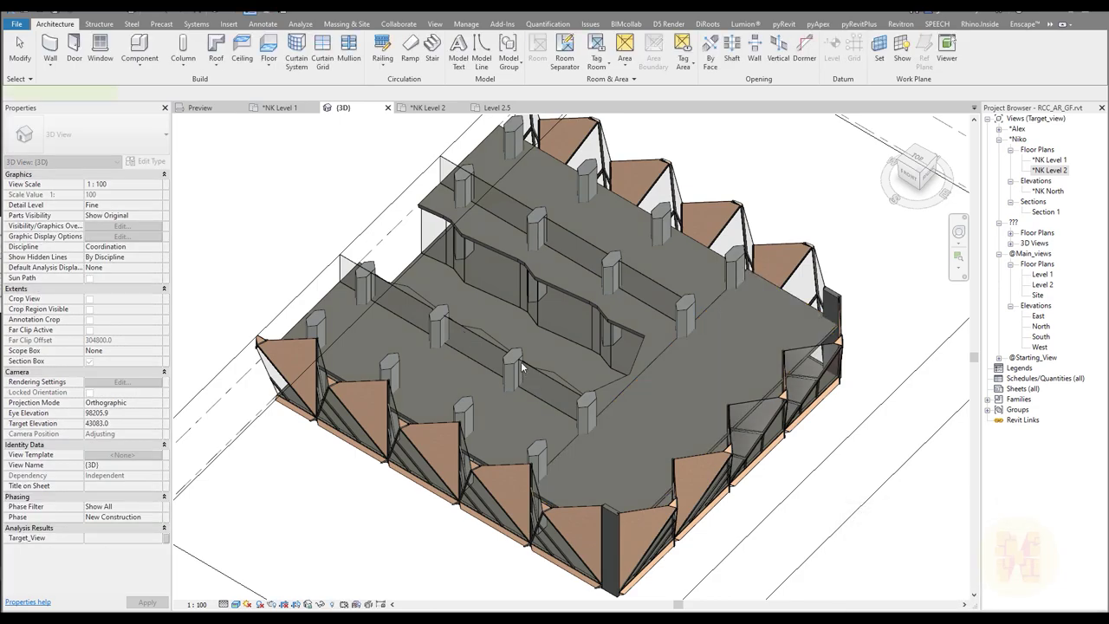
Raise the top of the section box far above the Level 2 floors to take in the tower's height
middle_click_drag(695, 363, 460, 499, "shift")
scroll(516, 501, "up", 3)
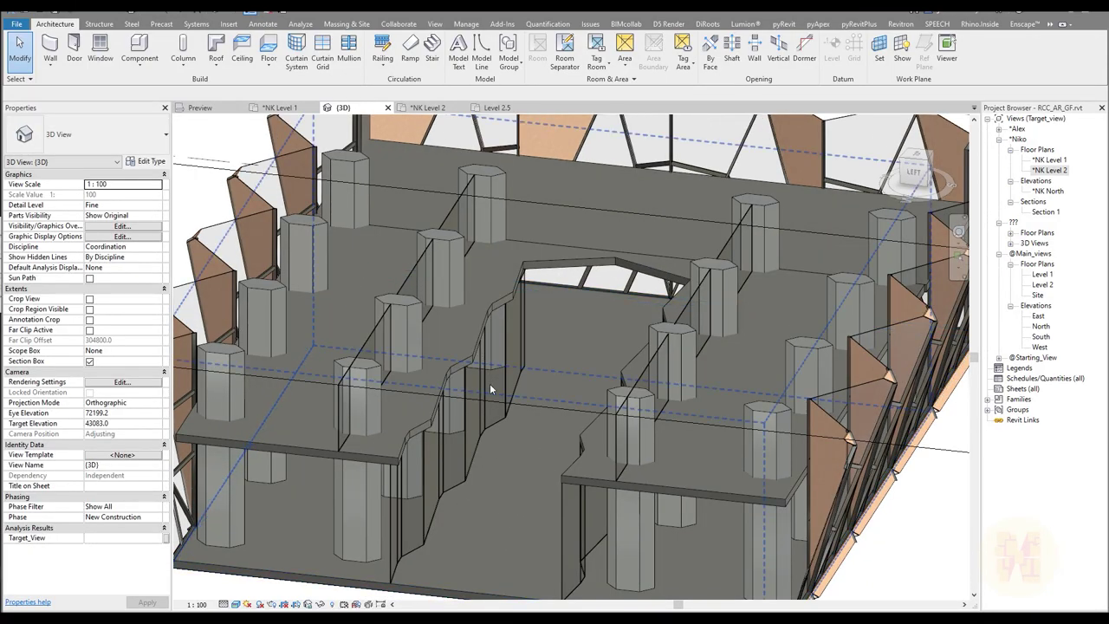
middle_click_drag(564, 426, 508, 433, "shift")
scroll(441, 323, "down", 4)
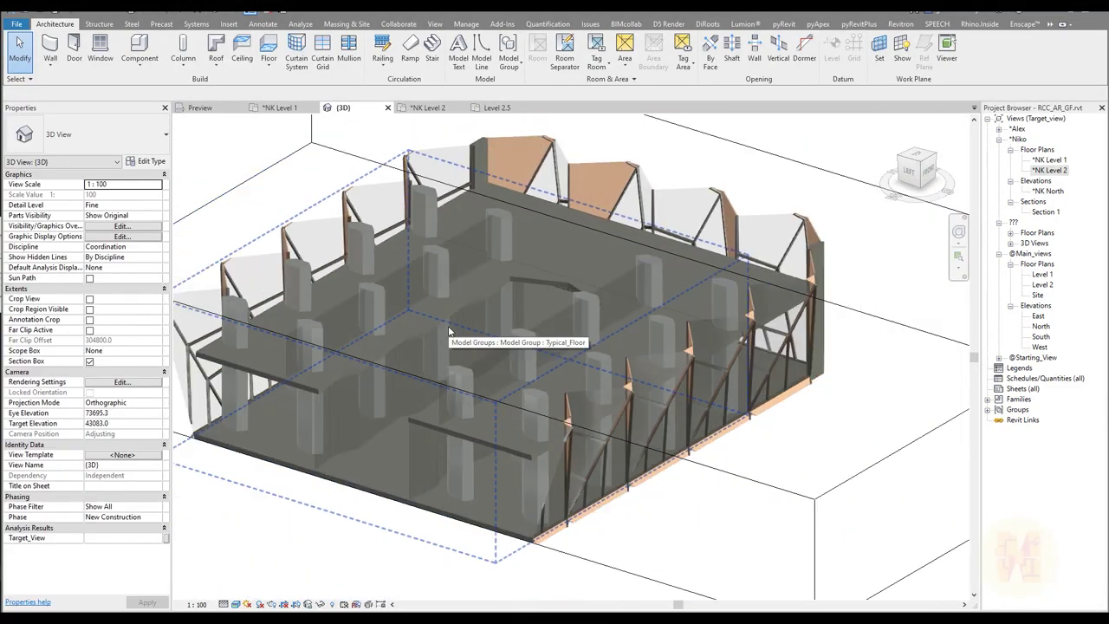
middle_click_drag(507, 340, 703, 452, "shift")
scroll(549, 359, "down", 3)
middle_click_drag(703, 452, 654, 488, "shift")
left_click(666, 462)
scroll(666, 460, "down", 2)
left_click_drag(653, 488, 612, 228)
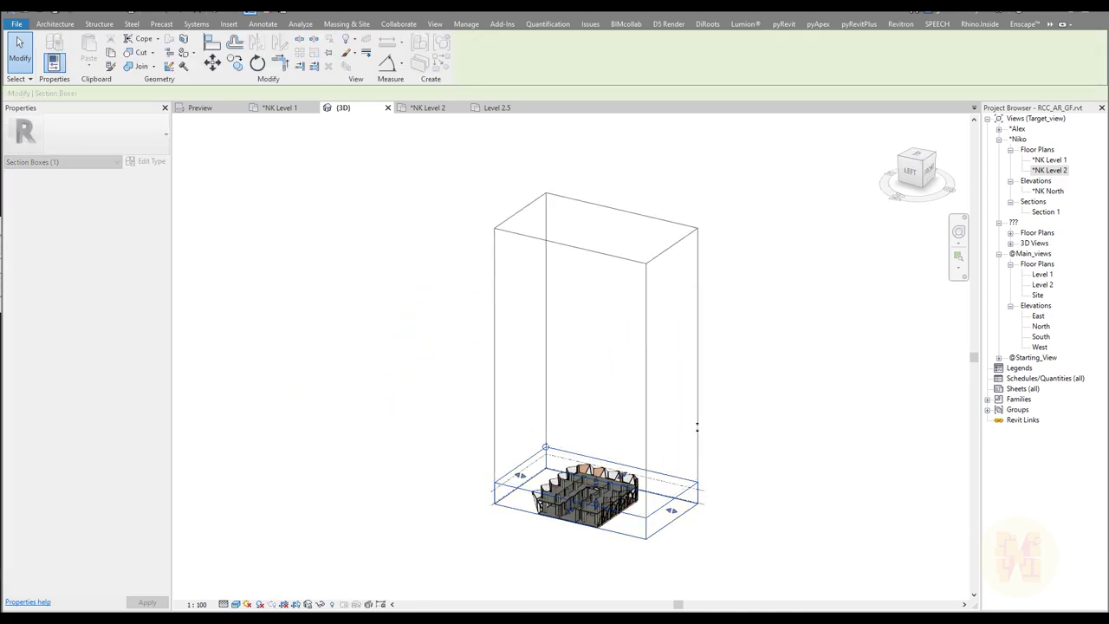
Copy the Typical_Floor model group on Level 2 to the clipboard
middle_click_drag(732, 462, 639, 500, "shift")
scroll(585, 518, "up", 8)
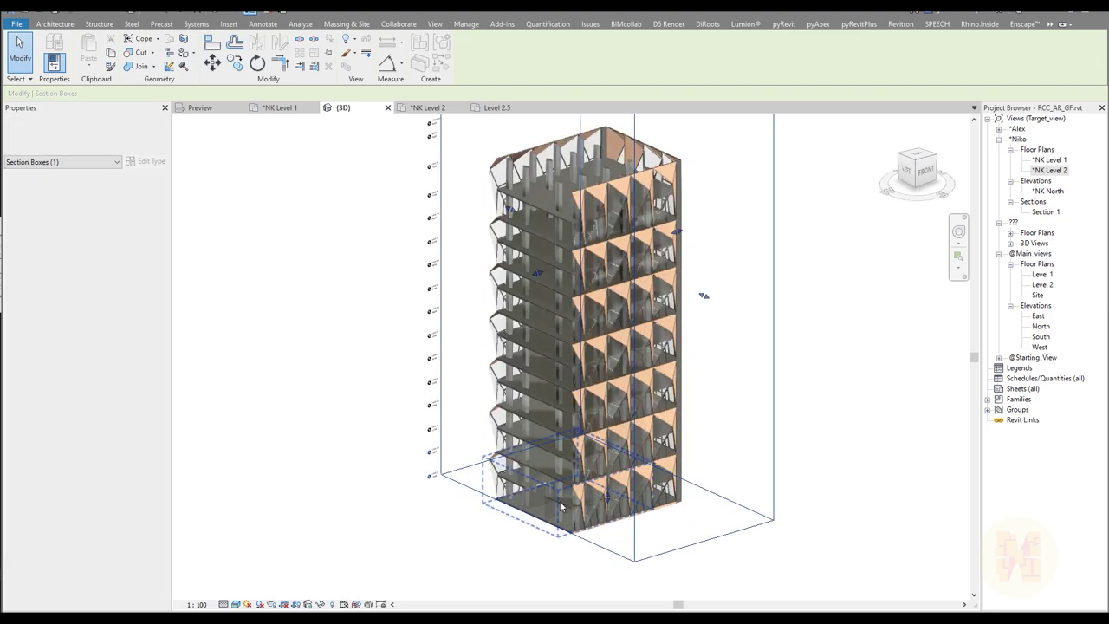
middle_click_drag(557, 494, 500, 483, "shift")
scroll(516, 528, "up", 3)
left_click(516, 529)
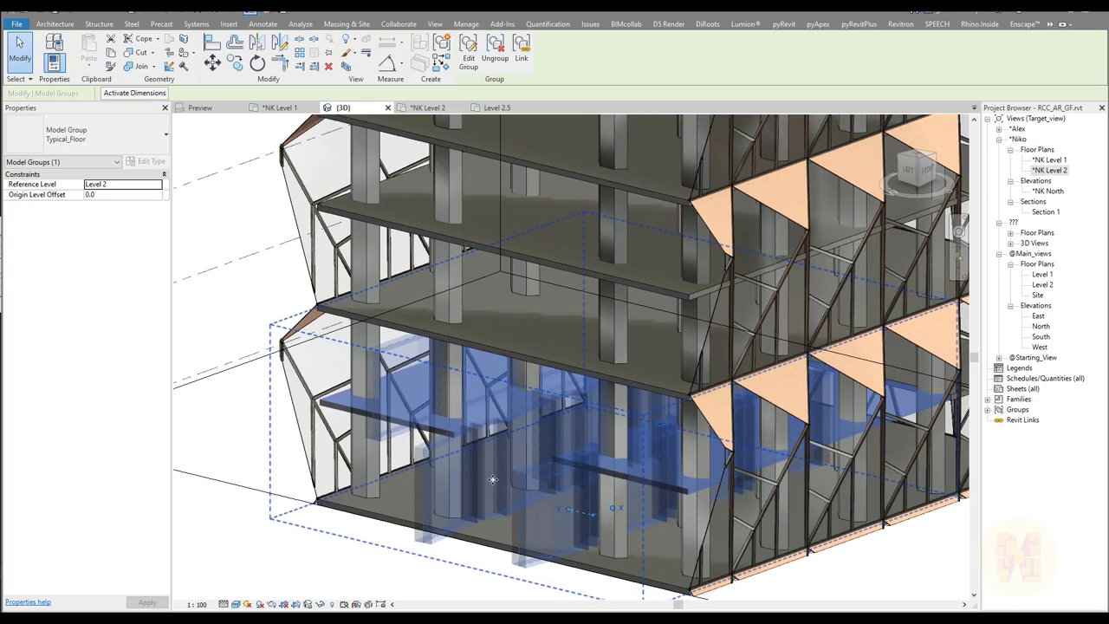
middle_click_drag(551, 443, 525, 371, "shift")
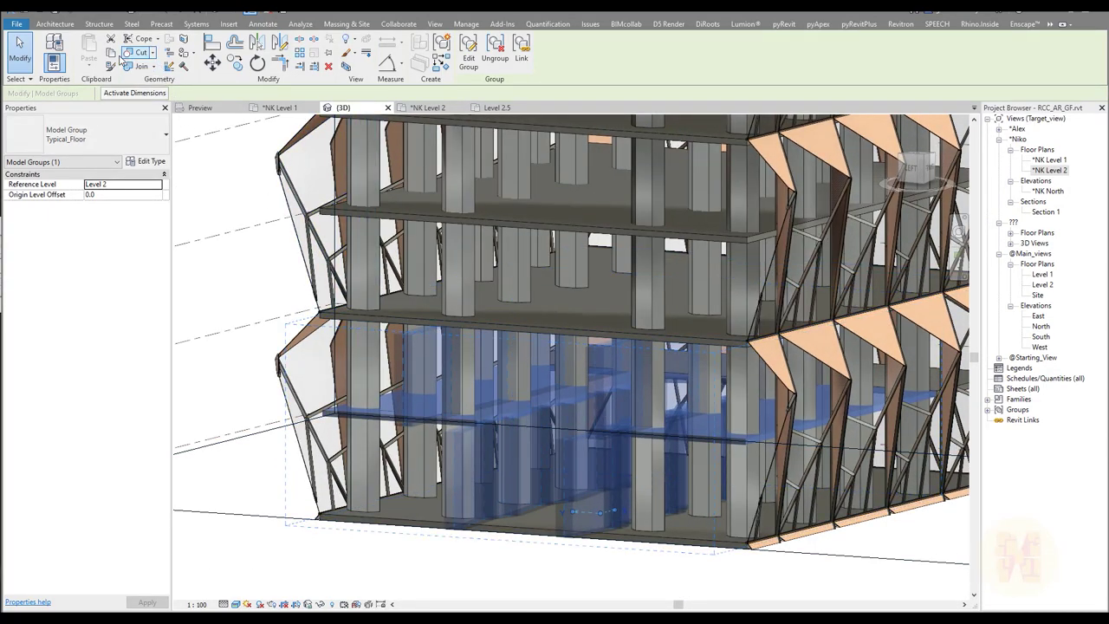
Paste the copied Typical_Floor group aligned to Levels 3, 4, 5, 6 and 7 and clear the selection
left_click(94, 70)
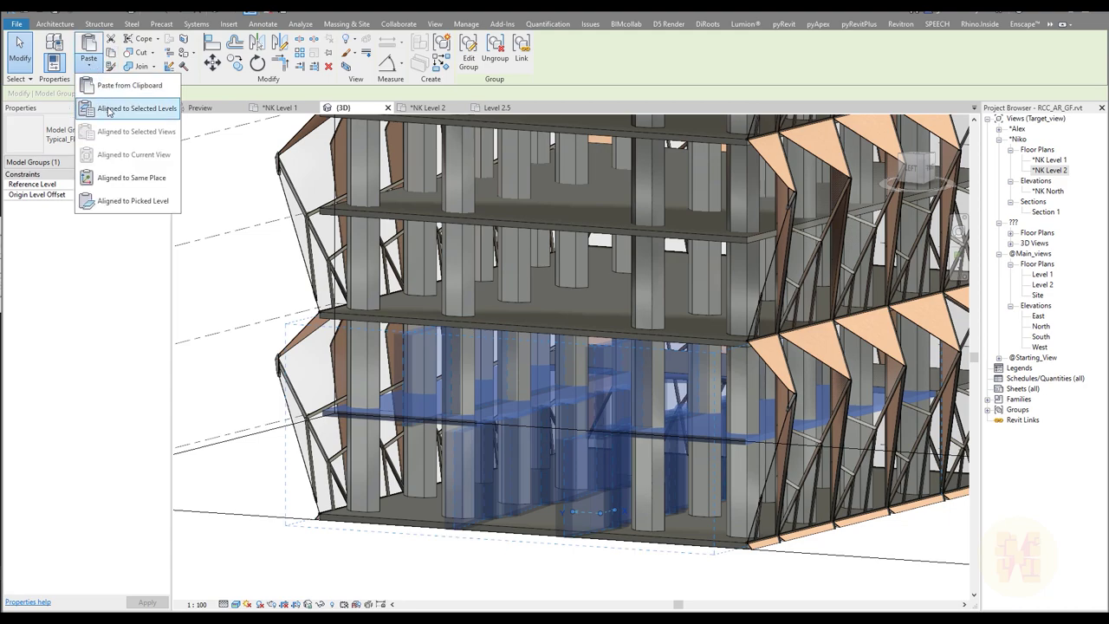
left_click(121, 110)
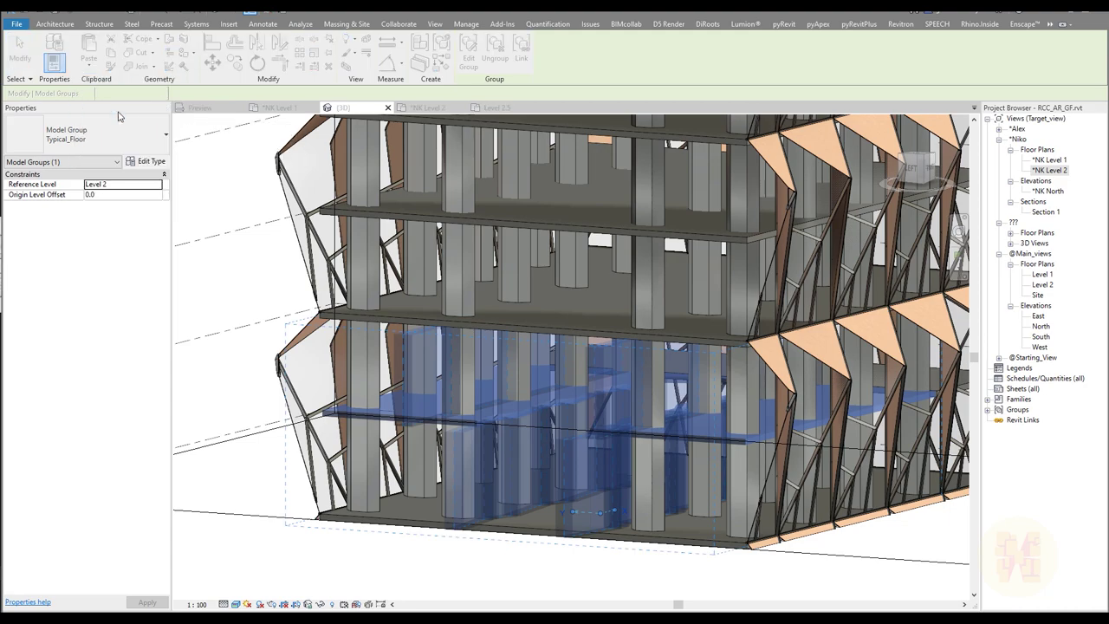
left_click(501, 247)
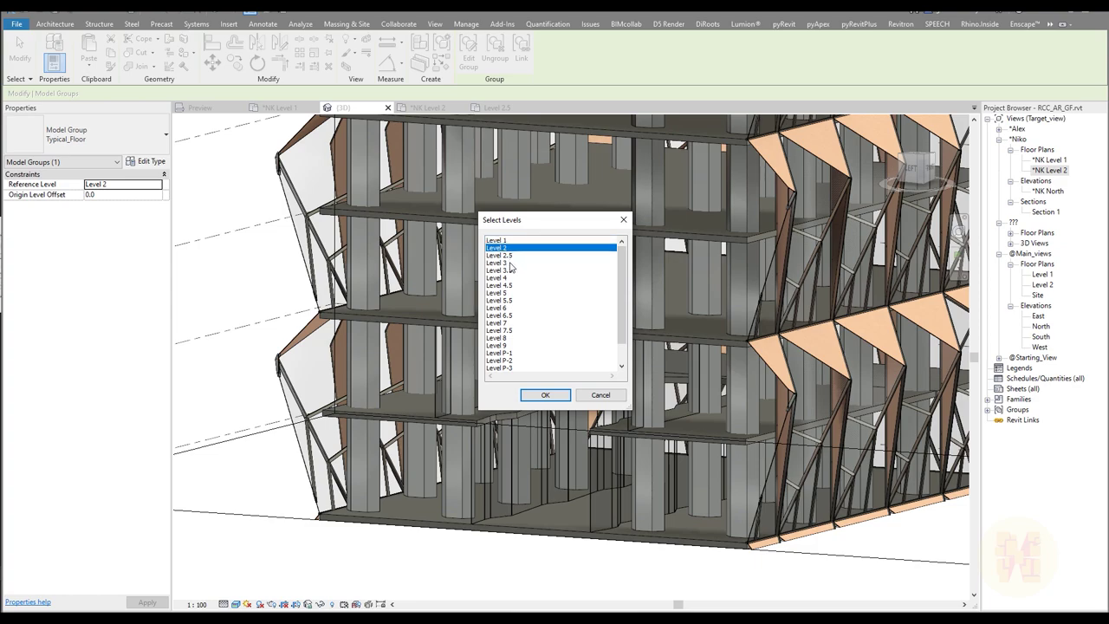
left_click(509, 264)
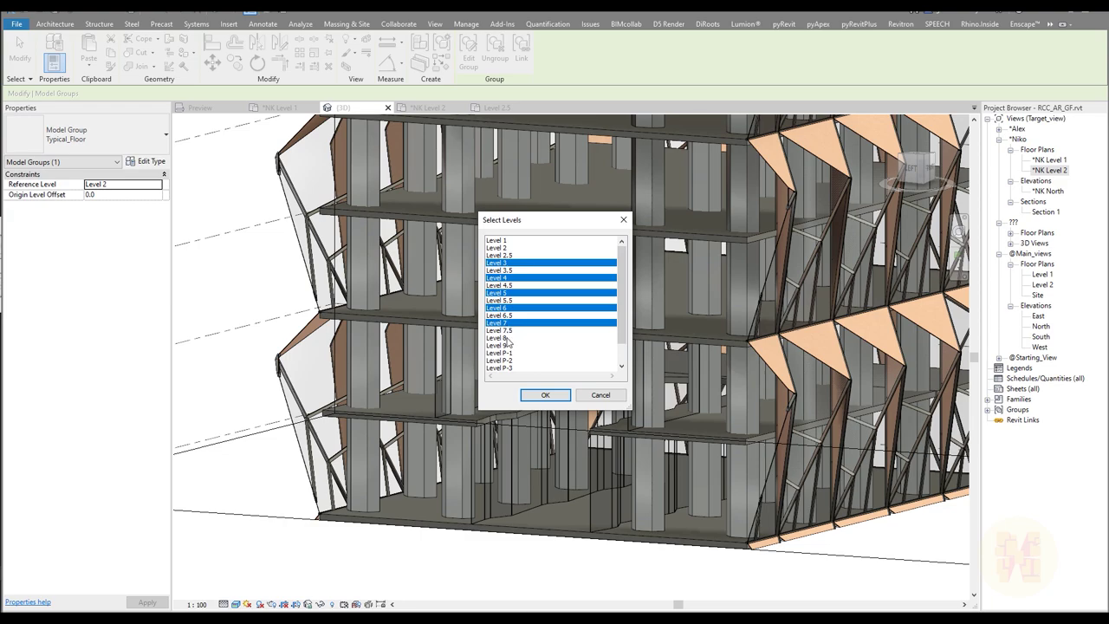
left_click(536, 396)
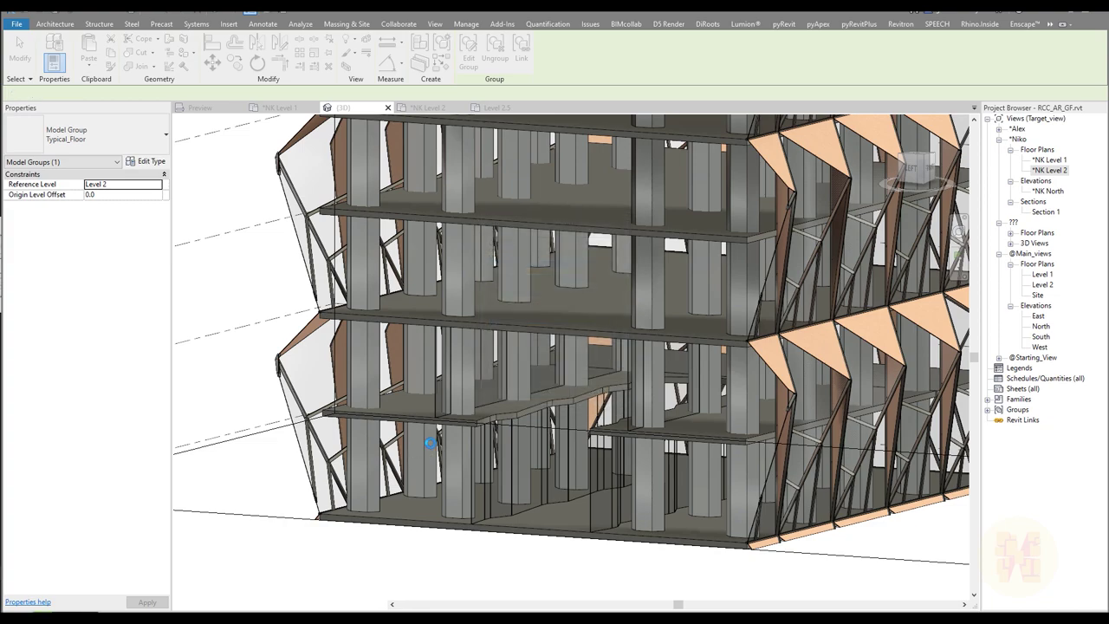
scroll(477, 428, "down", 2)
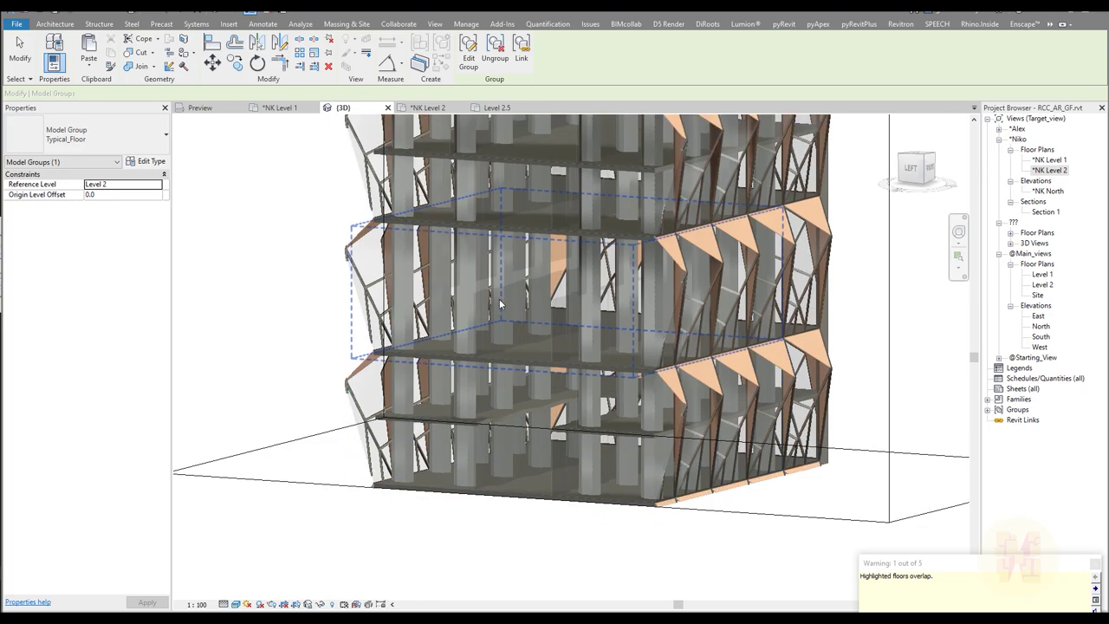
middle_click_drag(500, 303, 504, 500)
middle_click_drag(338, 400, 381, 181)
left_click(382, 181)
scroll(587, 312, "up", 1)
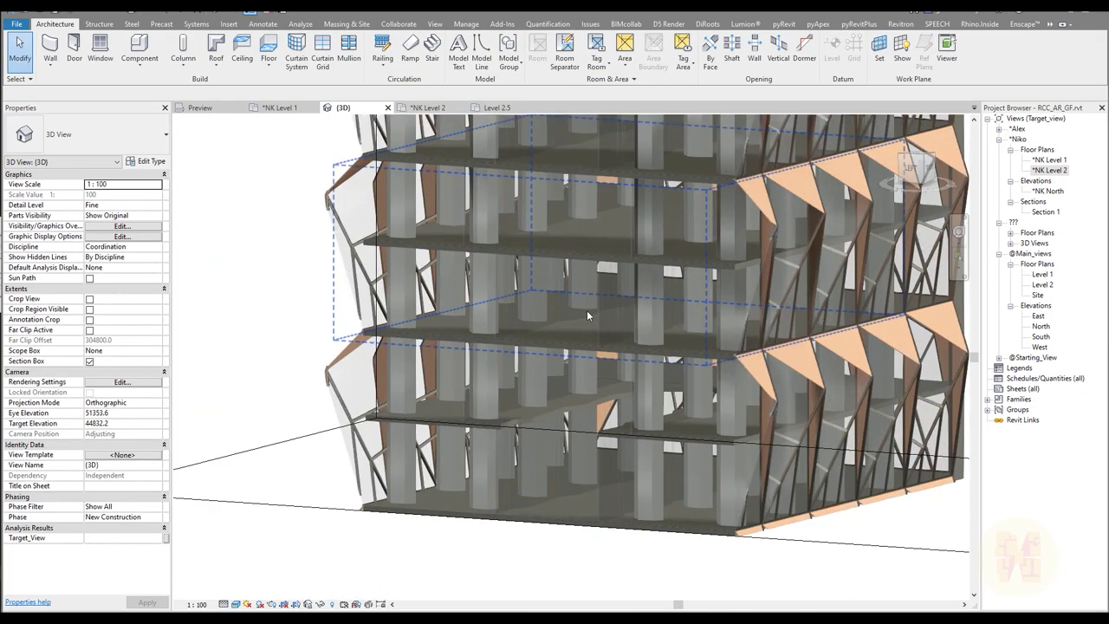
Select the separate Generic 300mm floor on Level 3.5 and open its boundary sketch for editing
middle_click_drag(587, 308, 561, 367, "shift")
scroll(561, 367, "up", 3)
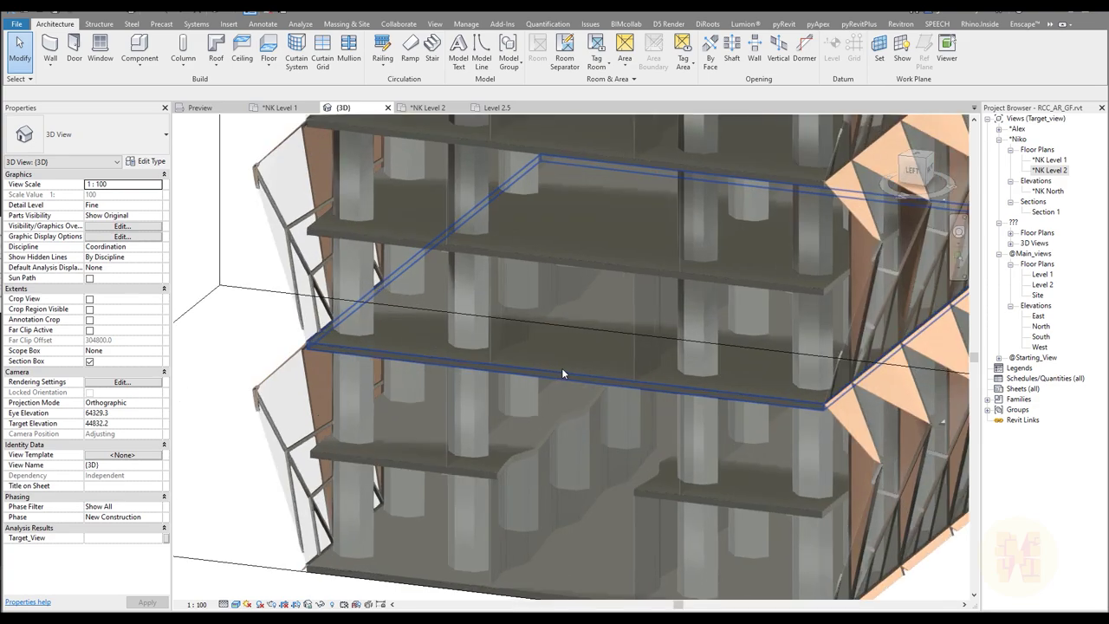
left_click(564, 367)
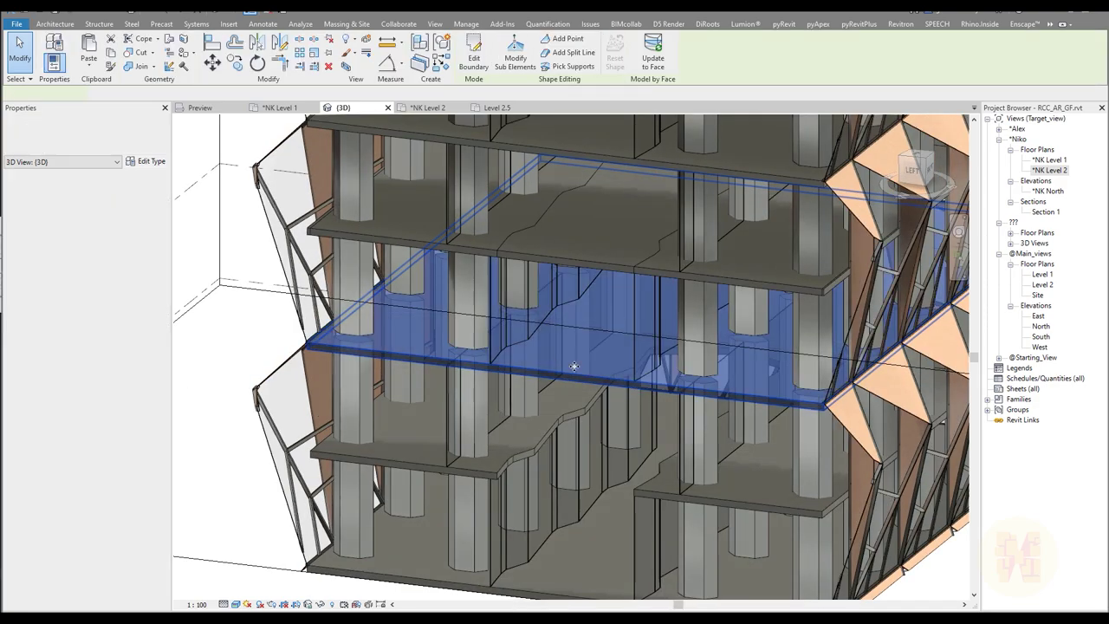
key("Escape")
left_click(589, 259)
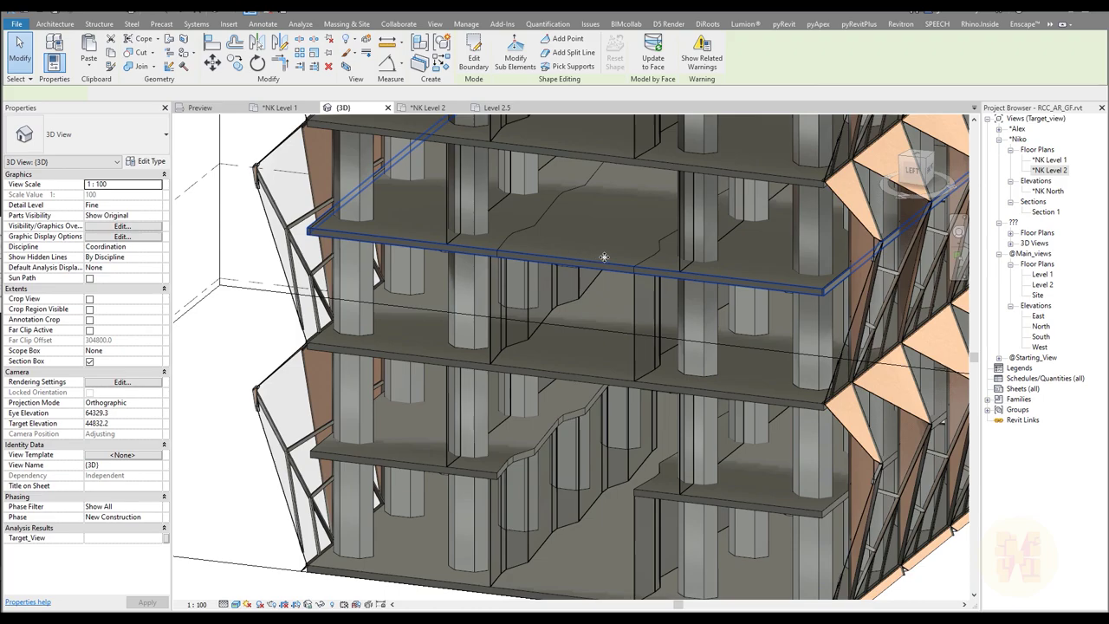
scroll(634, 285, "up", 2)
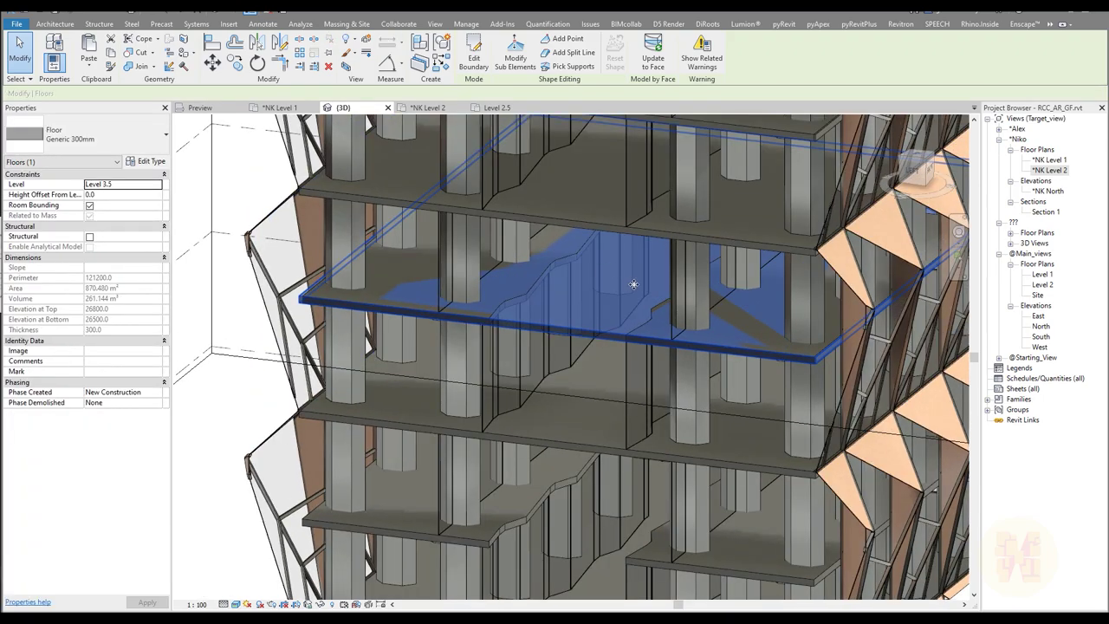
scroll(633, 284, "down", 5)
middle_click_drag(633, 284, 706, 285, "shift")
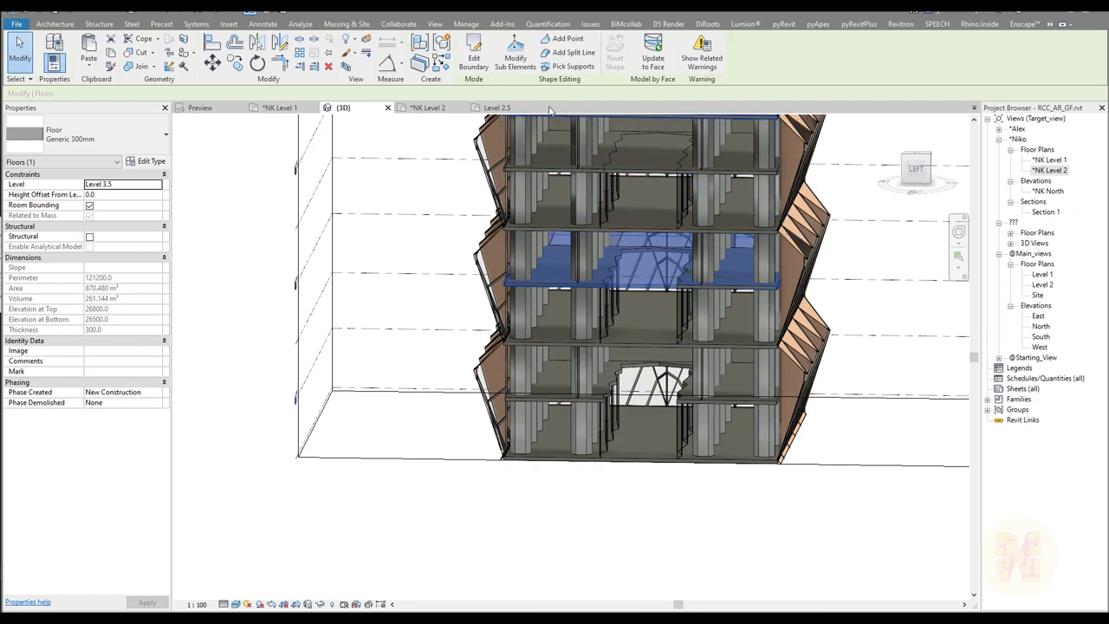
left_click(476, 58)
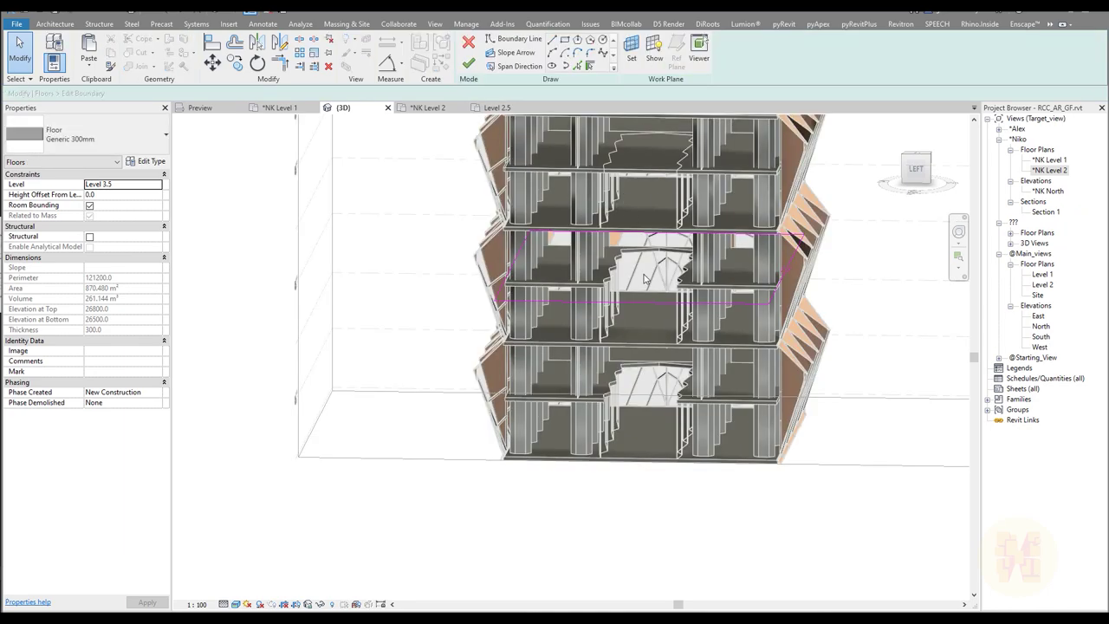
Align the Level 3.5 floor's west boundary line to the group floor's east edge and finish the sketch without attaching walls
scroll(638, 240, "up", 4)
key("a")
key("l")
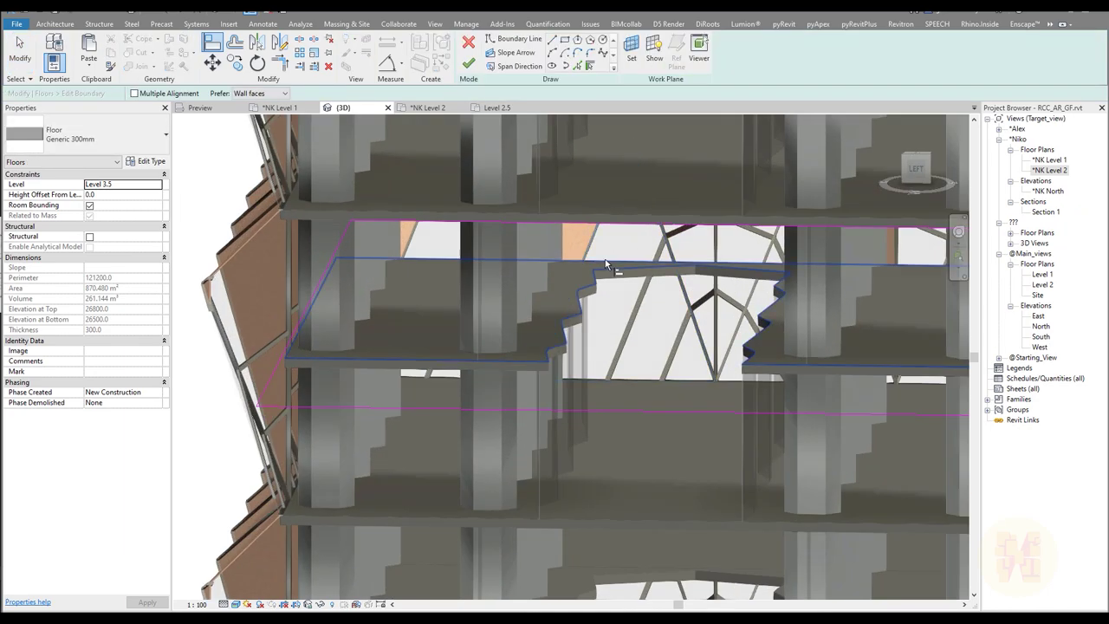
left_click(606, 264)
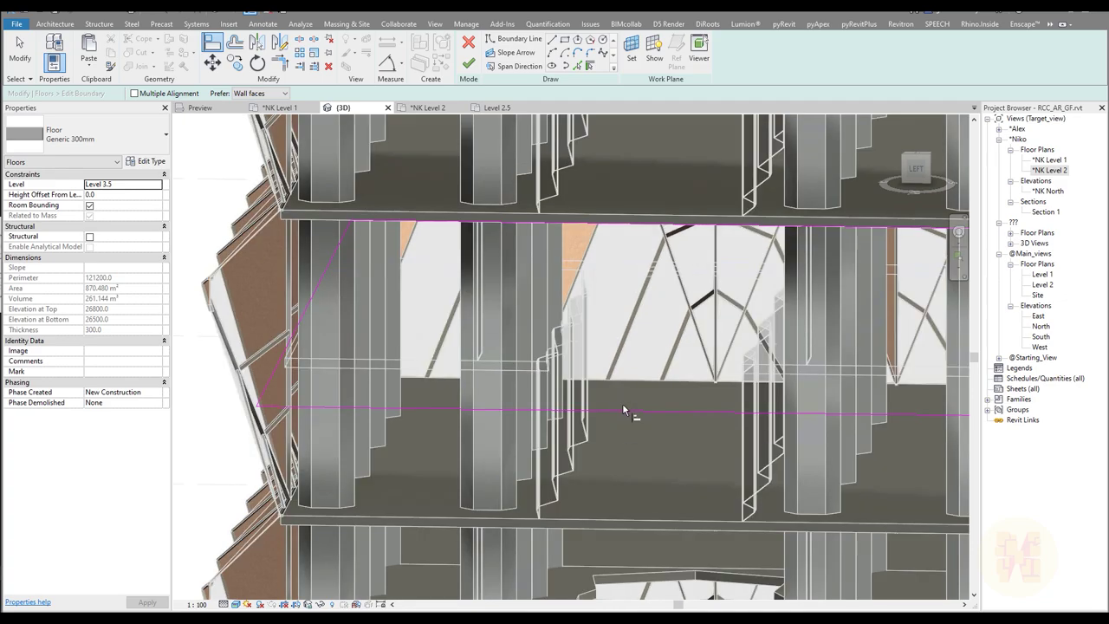
left_click(624, 413)
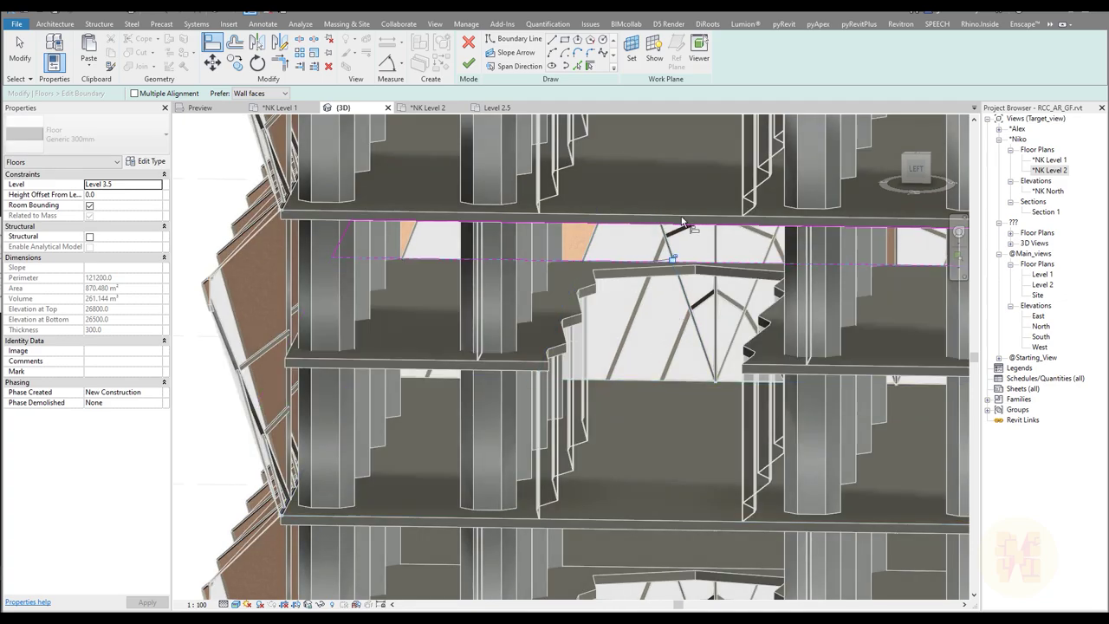
left_click(468, 73)
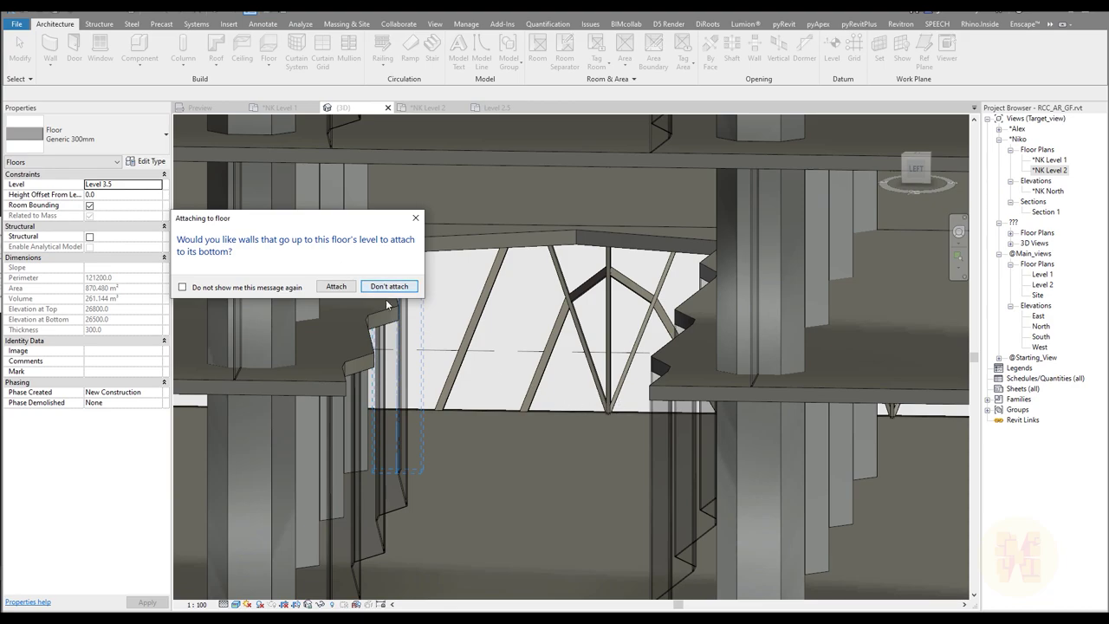
left_click(389, 286)
Edit the separate Level 4.5 floor's boundary, aligning its west line to the group floor's east edge, and finish without attaching walls
scroll(508, 410, "down", 5)
scroll(581, 410, "up", 2)
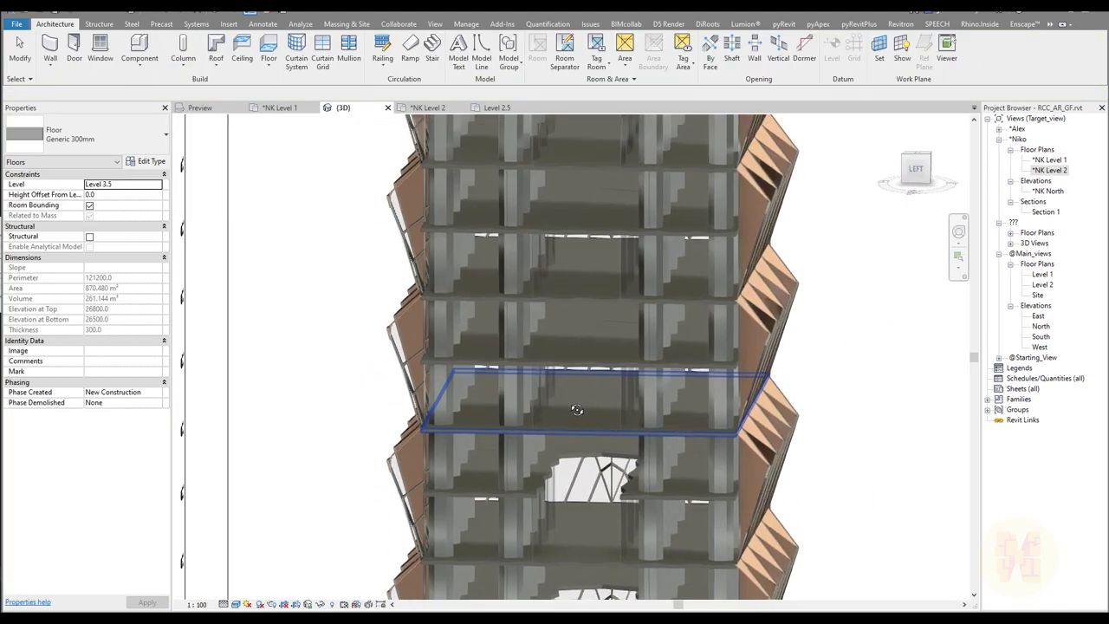
middle_click_drag(581, 409, 560, 350, "shift")
scroll(561, 350, "up", 1)
left_click(563, 370)
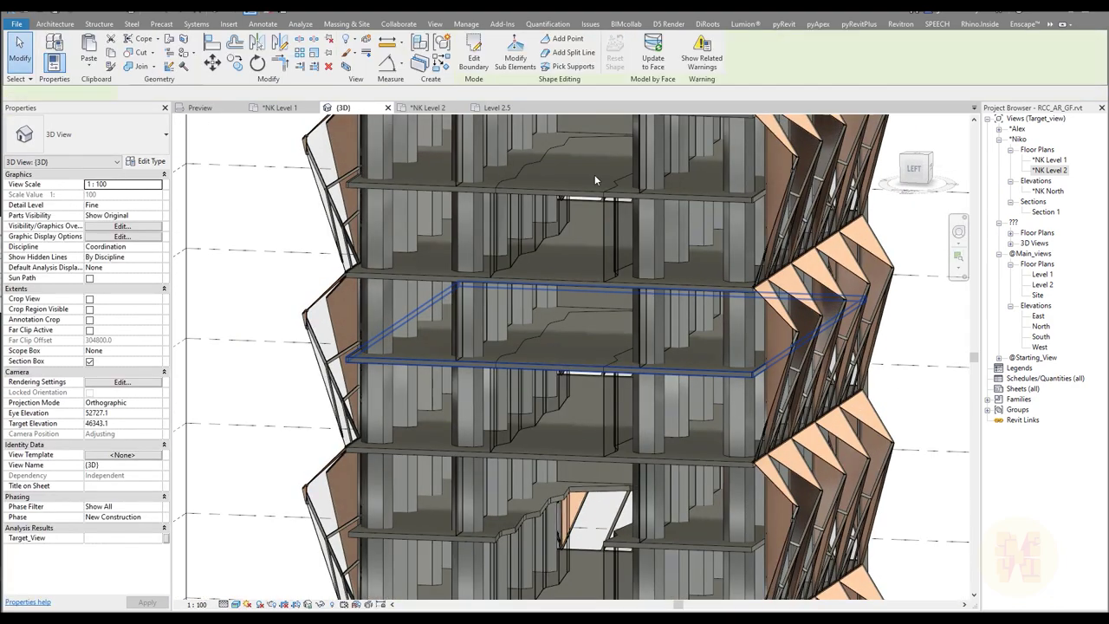
left_click(474, 62)
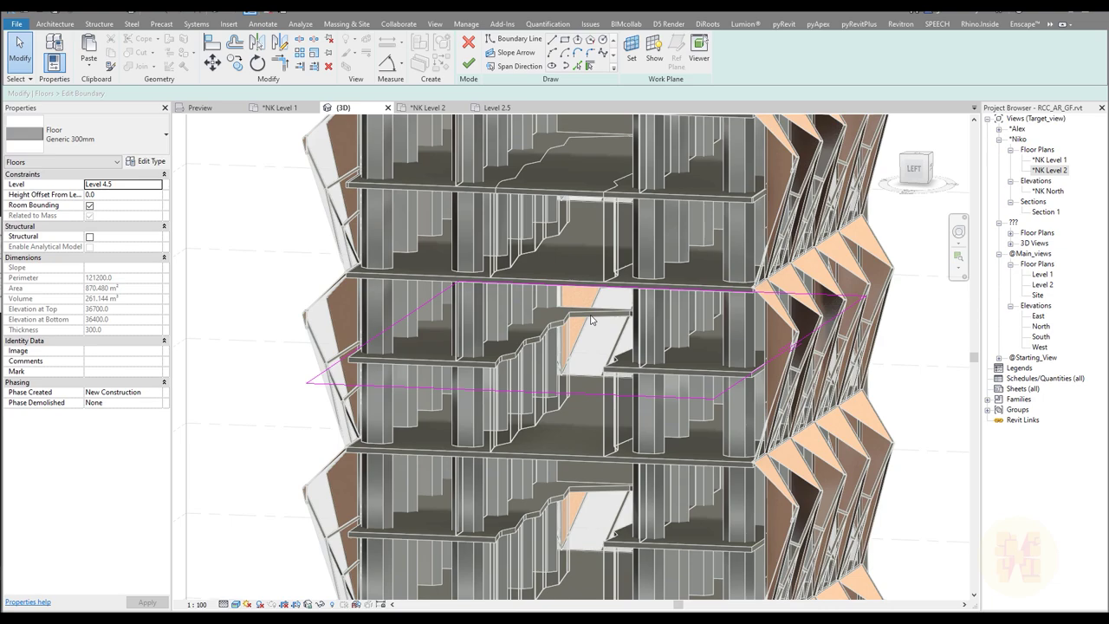
middle_click_drag(565, 333, 522, 288, "shift")
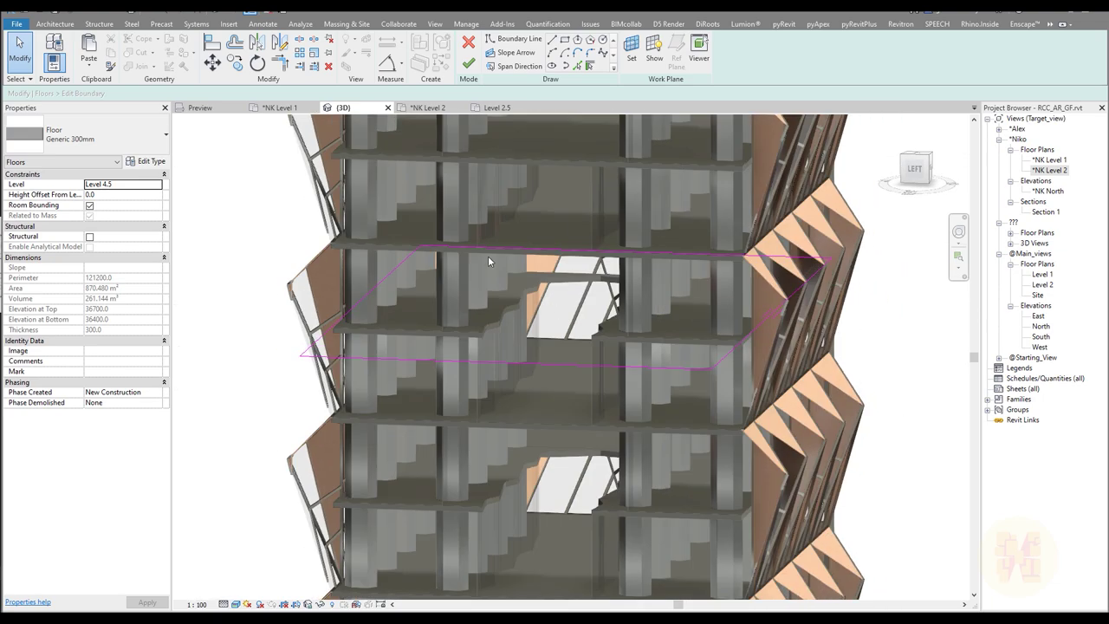
left_click(215, 47)
scroll(572, 295, "up", 3)
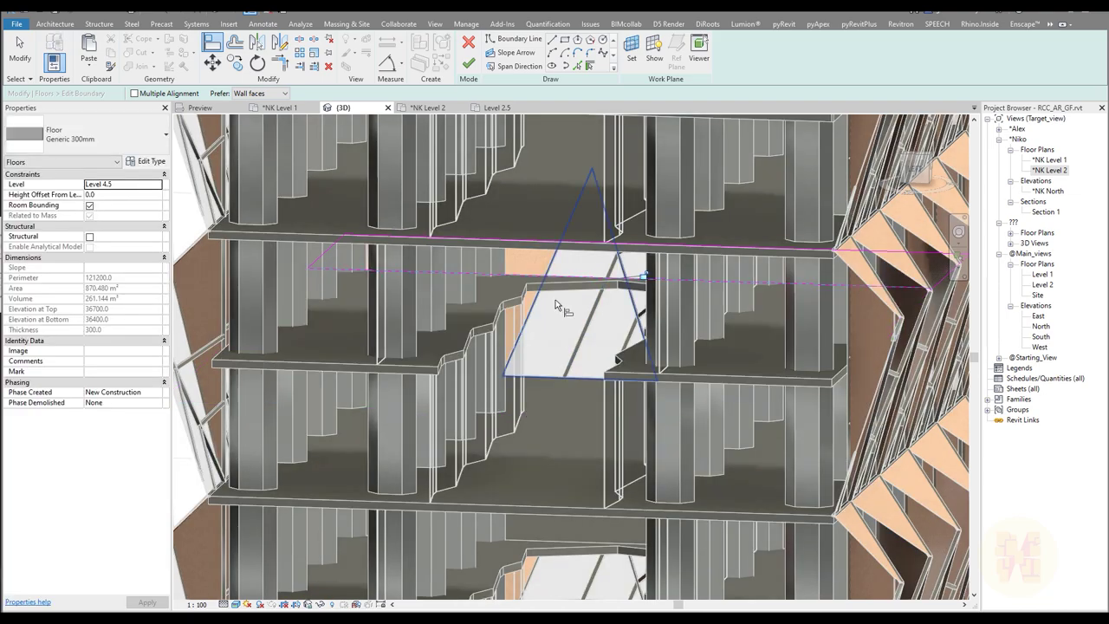
left_click(468, 64)
scroll(610, 345, "up", 3)
left_click(388, 286)
Select the separate Generic 300mm floor on Level 5.5 and open its boundary sketch for editing
scroll(486, 412, "down", 5)
left_click(526, 349)
scroll(527, 349, "up", 1)
middle_click_drag(523, 264, 606, 385)
scroll(569, 349, "up", 3)
left_click(568, 364)
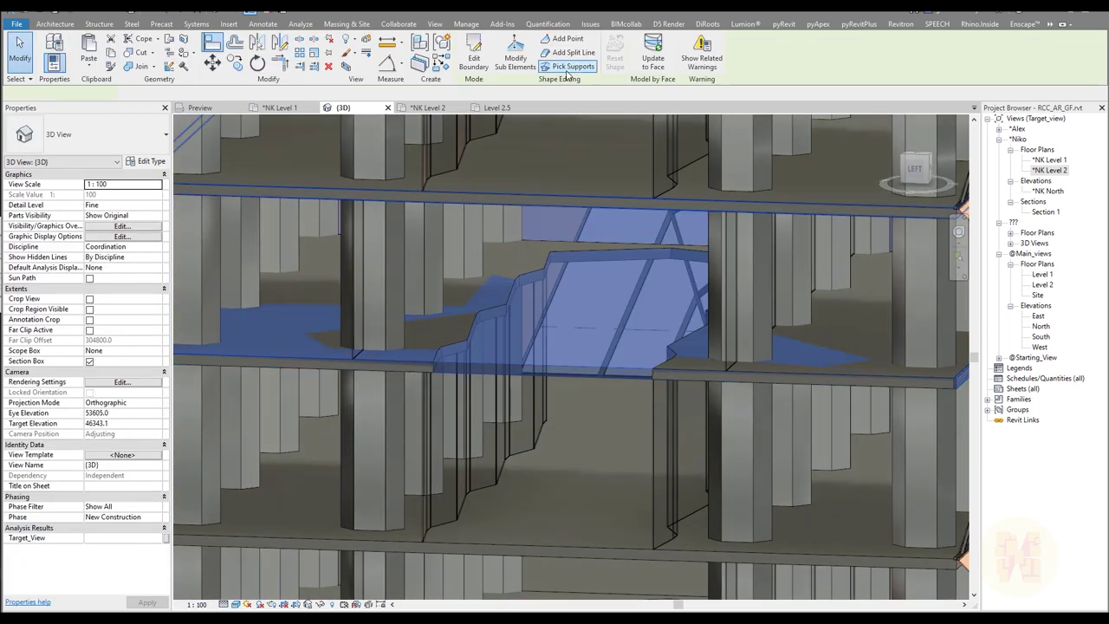
double_click(604, 325)
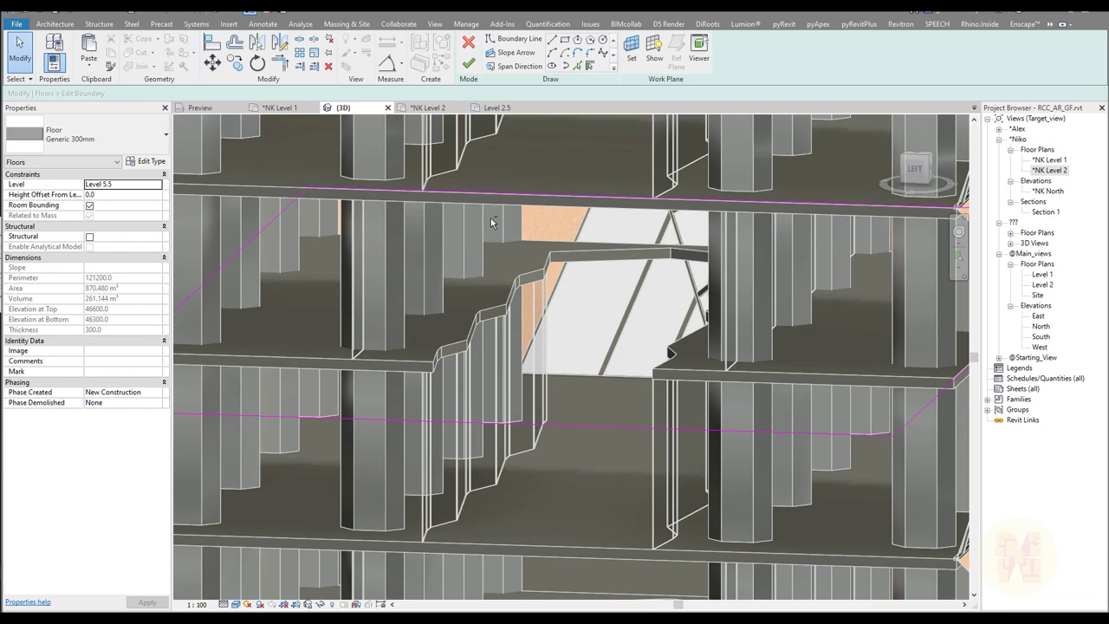
key("alt")
key("a")
key("l")
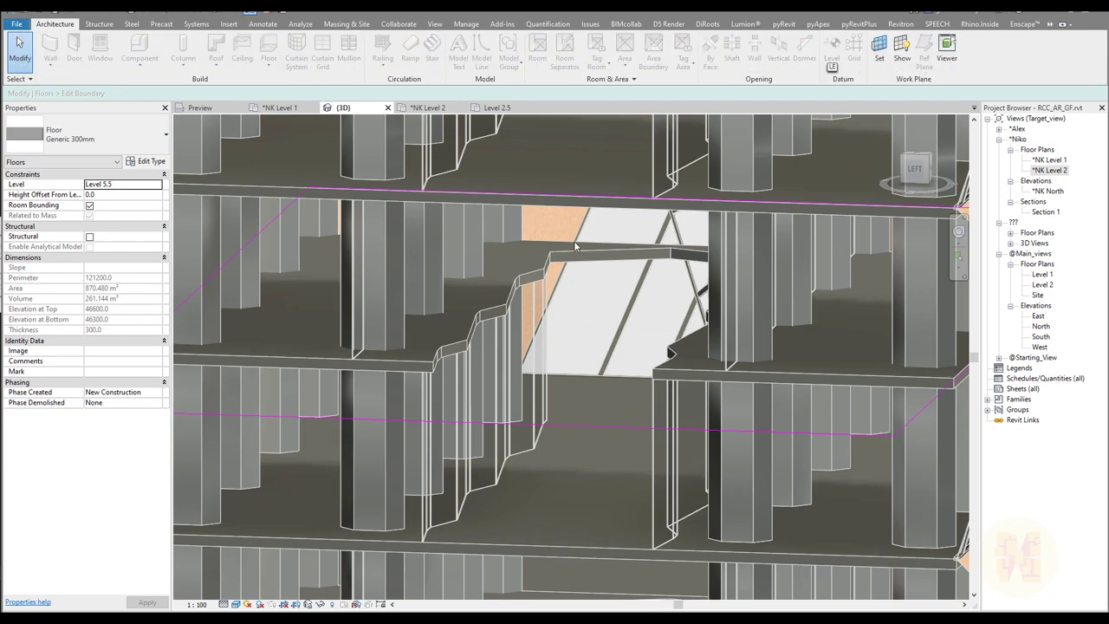
key("alt")
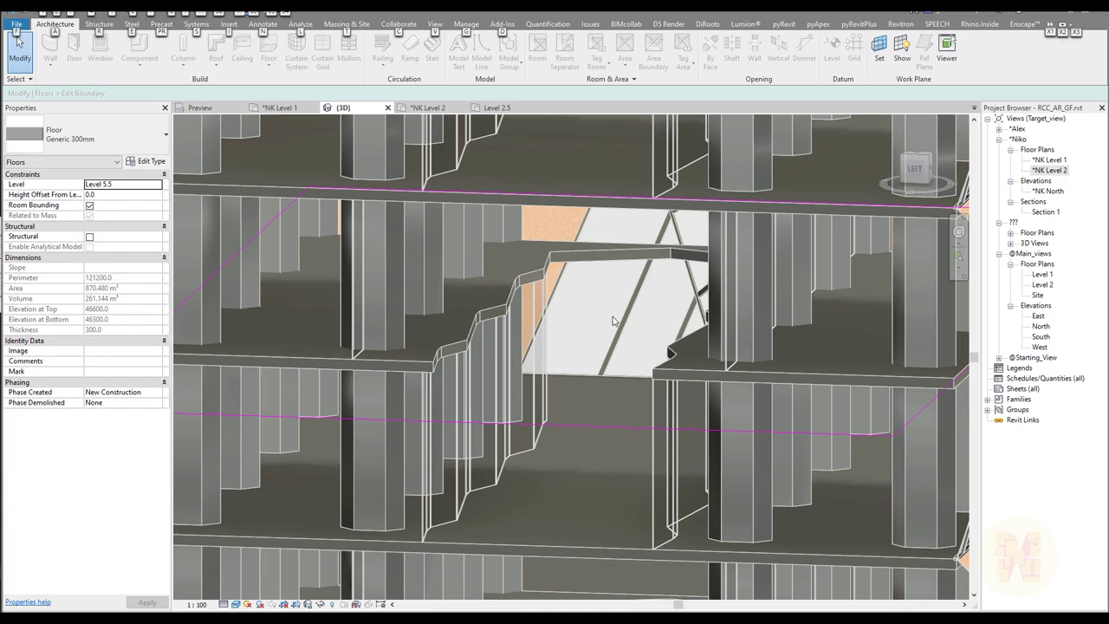
key("a")
key("l")
middle_click_drag(577, 243, 601, 258)
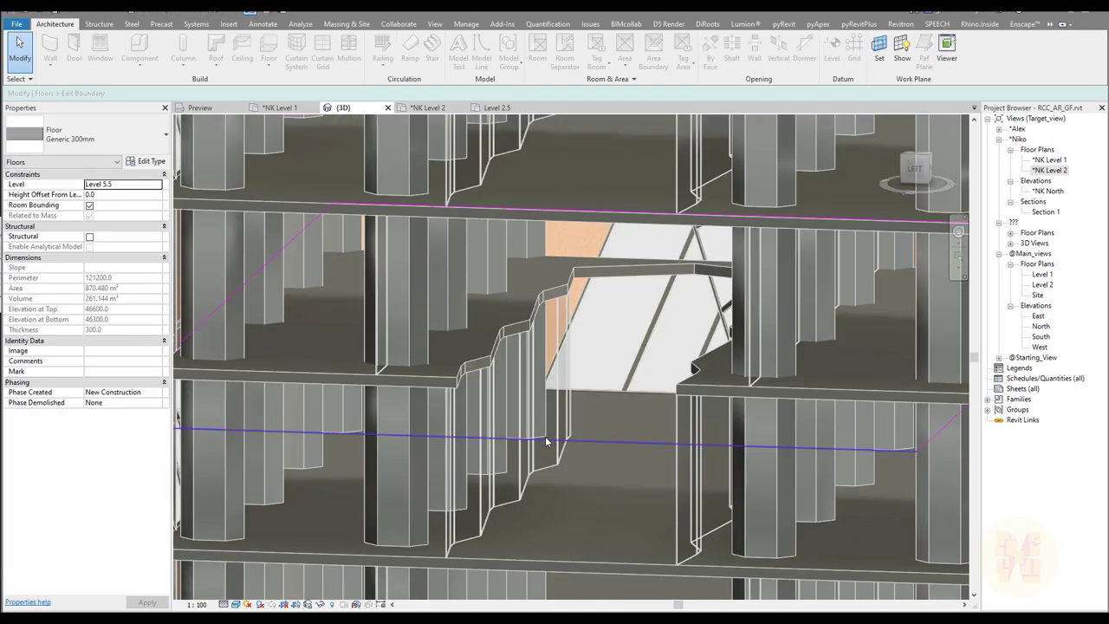
key("Escape")
Align the Level 5.5 floor's west boundary line to the group floor's east edge and finish the sketch without attaching walls
key("a")
key("l")
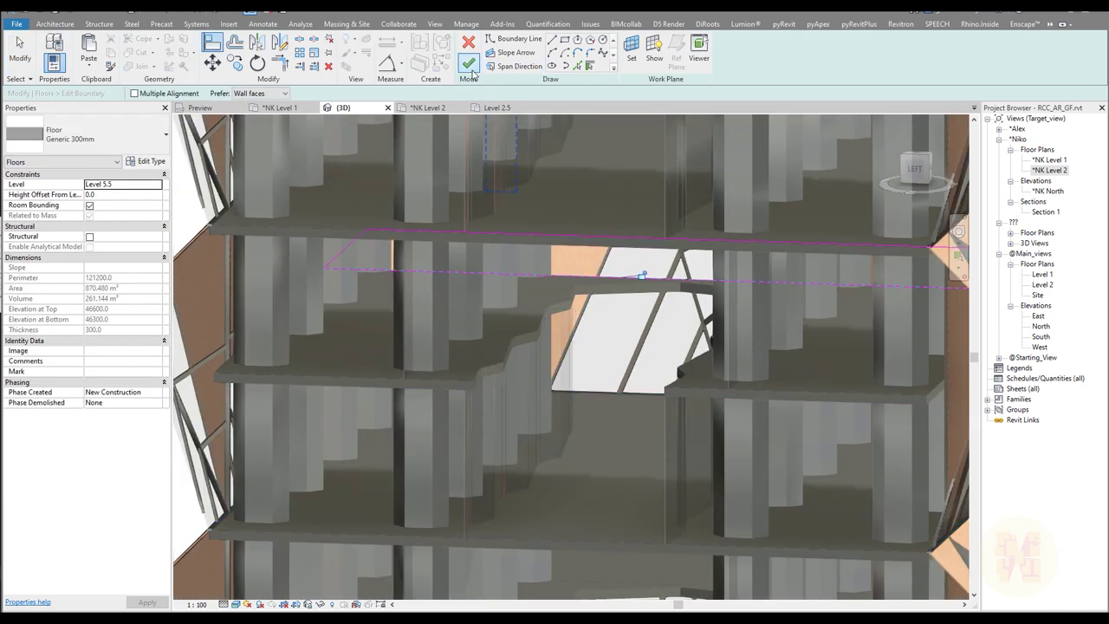
left_click(469, 64)
scroll(549, 357, "up", 3)
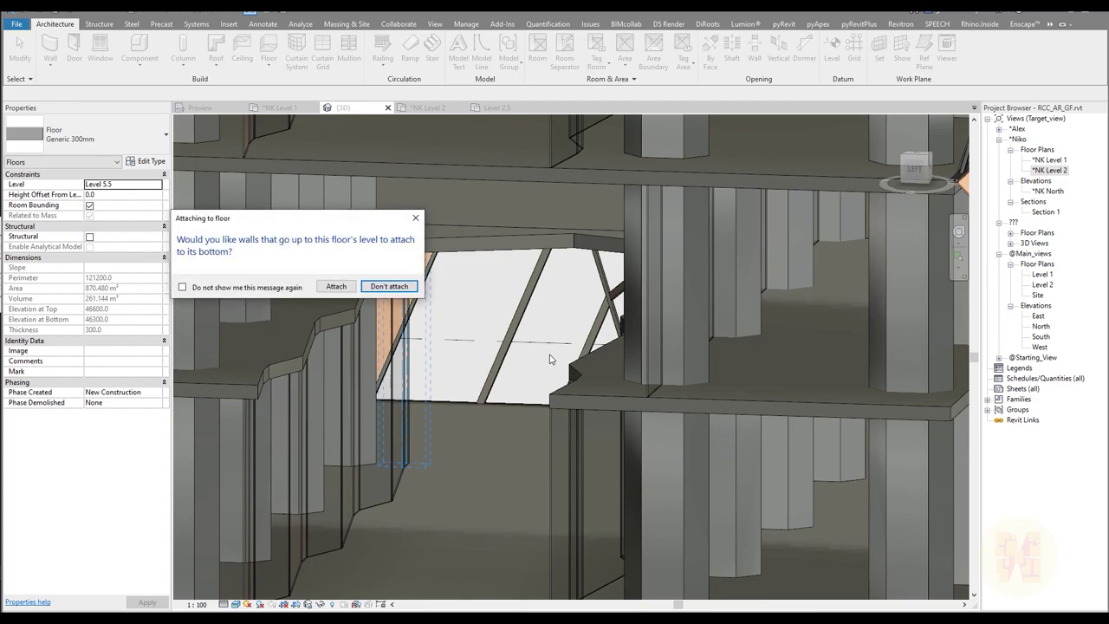
left_click(389, 287)
Edit the Level 6.5 floor's boundary, aligning its west line to the group floor's east edge, and finish without attaching walls
scroll(470, 338, "down", 3)
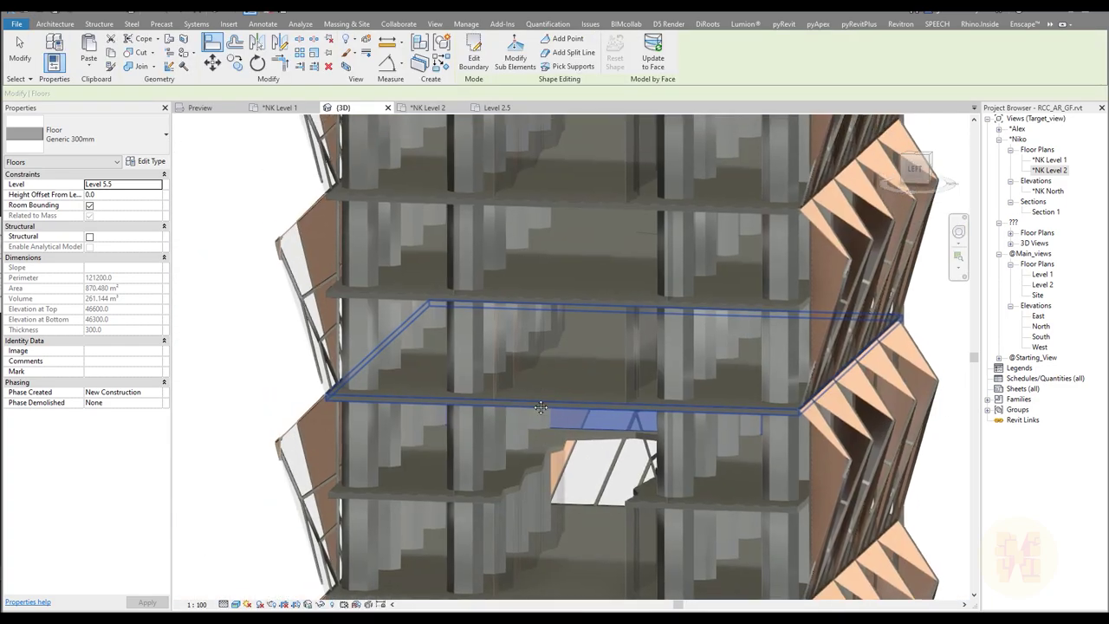
left_click(569, 306)
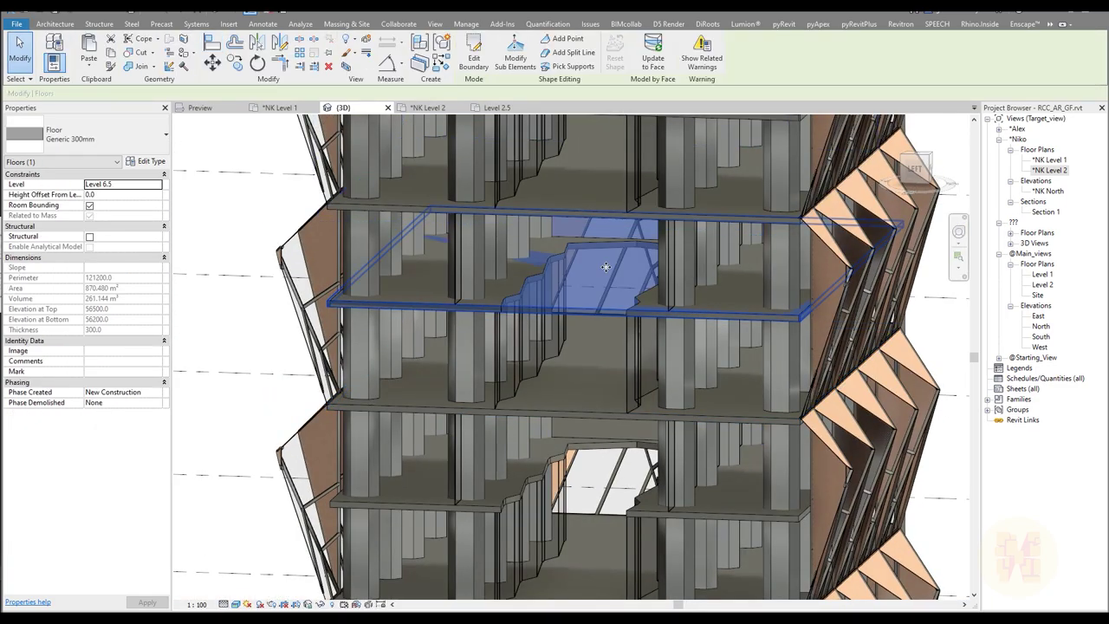
left_click(473, 69)
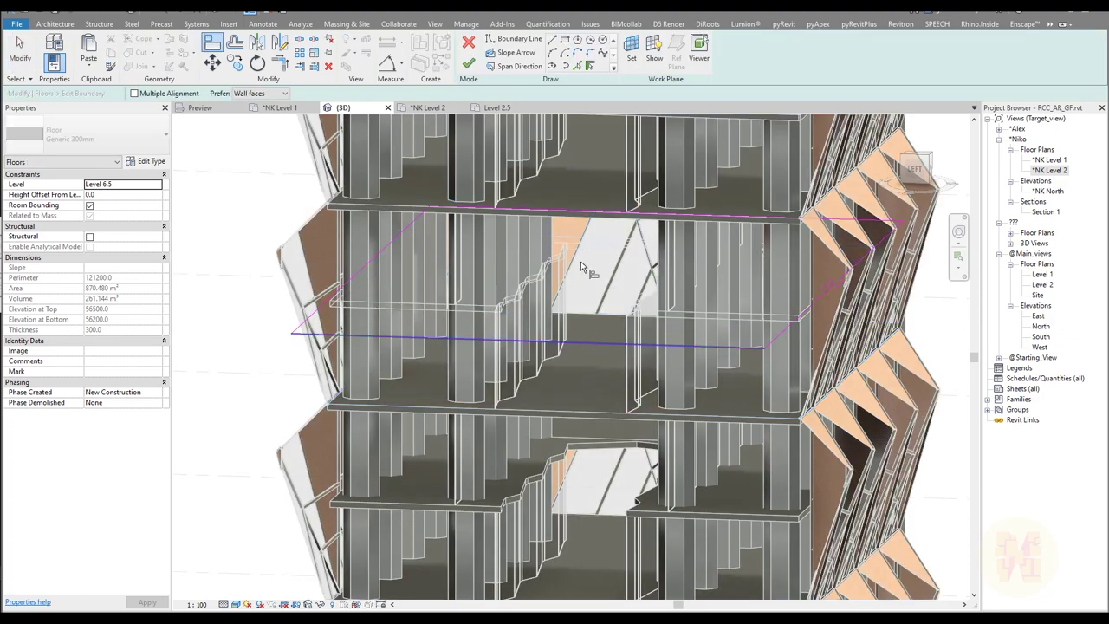
left_click(466, 65)
scroll(580, 279, "up", 5)
left_click(389, 286)
Align the Level 7.5 floor's west boundary line to the group floor's east edge and finish the sketch without attaching walls
scroll(522, 360, "down", 10)
scroll(521, 359, "up", 5)
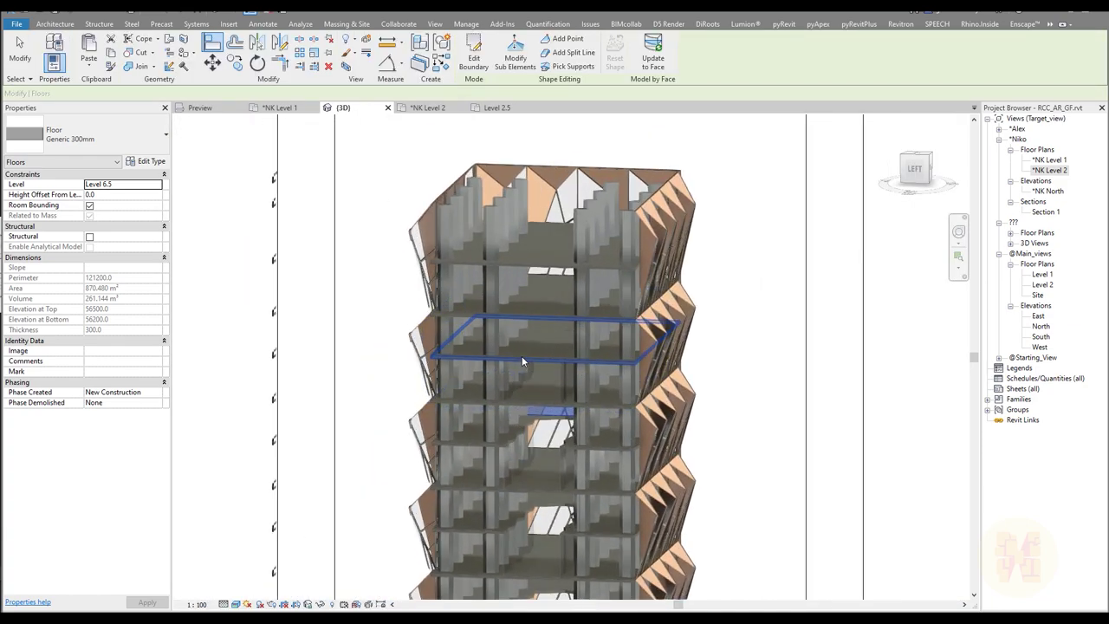
scroll(521, 360, "up", 4)
key("Escape")
left_click(544, 346)
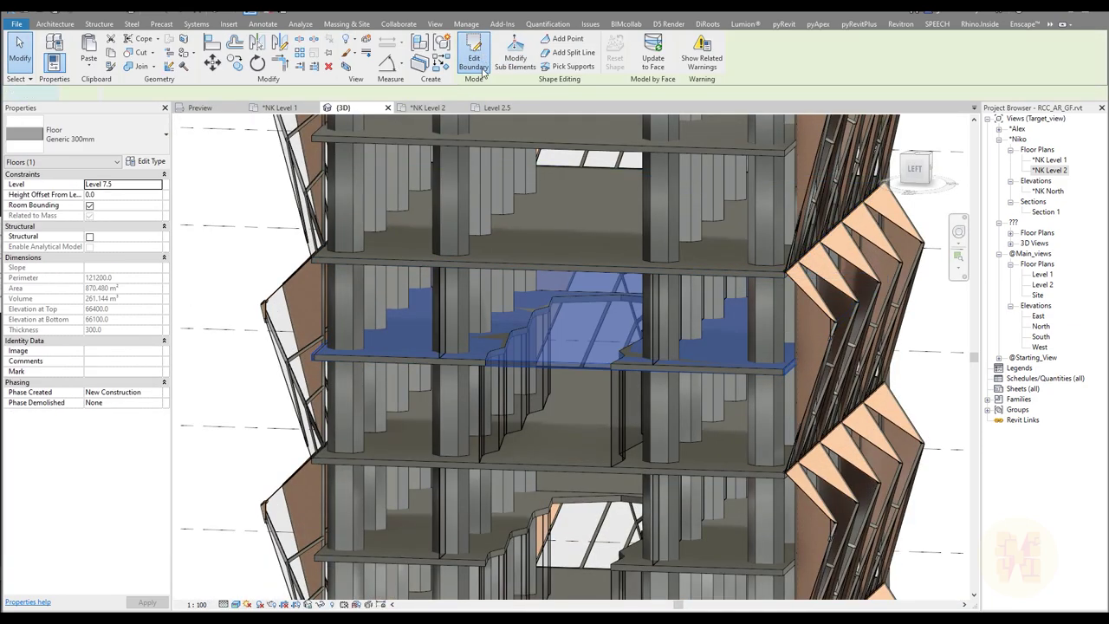
left_click(476, 59)
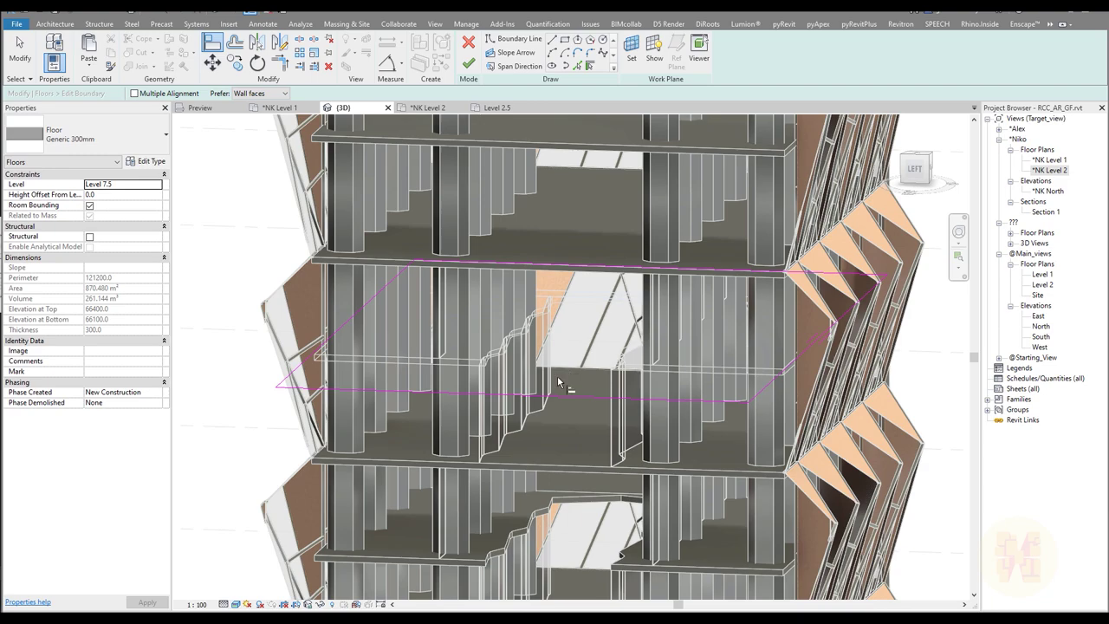
left_click(552, 398)
left_click(466, 65)
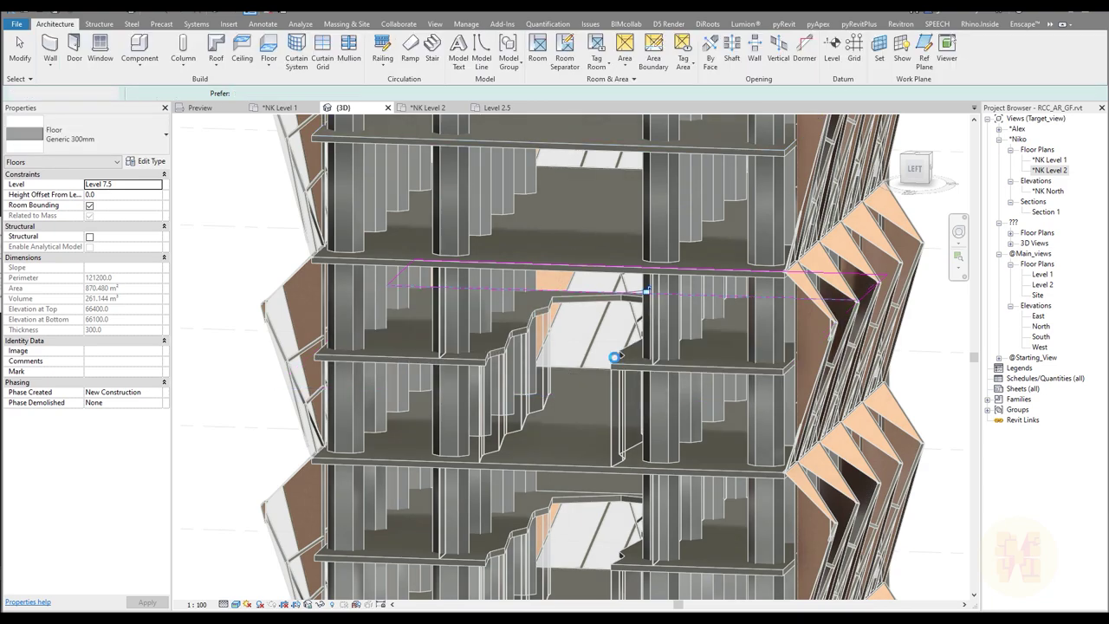
left_click(459, 356)
scroll(555, 329, "down", 5)
Examine the tower's stacked floors from several sides in 3D to check how the trimmed half-level slabs meet the group floors
key("Escape")
left_click(560, 238)
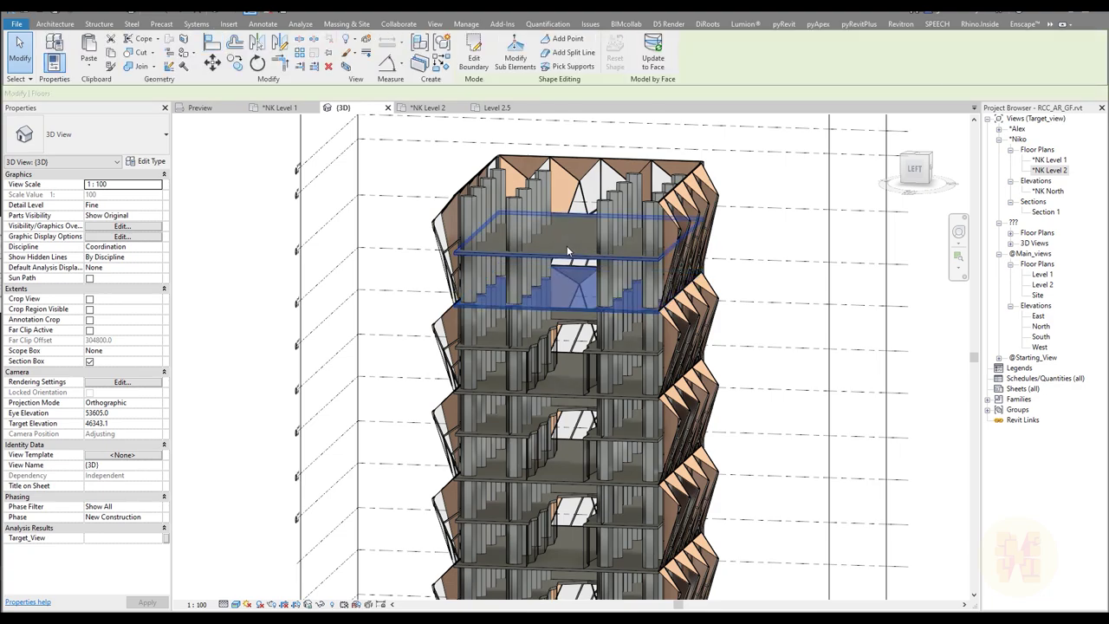
scroll(581, 227, "down", 3)
middle_click_drag(669, 390, 540, 428, "shift")
left_click(635, 458)
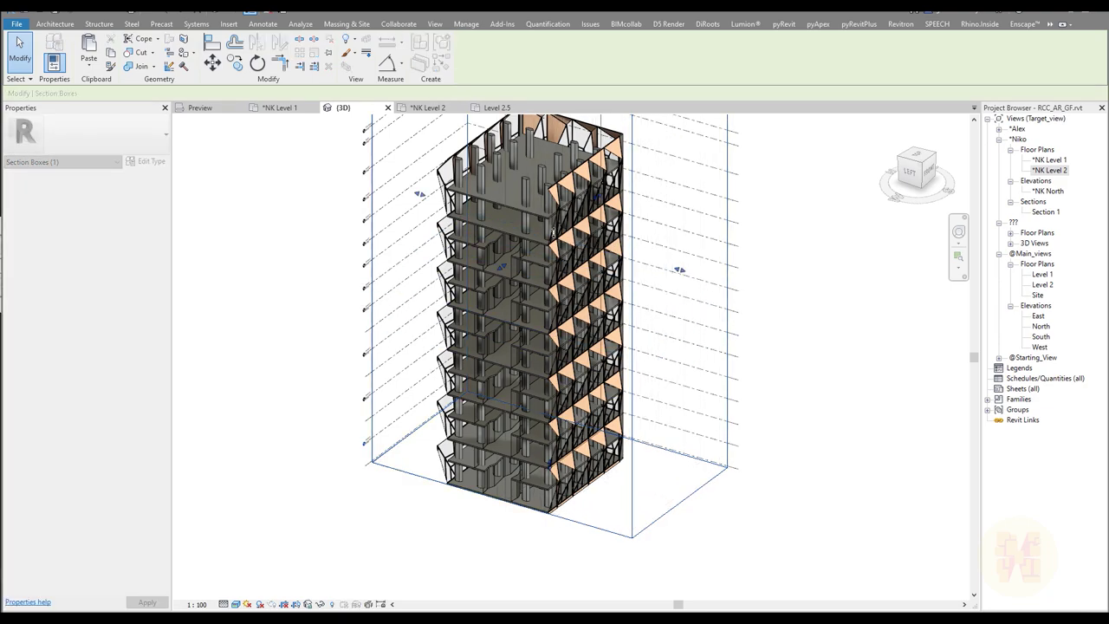
middle_click_drag(764, 349, 603, 367, "shift")
scroll(450, 320, "up", 4)
middle_click_drag(510, 338, 597, 260, "shift")
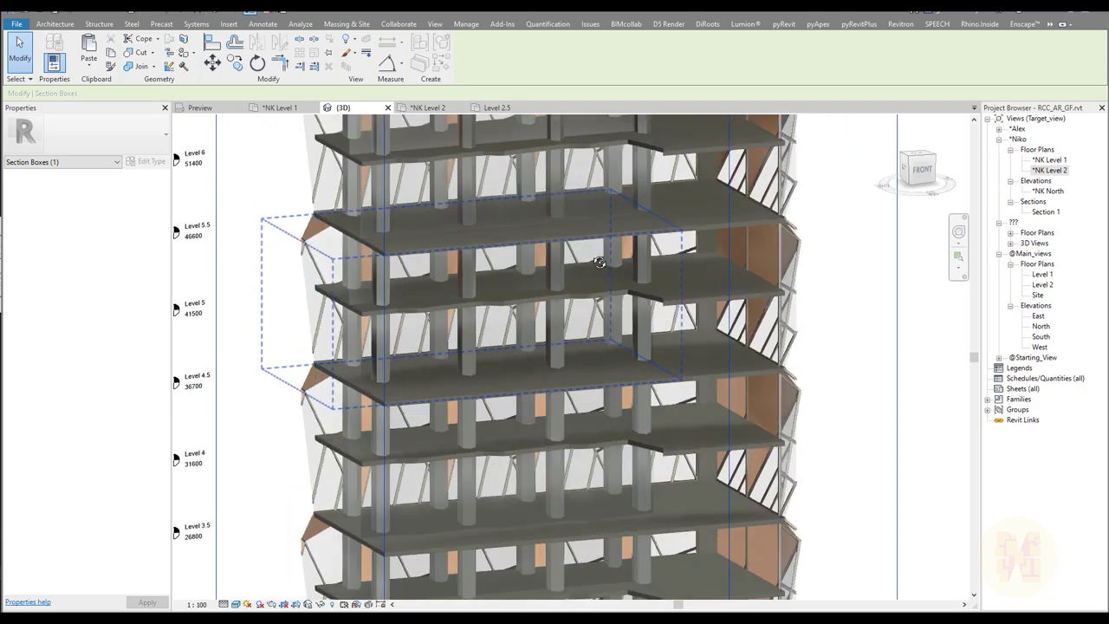
scroll(597, 259, "down", 2)
middle_click_drag(661, 219, 630, 156)
middle_click_drag(639, 303, 715, 301, "shift")
key("Escape")
scroll(547, 419, "up", 4)
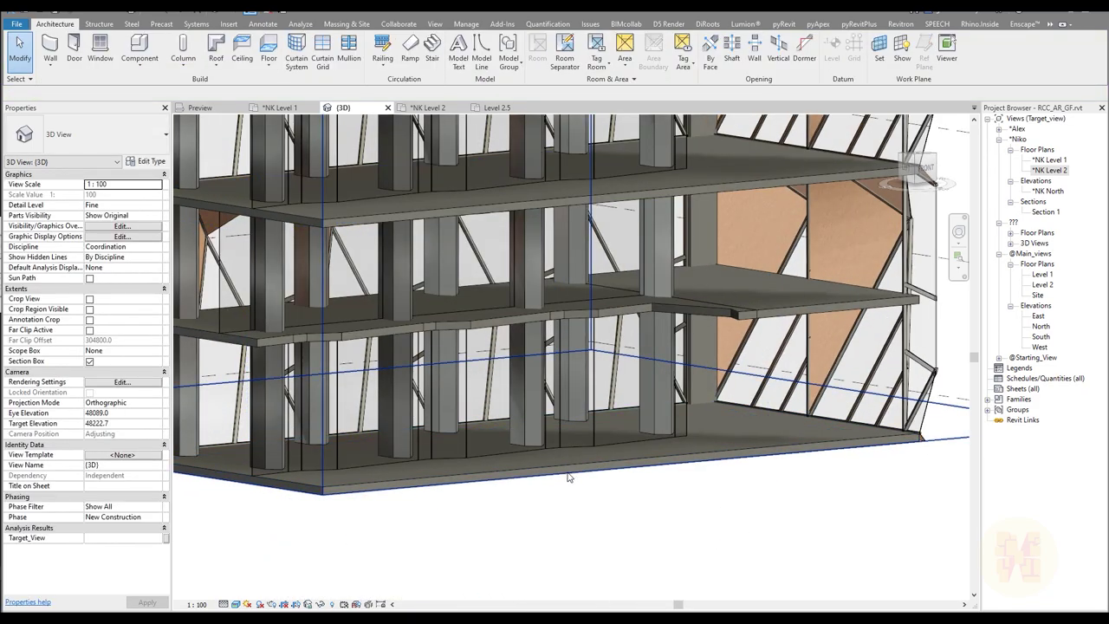
Open the Level 2 Typical_Floor group for editing and check the short corridor curtain wall's properties in the *NK Level 2 plan
left_click(486, 428)
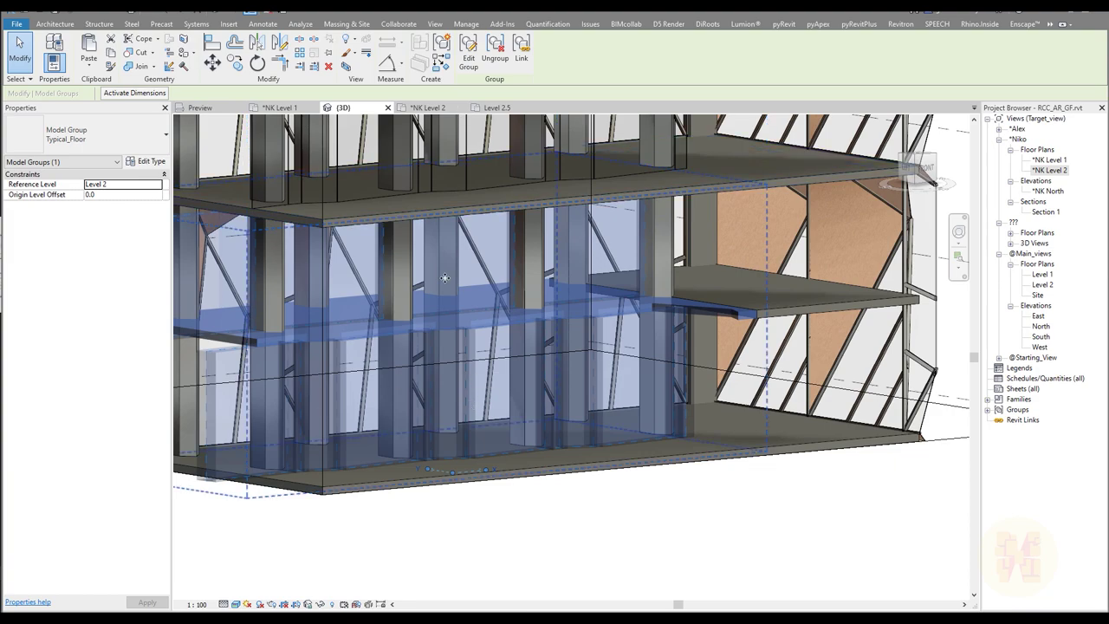
left_click(468, 56)
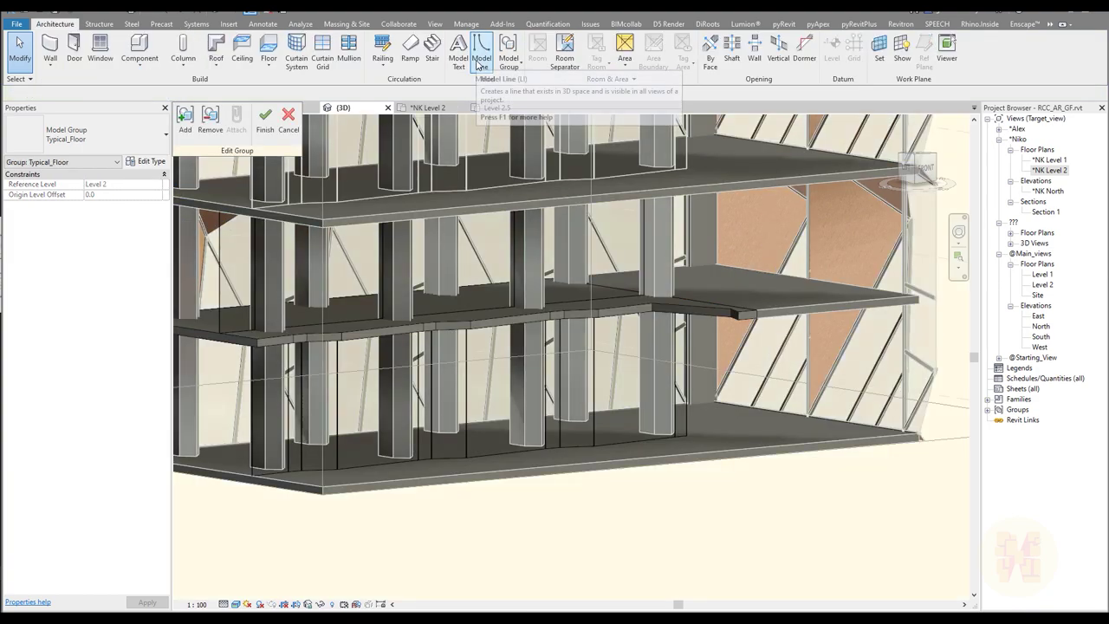
left_click(428, 108)
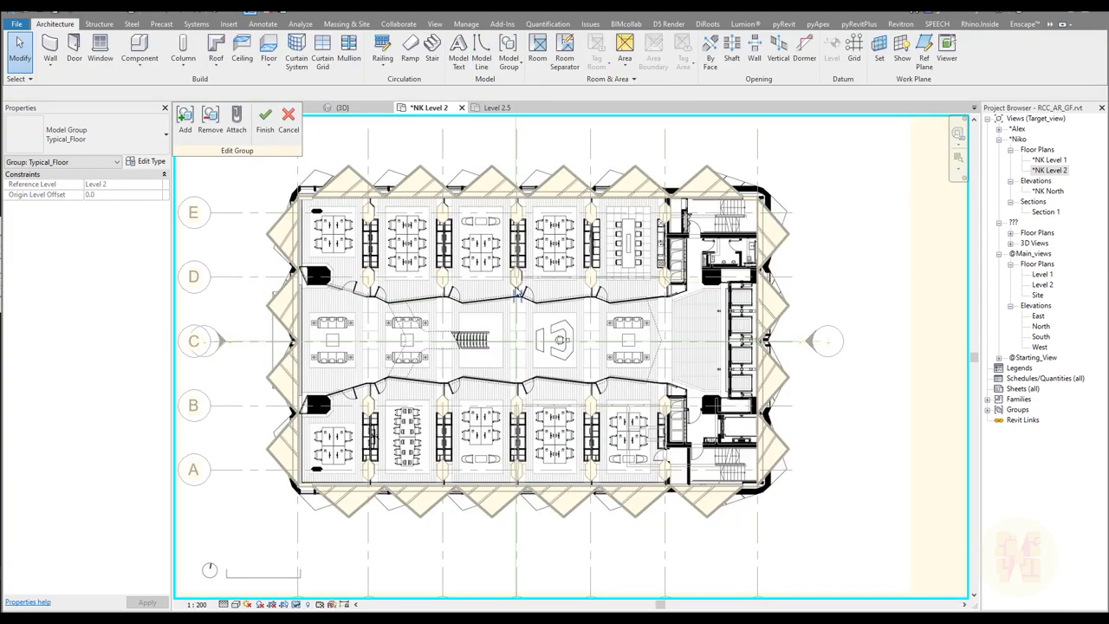
scroll(447, 274, "up", 6)
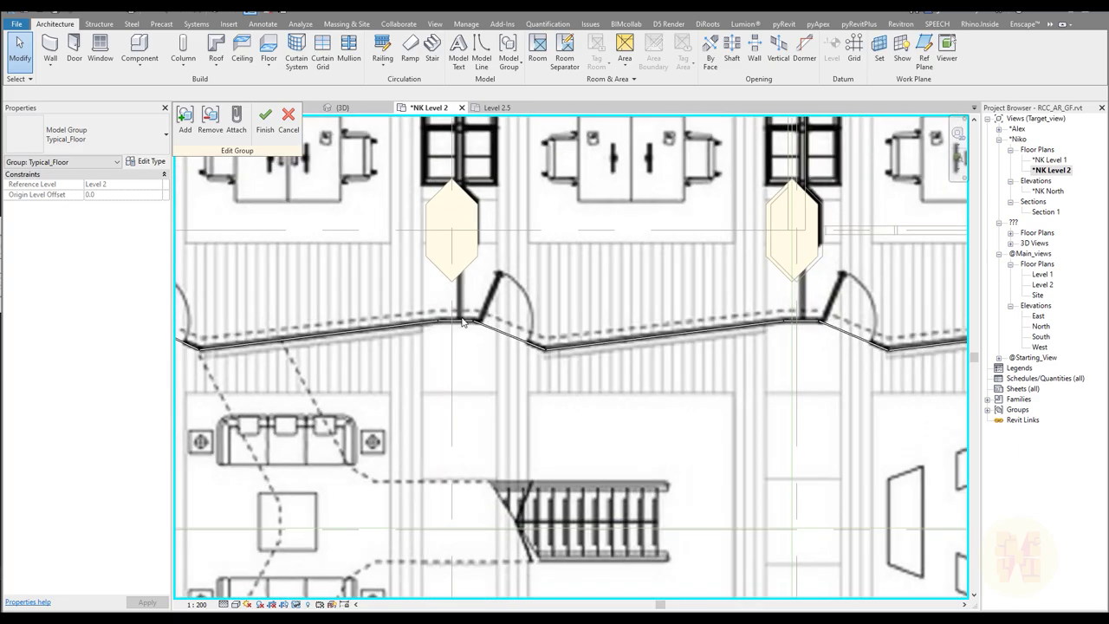
scroll(461, 305, "up", 5)
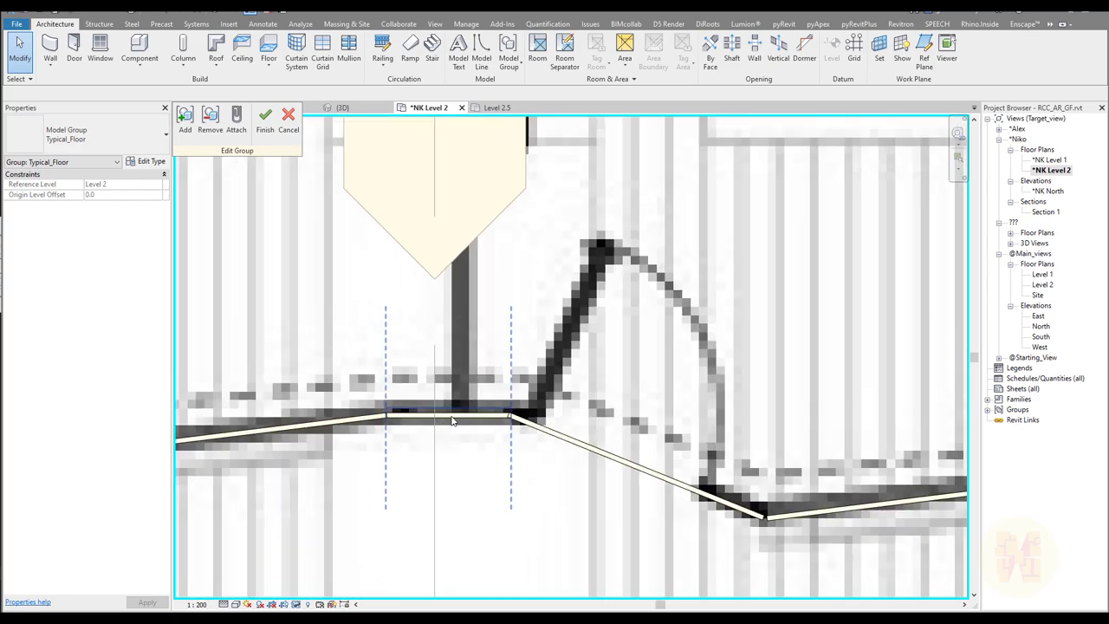
left_click(460, 419)
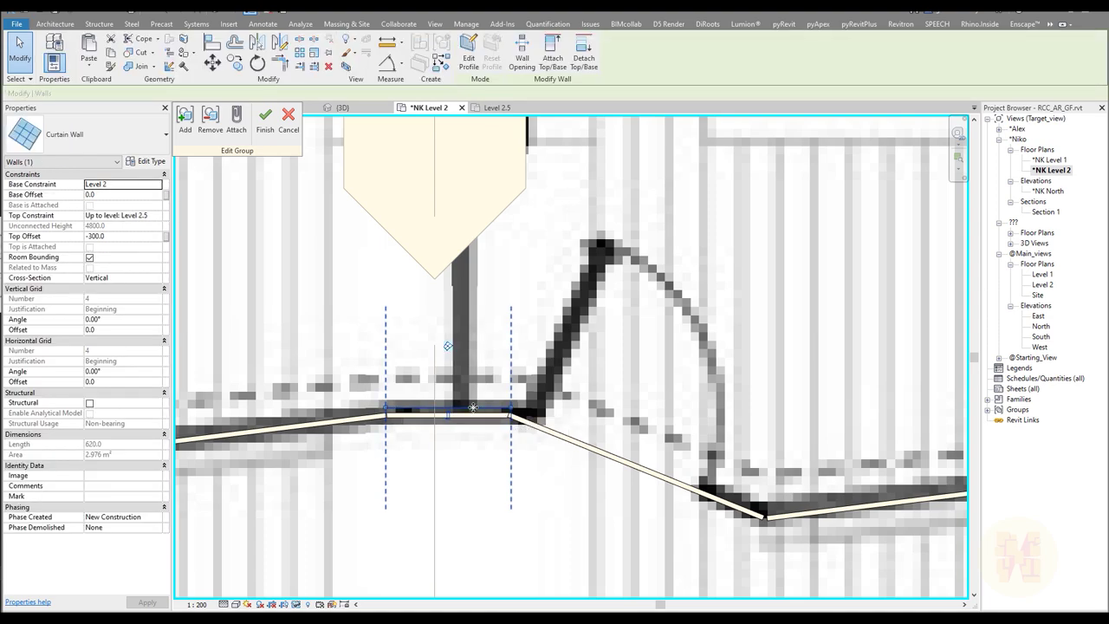
left_click(468, 353)
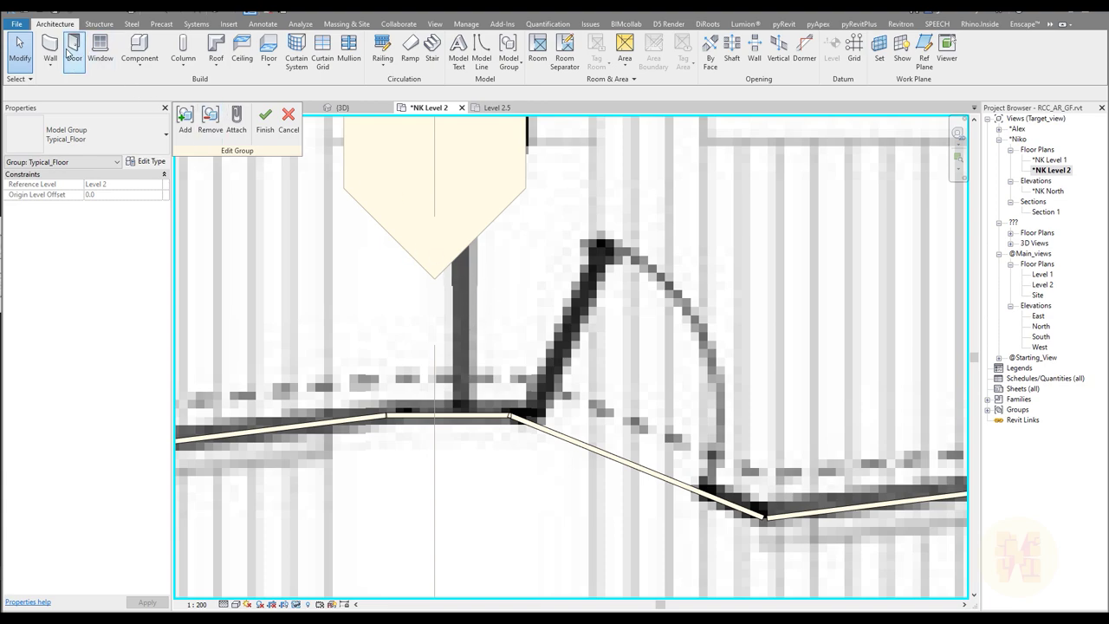
Start a new wall using the basic wall type Interior - 79mm Partition (1-hr)
left_click(51, 47)
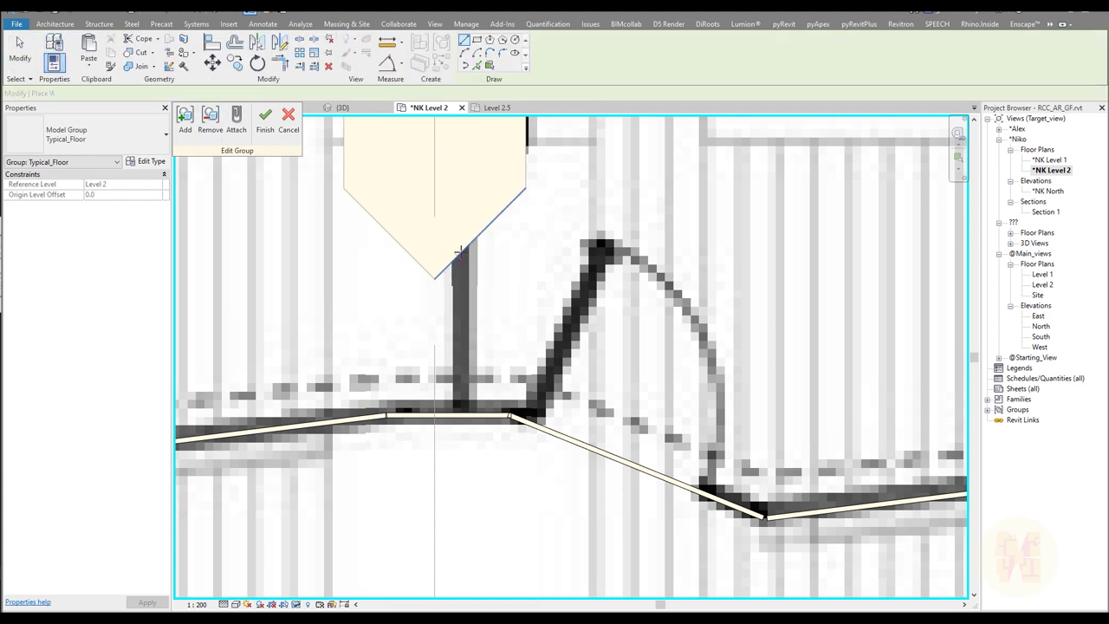
left_click(117, 136)
scroll(113, 337, "up", 10)
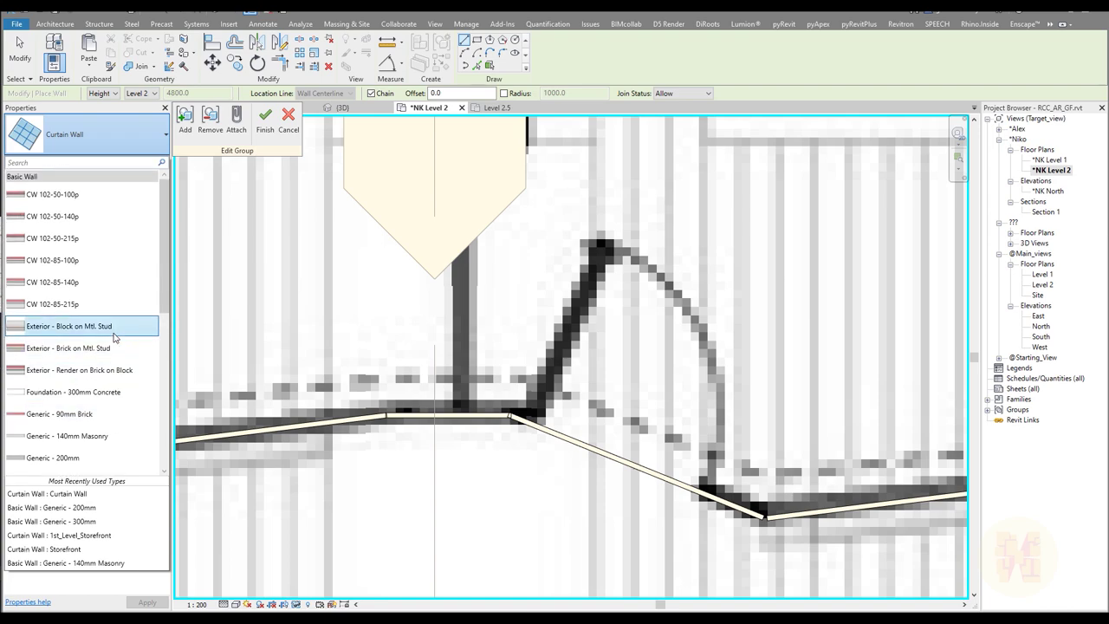
scroll(115, 333, "down", 3)
scroll(120, 351, "down", 3)
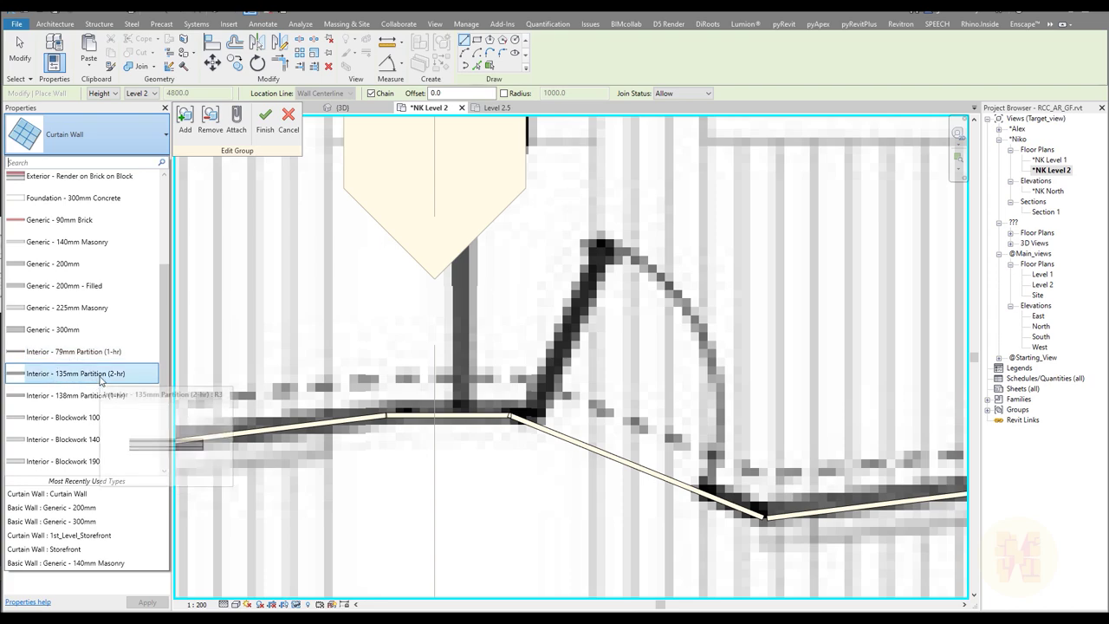
left_click(102, 353)
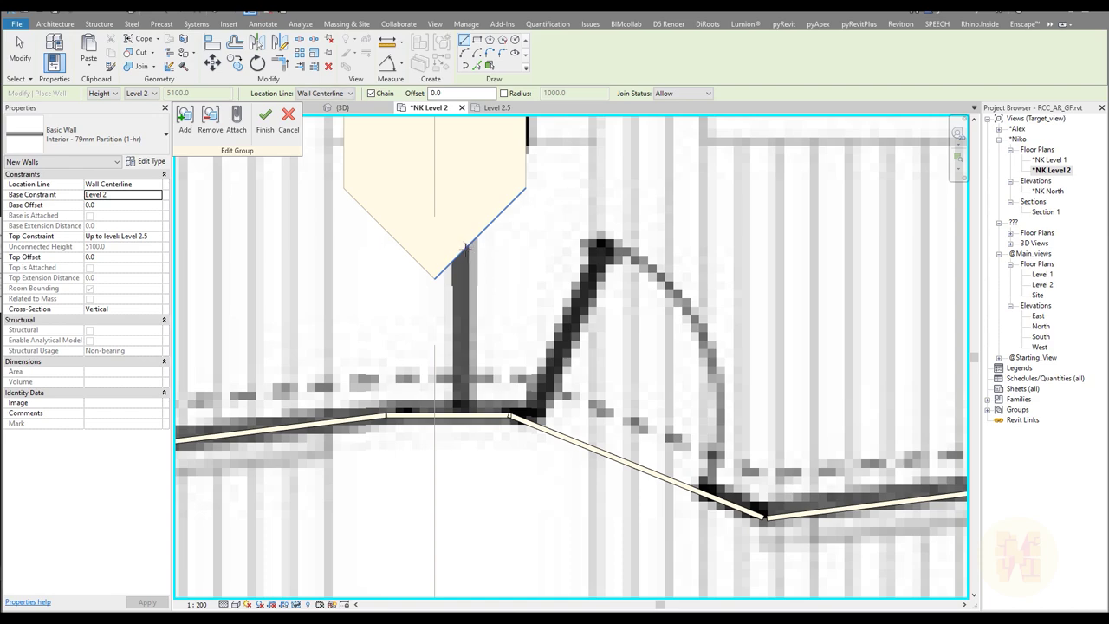
Draw a partition over the plan image from the column down toward the corridor curtain wall and adjust its end at that wall
left_click(458, 254)
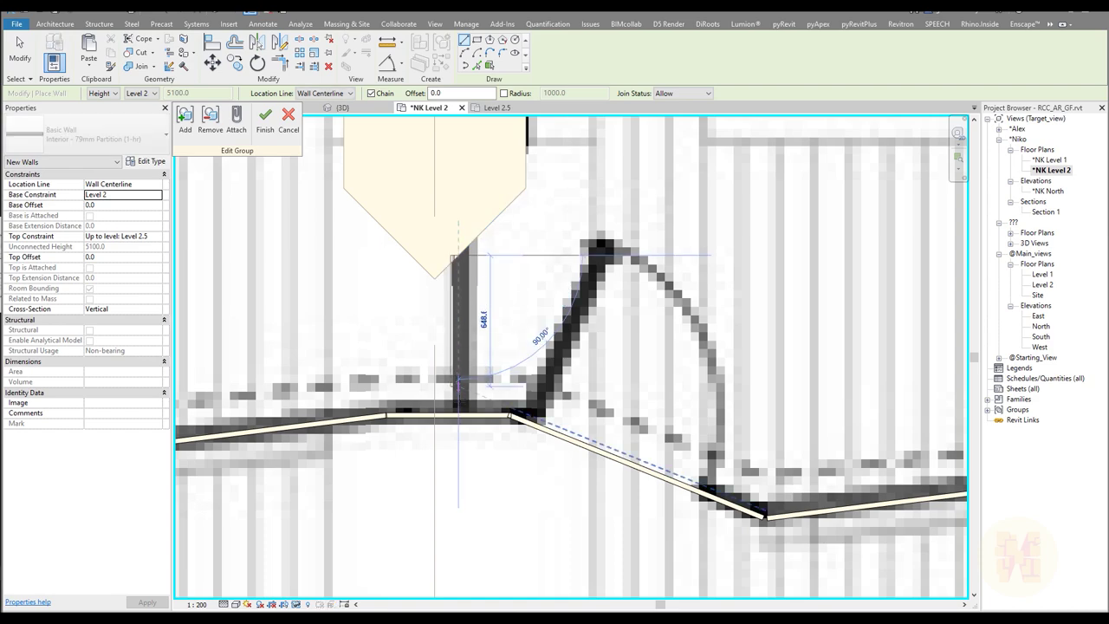
left_click(458, 404)
key("Escape")
key("Escape")
scroll(468, 407, "up", 2)
scroll(468, 406, "up", 2)
left_click(447, 408)
left_click_drag(439, 415, 440, 429)
key("Escape")
scroll(517, 399, "down", 5)
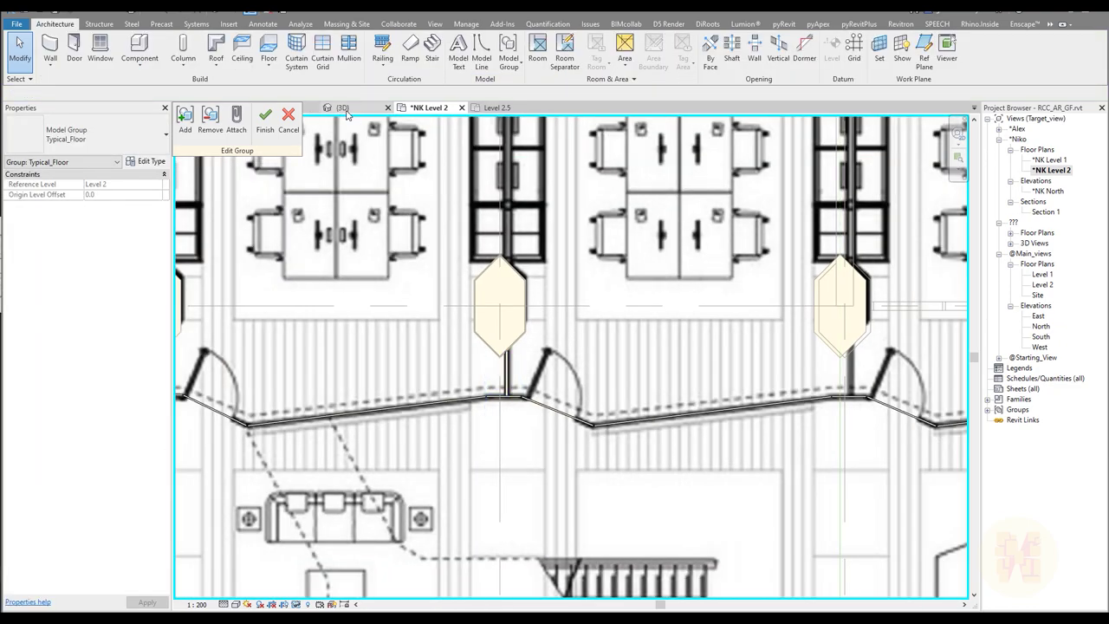
Inspect the new partition in the 3D view and finish editing the Typical_Floor group
left_click(345, 110)
middle_click_drag(542, 451, 691, 428, "shift")
scroll(687, 422, "up", 3)
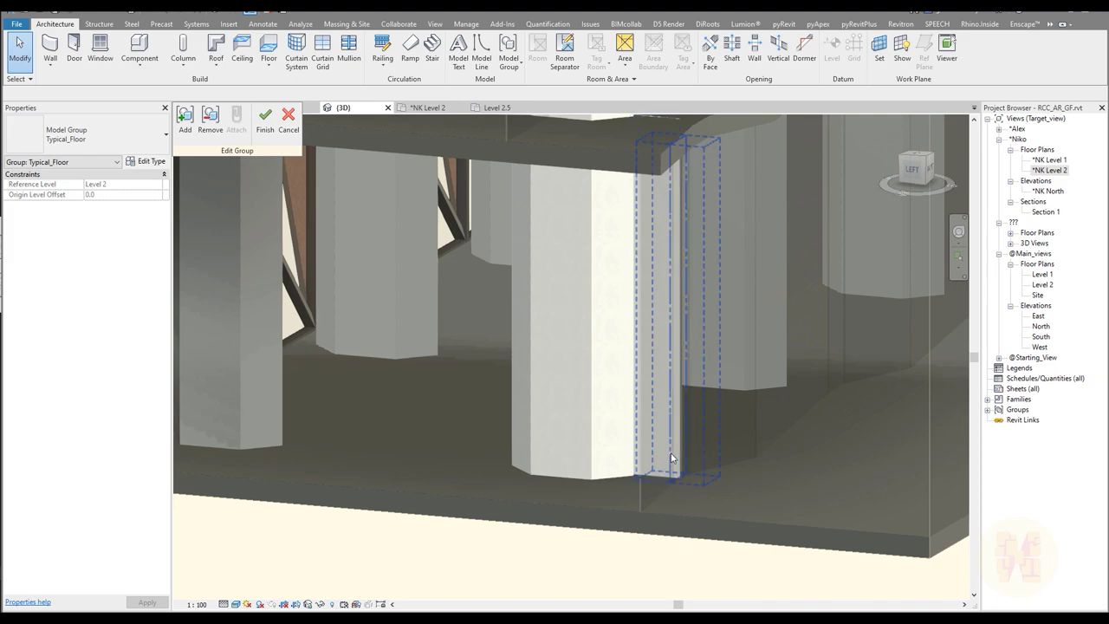
scroll(651, 449, "down", 2)
scroll(651, 449, "down", 2)
middle_click_drag(770, 443, 553, 348, "shift")
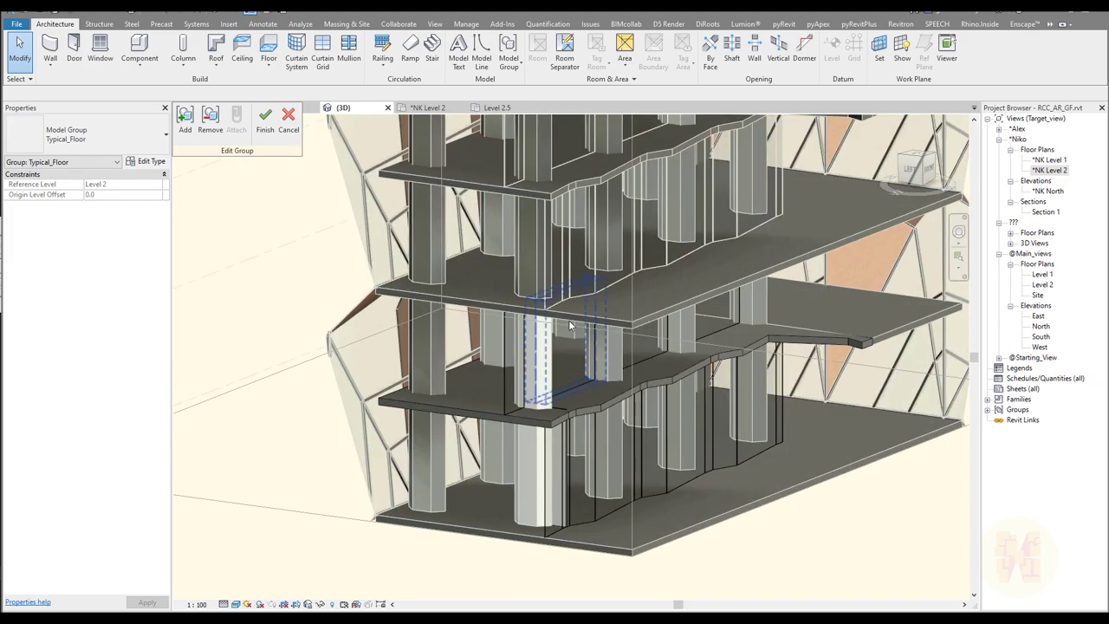
left_click(266, 122)
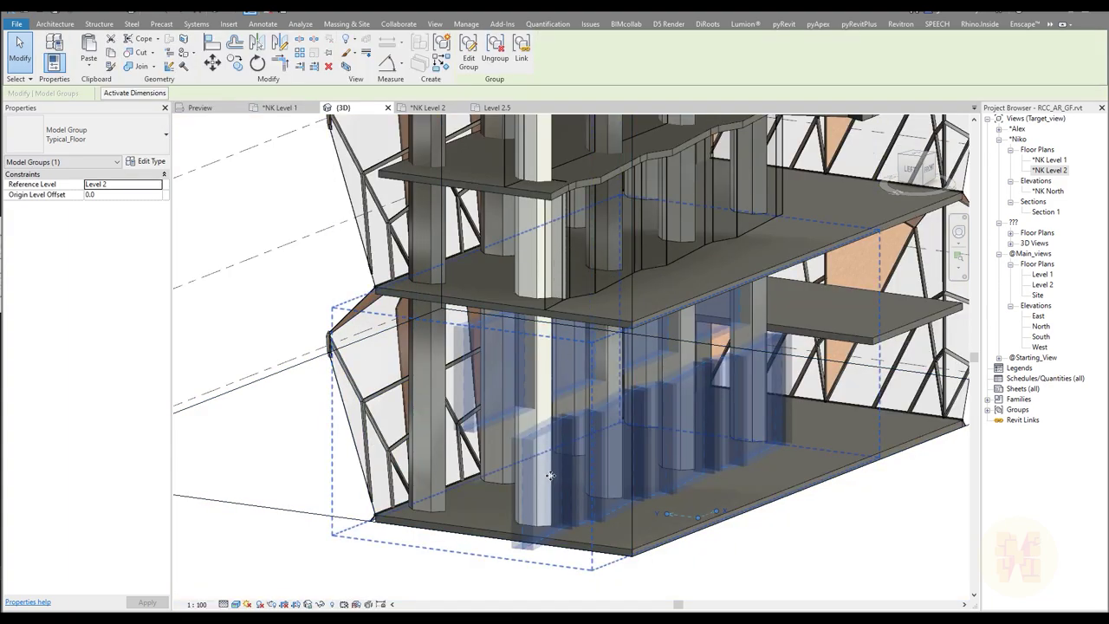
key("Escape")
middle_click_drag(552, 470, 559, 256)
scroll(554, 255, "down", 3)
middle_click_drag(603, 364, 643, 507)
scroll(606, 518, "up", 4)
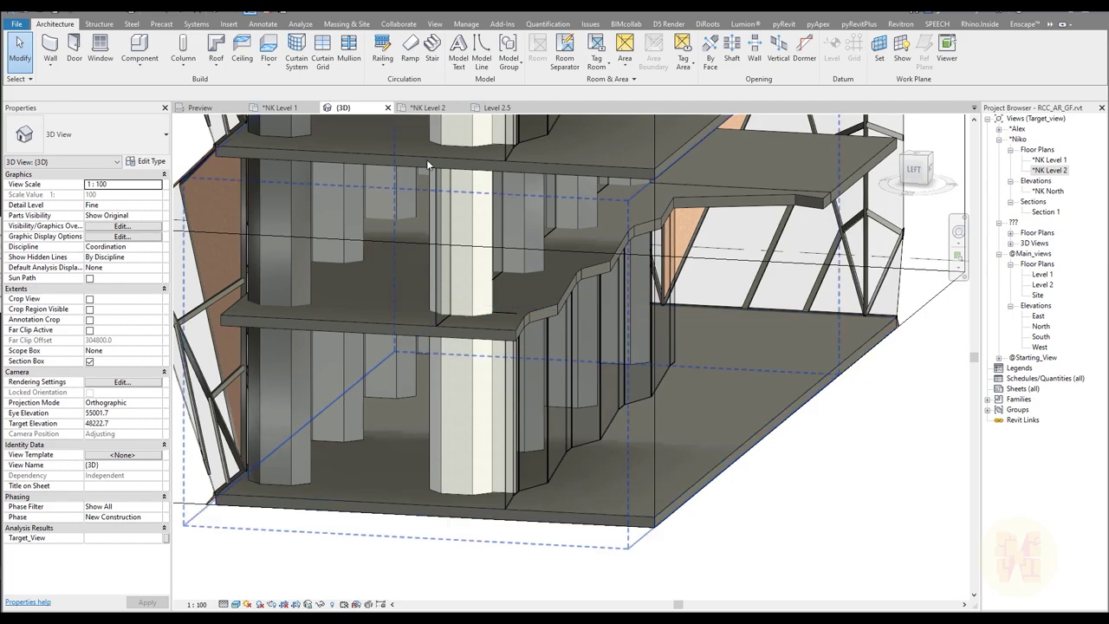
Select the Typical_Floor group in the *NK Level 2 plan, view its type properties, and reopen the group for editing
left_click(436, 113)
scroll(548, 377, "down", 4)
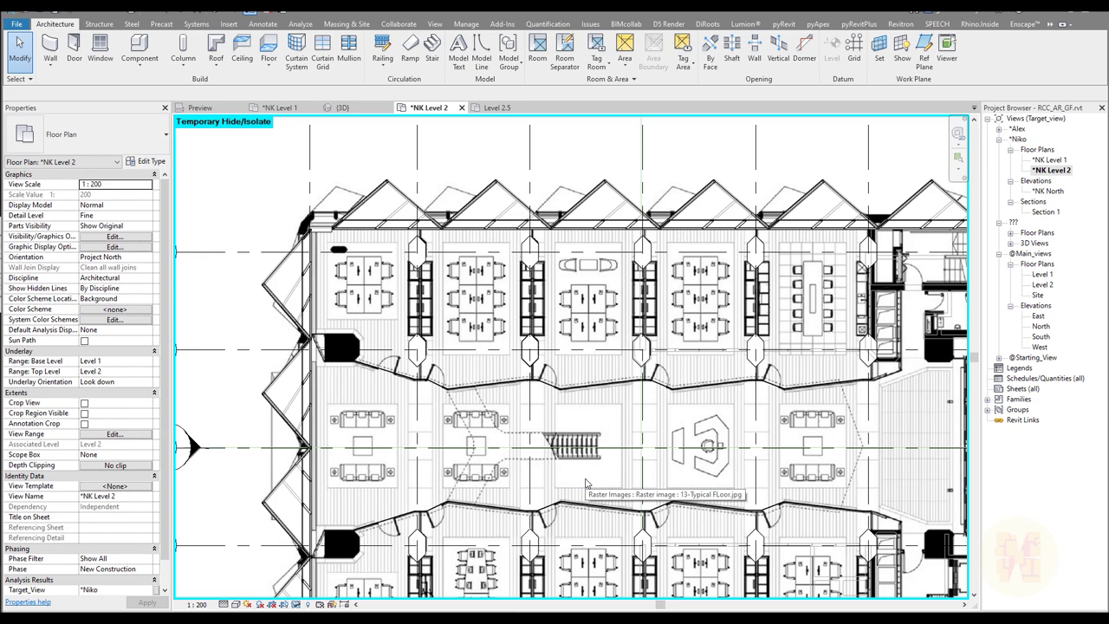
left_click(505, 516)
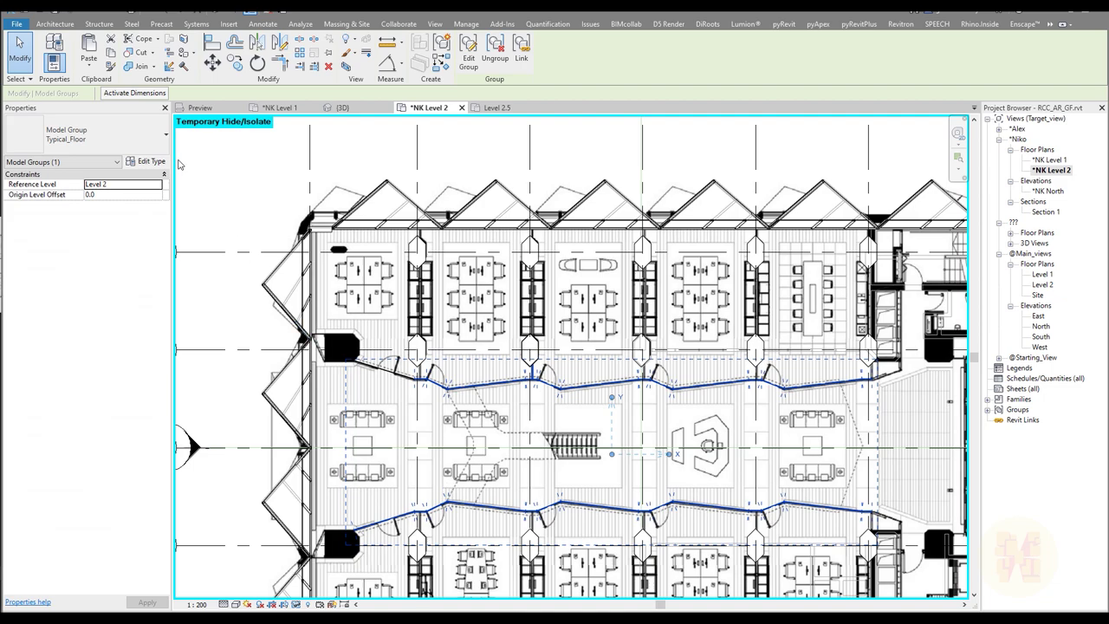
left_click(153, 163)
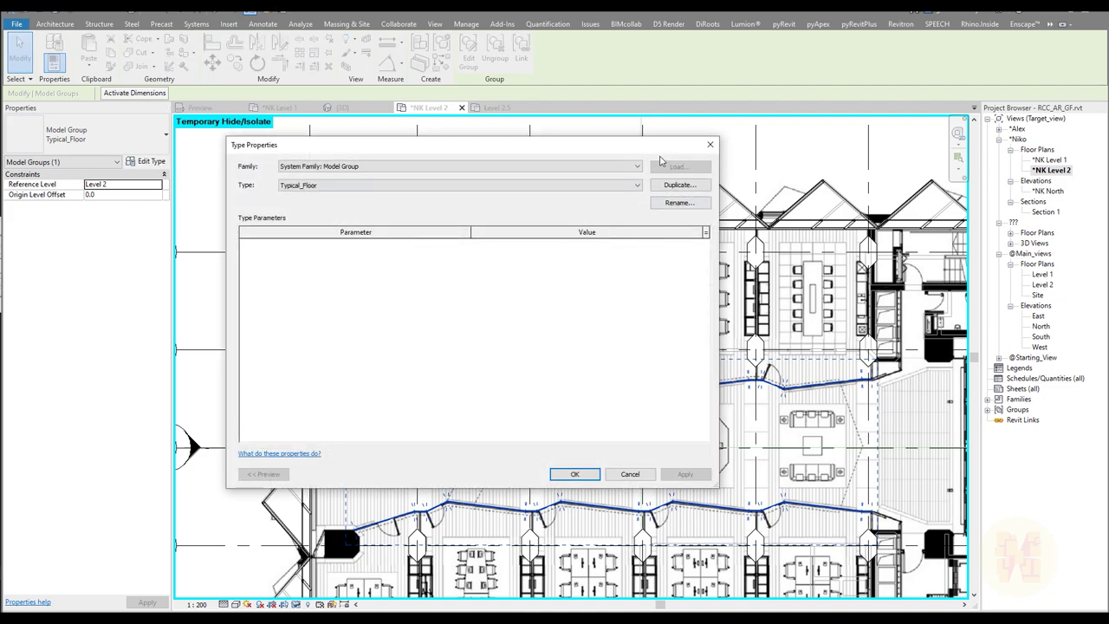
left_click(710, 146)
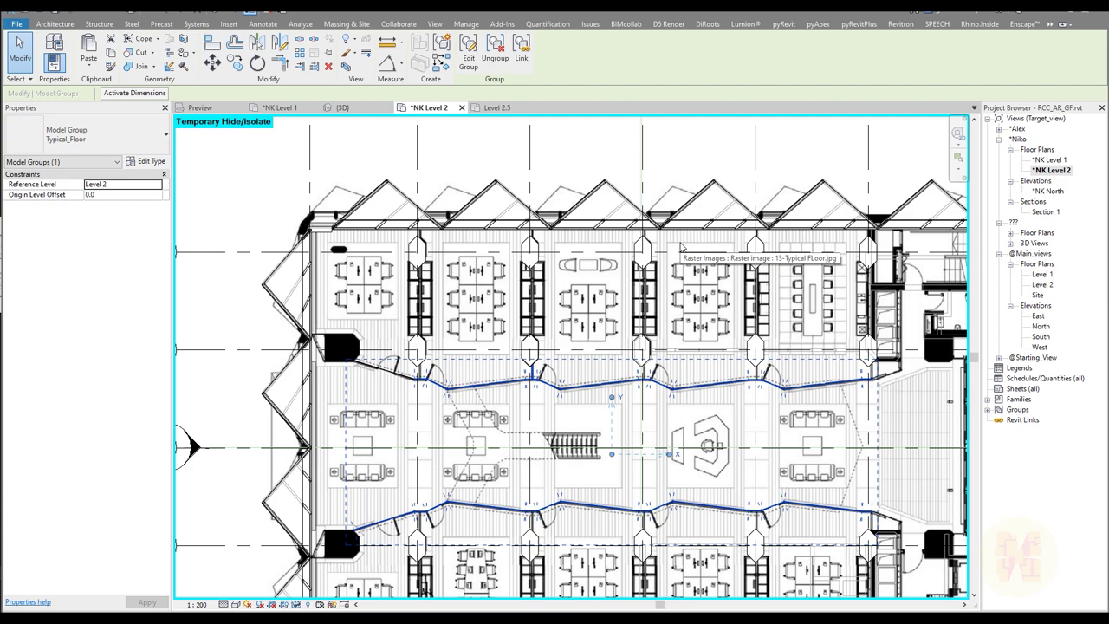
middle_click_drag(588, 392, 443, 282)
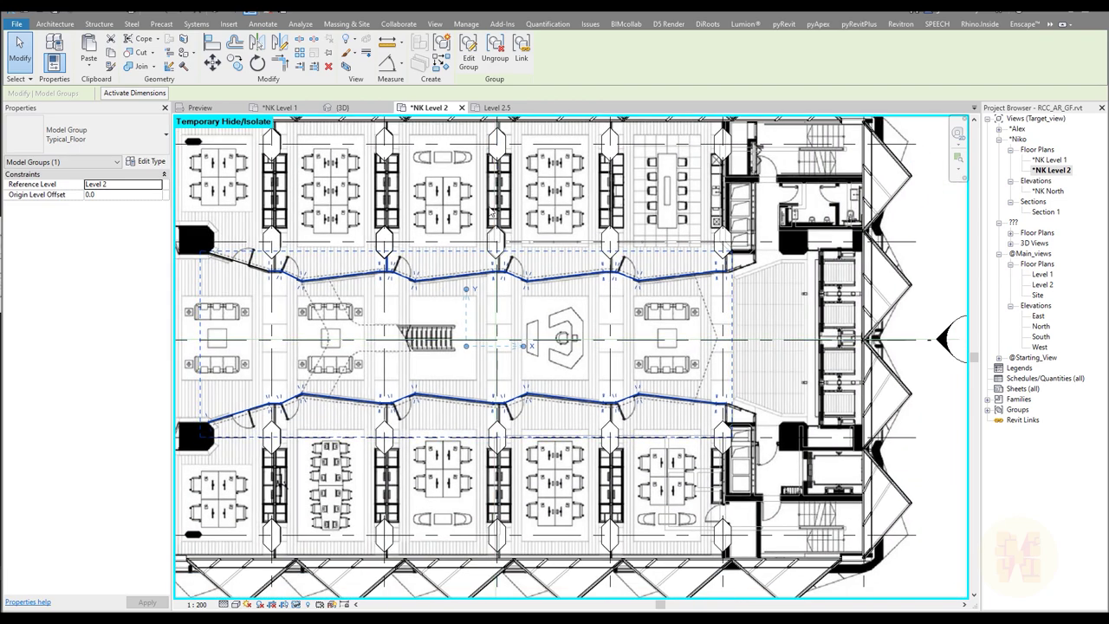
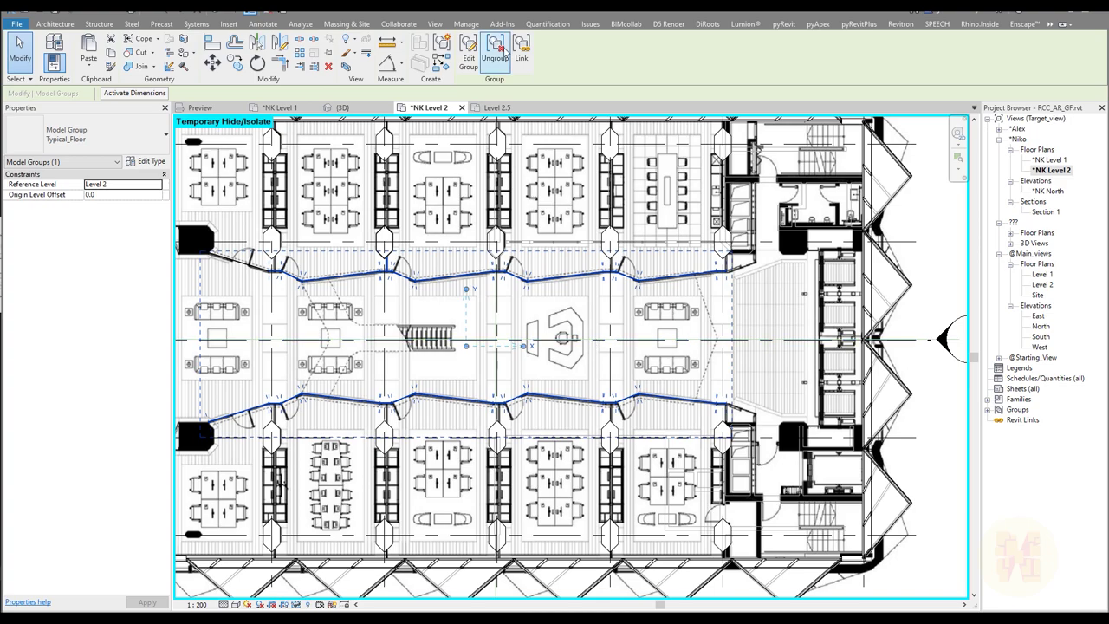
left_click(468, 50)
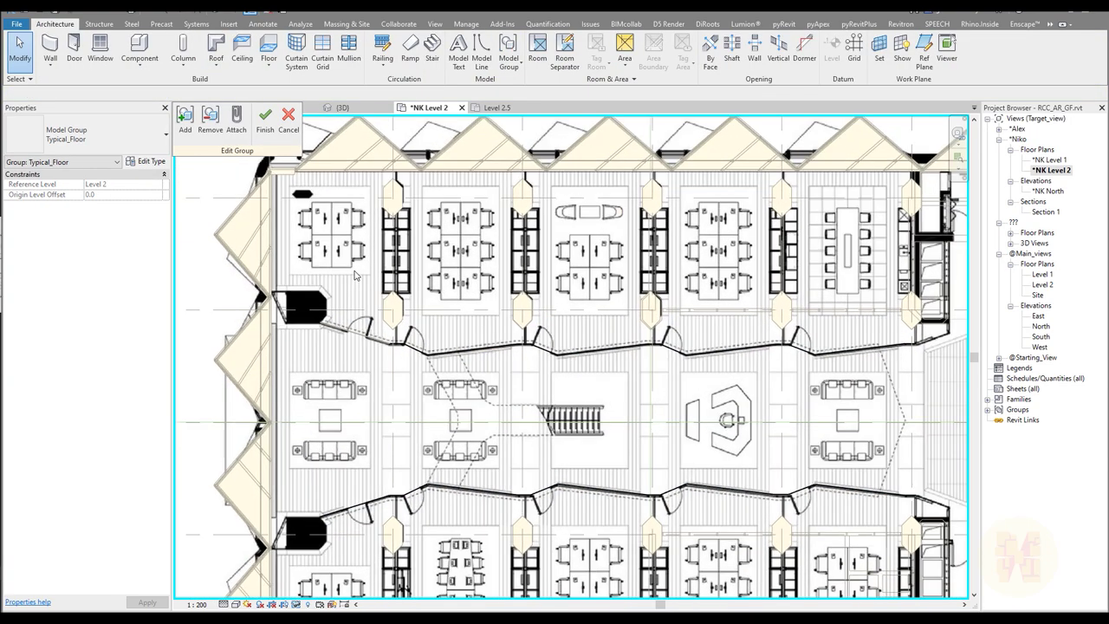
scroll(265, 223, "up", 5)
scroll(435, 265, "up", 3)
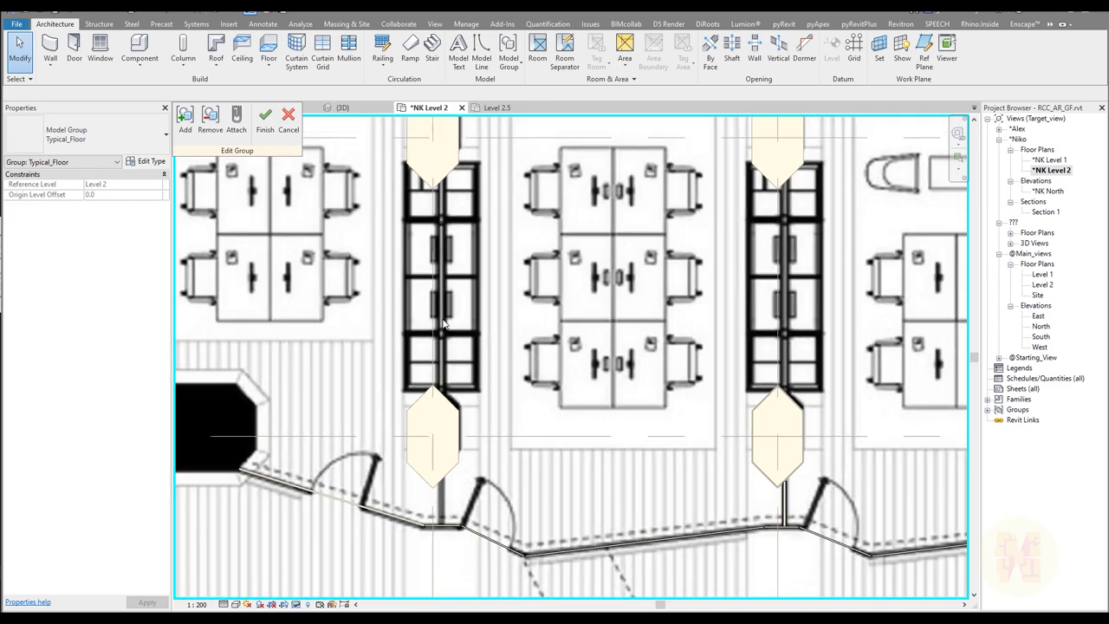
key("w")
key("a")
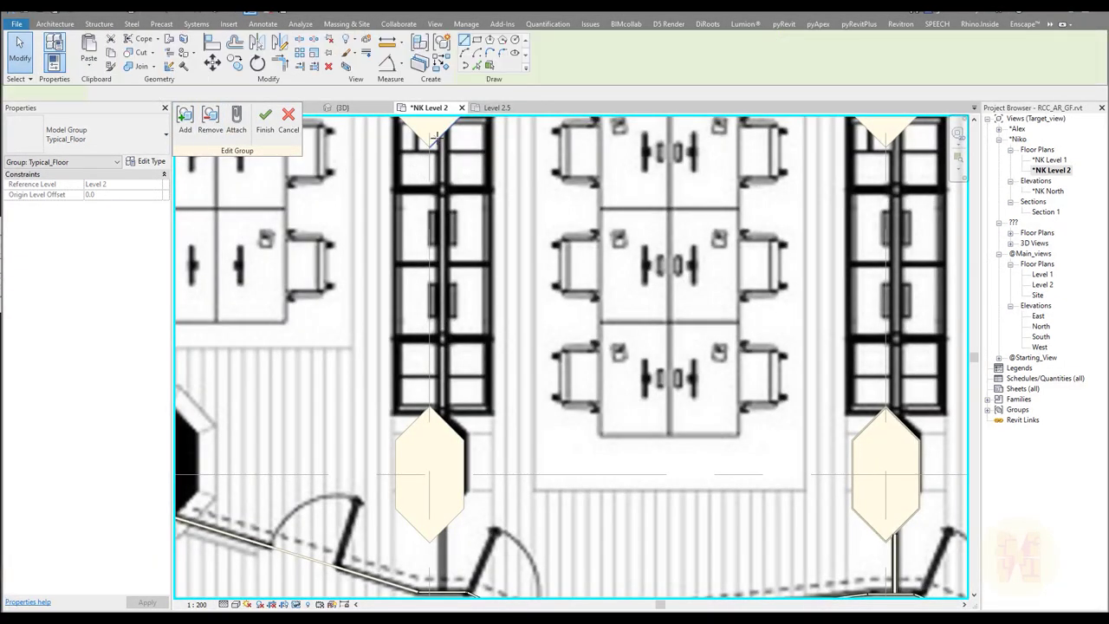
key("Escape")
middle_click_drag(486, 525, 463, 358)
middle_click_drag(488, 430, 471, 333)
scroll(470, 333, "down", 3)
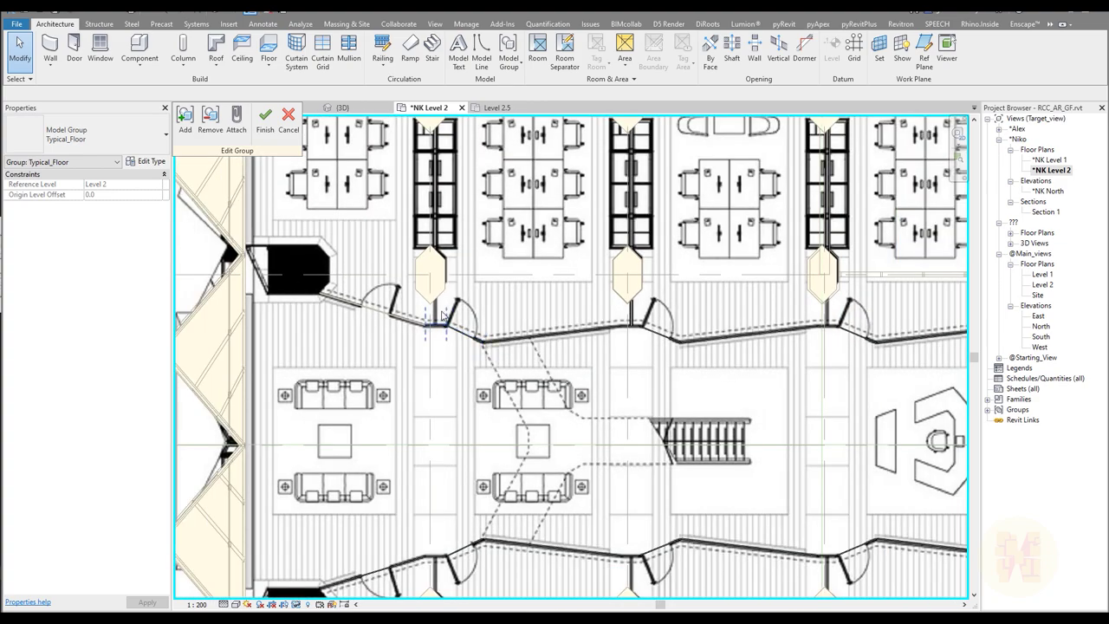
scroll(440, 319, "down", 5)
scroll(706, 310, "up", 6)
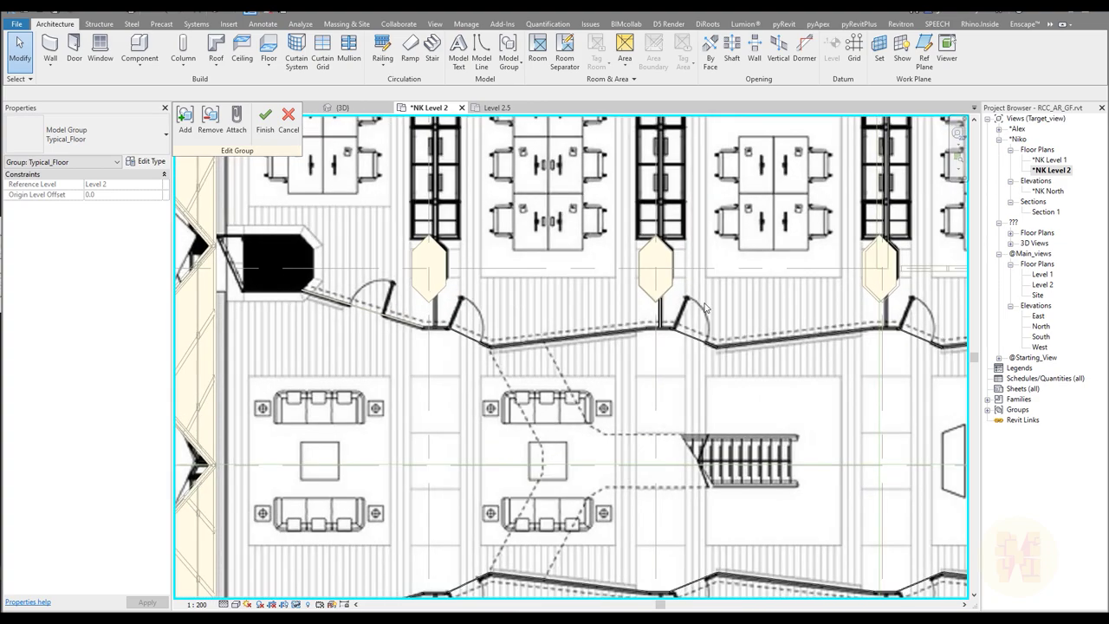
Finish the current Typical_Floor group edit, reselect the group in the plan and reopen it for editing
left_click(265, 121)
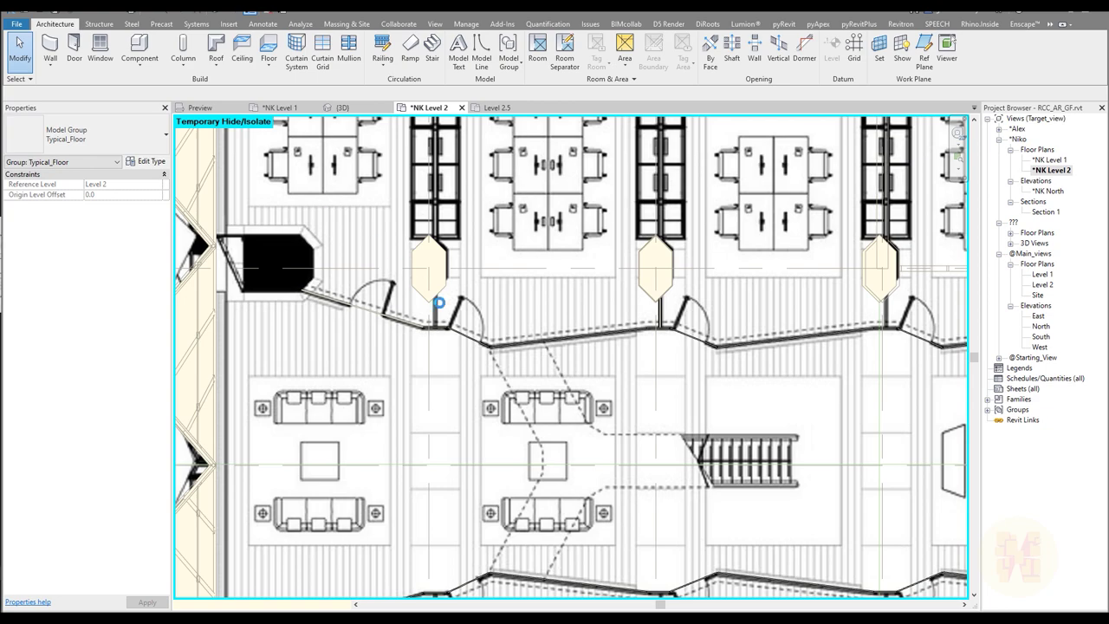
left_click(396, 180)
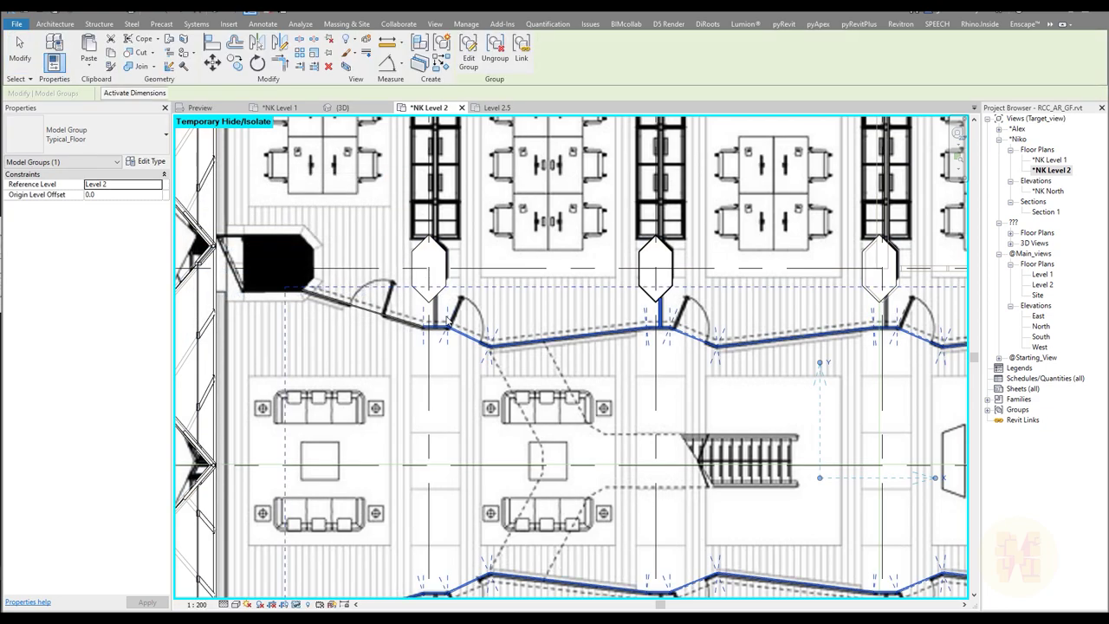
middle_click_drag(669, 317, 477, 405)
left_click(468, 48)
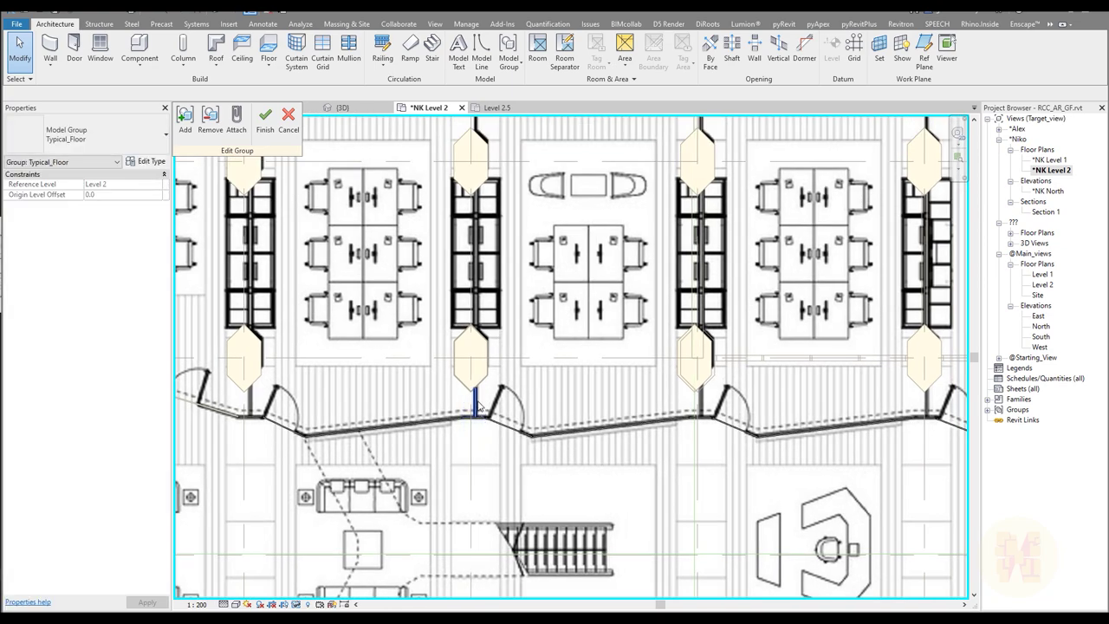
Extend the short corridor partition through the shelving and both columns up to the facade edge
left_click(477, 405)
left_click_drag(476, 390, 478, 190)
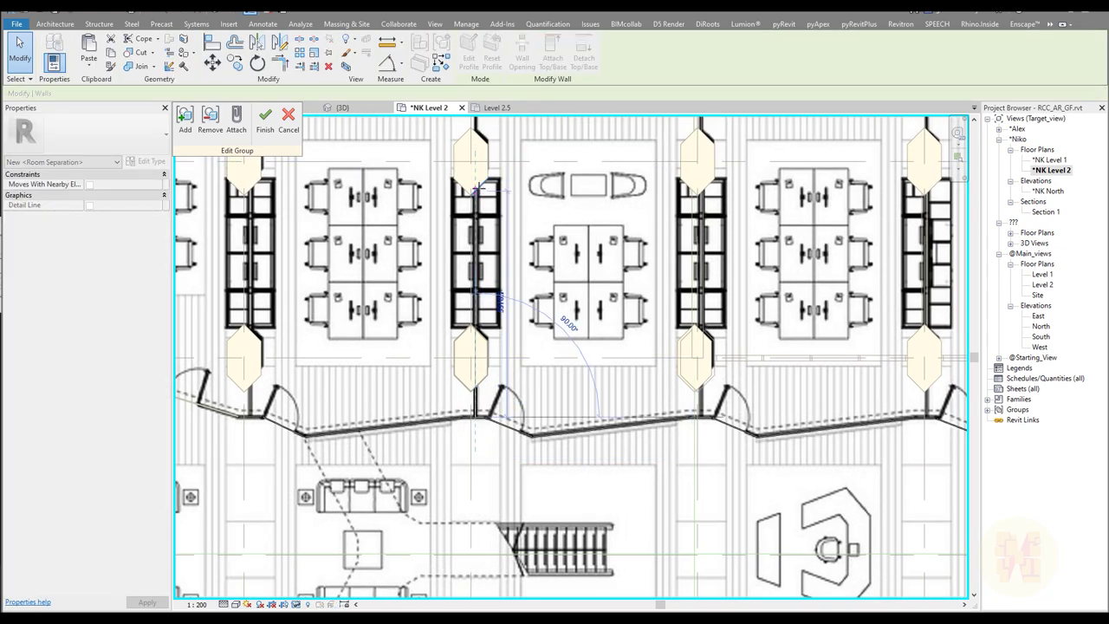
left_click(476, 188)
key("Escape")
scroll(472, 294, "up", 3)
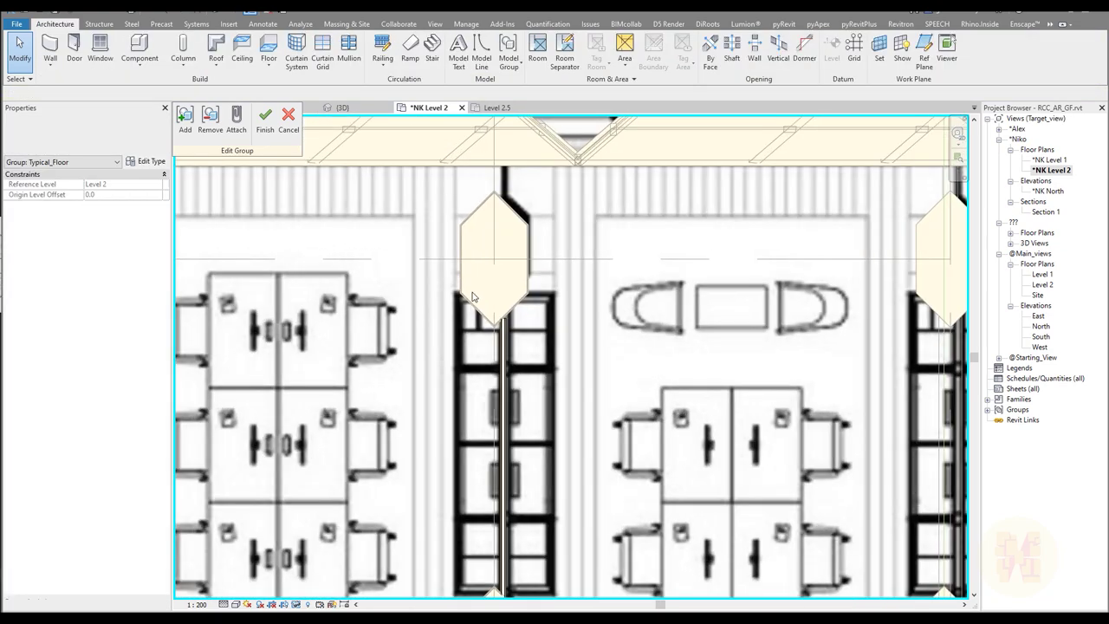
left_click(503, 303)
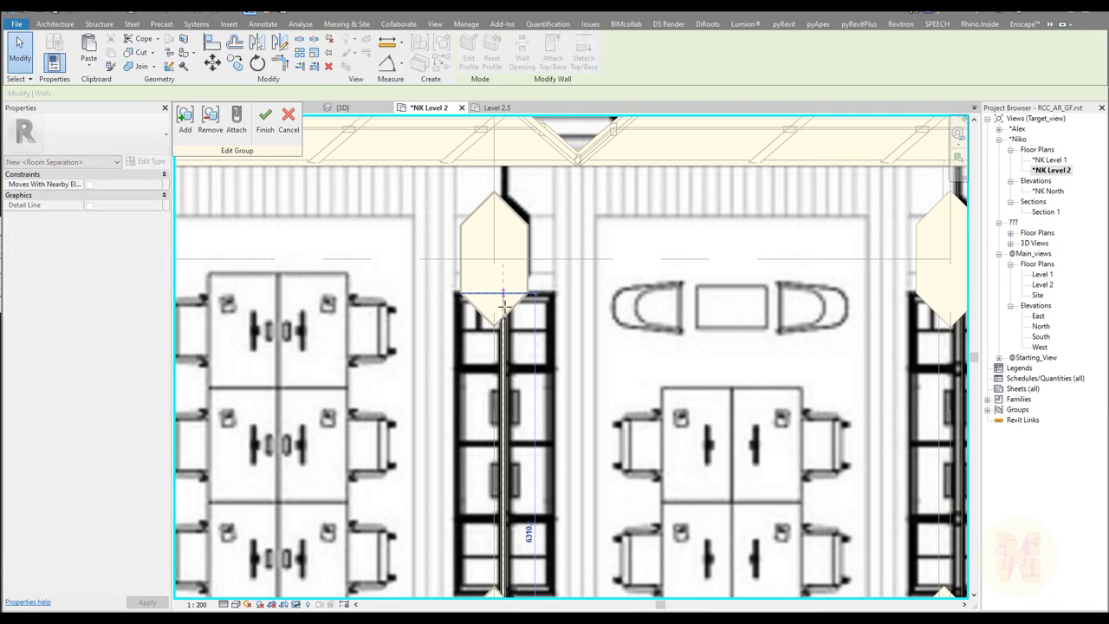
scroll(503, 320, "up", 2)
key("Escape")
left_click(496, 371)
left_click_drag(495, 363, 494, 218)
key("Escape")
Split the extended partition into three segments with Split Element, cutting it beside the corridor-side column and the facade-side column
scroll(501, 357, "down", 4)
middle_click_drag(549, 374, 522, 246)
scroll(511, 358, "up", 3)
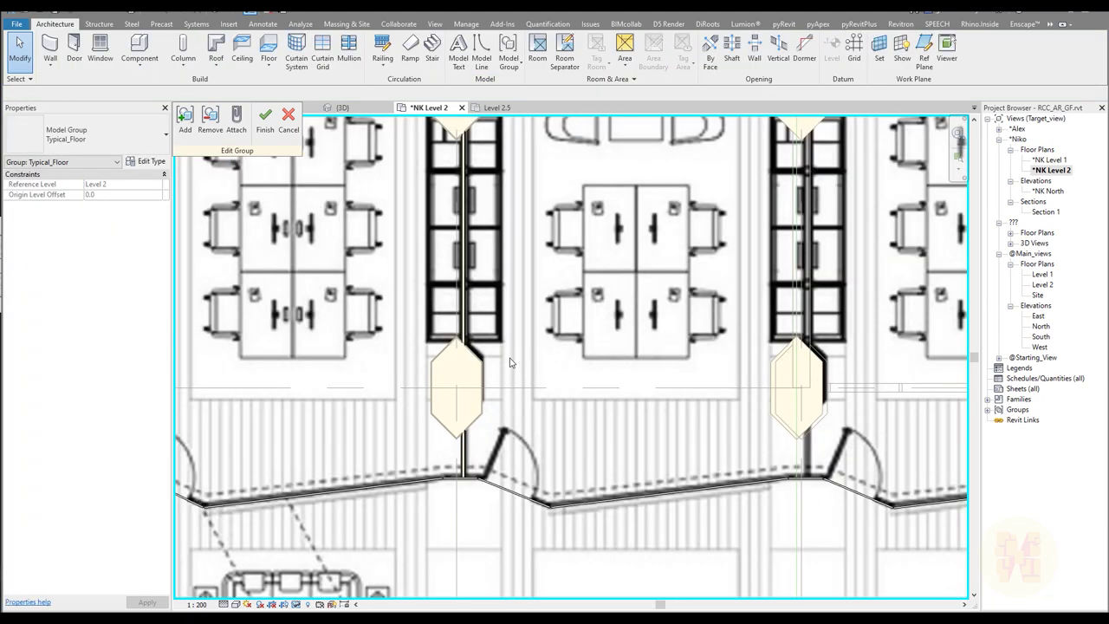
scroll(468, 446, "up", 2)
left_click(460, 447)
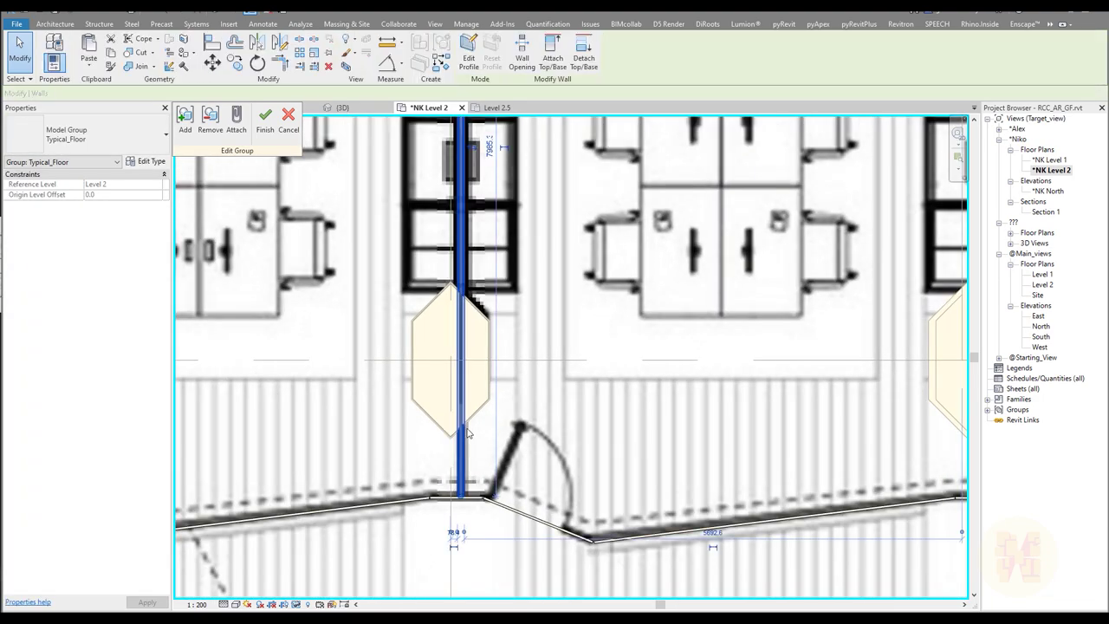
scroll(468, 404, "up", 2)
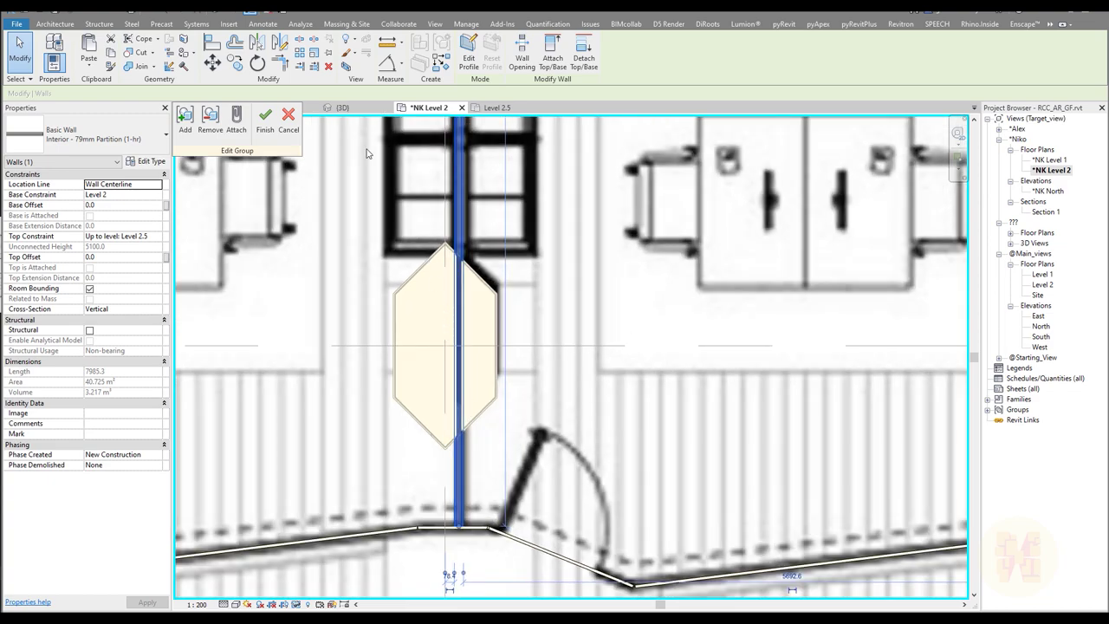
left_click(300, 40)
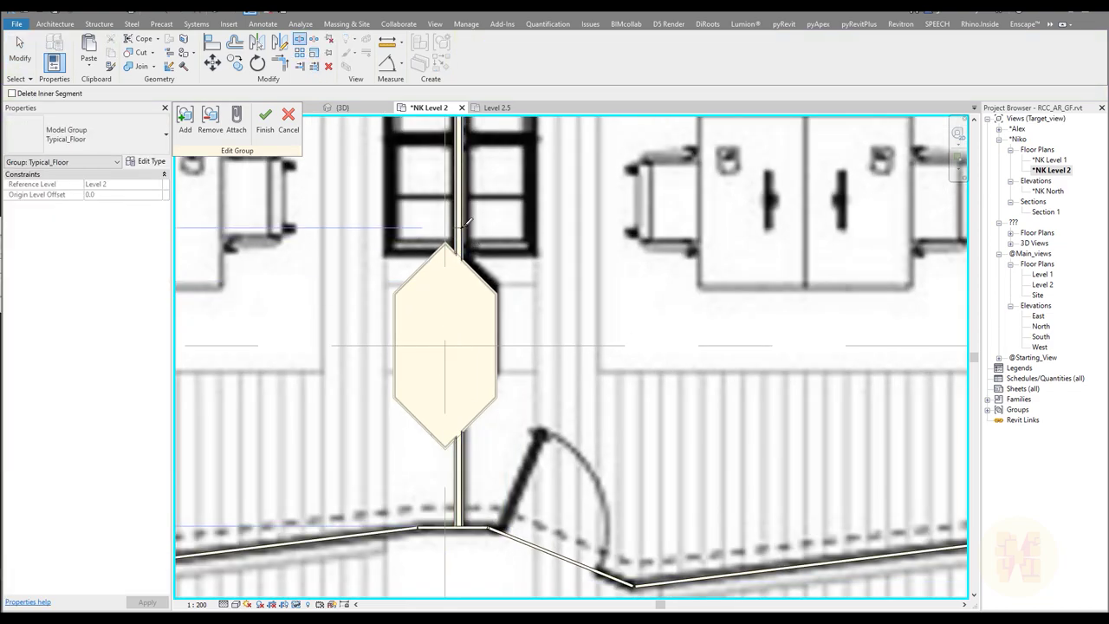
middle_click_drag(505, 217, 509, 471)
middle_click_drag(476, 139, 487, 325)
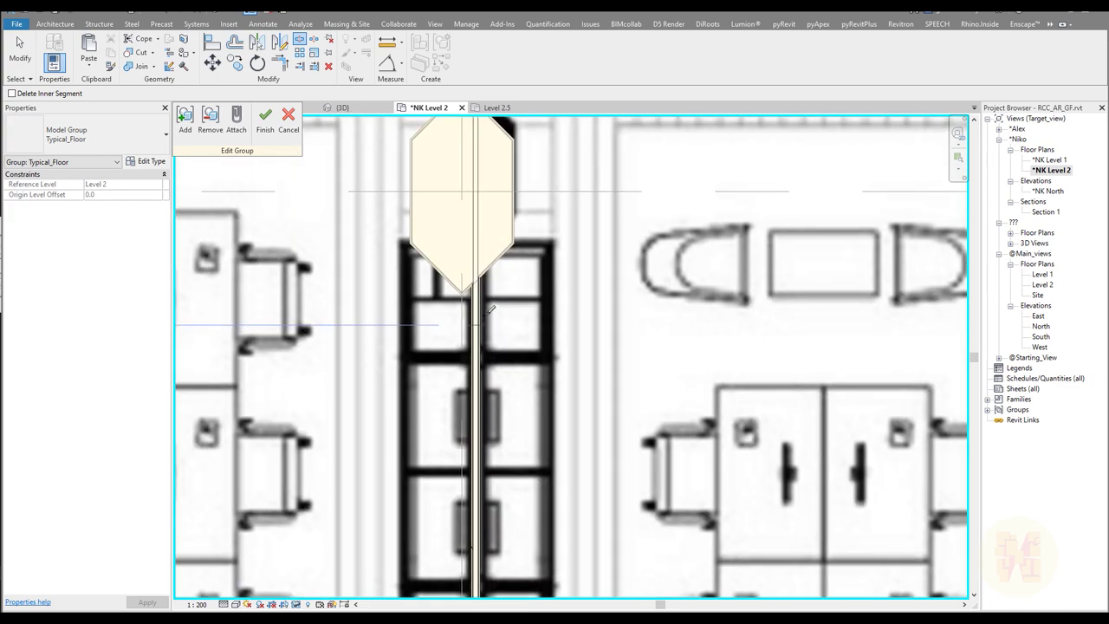
key("Escape")
scroll(532, 324, "up", 5, "ctrl")
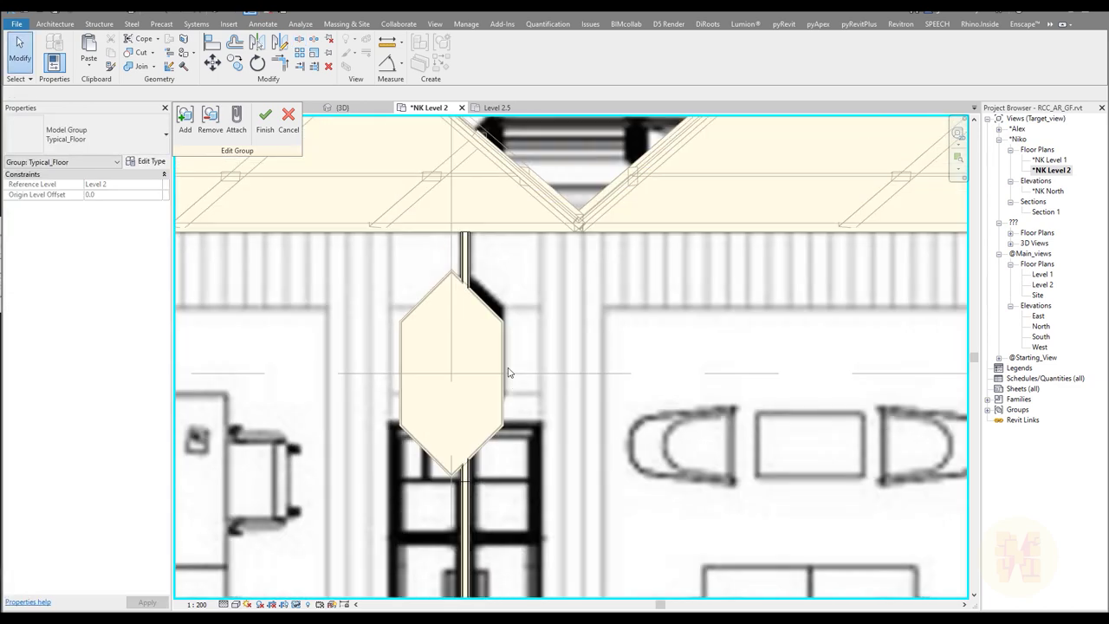
Pull the facade segment's and middle segment's adjoining ends to the centreline of the facade-side column
left_click(464, 254)
left_click_drag(465, 481, 465, 373)
key("Escape")
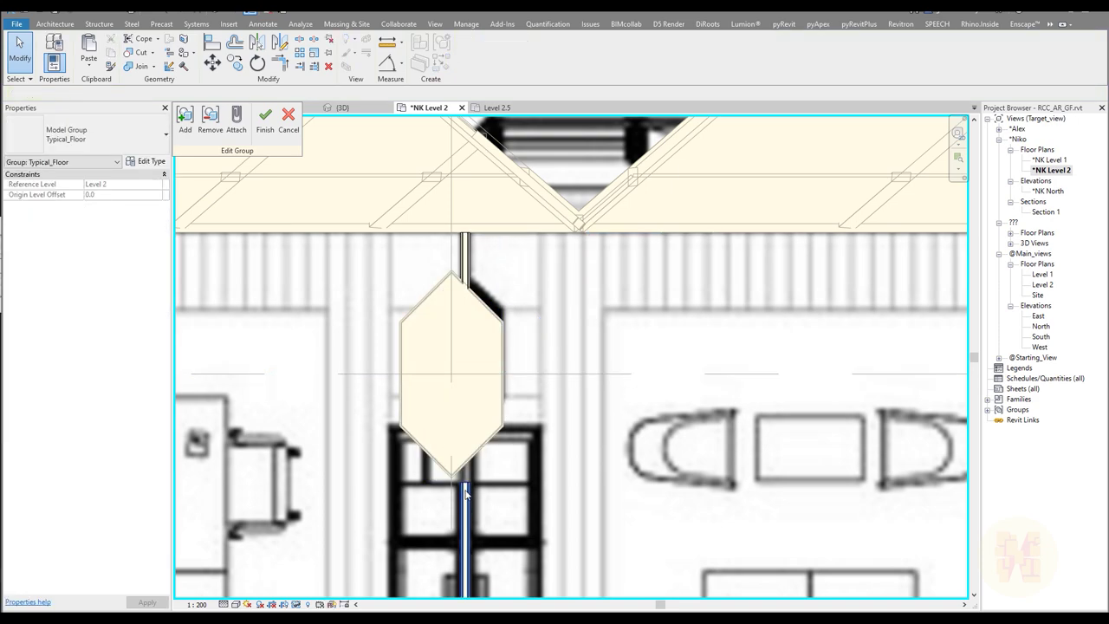
left_click(467, 485)
left_click_drag(466, 484, 465, 373)
key("Escape")
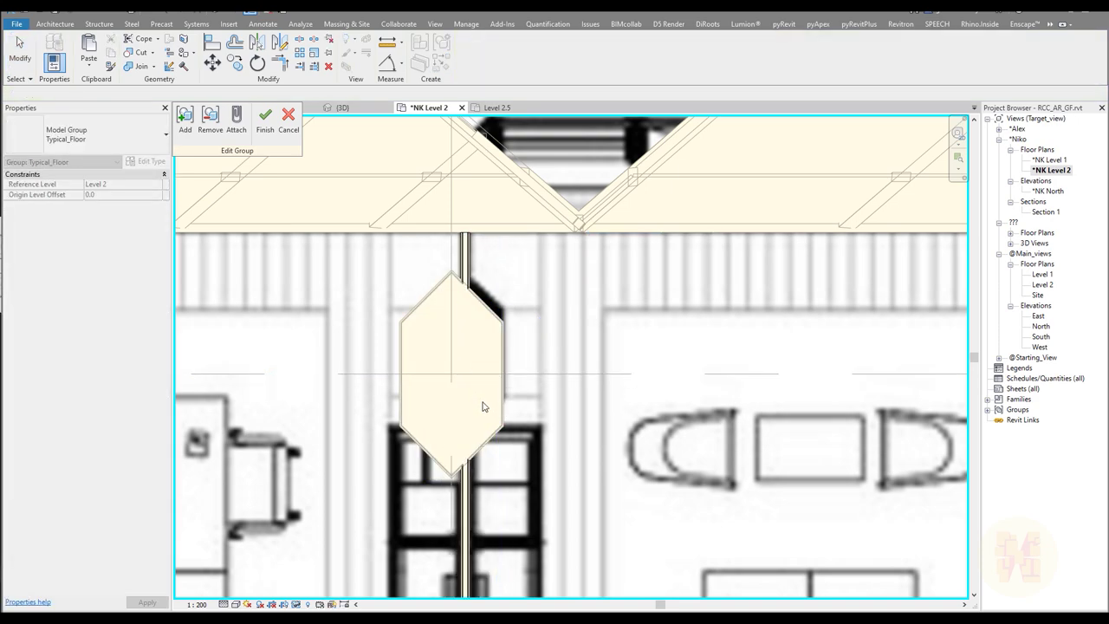
left_click(471, 348)
left_click(466, 515)
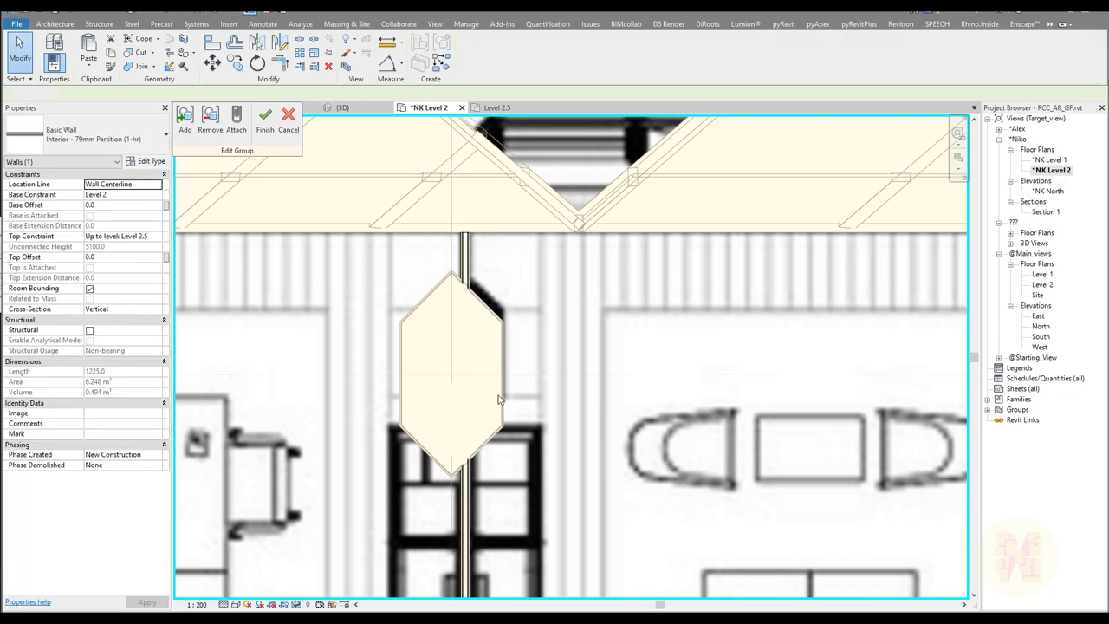
key("Escape")
Pull the corridor segment's and middle segment's adjoining ends to the centreline of the corridor-side column
scroll(499, 407, "down", 2)
middle_click_drag(518, 504, 491, 280)
scroll(453, 507, "up", 1)
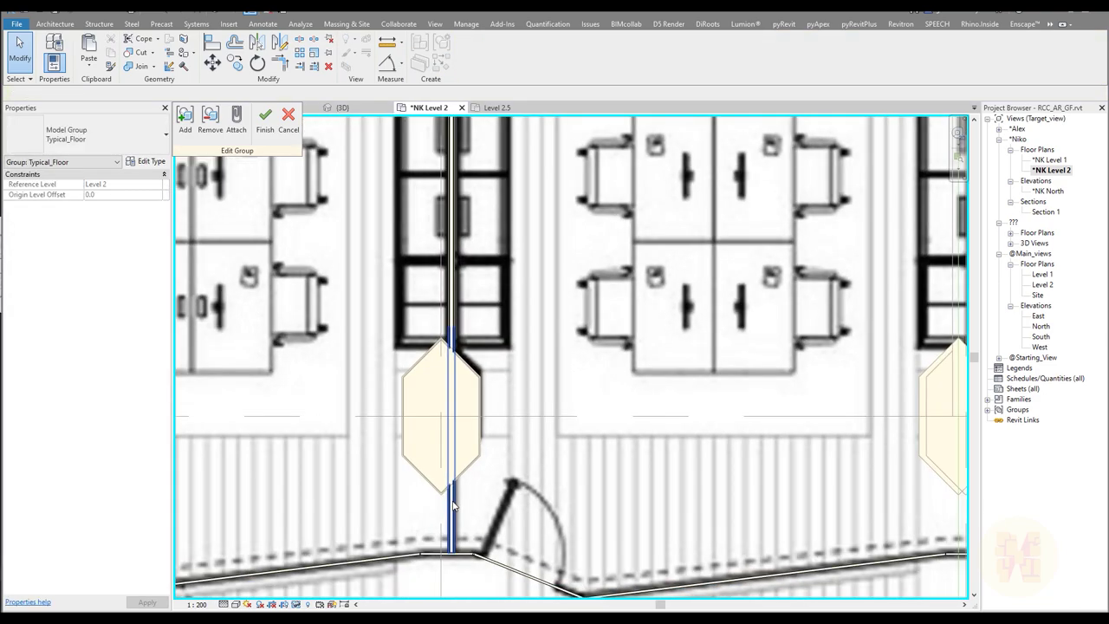
left_click(454, 506)
scroll(455, 414, "up", 2)
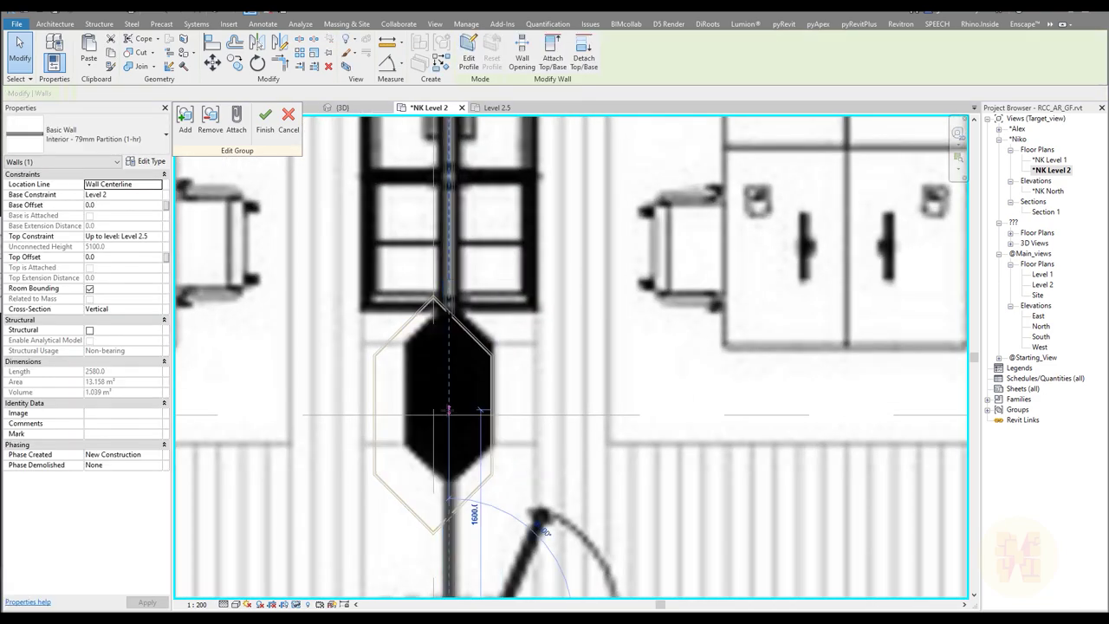
key("r")
key("s")
left_click(449, 271)
left_click_drag(449, 279, 452, 384)
key("Escape")
key("Escape")
scroll(466, 358, "down", 2)
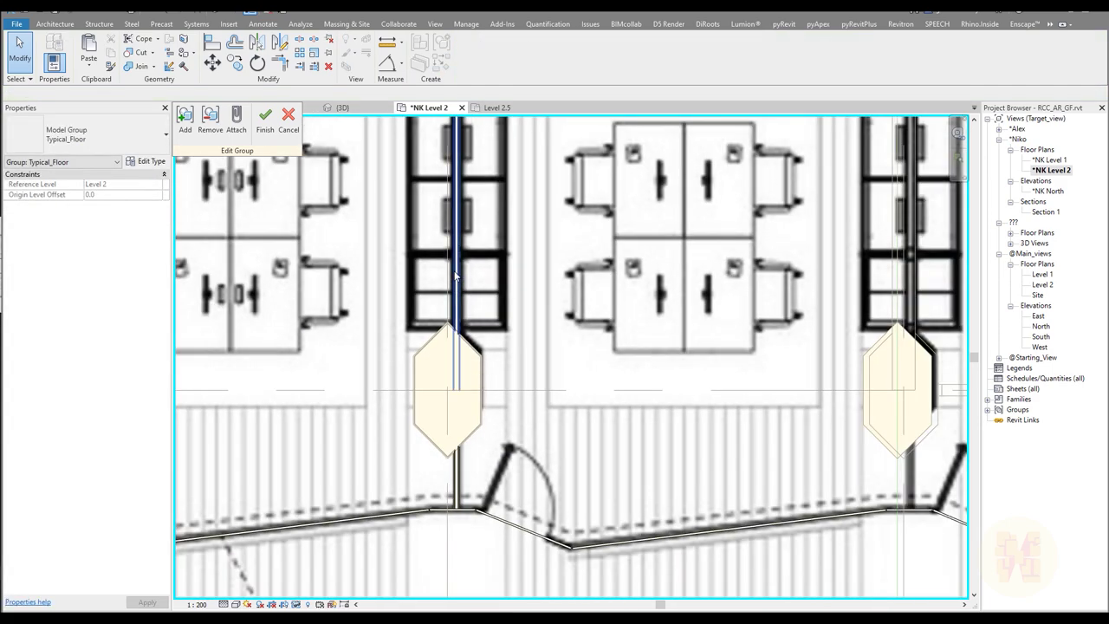
Check the separated partition segments and finish editing the Typical_Floor group
left_click(457, 468)
left_click(506, 285)
scroll(517, 306, "down", 2)
middle_click_drag(546, 346, 517, 469)
left_click(265, 120)
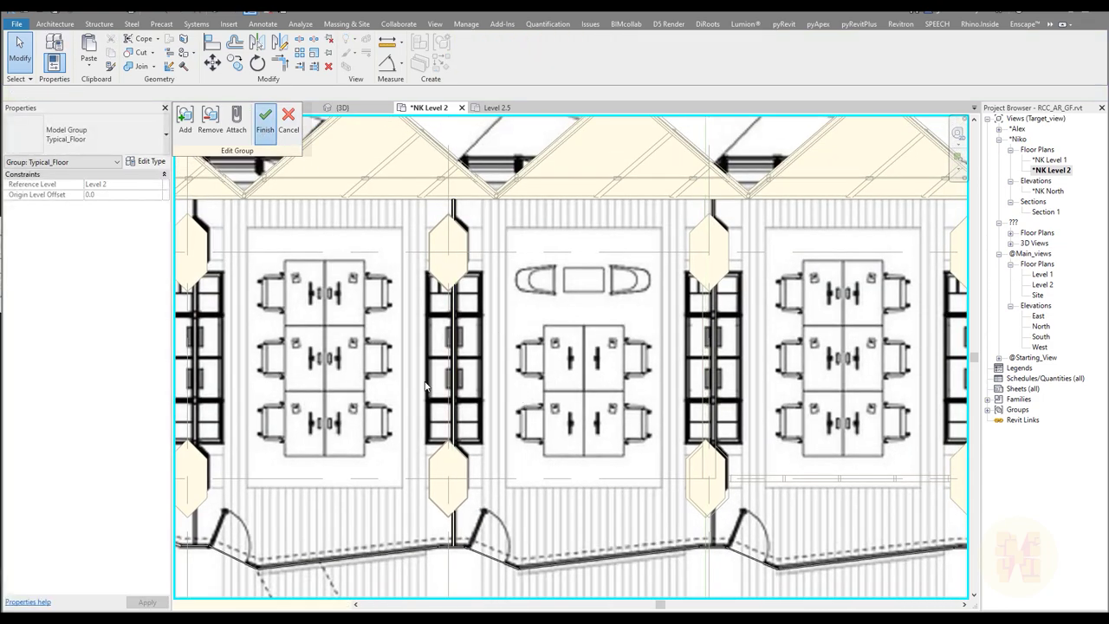
Examine the updated partitions on the tower's repeated floors in the 3D view
left_click(344, 108)
middle_click_drag(497, 274, 516, 327)
scroll(515, 325, "down", 6)
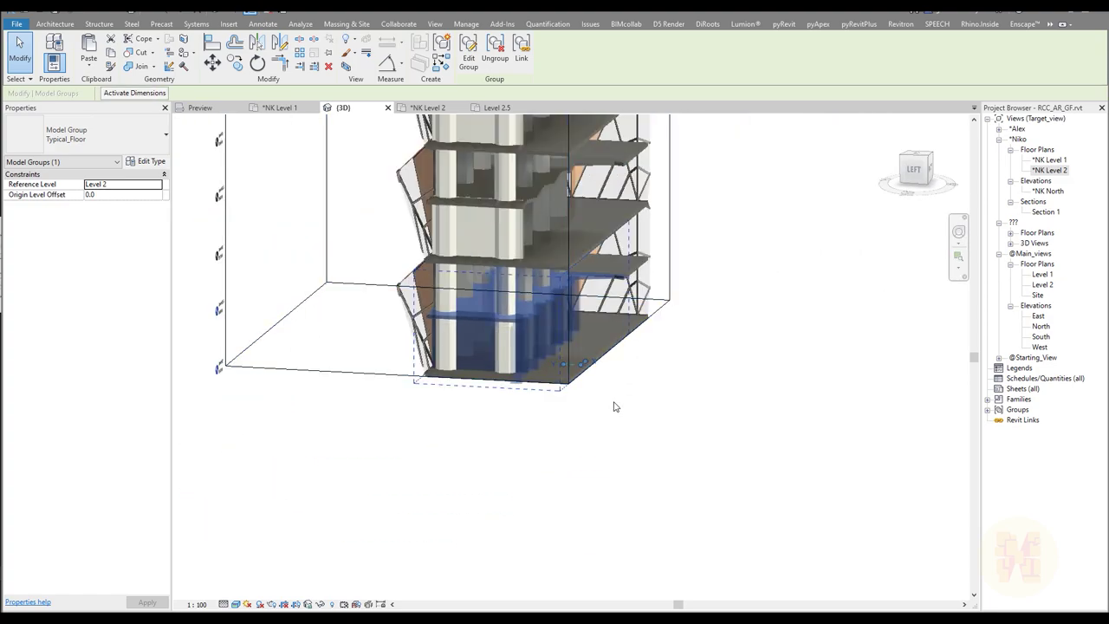
key("Escape")
scroll(521, 335, "up", 6)
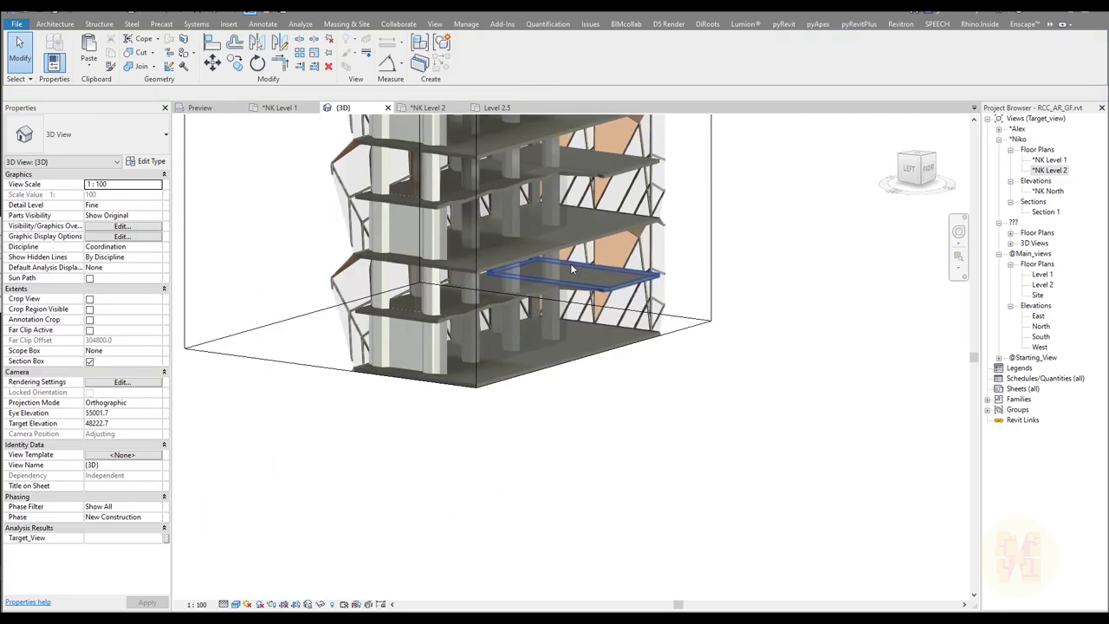
middle_click_drag(521, 334, 509, 421, "shift")
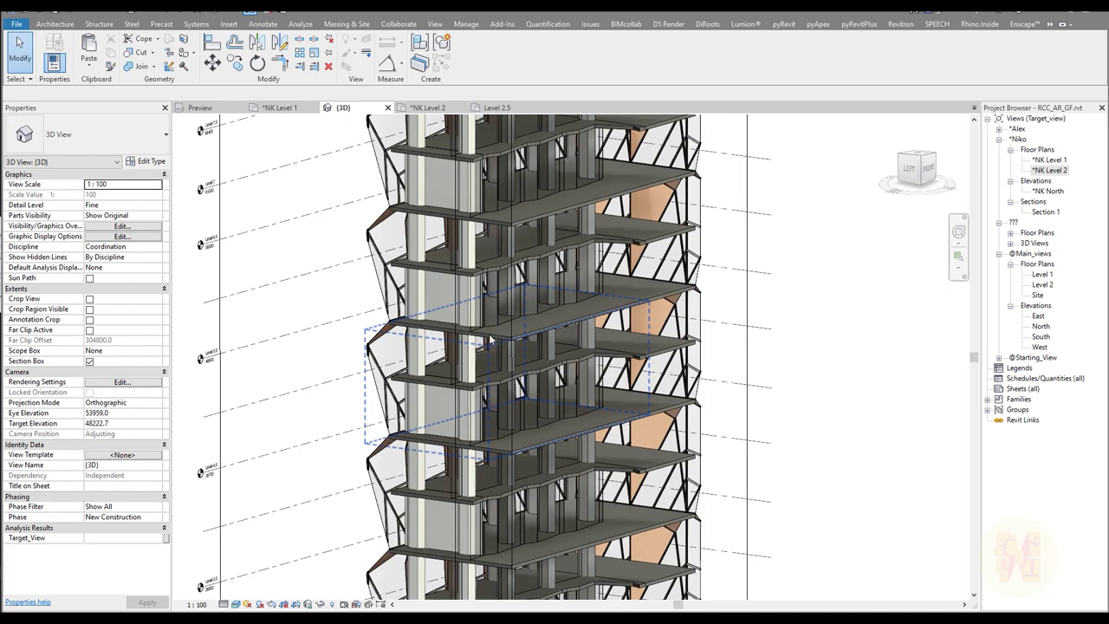
scroll(490, 341, "down", 3)
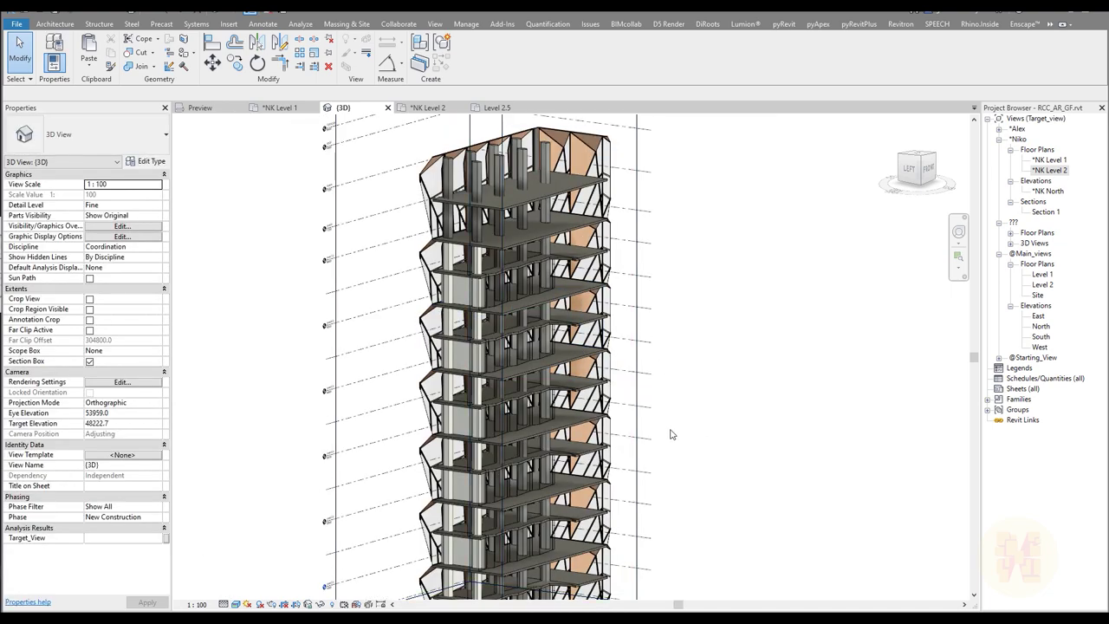
middle_click_drag(658, 420, 620, 314, "shift")
scroll(492, 376, "up", 5)
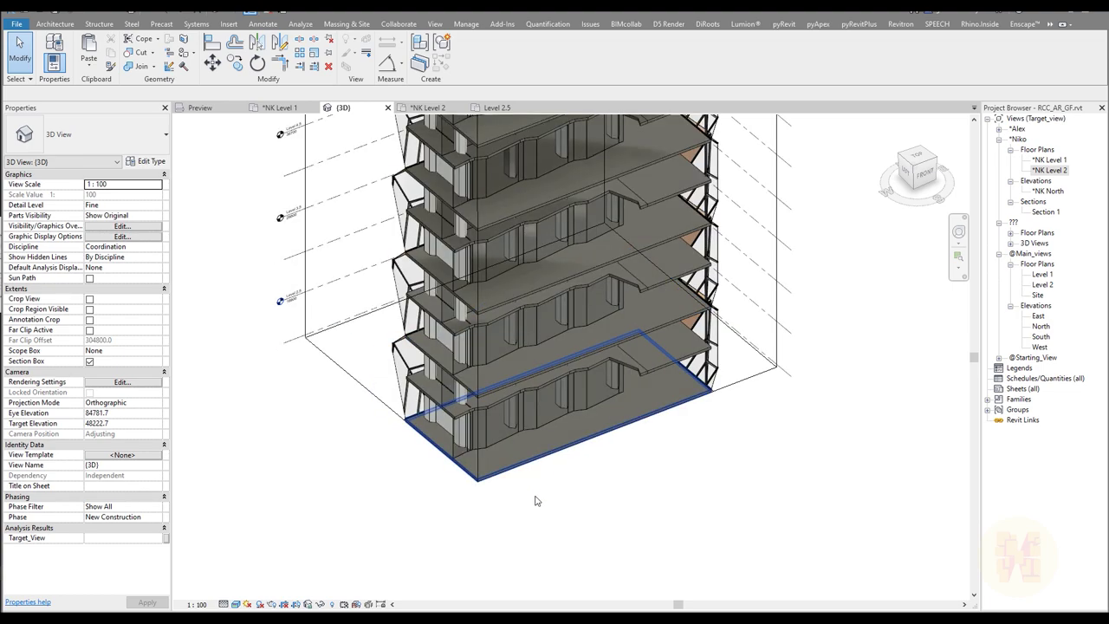